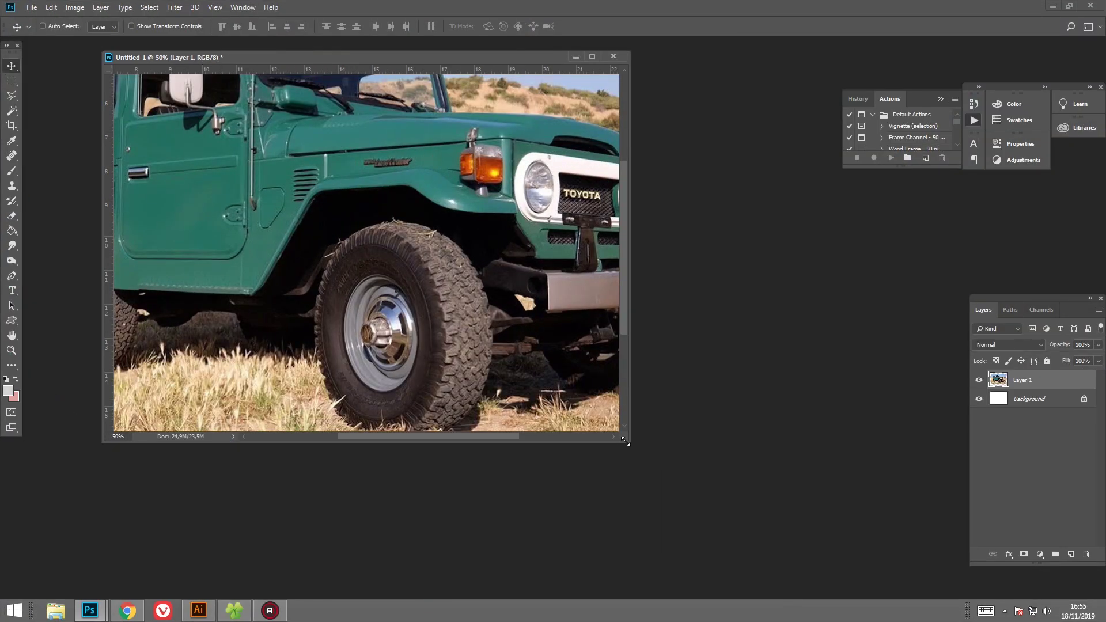
Add an empty layer above the photo, fade the photo to 50% opacity, and zoom onto the bumper.
drag(626, 441, 956, 598)
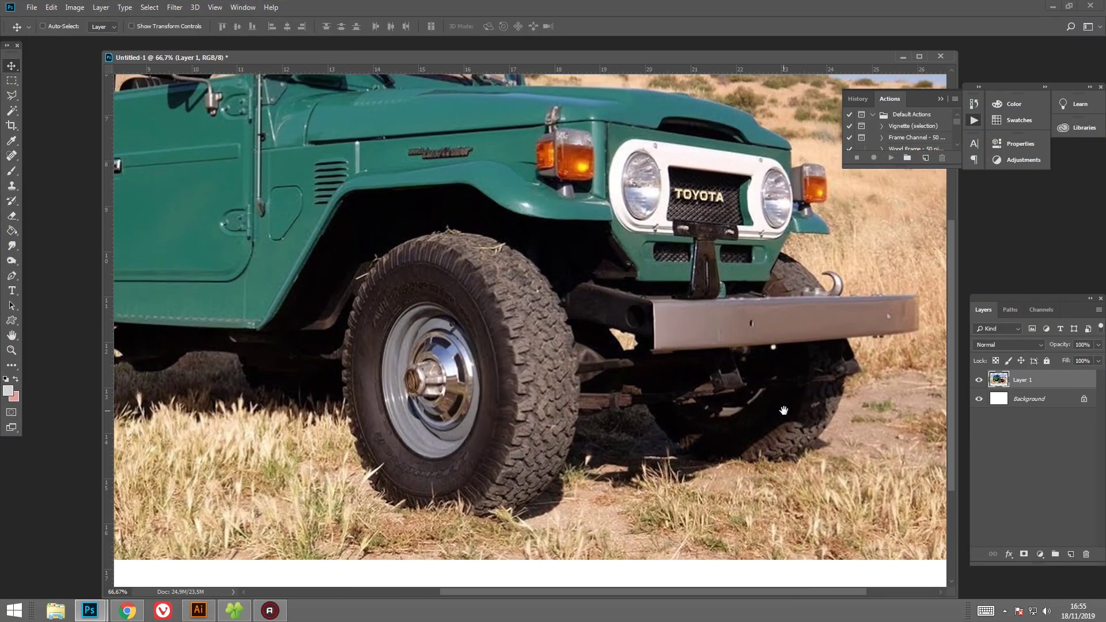
click(1099, 344)
drag(1098, 357, 1071, 361)
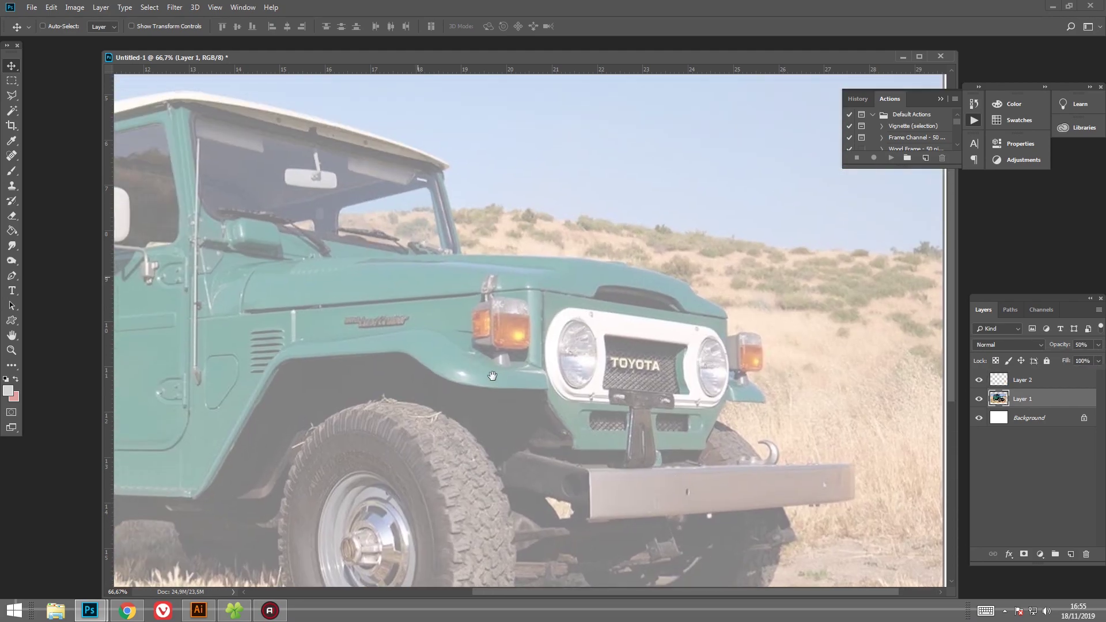
drag(380, 191, 381, 216)
key(ctrl+plus)
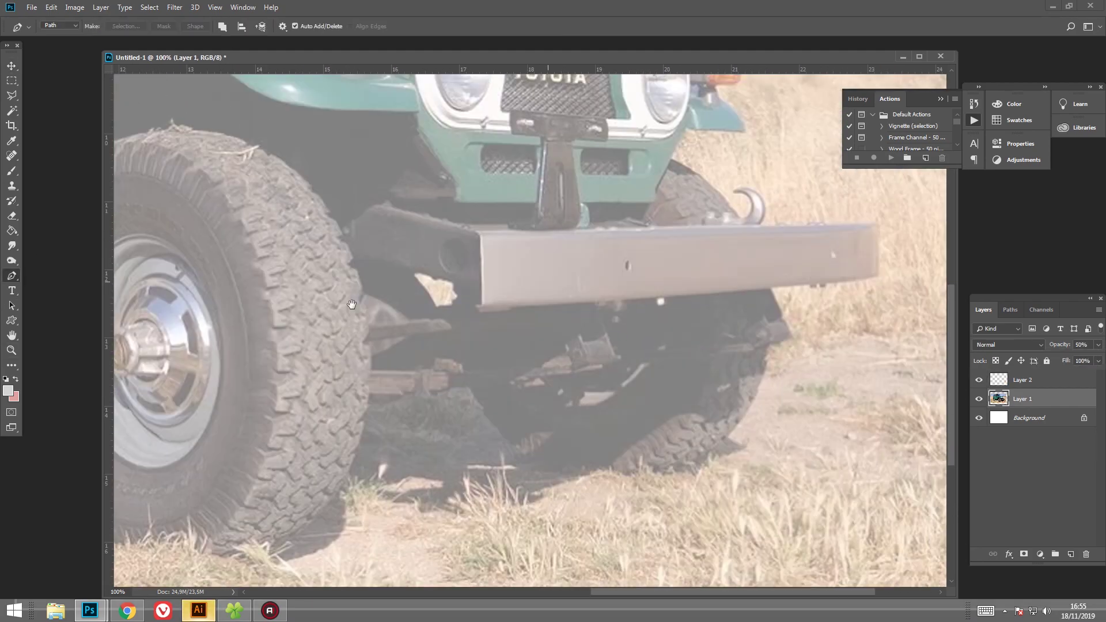
Trace a closed pen path around the front bumper outline.
key(p)
click(337, 285)
click(345, 294)
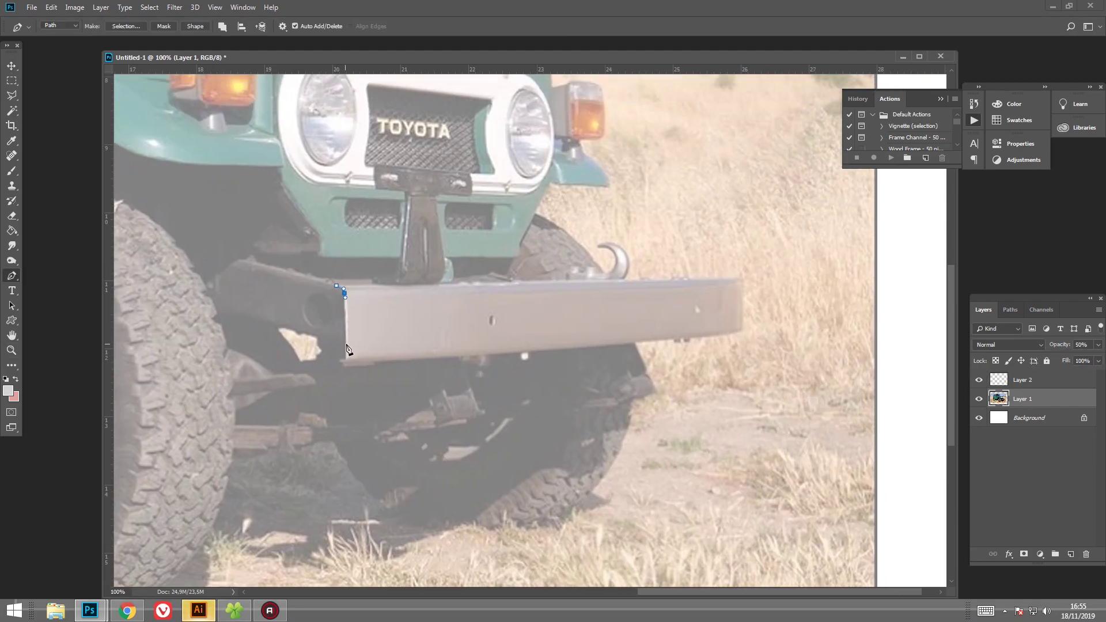
click(344, 359)
click(731, 333)
drag(741, 331, 746, 328)
drag(337, 286, 304, 282)
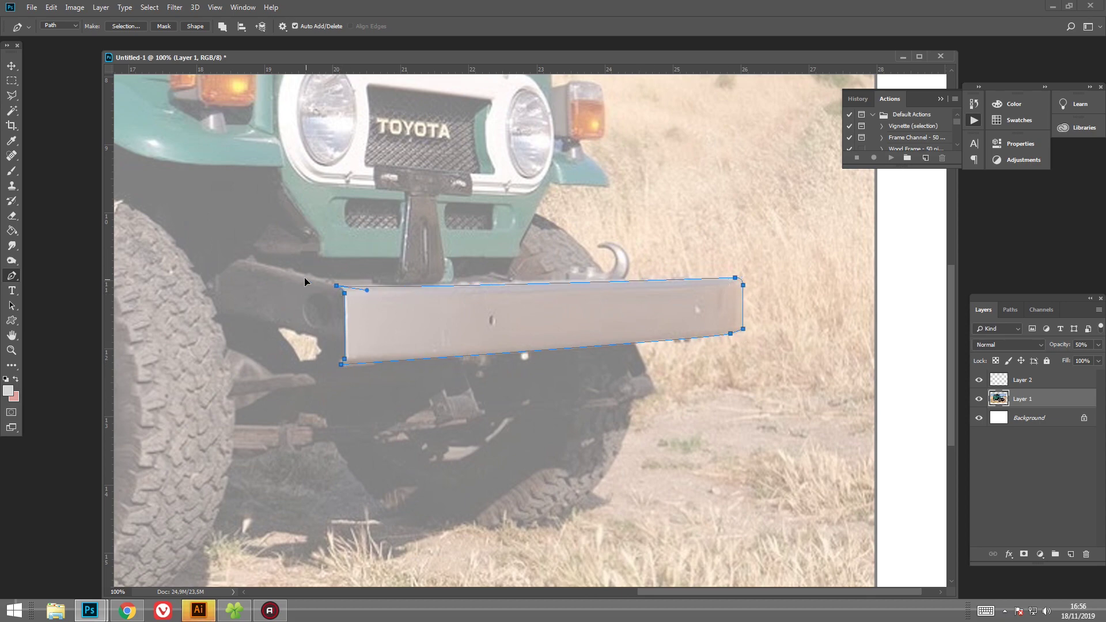
Turn the bumper path into a selection and fill it pale pink on Layer 2.
click(126, 26)
click(608, 161)
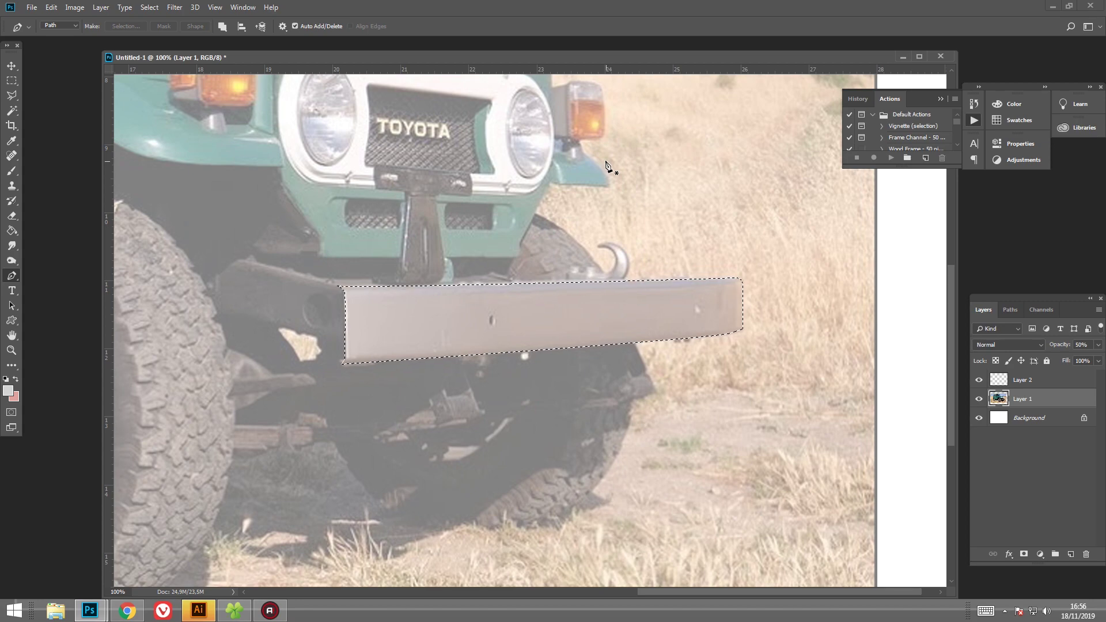
key(alt+bracketright)
click(8, 390)
click(1054, 334)
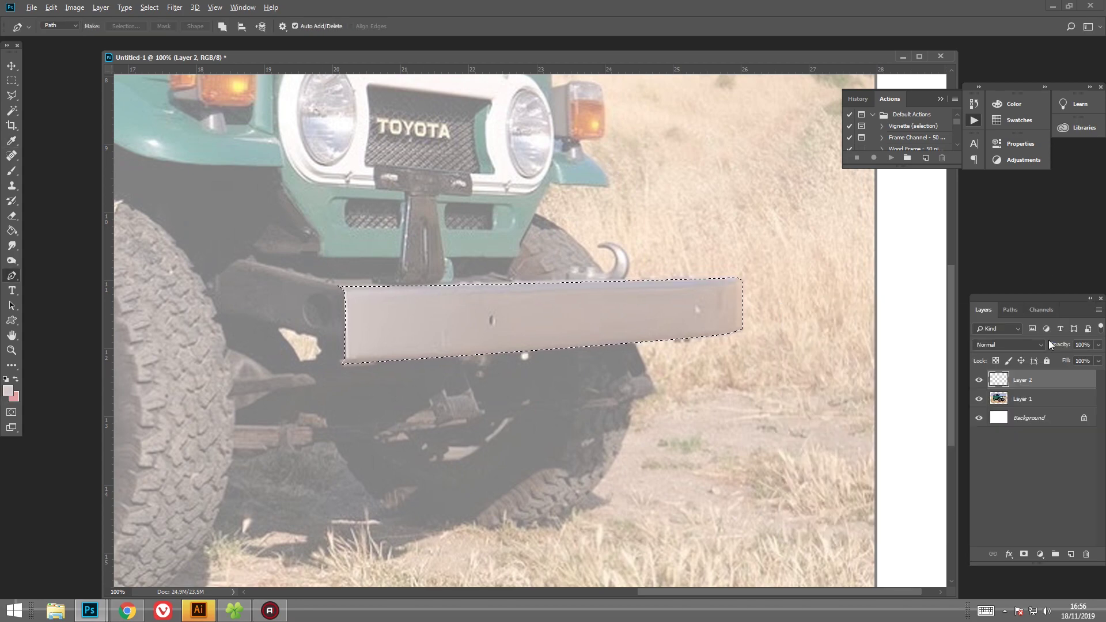
key(alt+BackSpace)
key(ctrl+d)
Move the photo layer above the bumper layer at 40% opacity.
drag(1023, 399, 1023, 375)
click(1098, 344)
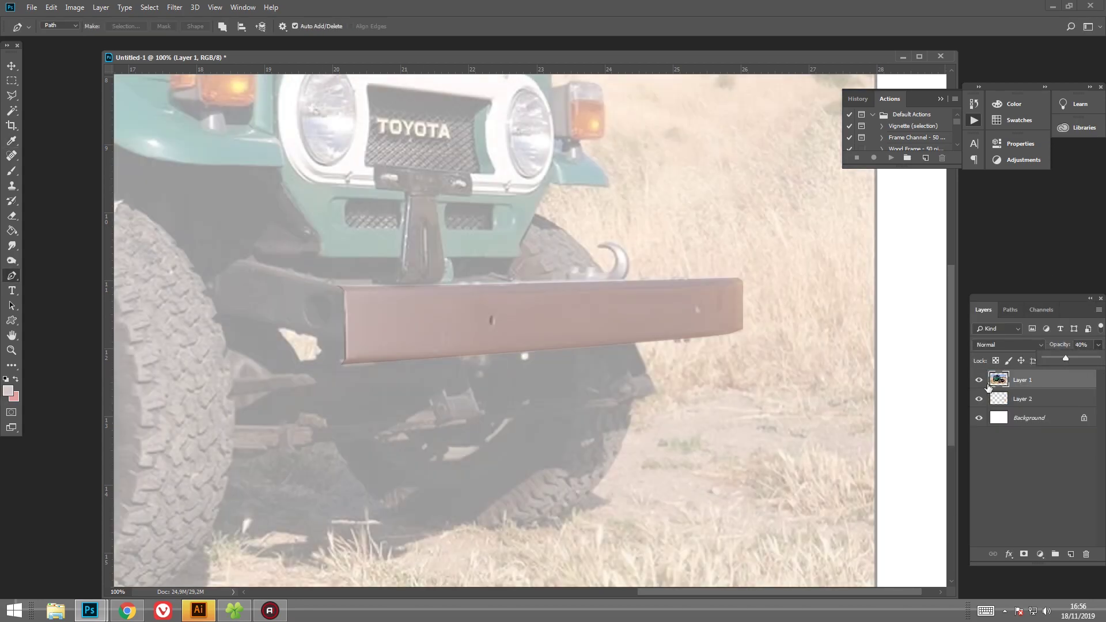
click(981, 381)
click(1008, 395)
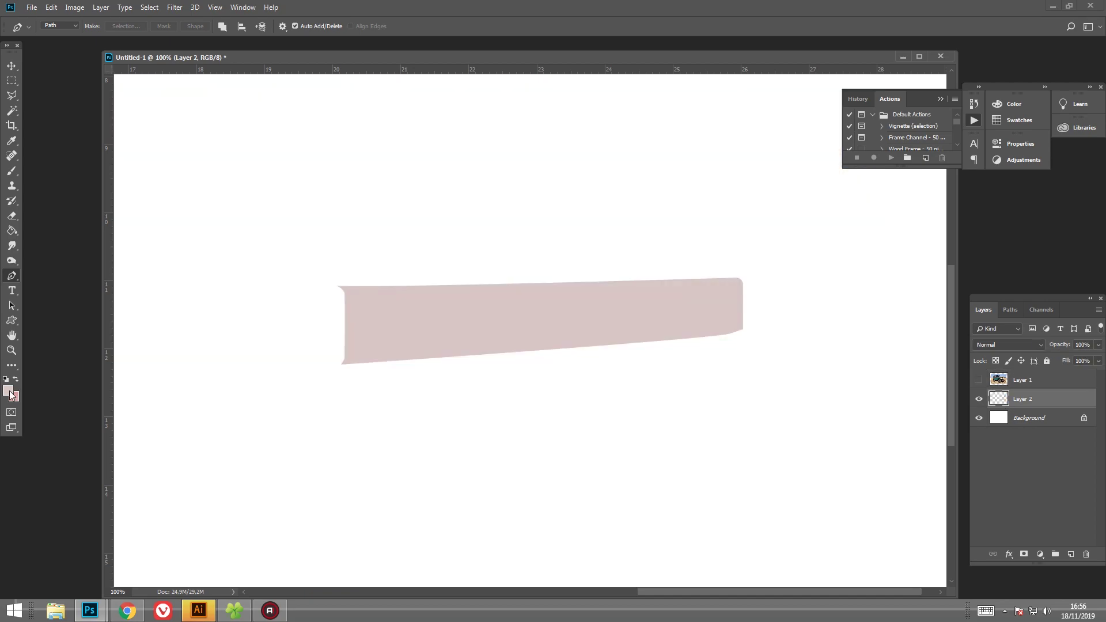
click(8, 391)
click(1054, 333)
click(979, 380)
Draw an elliptical selection over the left bolt hole and fill it dark grey on the bumper layer.
click(1026, 380)
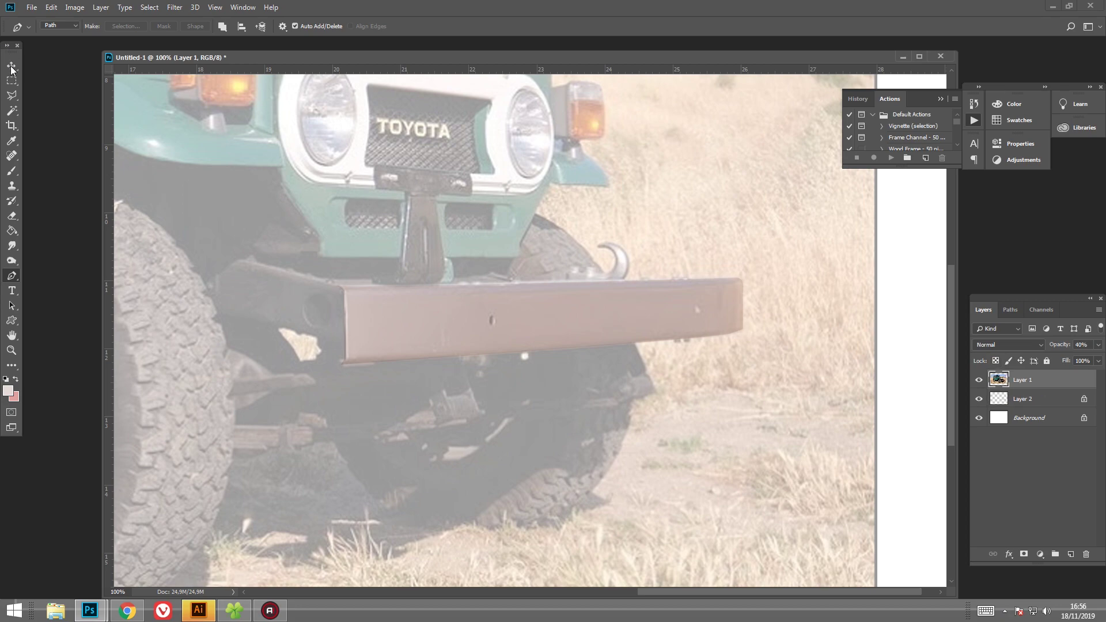
right_click(11, 80)
click(52, 87)
scroll(528, 337, up, 2)
drag(453, 295, 460, 309)
click(7, 390)
key(Return)
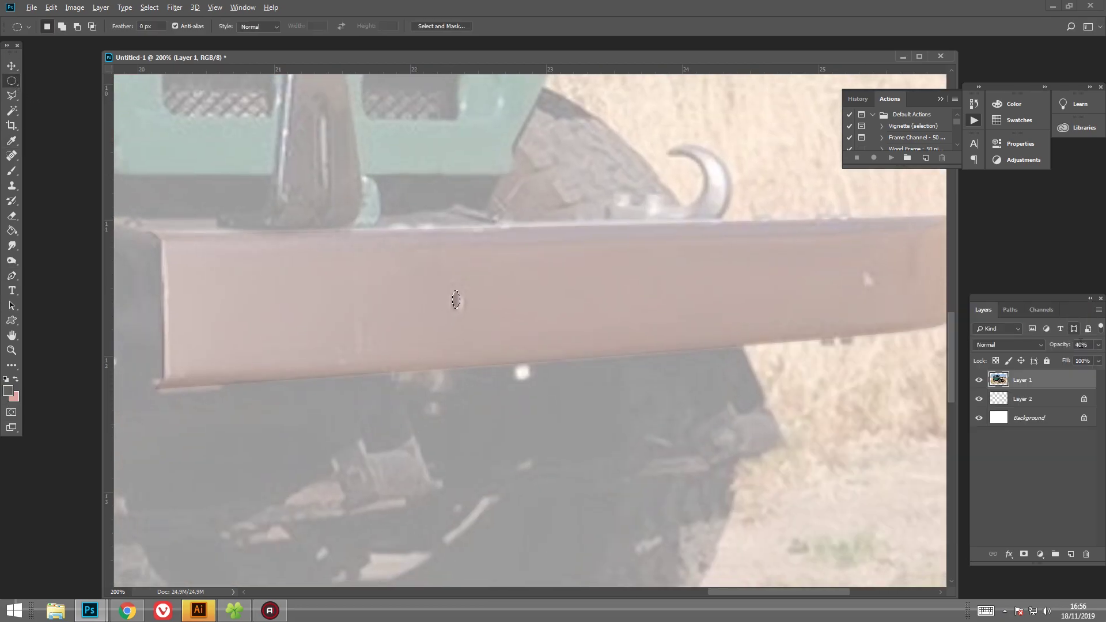
click(1023, 398)
key(alt+BackSpace)
Fill the right bolt hole dark grey, deselect, zoom out, and hide the photo.
drag(746, 266, 789, 287)
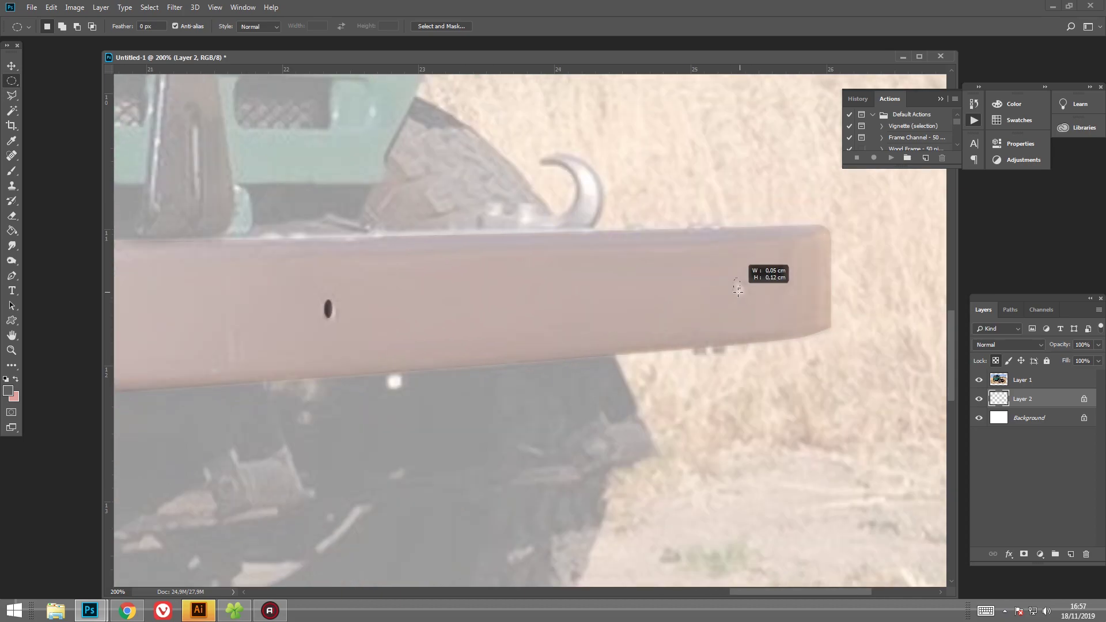
key(alt+BackSpace)
key(ctrl+d)
key(ctrl+minus)
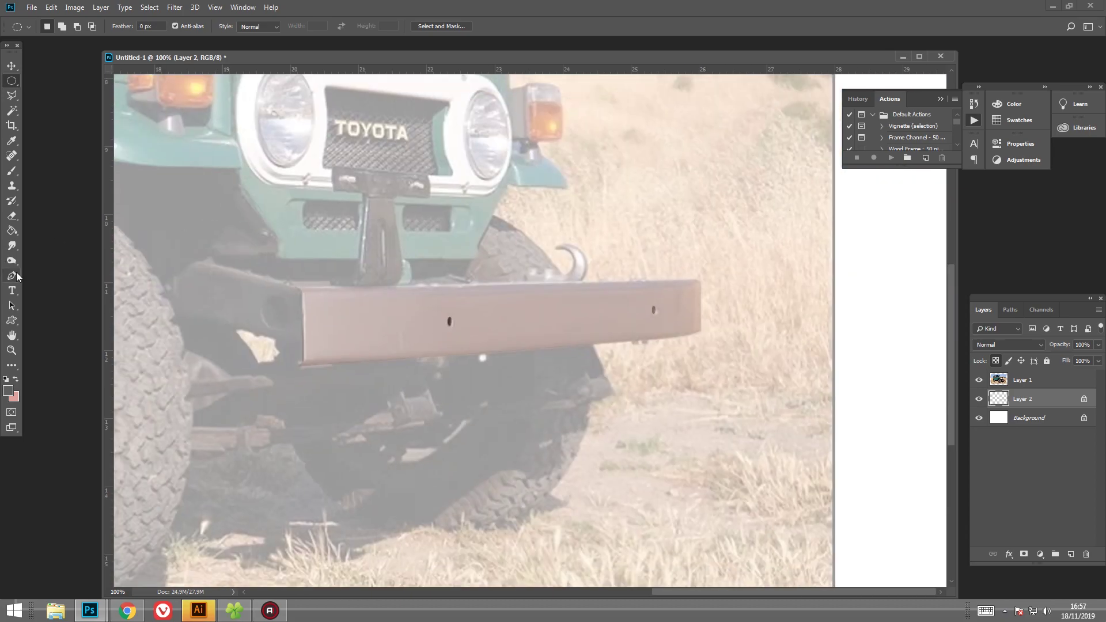
click(16, 276)
click(980, 380)
Pen-trace a shading path along the bumper's lower edge and right-end notches.
click(1023, 380)
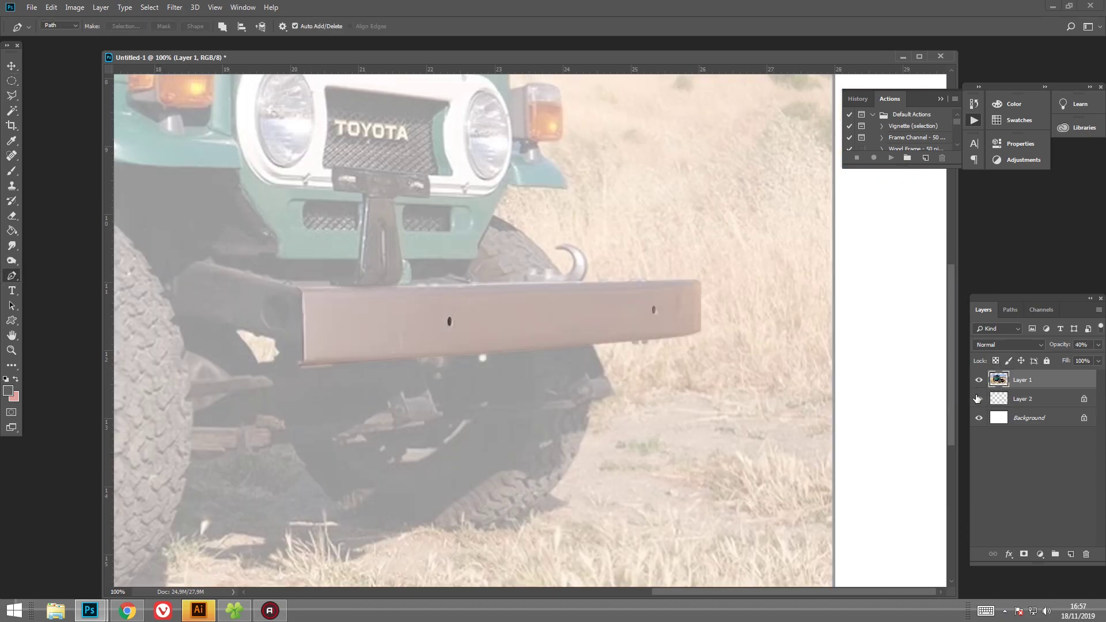
click(980, 398)
click(697, 282)
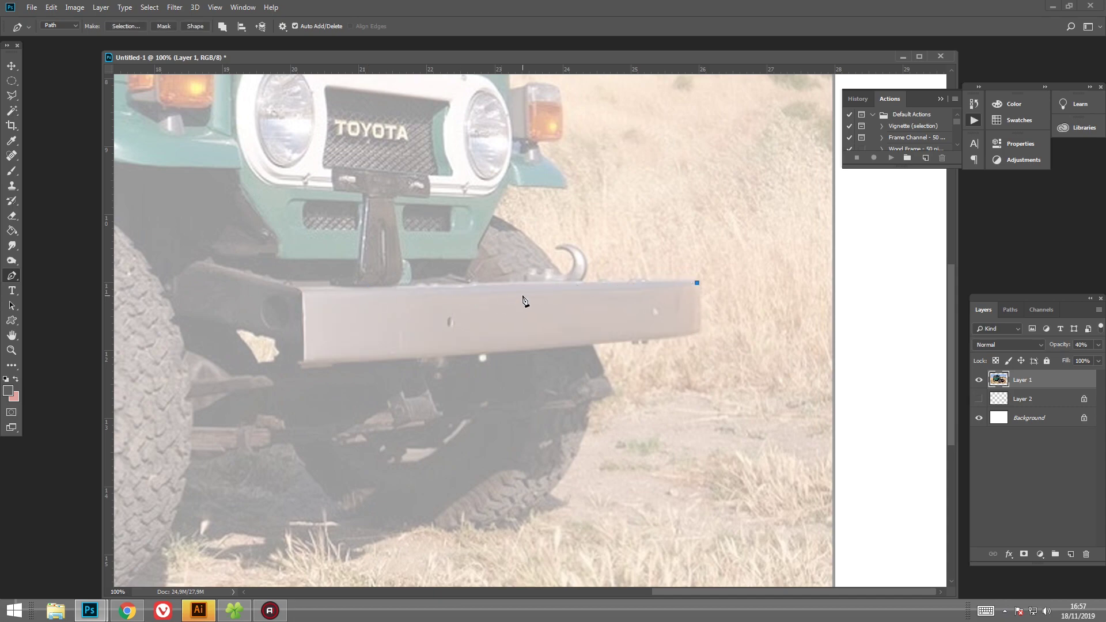
drag(525, 297, 421, 299)
drag(526, 298, 498, 295)
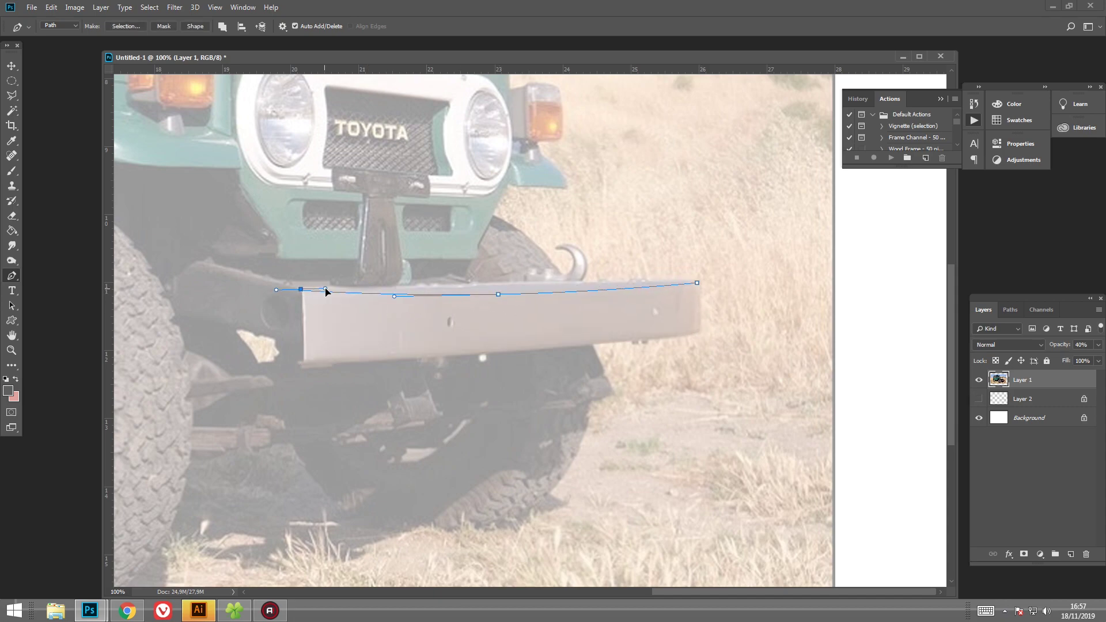
drag(312, 288, 348, 283)
key(Return)
click(304, 361)
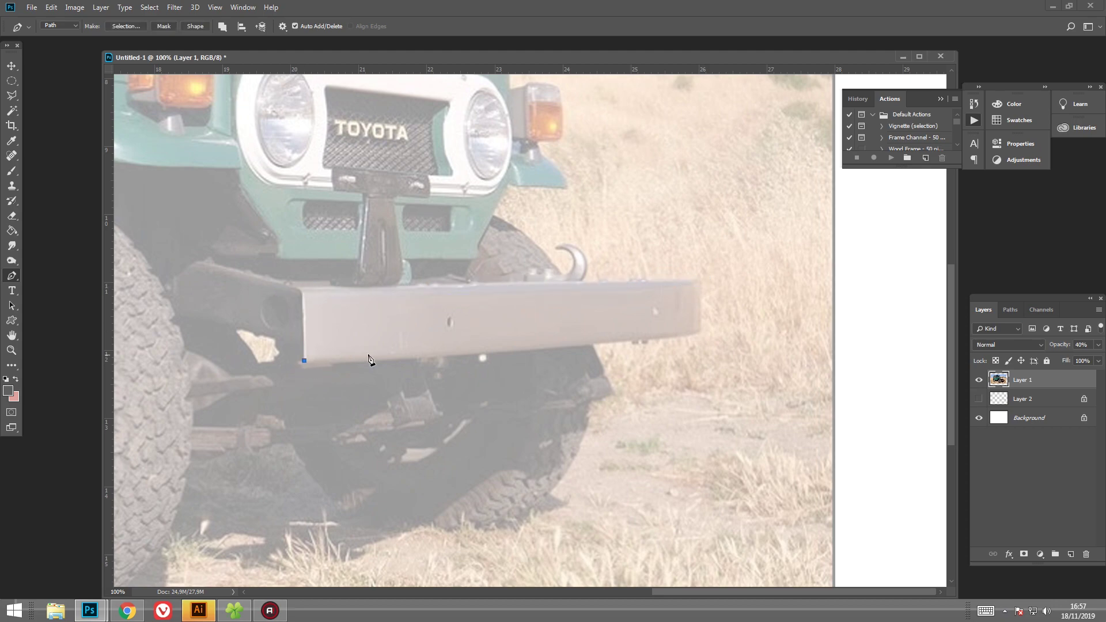
drag(499, 349, 508, 348)
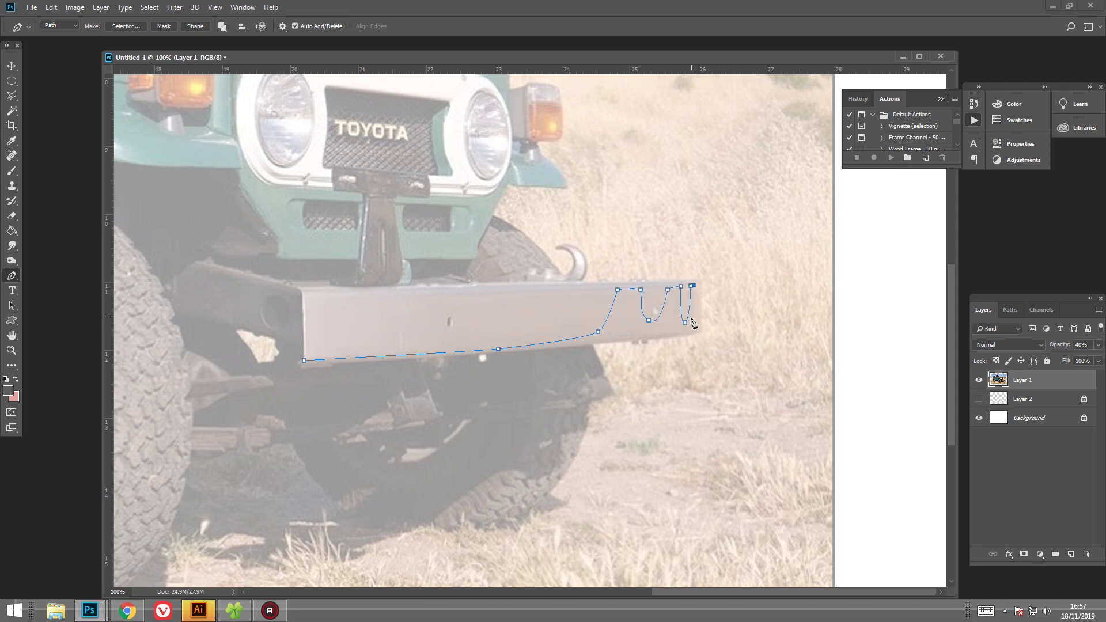
drag(333, 362, 709, 344)
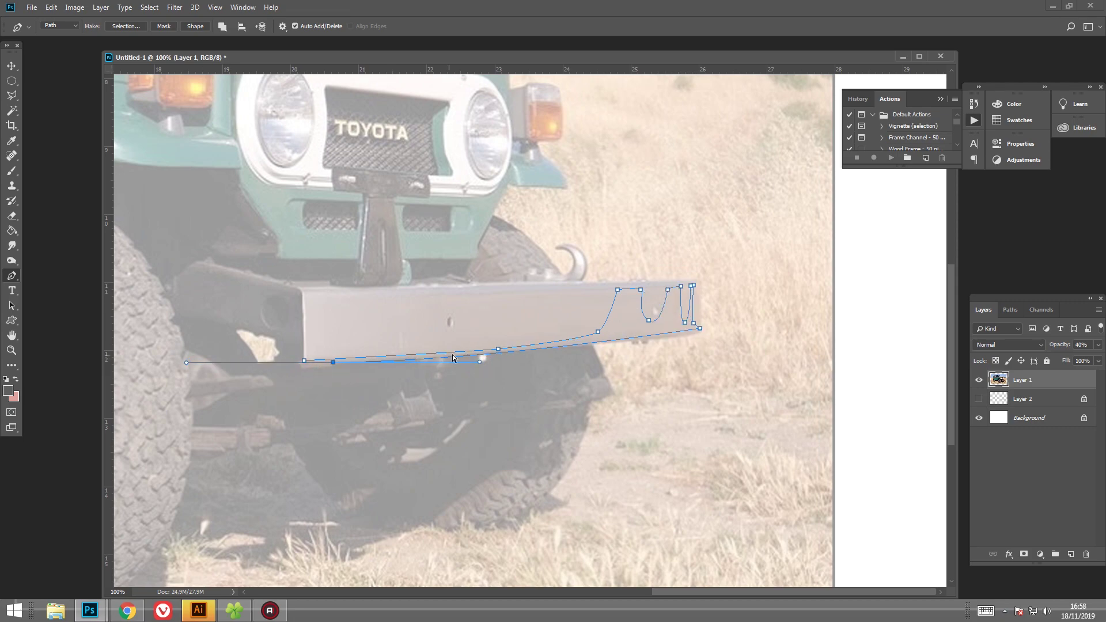
drag(307, 363, 333, 364)
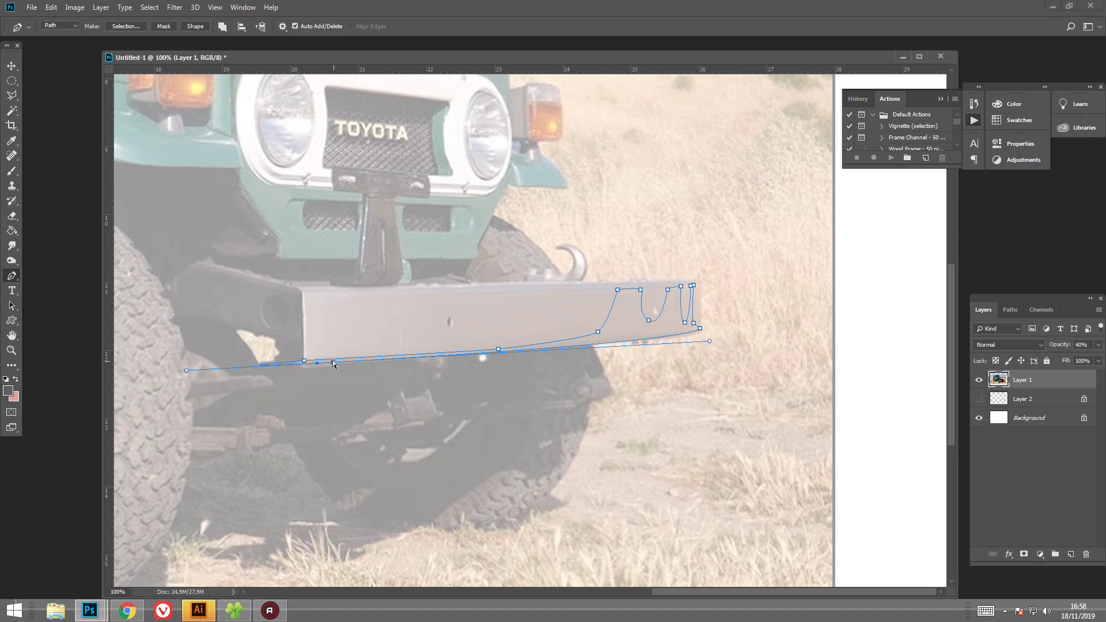
drag(190, 373, 292, 365)
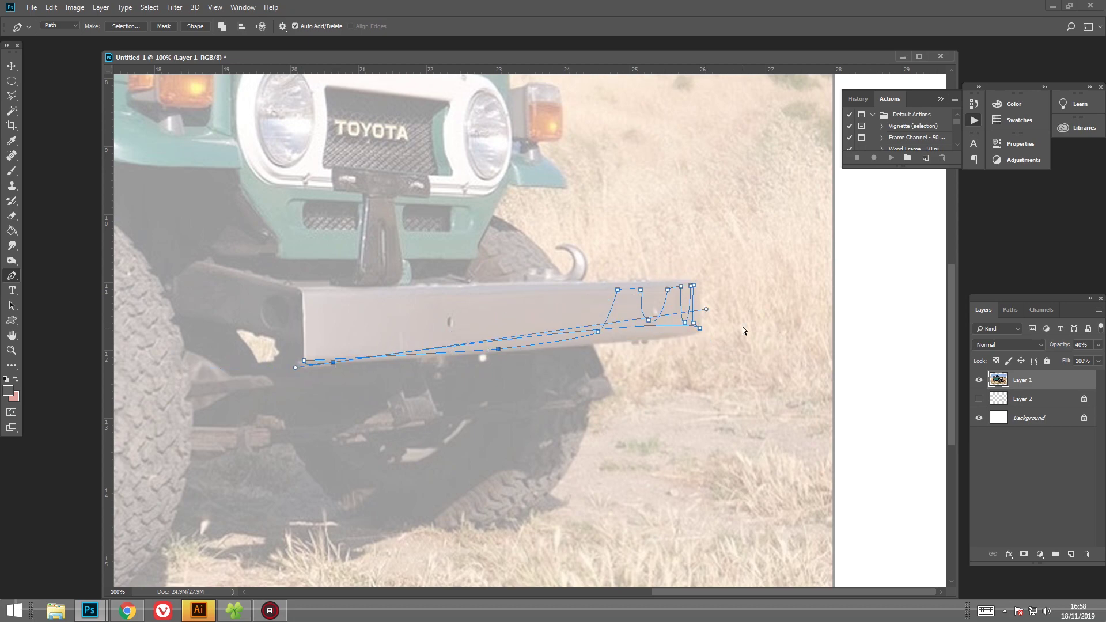
Convert the shading path to a selection and fill it slightly darker pink on Layer 2.
click(8, 391)
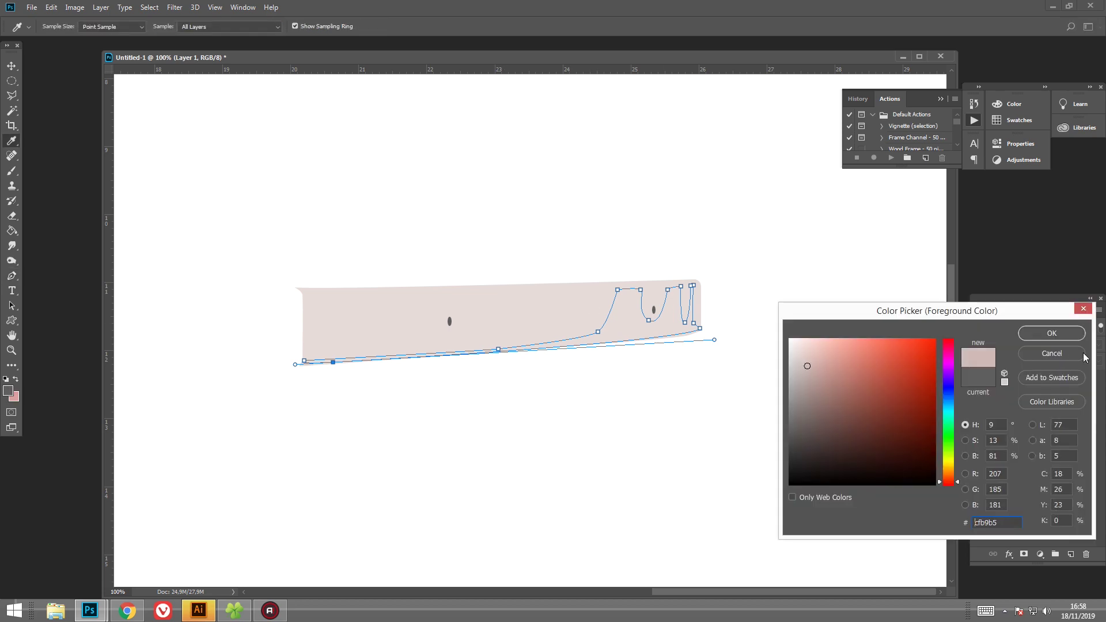
click(1052, 333)
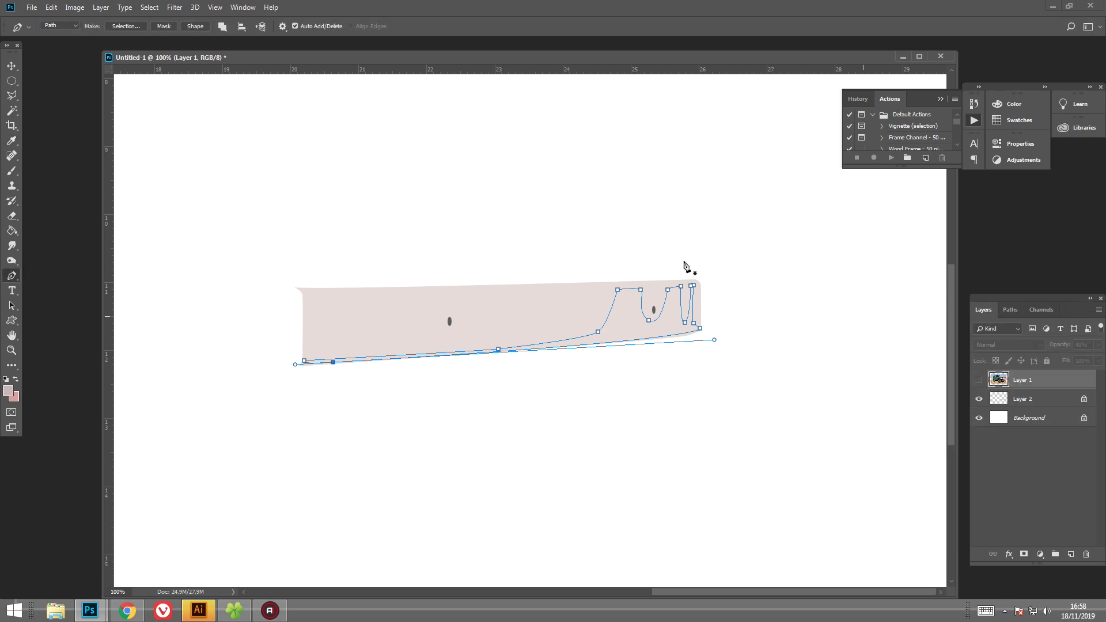
key(p)
click(613, 163)
click(1024, 399)
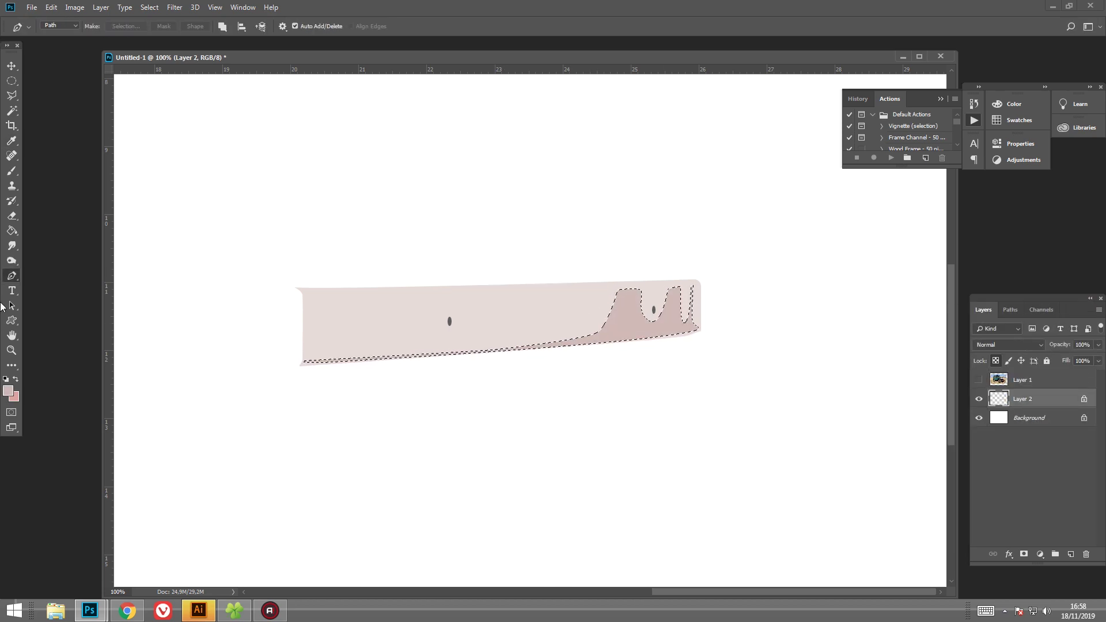
click(8, 391)
click(655, 310)
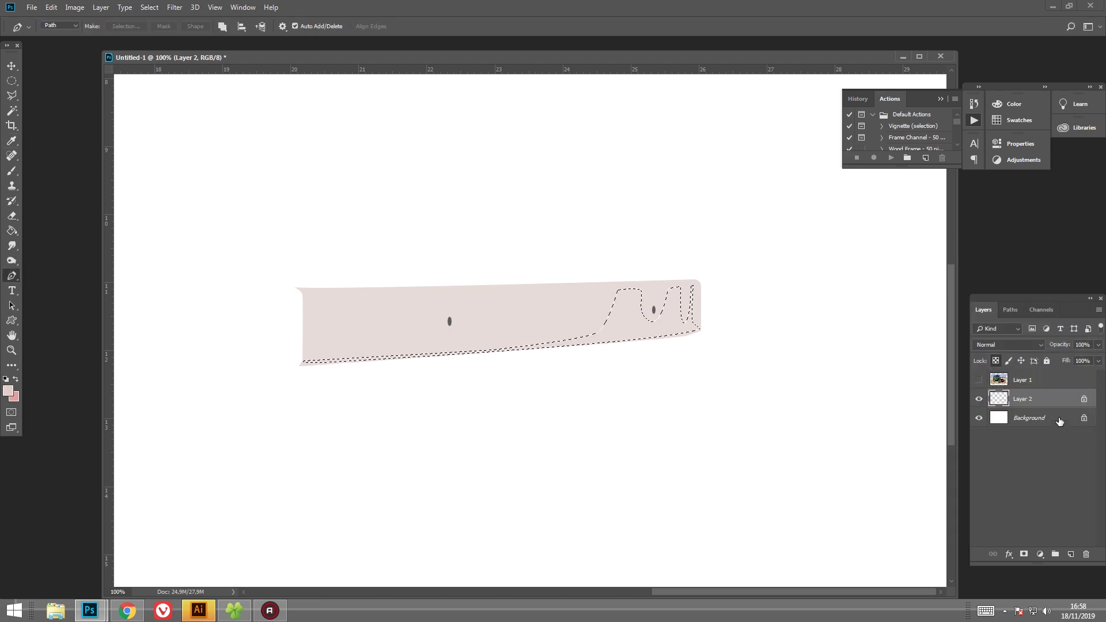
click(1033, 335)
key(p)
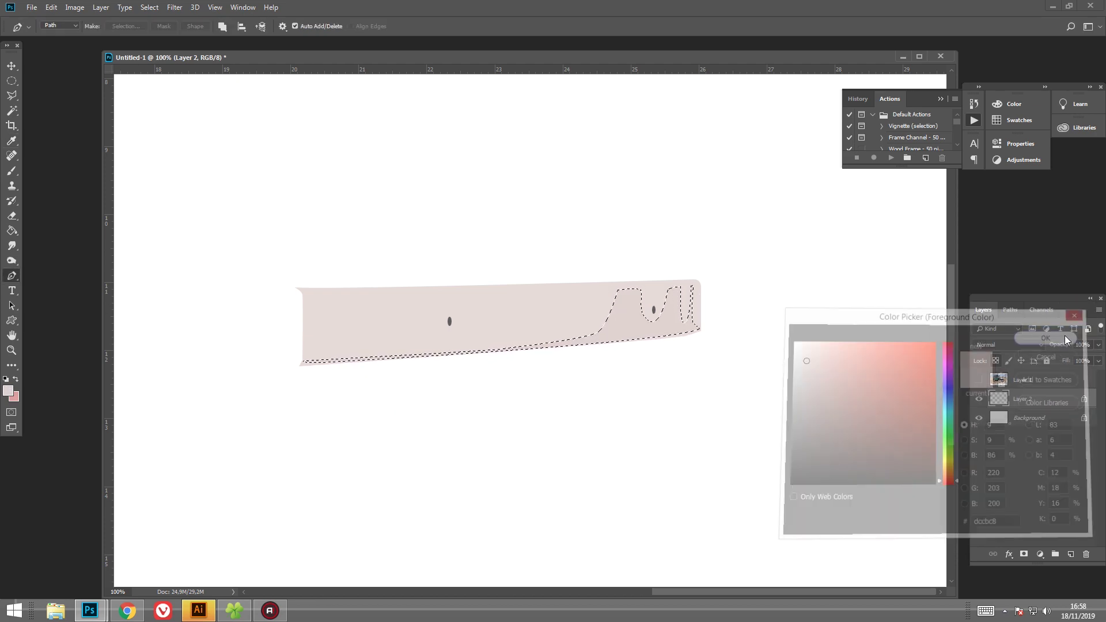
key(ctrl+d)
scroll(795, 337, up, 2)
scroll(795, 337, left, 1)
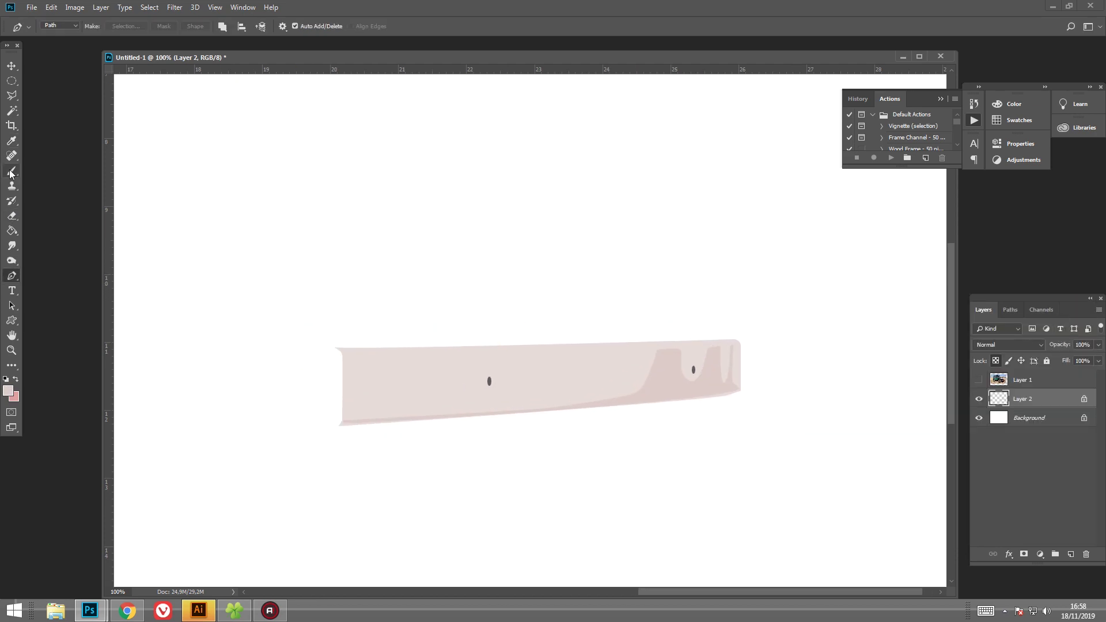
Brush a near-white highlight along the bumper's top edge.
click(8, 392)
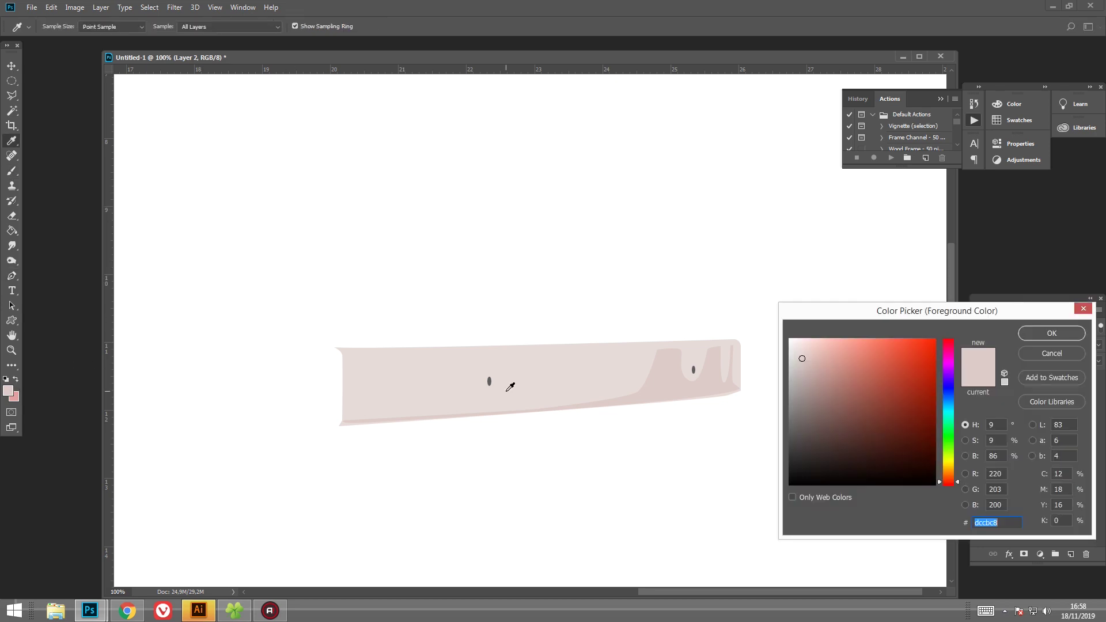
drag(811, 357, 791, 341)
click(1052, 333)
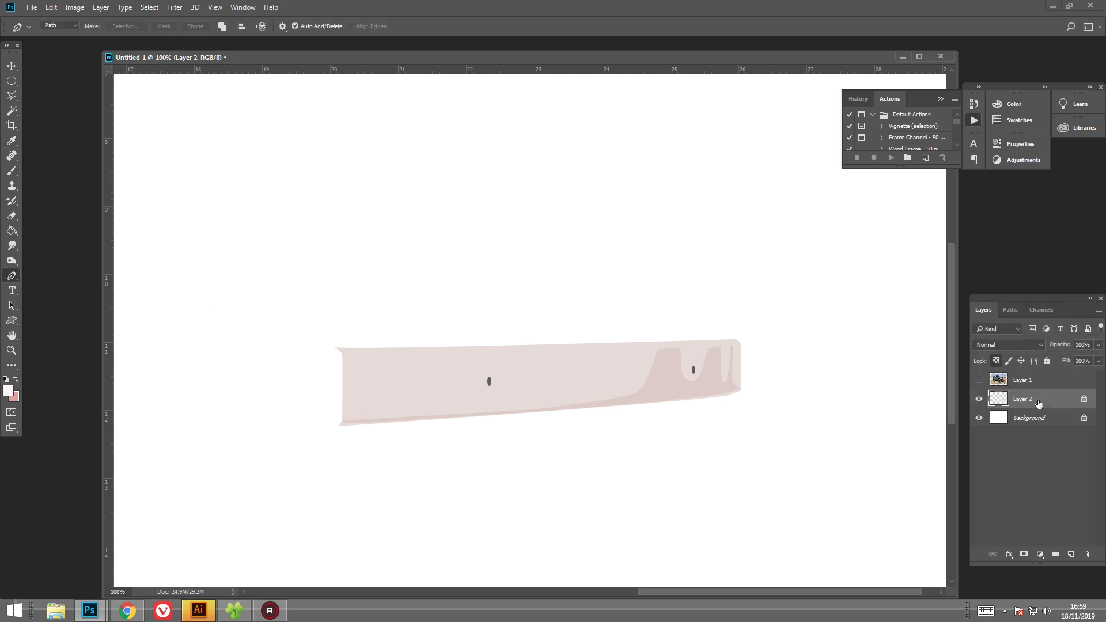
click(8, 173)
right_click(512, 341)
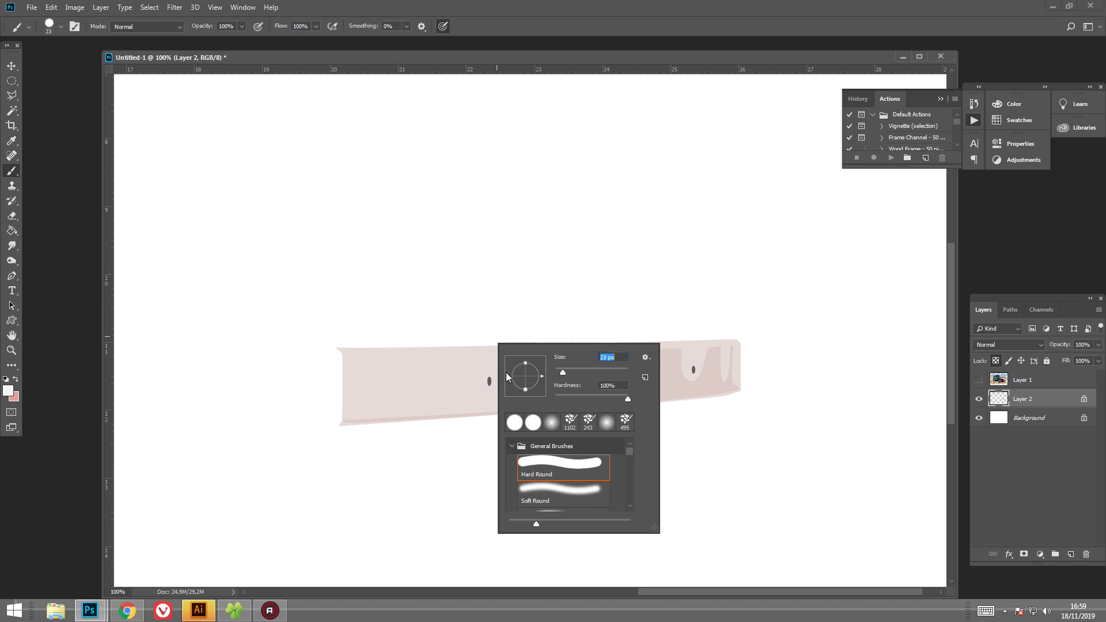
click(353, 353)
drag(371, 363, 519, 351)
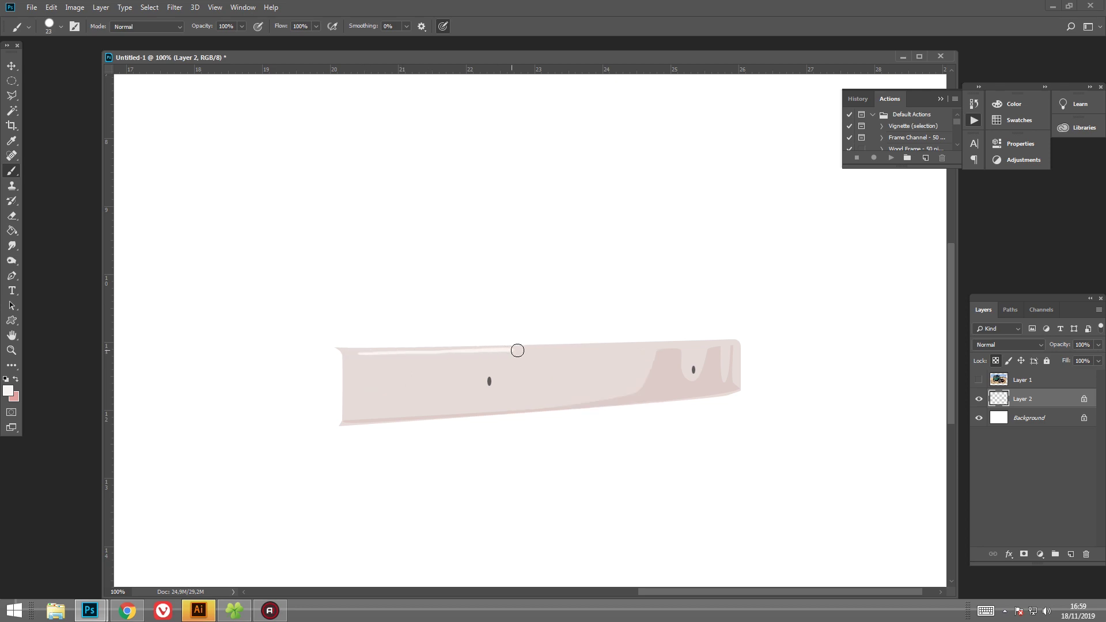
scroll(519, 351, right, 2)
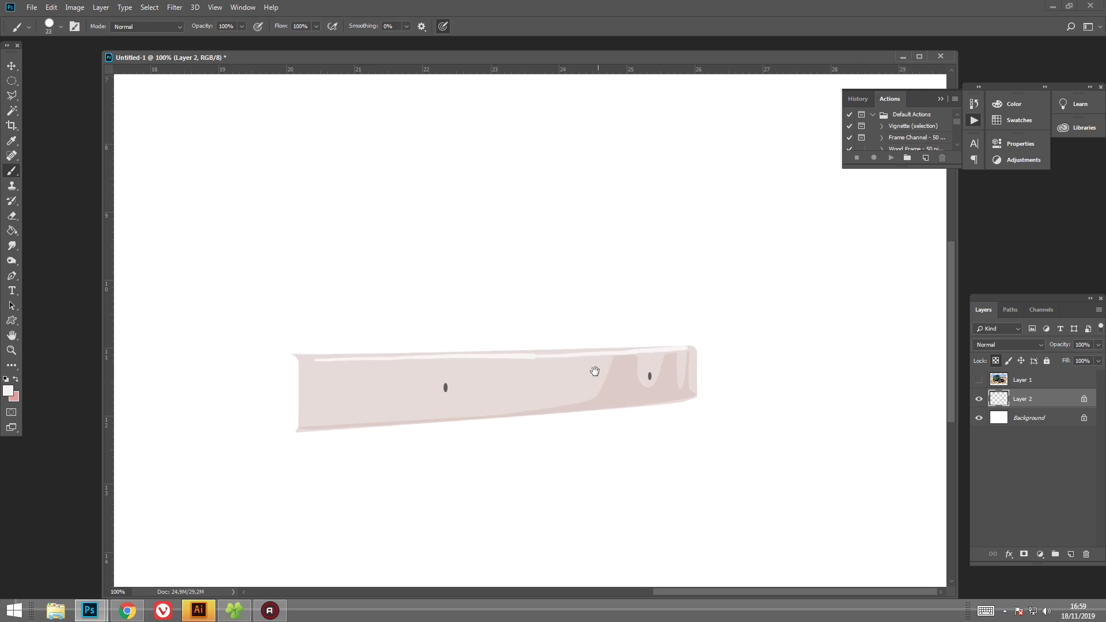
drag(595, 371, 663, 353)
Paint a sampled darker pinkish-grey strip along the bumper's bottom edge to its right end.
click(8, 391)
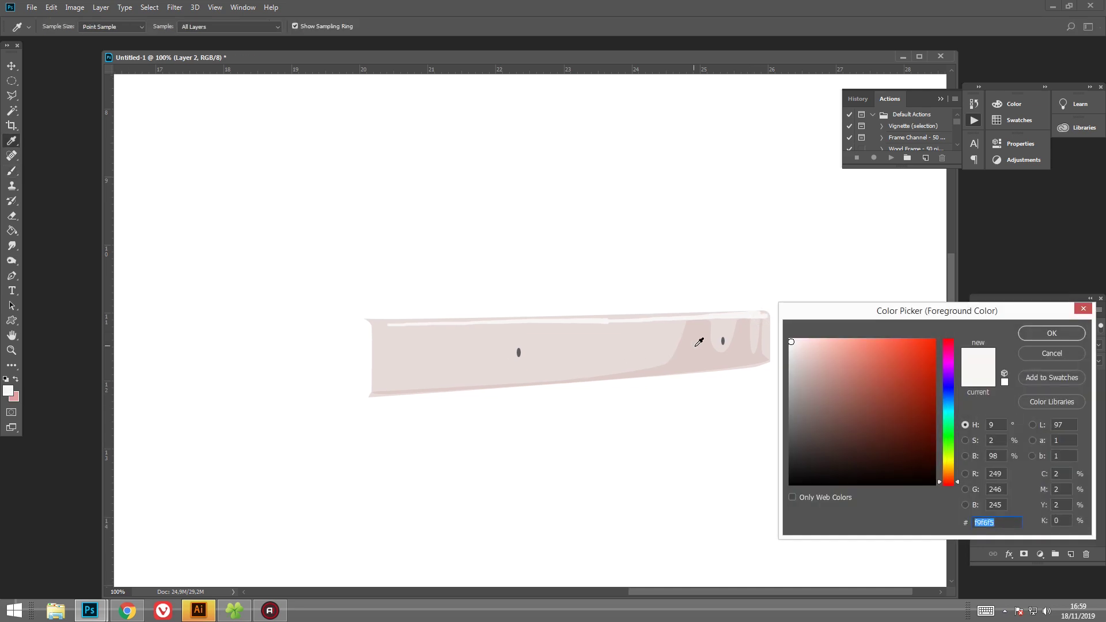
click(699, 334)
click(1035, 336)
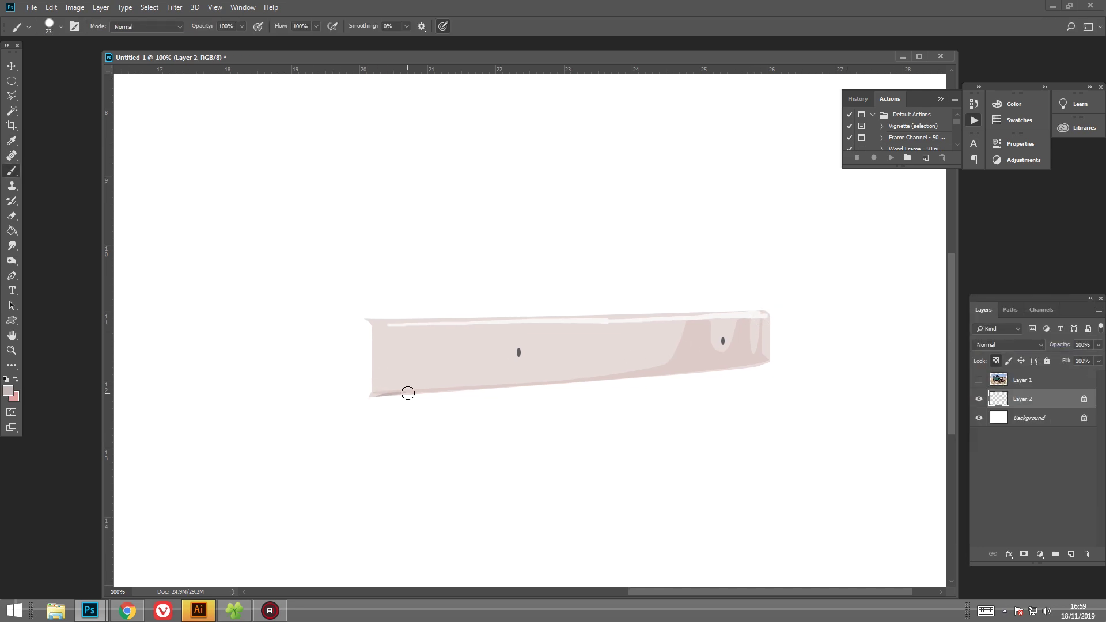
mouse_move(408, 393)
mouse_down()
mouse_move(524, 399)
mouse_move(754, 365)
mouse_up()
key(ctrl+z)
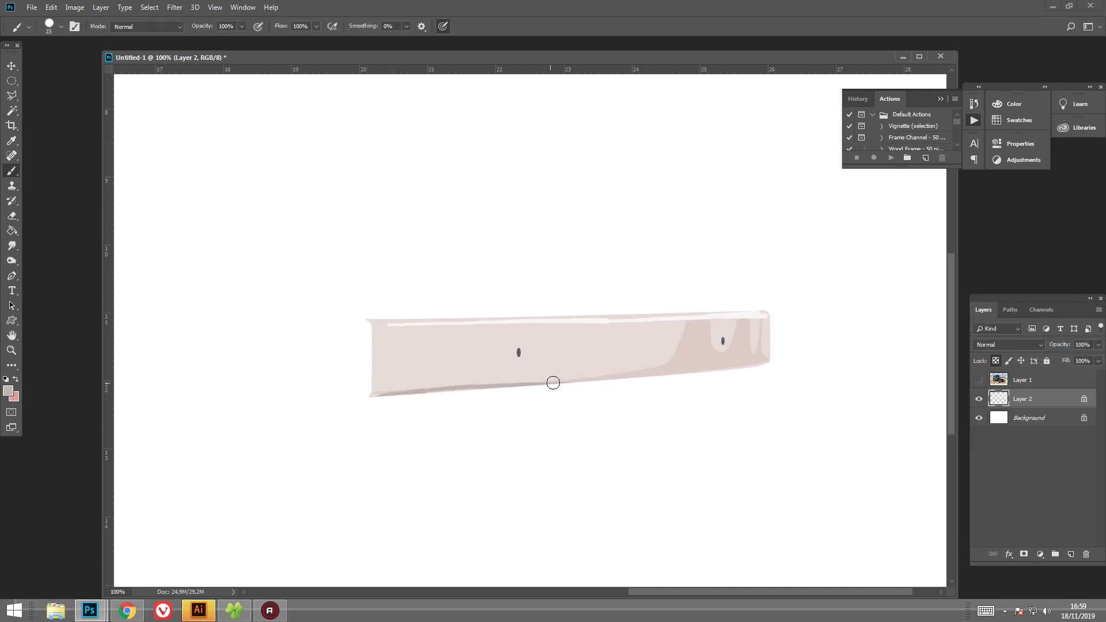
drag(553, 383, 774, 366)
drag(433, 419, 481, 430)
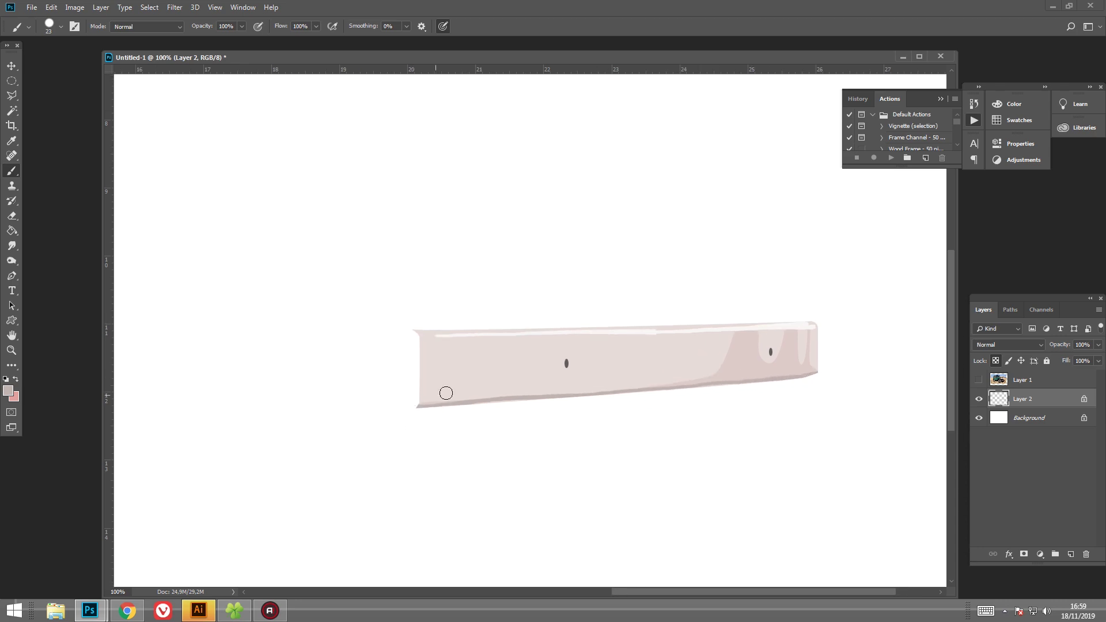
drag(446, 393, 414, 373)
Set the brush colour to very light pink, adjust brush size, and zoom out to the whole bumper.
click(8, 391)
click(908, 346)
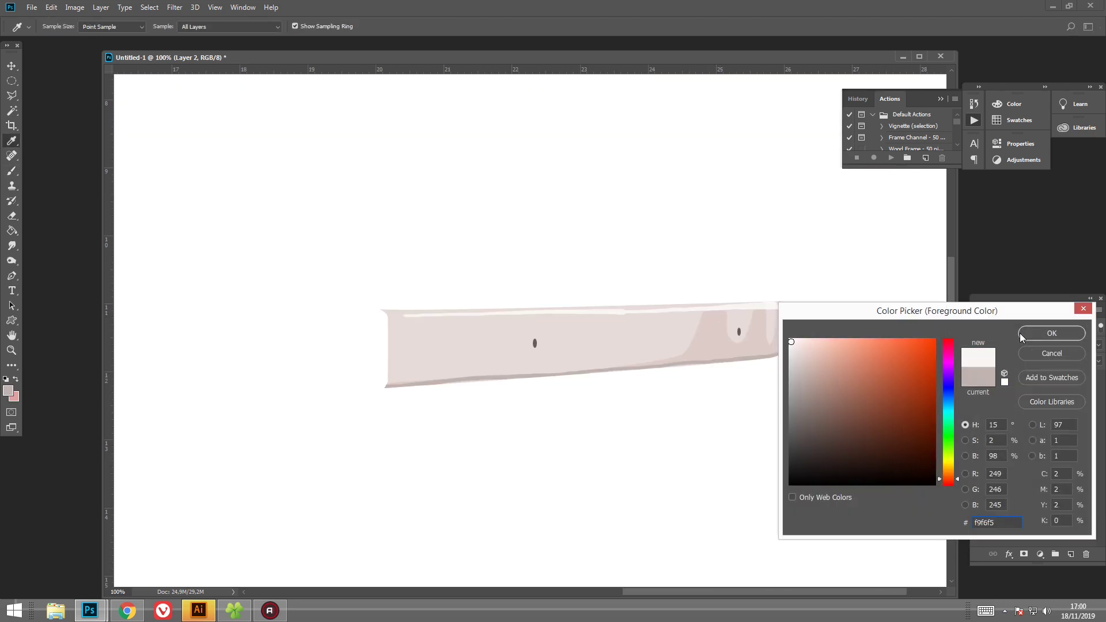
click(1048, 329)
scroll(540, 334, up, 3)
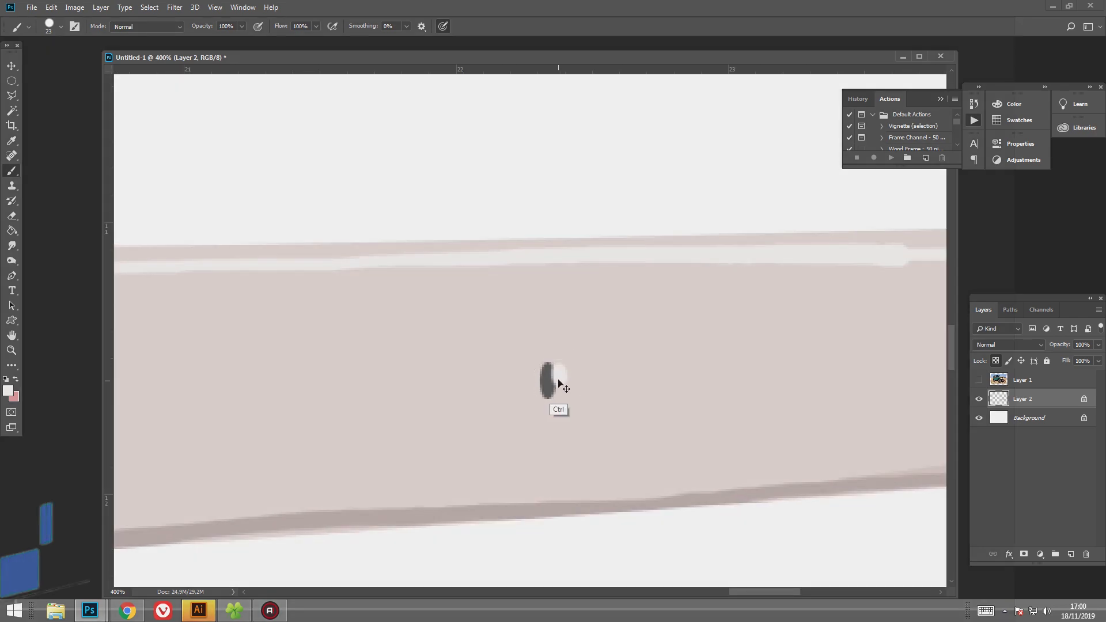
right_click(604, 372)
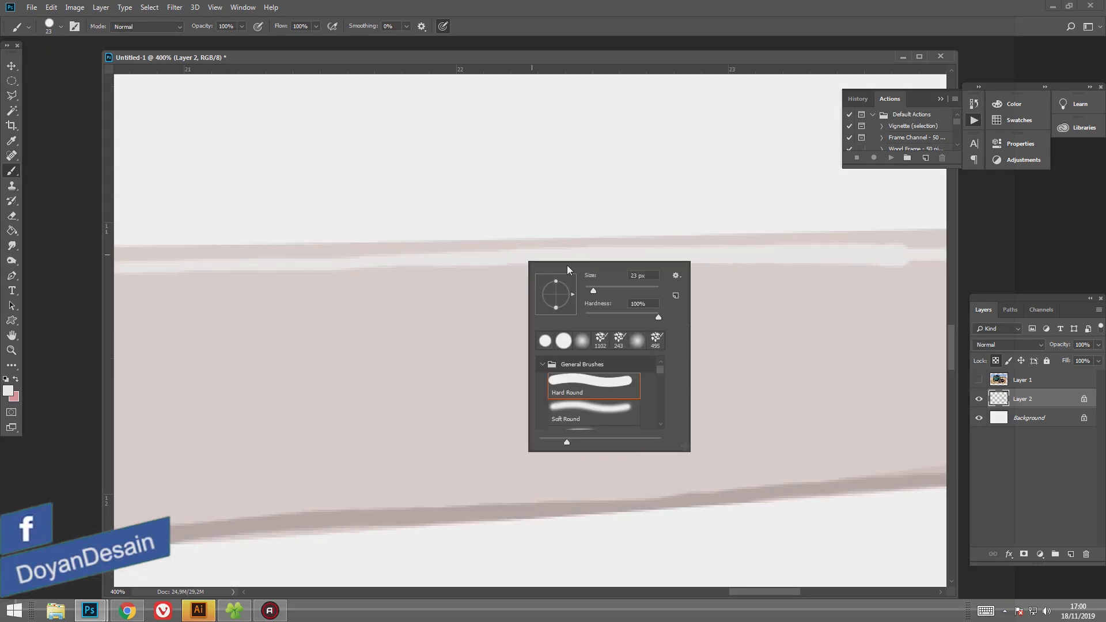
click(556, 204)
drag(661, 377, 654, 333)
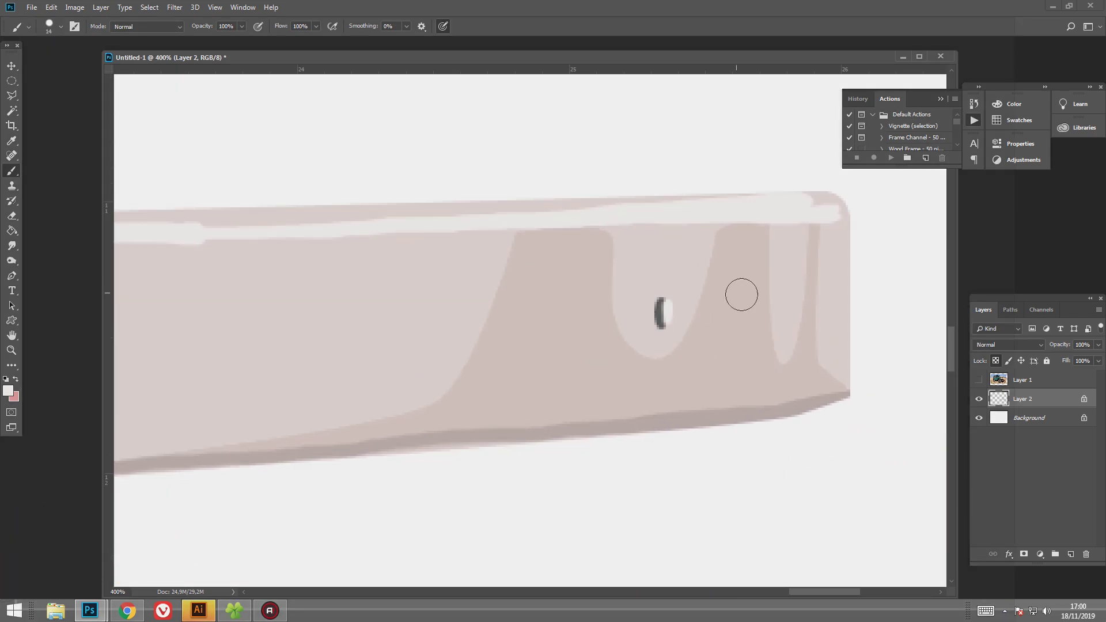
scroll(731, 345, left, 5)
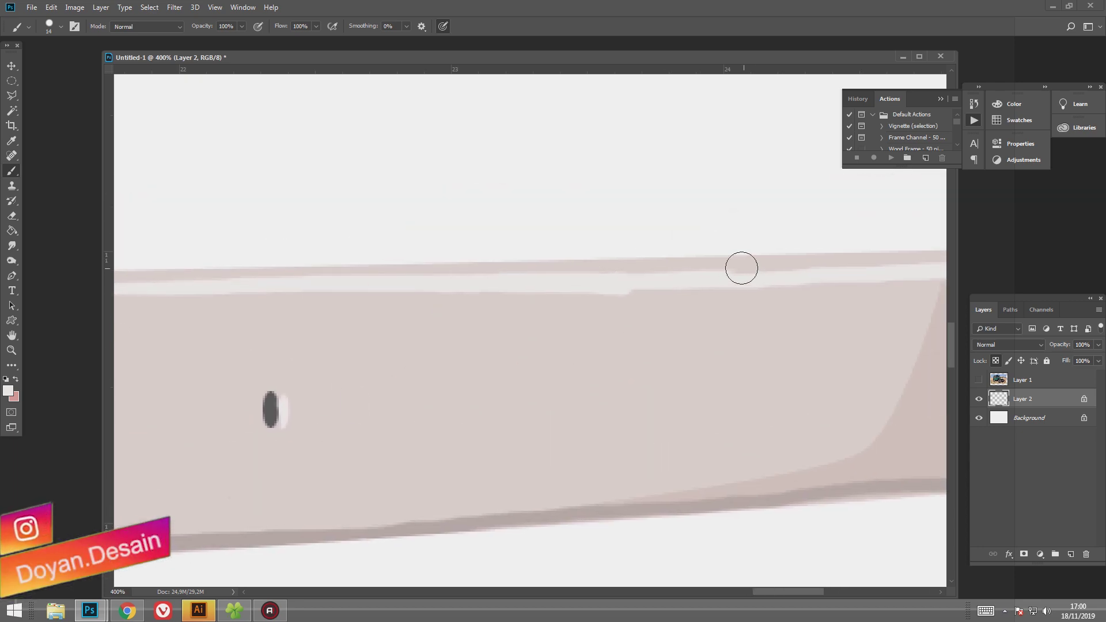
scroll(690, 267, left, 5)
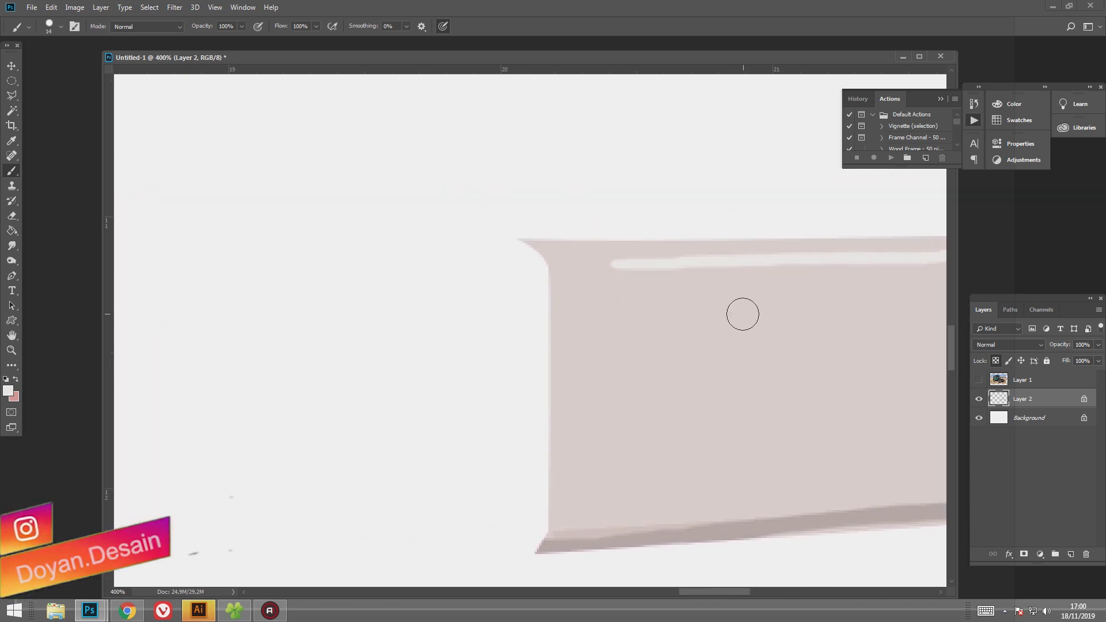
key(ctrl+minus)
key(ctrl+minus)
key(ctrl+minus)
Show the reference photo, zoom onto the bumper and grille, and start a pen path above the bumper.
click(980, 380)
drag(671, 299, 652, 276)
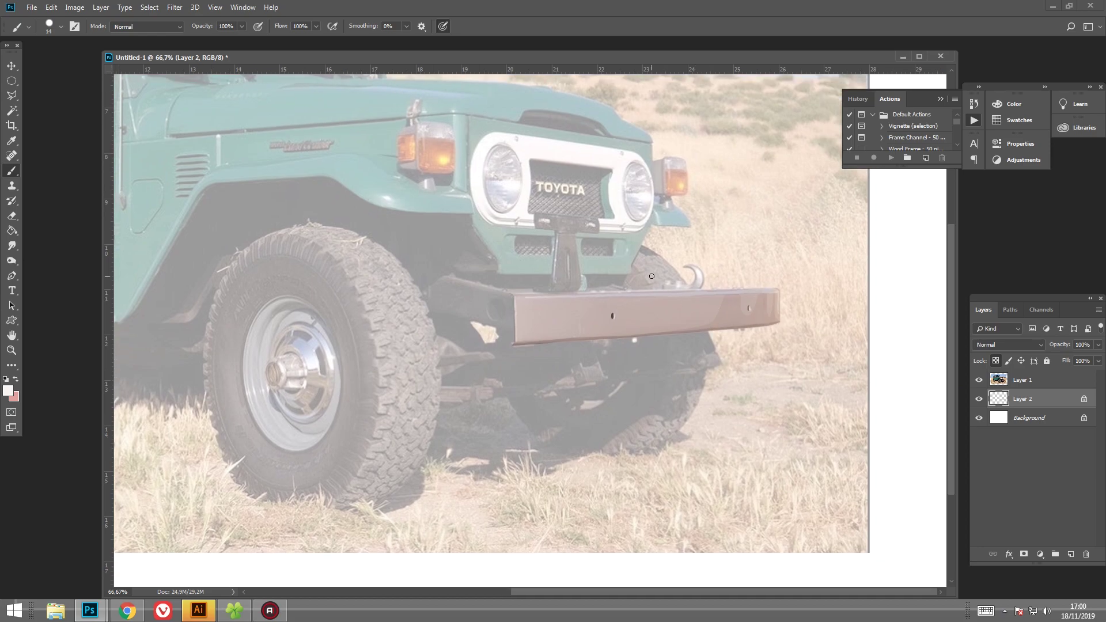
key(ctrl+plus)
key(ctrl+plus)
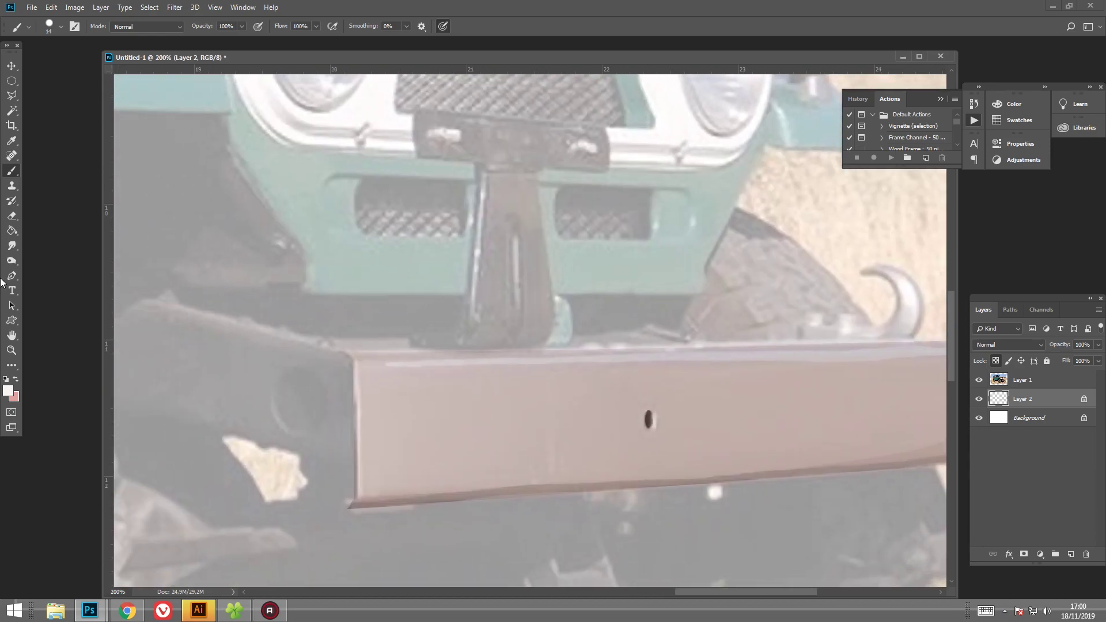
click(12, 275)
click(702, 343)
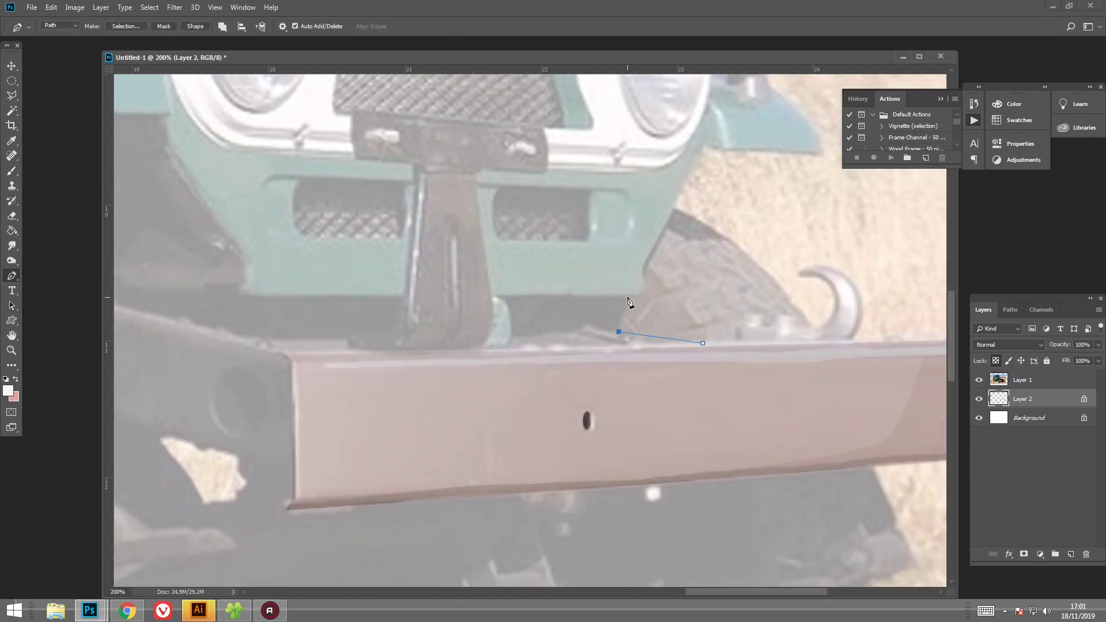
Extend the pen path up the front panel, around the indicator light and along the hood edge.
click(645, 280)
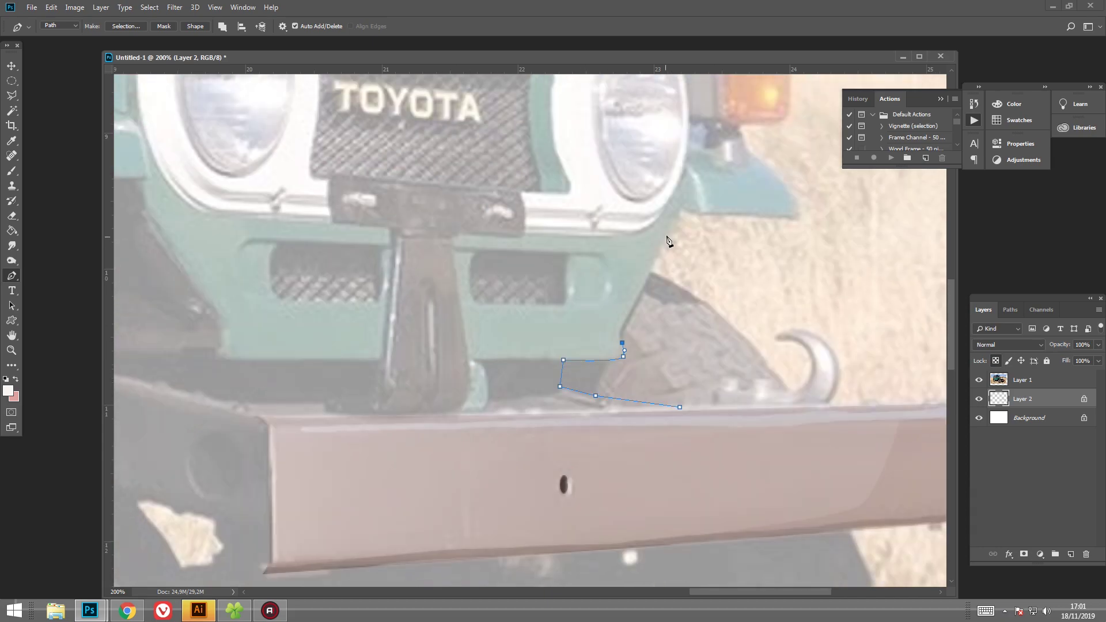
click(797, 220)
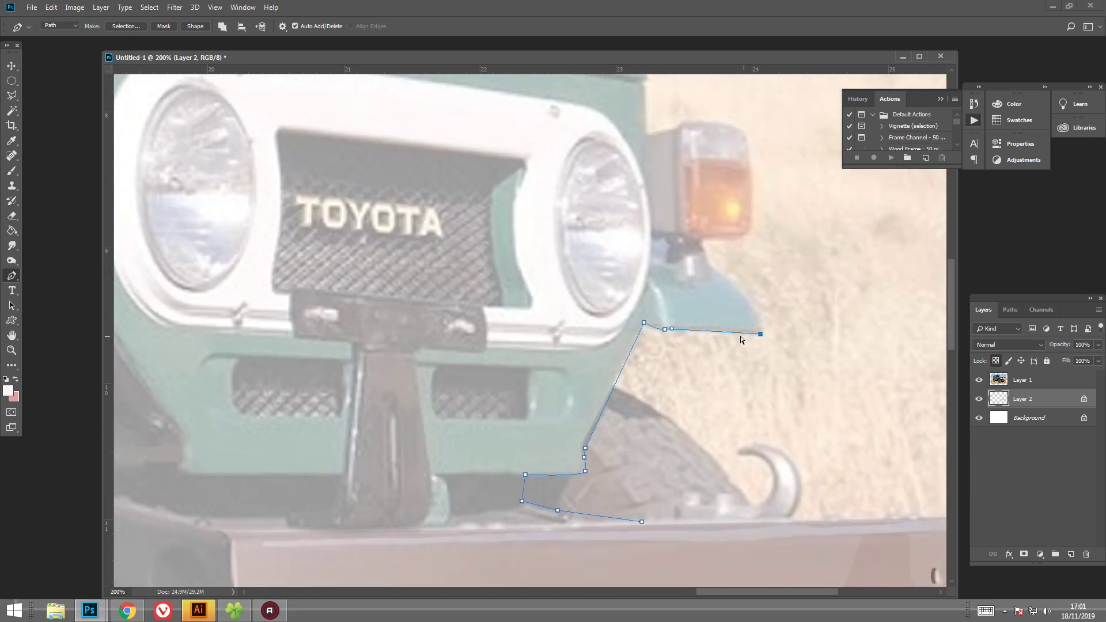
click(709, 265)
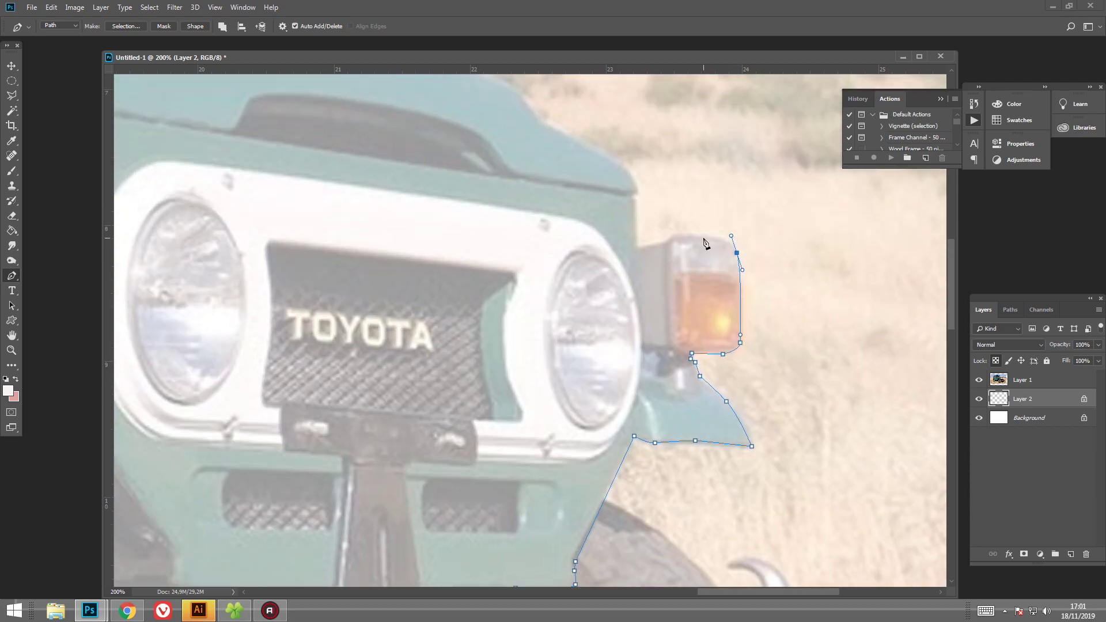
drag(630, 262, 652, 294)
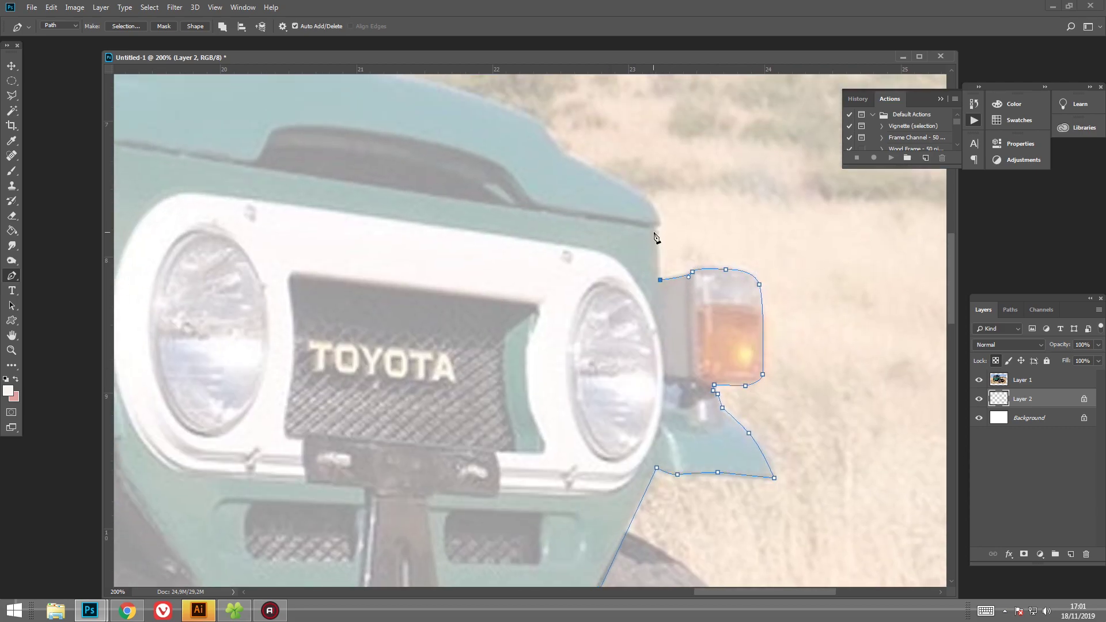
drag(661, 226, 752, 365)
drag(727, 328, 711, 320)
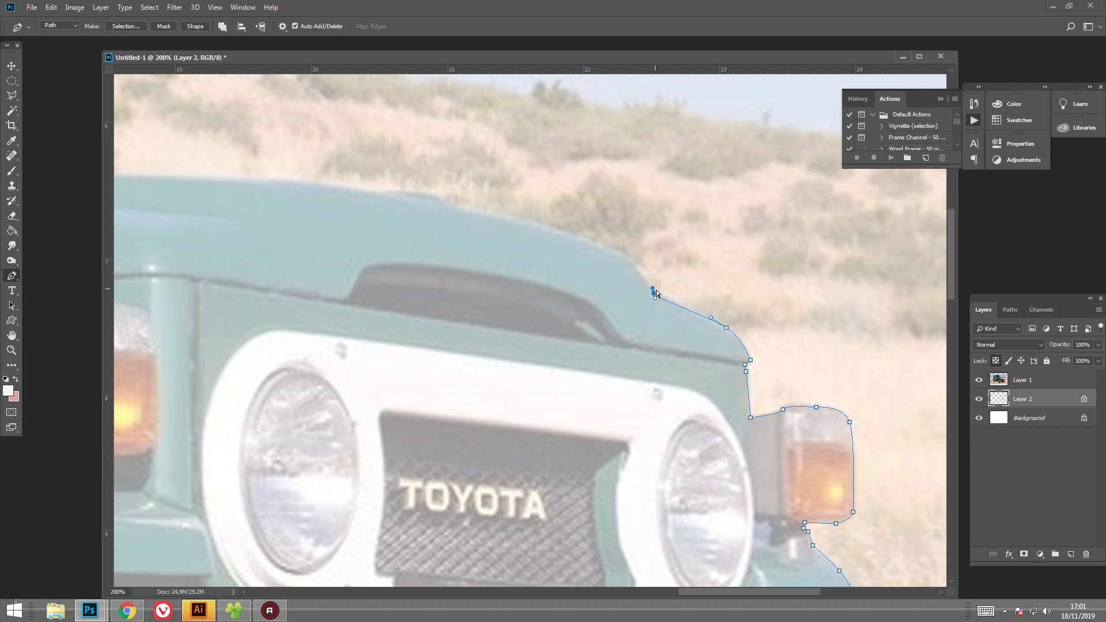
mouse_move(473, 216)
mouse_down()
mouse_move(667, 346)
mouse_move(717, 352)
mouse_up()
drag(540, 323, 734, 338)
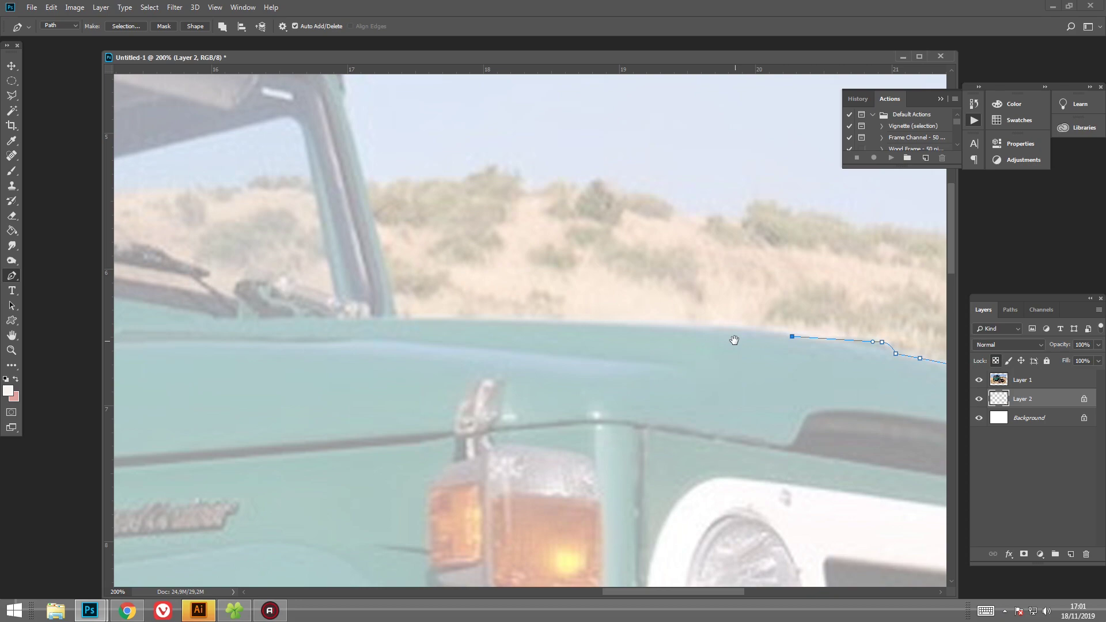
mouse_move(428, 323)
mouse_down()
mouse_move(331, 324)
mouse_move(704, 353)
mouse_move(360, 275)
mouse_move(719, 267)
mouse_up()
drag(587, 283, 515, 291)
drag(366, 325, 334, 372)
Continue the path down the body side to its lower corner.
drag(344, 435, 405, 203)
click(405, 203)
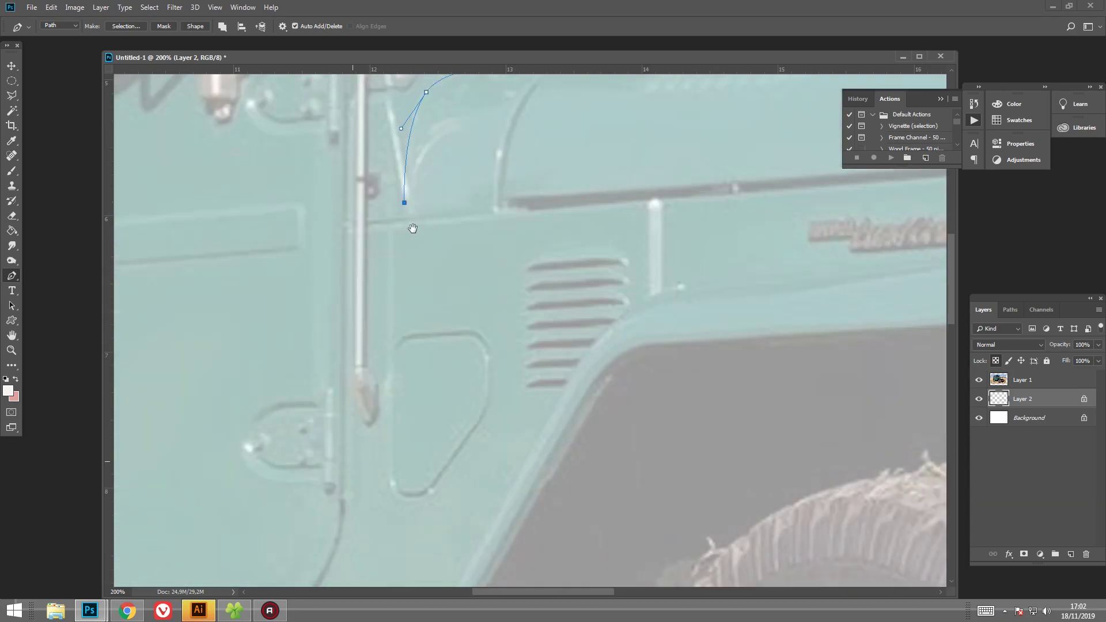
scroll(345, 404, down, 3)
scroll(343, 443, down, 3)
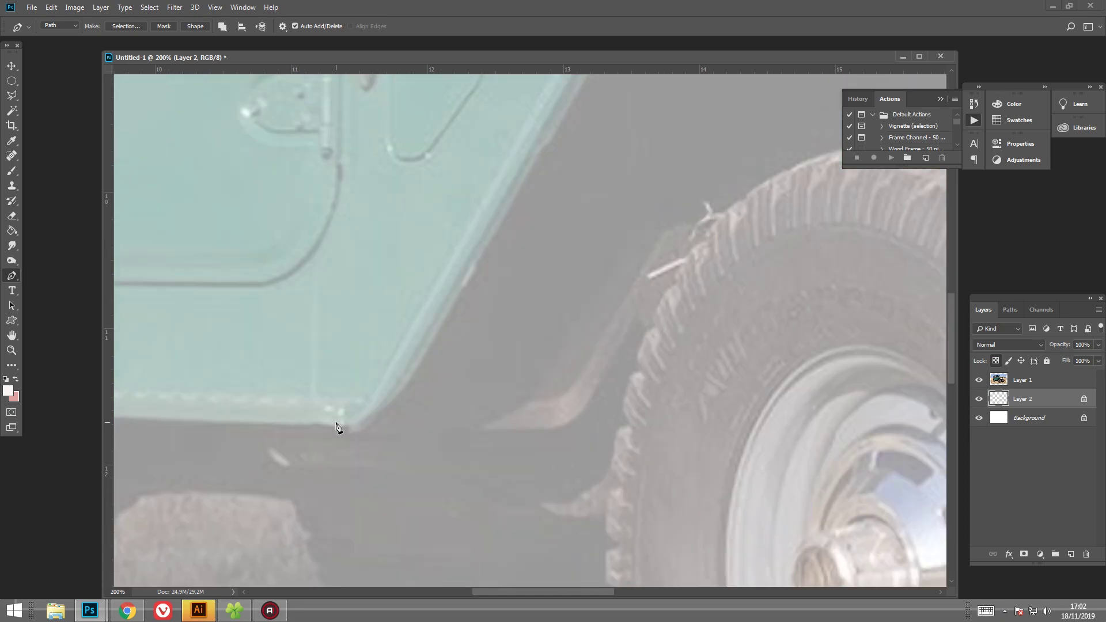
scroll(341, 374, down, 2)
click(339, 256)
click(601, 346)
drag(603, 349, 397, 125)
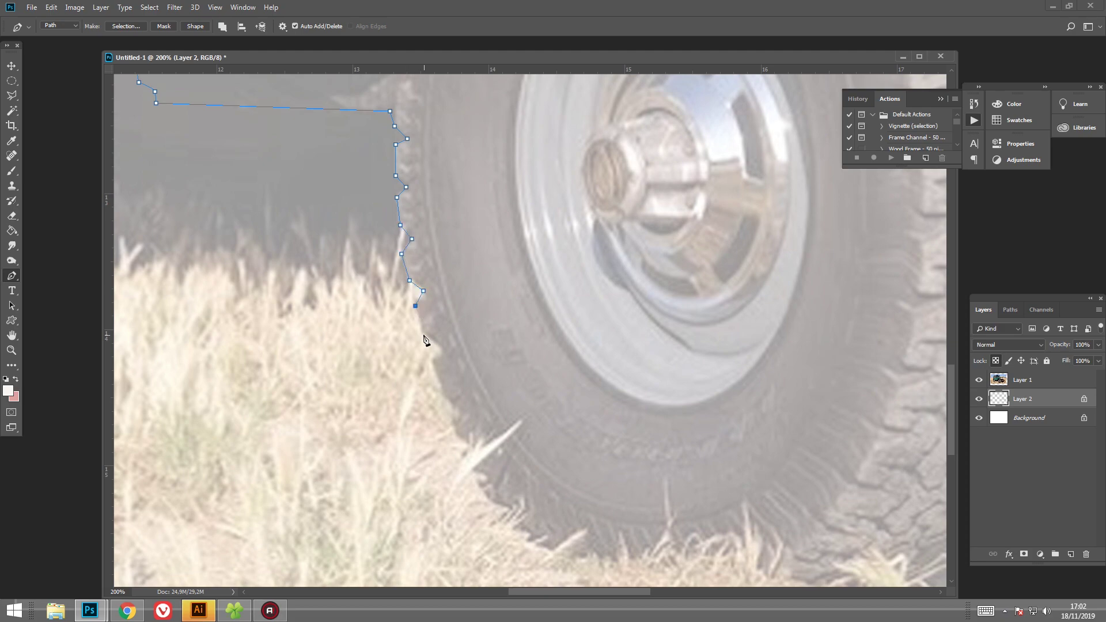
Trace the path around the front tyre's left edge, bottom and right edge to a smooth top anchor.
click(445, 396)
click(466, 411)
drag(463, 435, 404, 393)
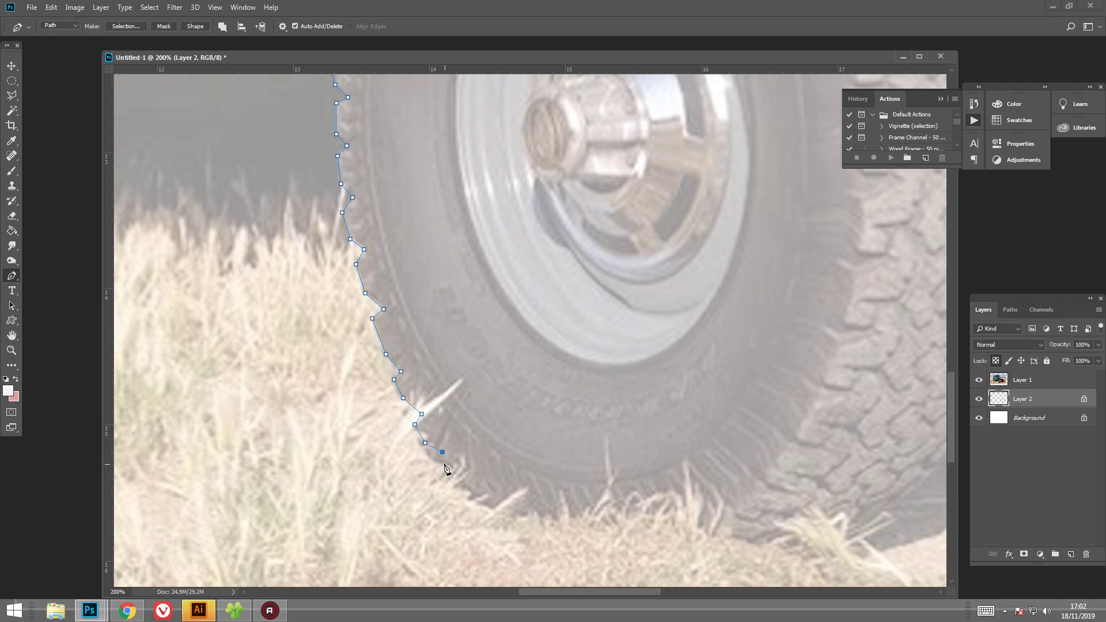
drag(536, 512, 404, 465)
click(393, 472)
mouse_move(623, 497)
mouse_down()
mouse_move(708, 481)
mouse_move(489, 501)
mouse_up()
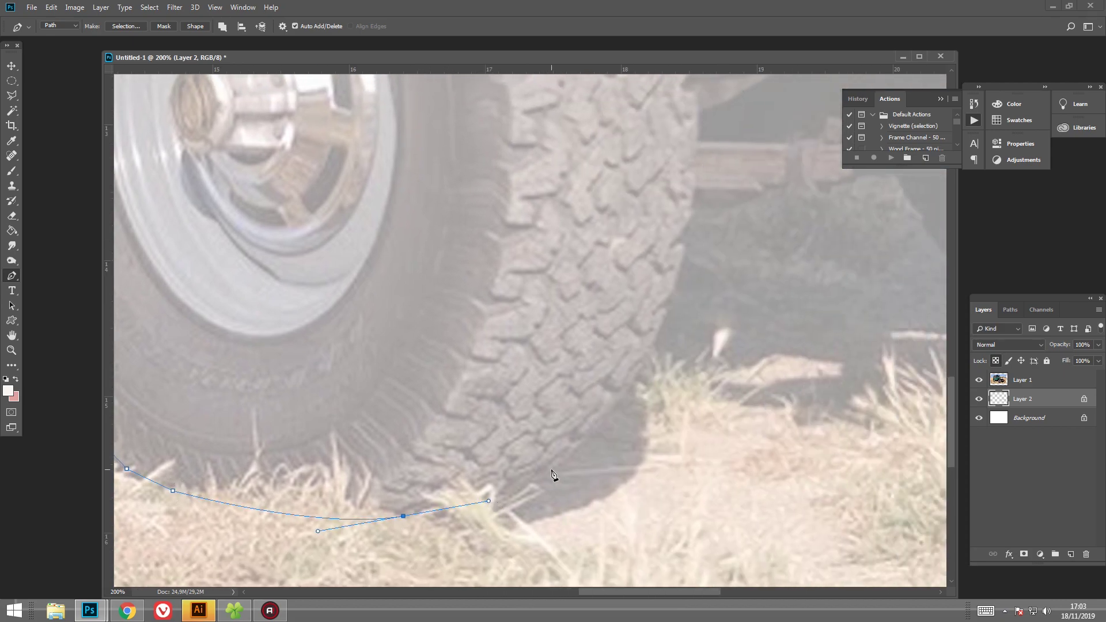
click(547, 475)
click(641, 365)
click(664, 302)
drag(676, 299, 621, 353)
drag(636, 274, 638, 266)
mouse_move(750, 220)
mouse_down()
mouse_move(543, 384)
mouse_move(568, 396)
mouse_up()
Extend the path along the under-car shadow and around the second tyre up toward the bumper.
click(361, 317)
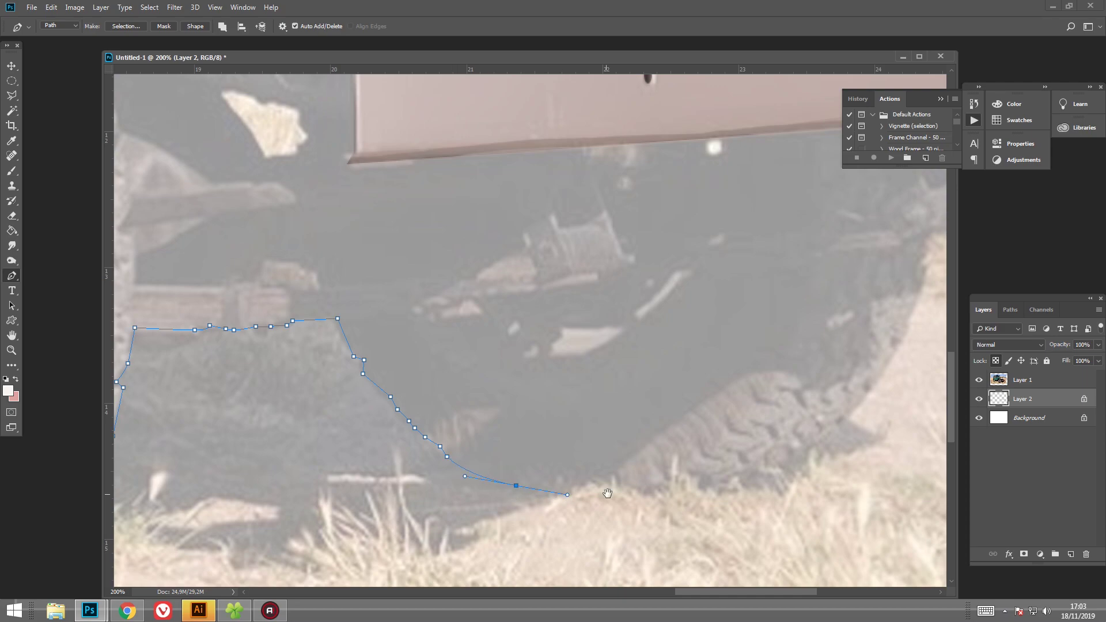
drag(608, 493, 372, 496)
click(473, 492)
click(597, 430)
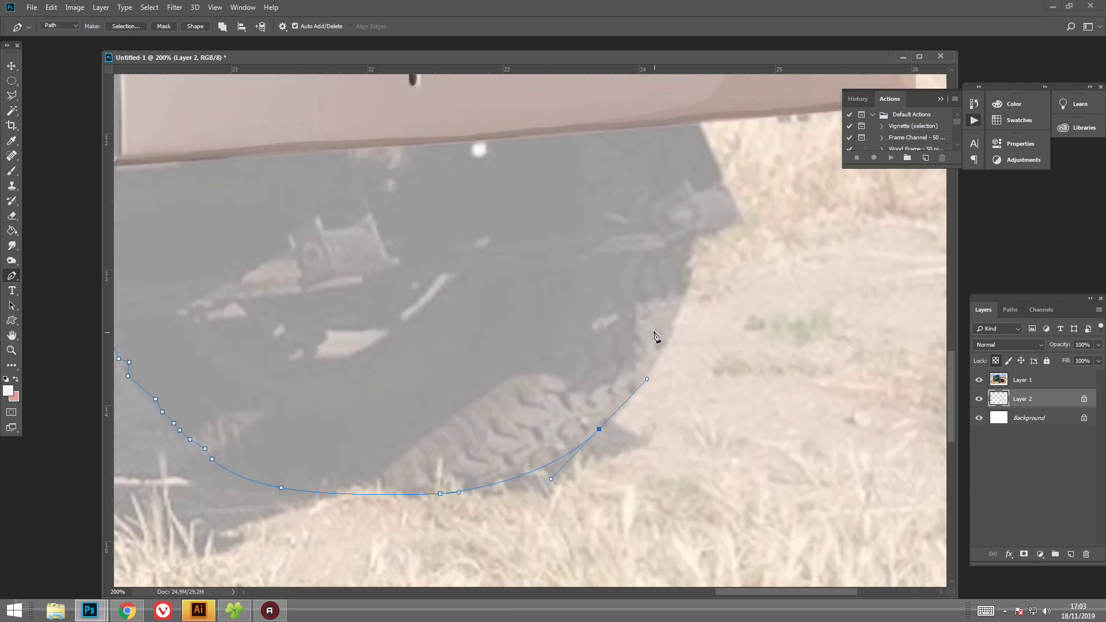
drag(657, 339, 558, 453)
click(587, 395)
click(591, 350)
click(608, 345)
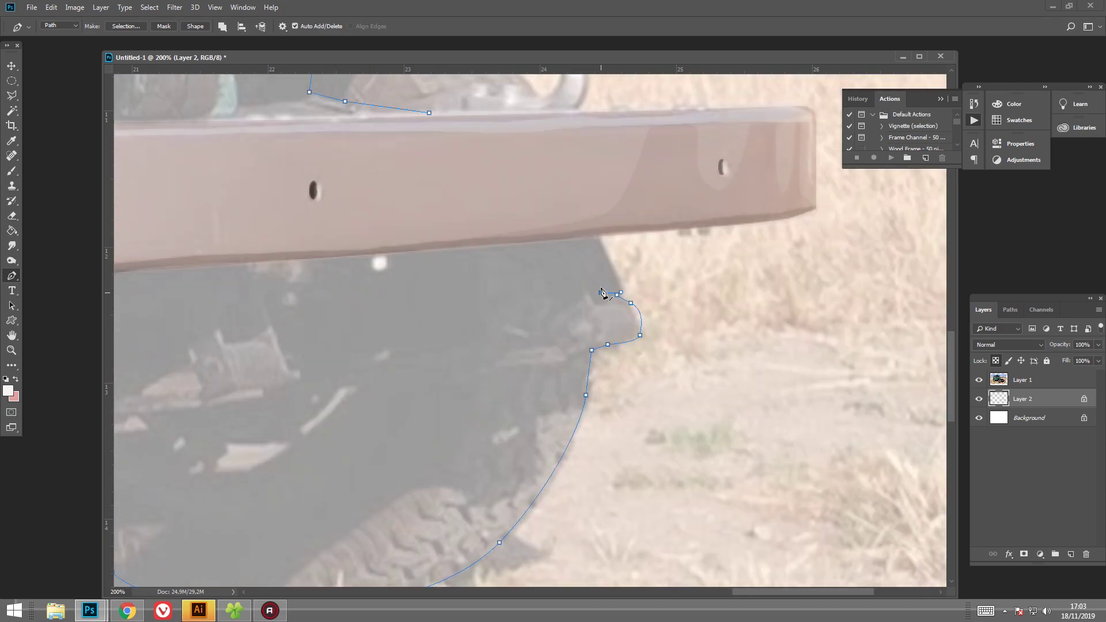
click(601, 293)
drag(601, 293, 627, 461)
click(622, 404)
drag(520, 211, 461, 172)
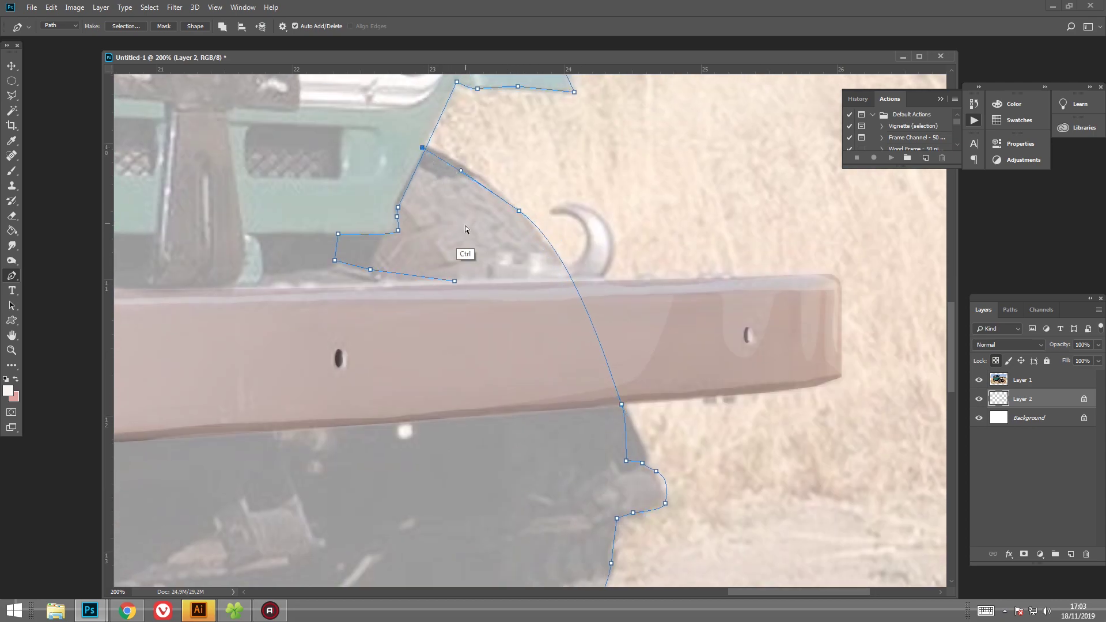
key(alt)
Remove the stray anchor at the path's end and close the wheel-arch path.
key(Escape)
right_click(15, 282)
click(75, 314)
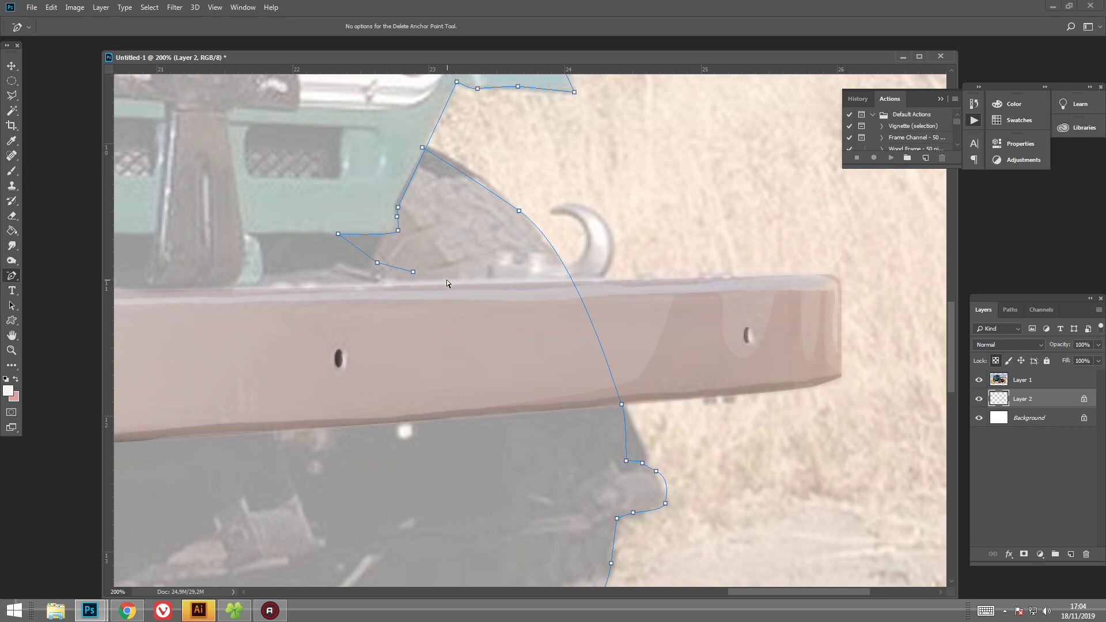
drag(354, 190, 393, 272)
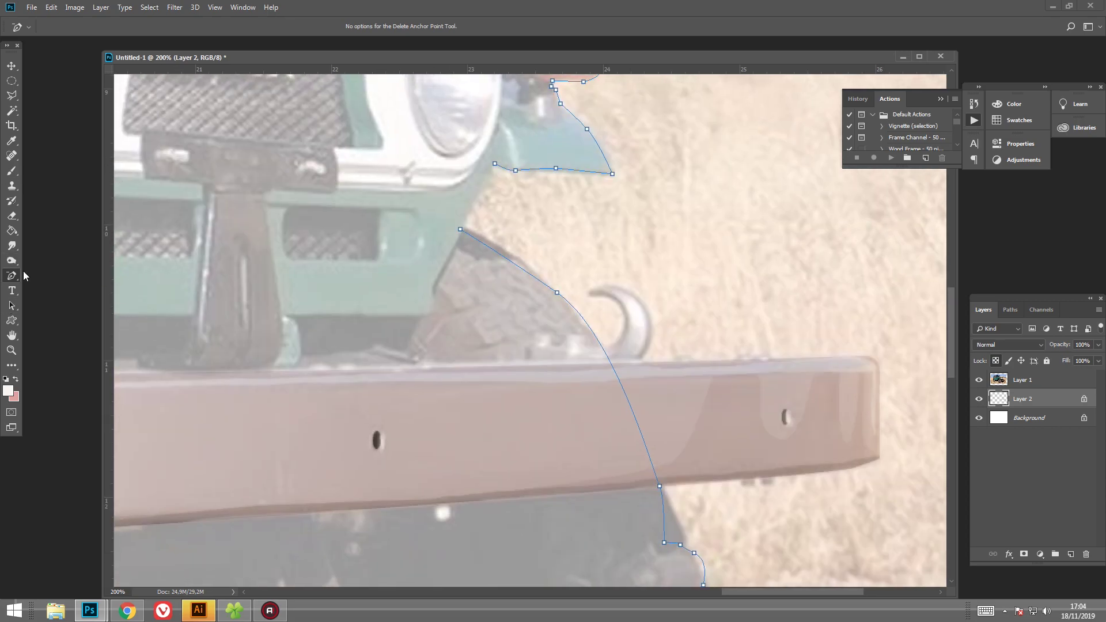
click(11, 275)
click(499, 252)
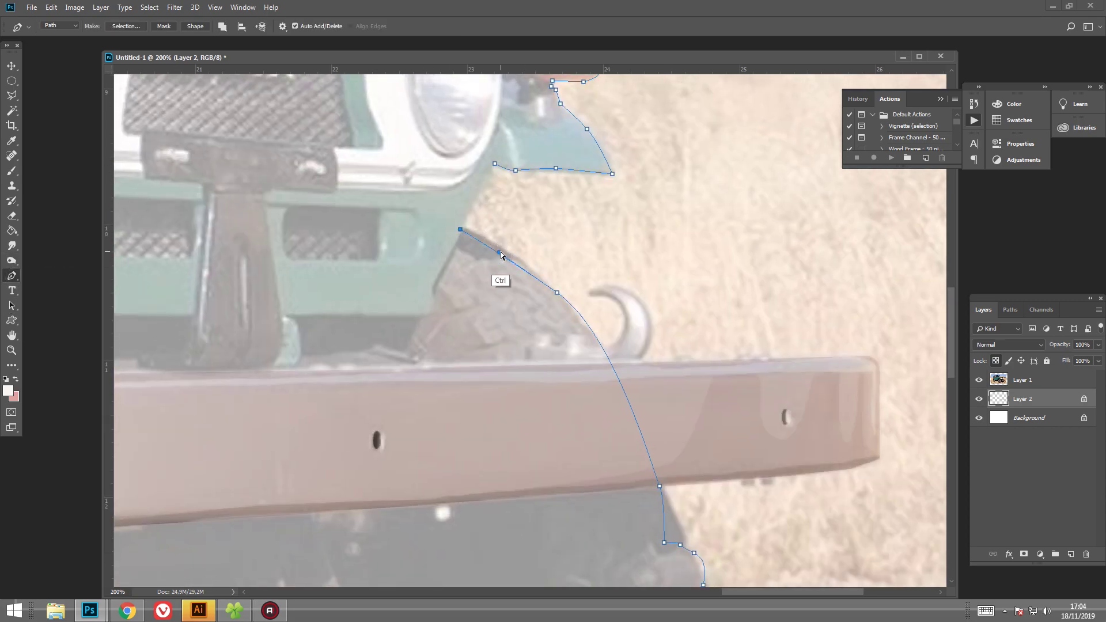
click(495, 163)
drag(473, 226, 523, 290)
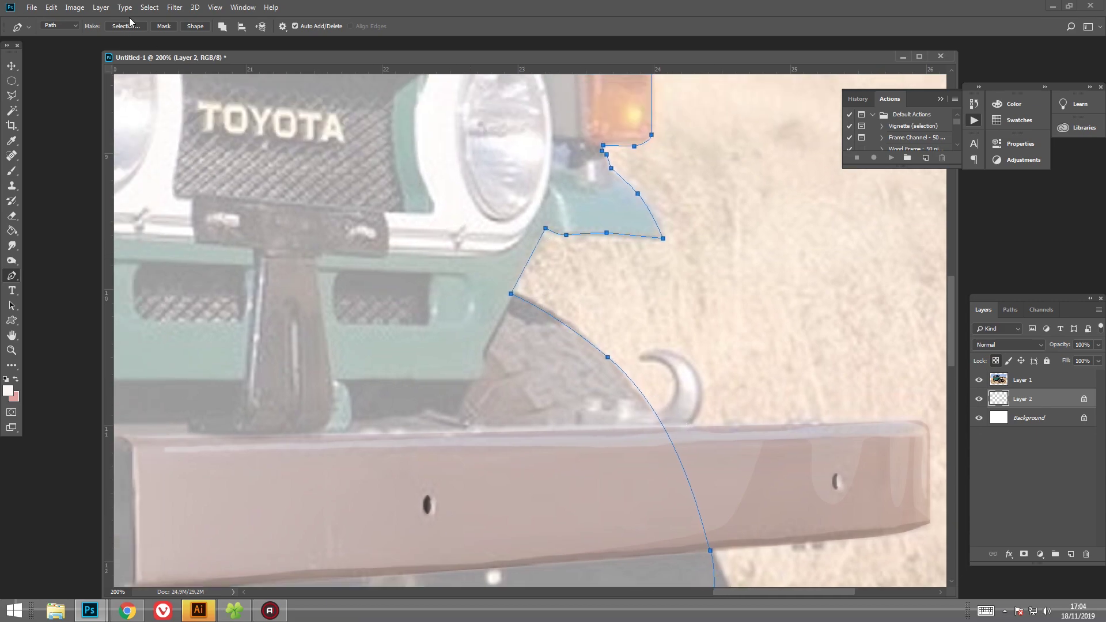
Fill the path's selection with #3a3a3a on new Layer 3, placed below Layer 2.
click(125, 26)
key(Return)
click(8, 391)
click(790, 450)
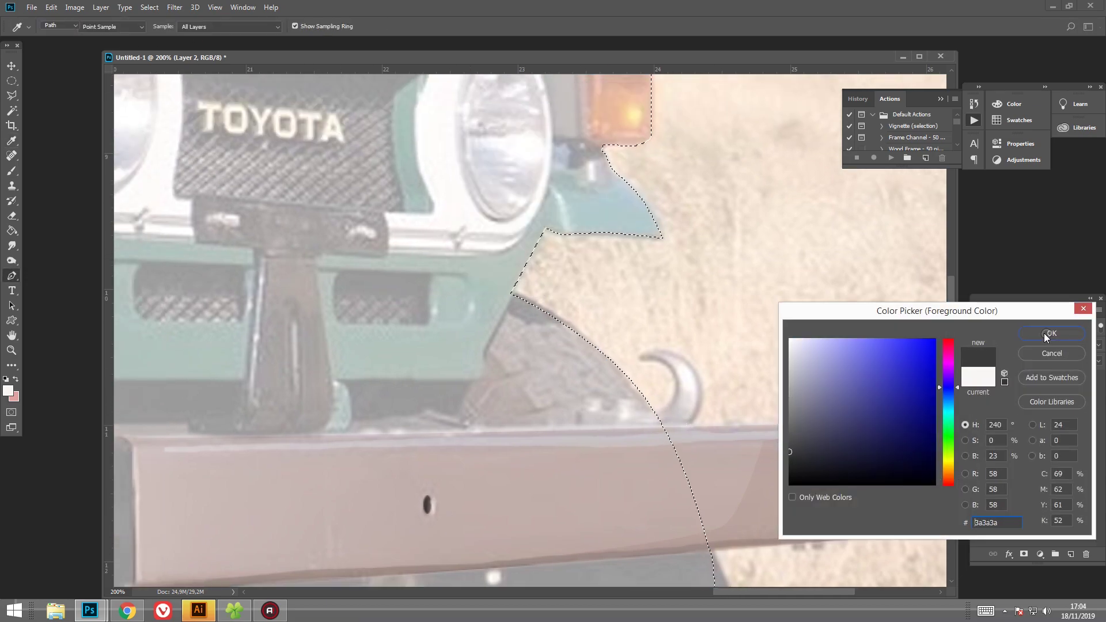
key(Return)
key(ctrl+j)
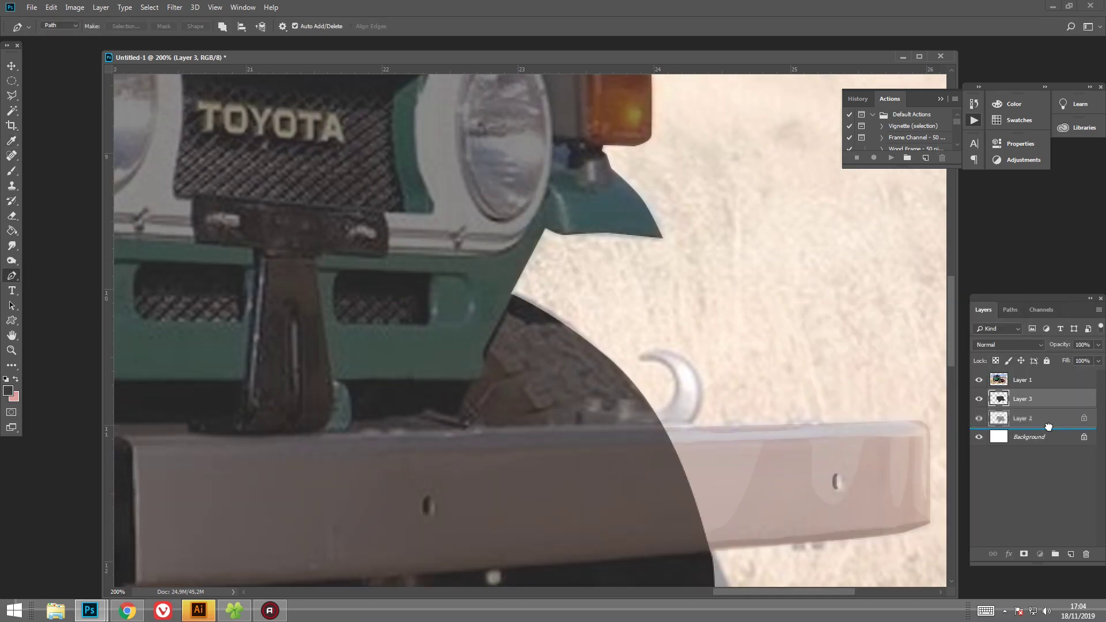
drag(1023, 399, 1023, 428)
Start a pen path around the bracket, then abandon it.
scroll(767, 328, down, 1)
scroll(486, 365, up, 1)
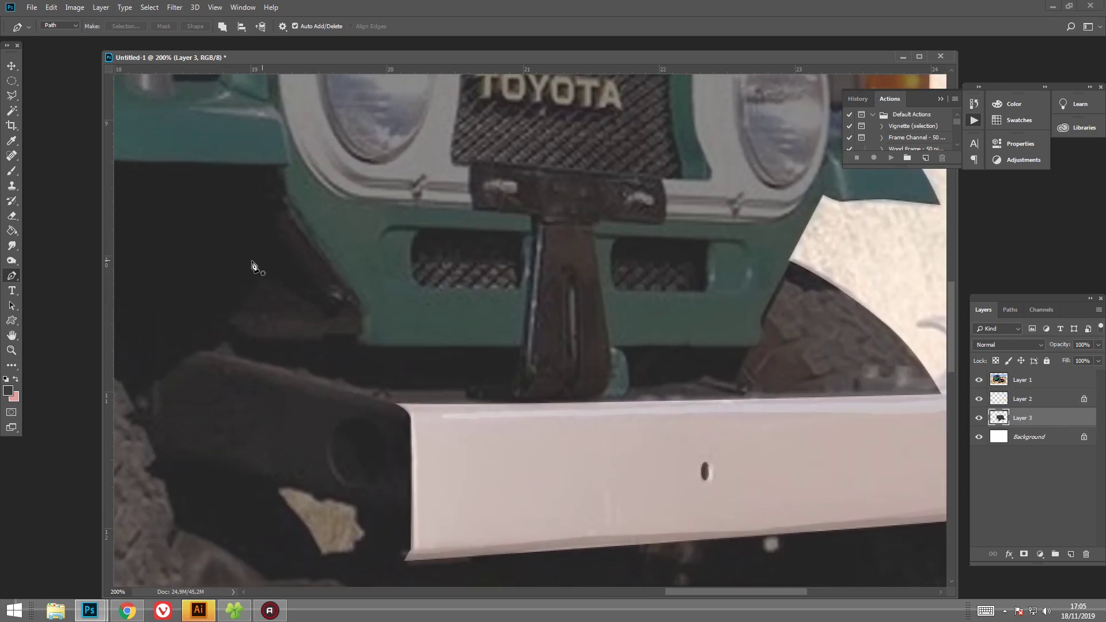
click(511, 379)
drag(470, 383, 469, 397)
click(652, 223)
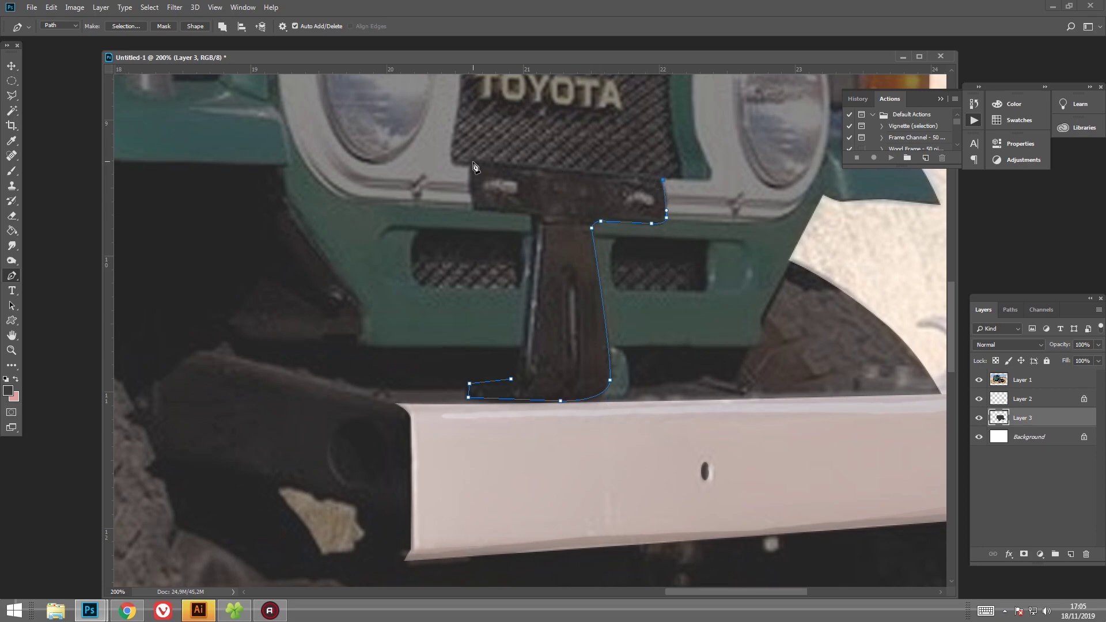
drag(508, 163, 486, 164)
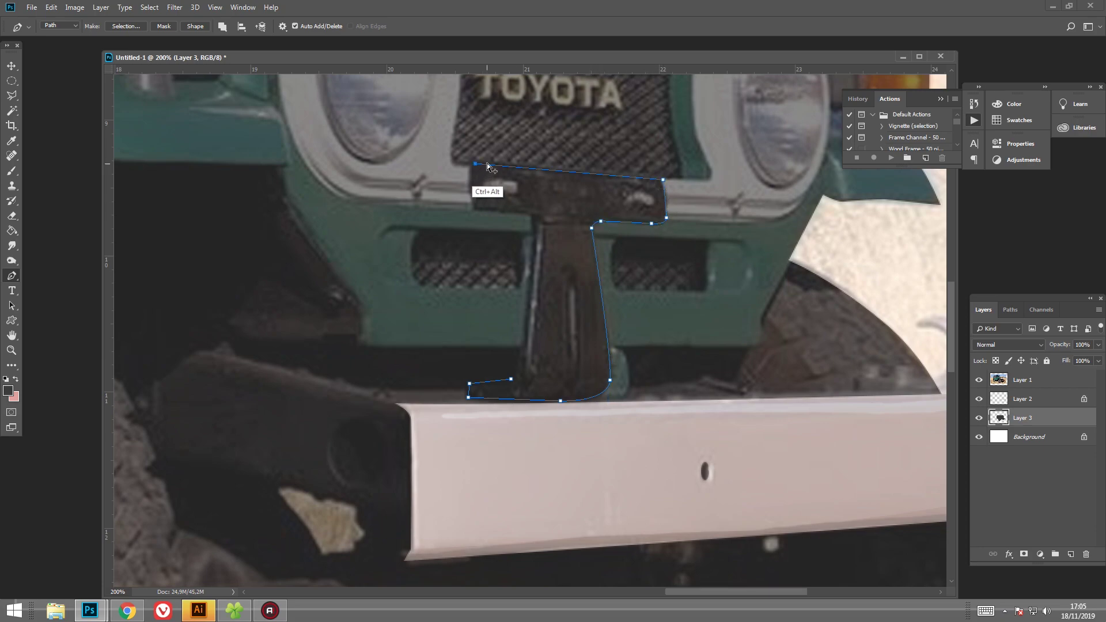
ctrl+click(534, 231)
Begin the body outline at the grille panel's bottom and trace up the fender edge.
click(370, 345)
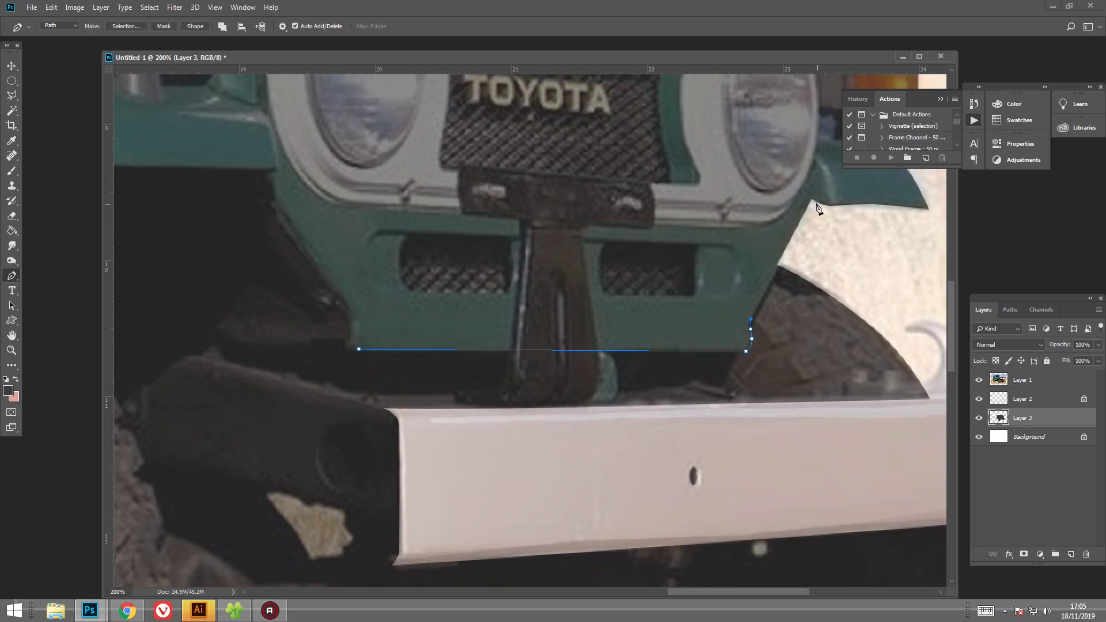
click(813, 201)
drag(813, 201, 674, 254)
right_click(704, 267)
key(Escape)
drag(759, 206, 795, 285)
click(773, 270)
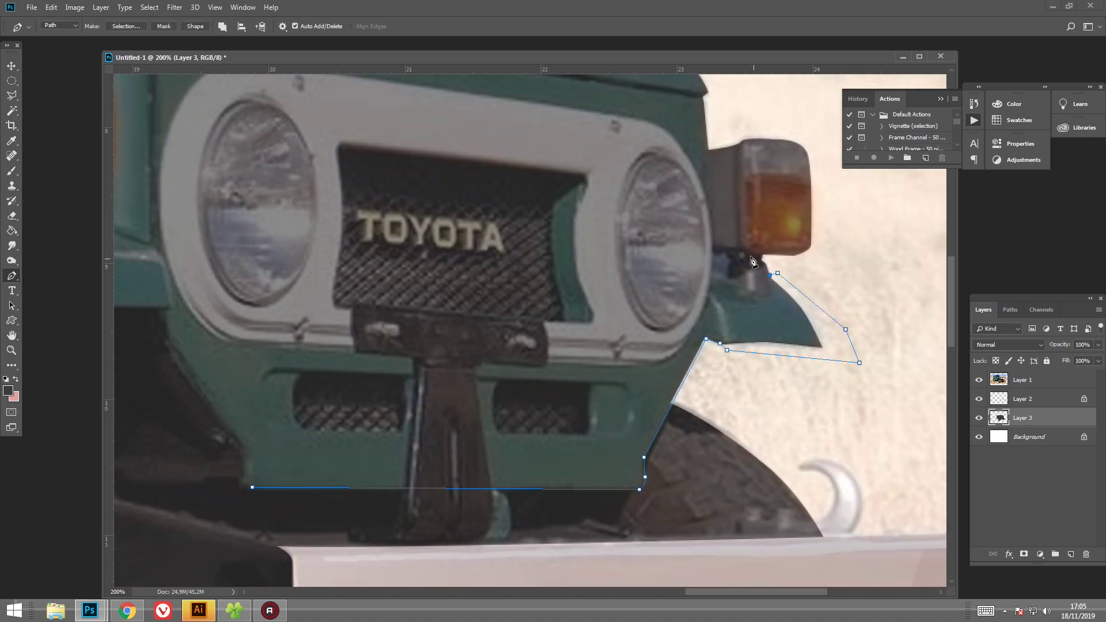
click(714, 208)
drag(714, 209, 714, 263)
click(711, 159)
Continue the outline past the hood and door around the top of the wheel arch.
drag(685, 109, 834, 340)
drag(311, 184, 711, 178)
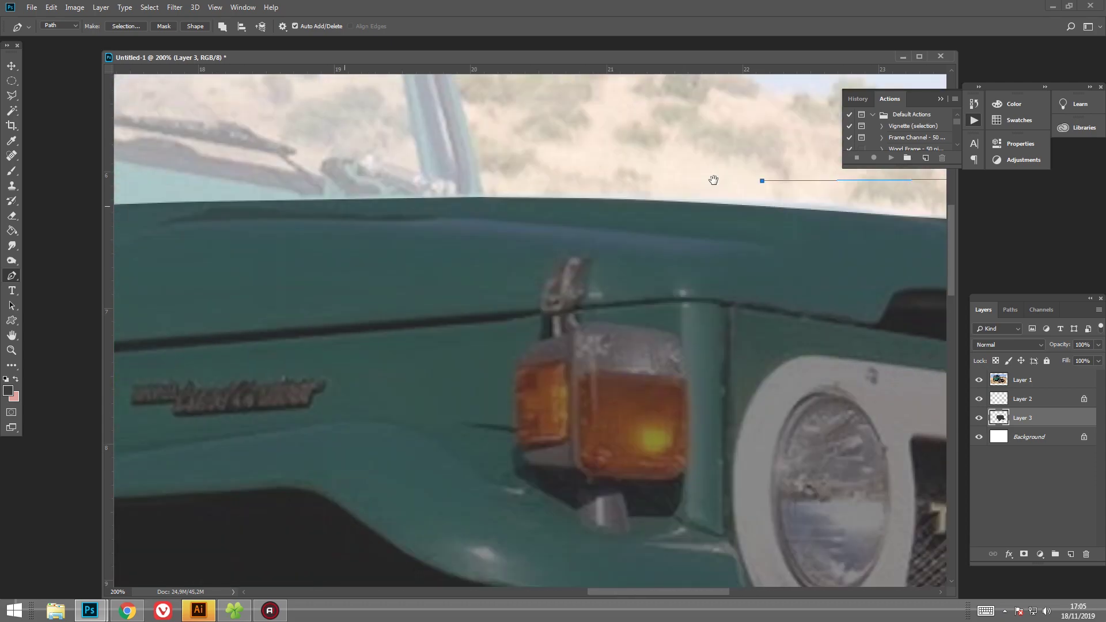
drag(150, 173, 366, 156)
mouse_move(144, 449)
mouse_down()
mouse_move(344, 449)
mouse_move(418, 493)
mouse_up()
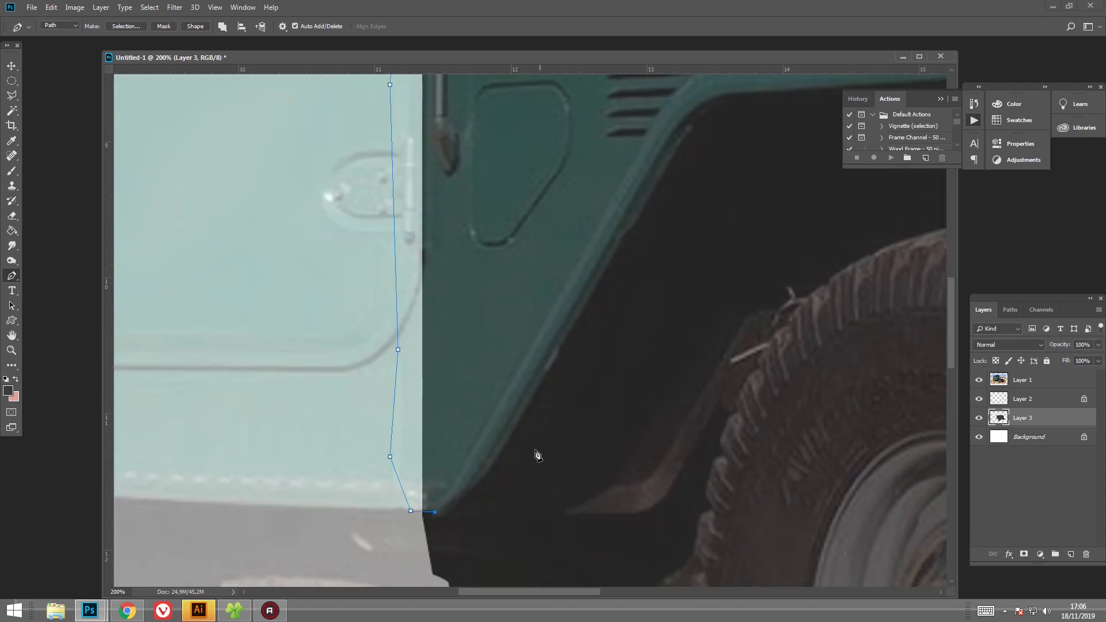
drag(672, 150, 587, 246)
click(555, 267)
click(625, 247)
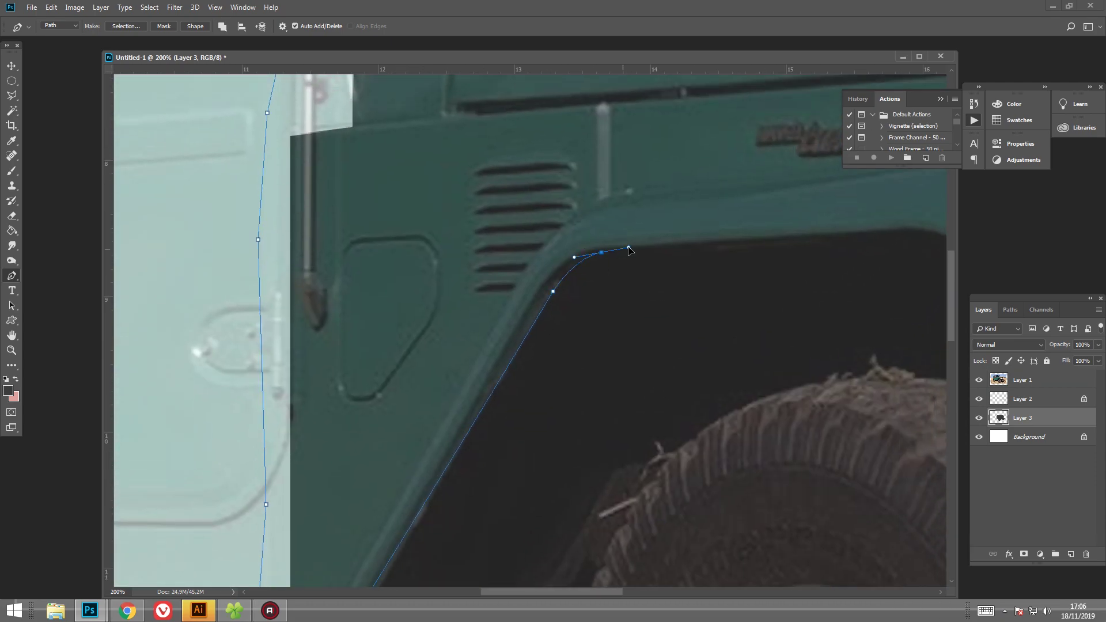
click(674, 245)
drag(864, 248, 253, 258)
Trace the fender's lower edge and grille panel side to close the body outline.
key(ctrl+plus)
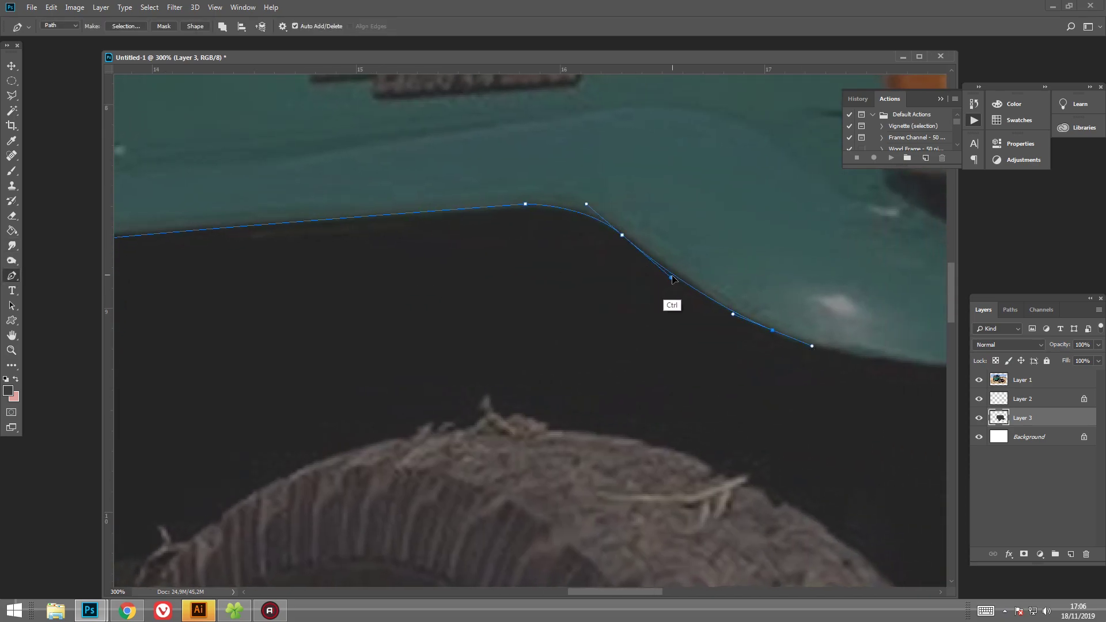
drag(620, 254, 93, 248)
drag(512, 365, 630, 357)
click(666, 371)
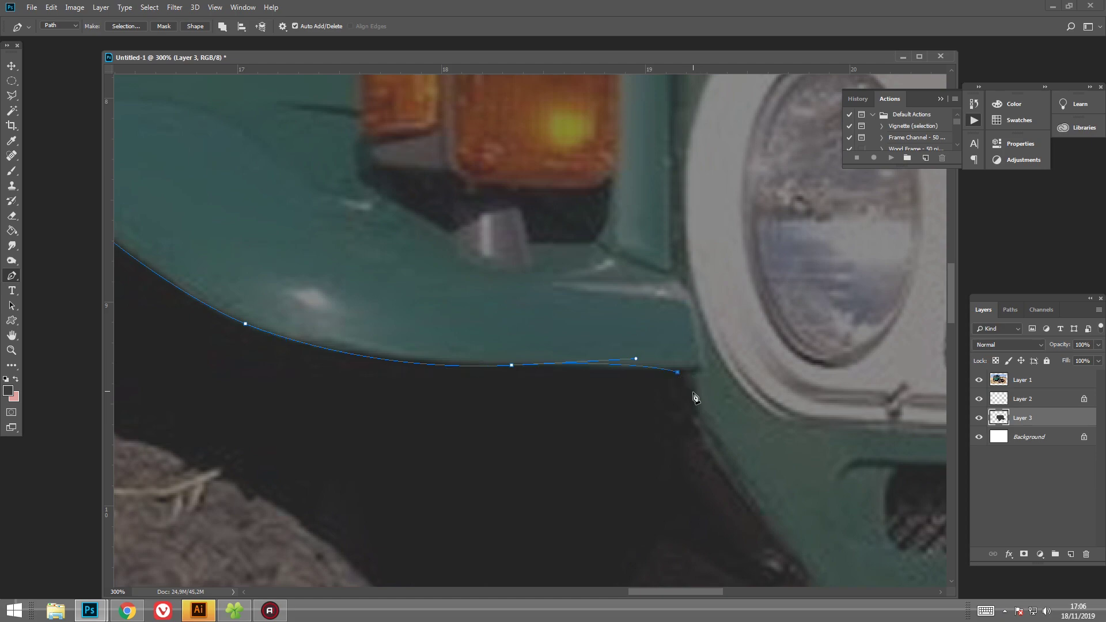
drag(697, 396, 580, 309)
drag(761, 510, 651, 424)
click(656, 413)
drag(664, 463, 660, 483)
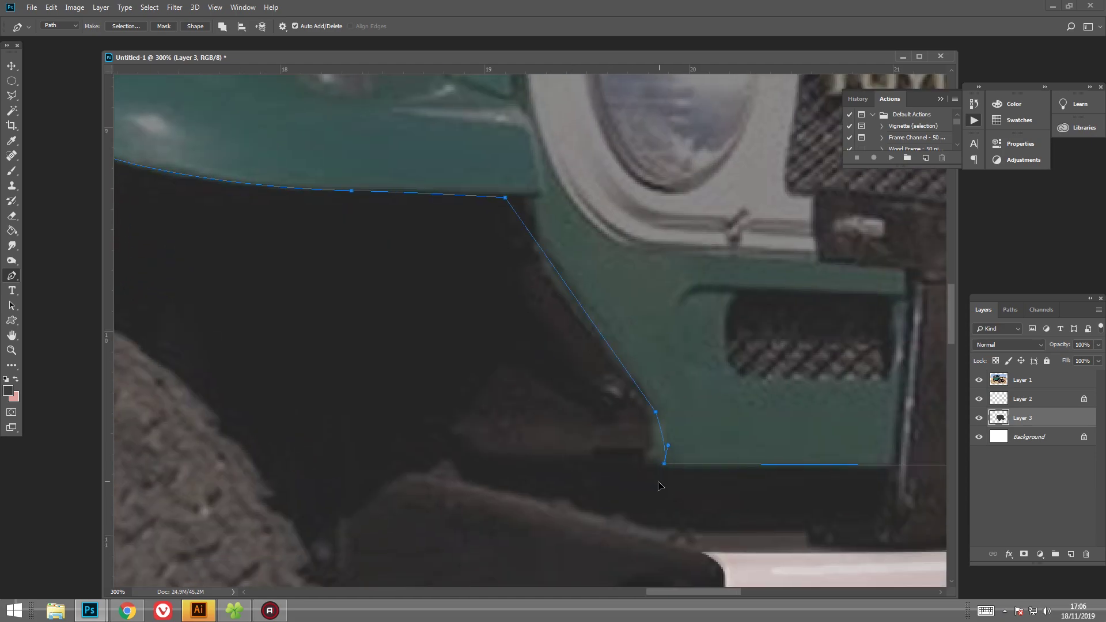
key(ctrl+minus)
key(ctrl+minus)
key(ctrl+minus)
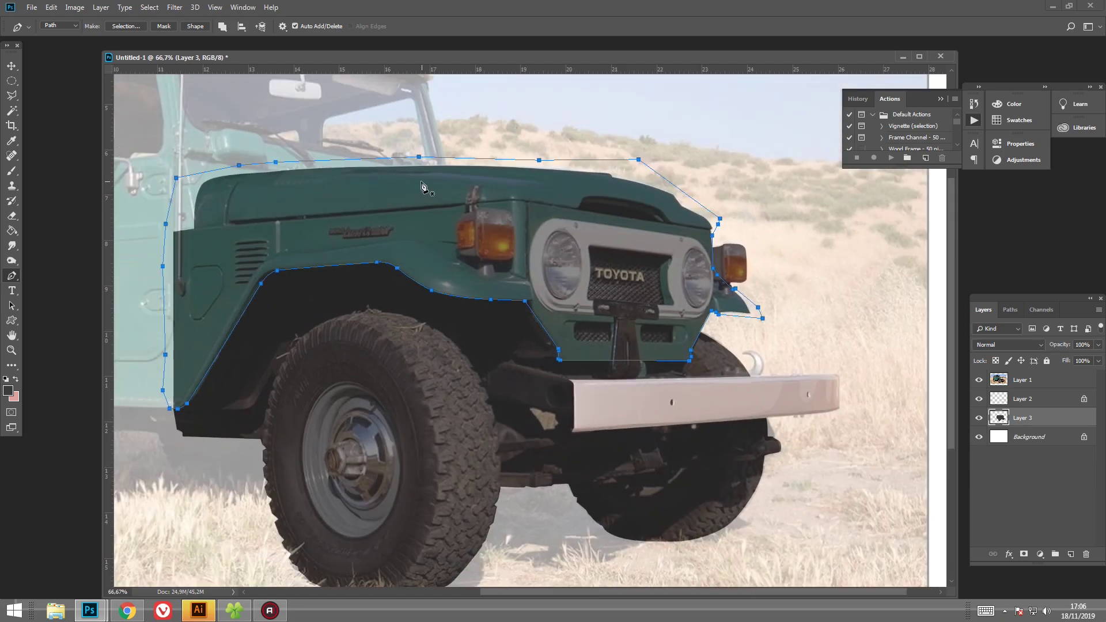
Turn the outline into a selection on a new Layer 4 and show the photo at full opacity.
click(128, 32)
key(Return)
key(ctrl+j)
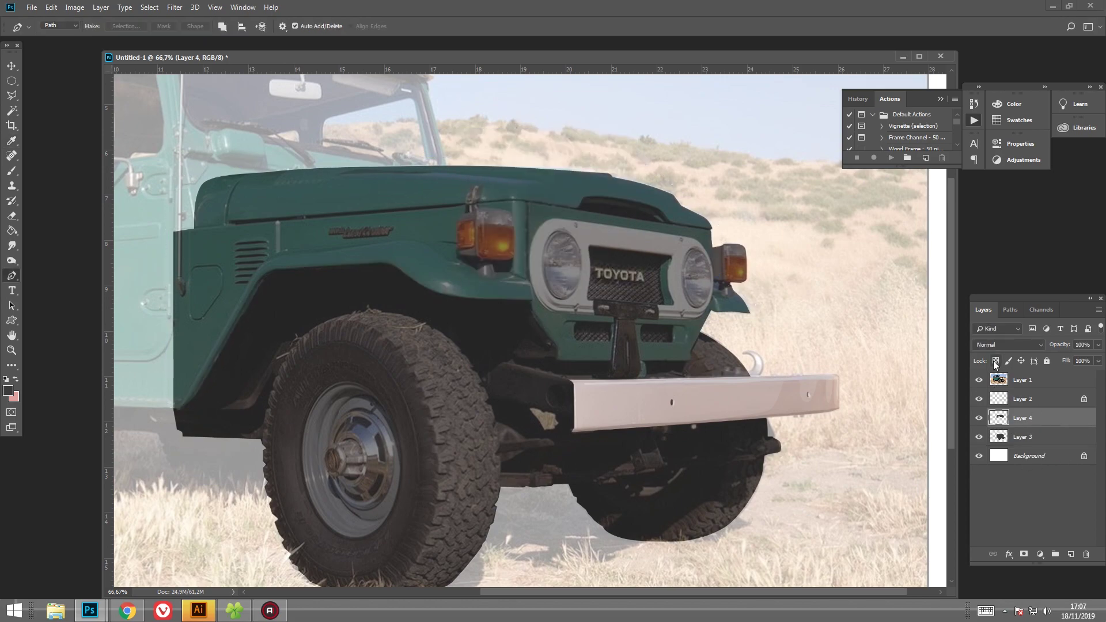
click(1023, 380)
click(1099, 345)
drag(1066, 358, 1098, 358)
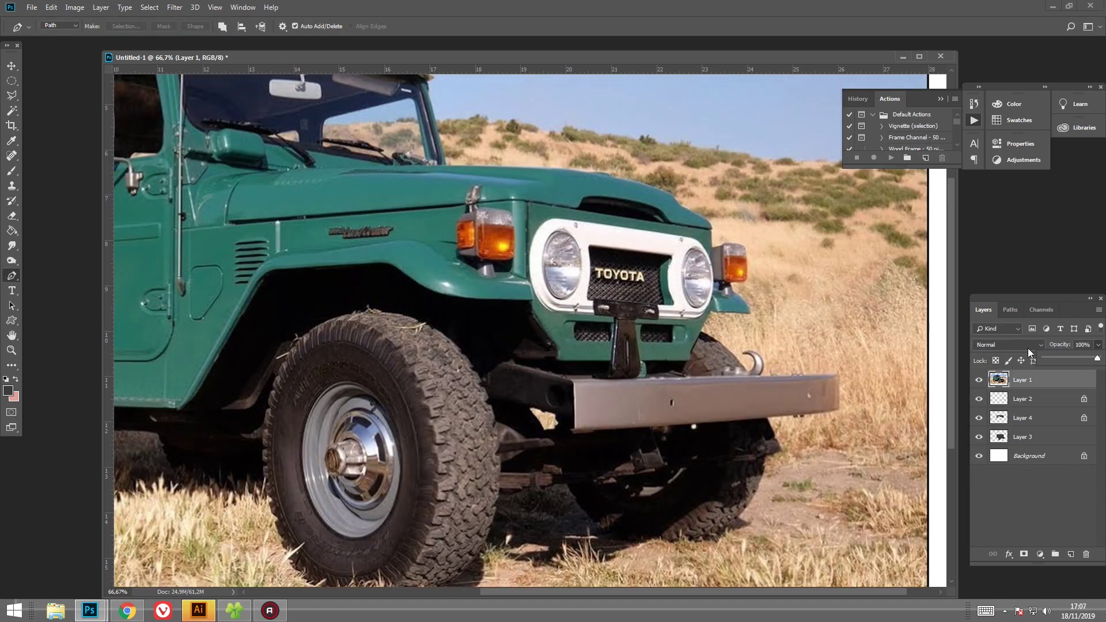
Fill the body shape with teal sampled from the truck's body in the photo.
click(9, 392)
click(496, 294)
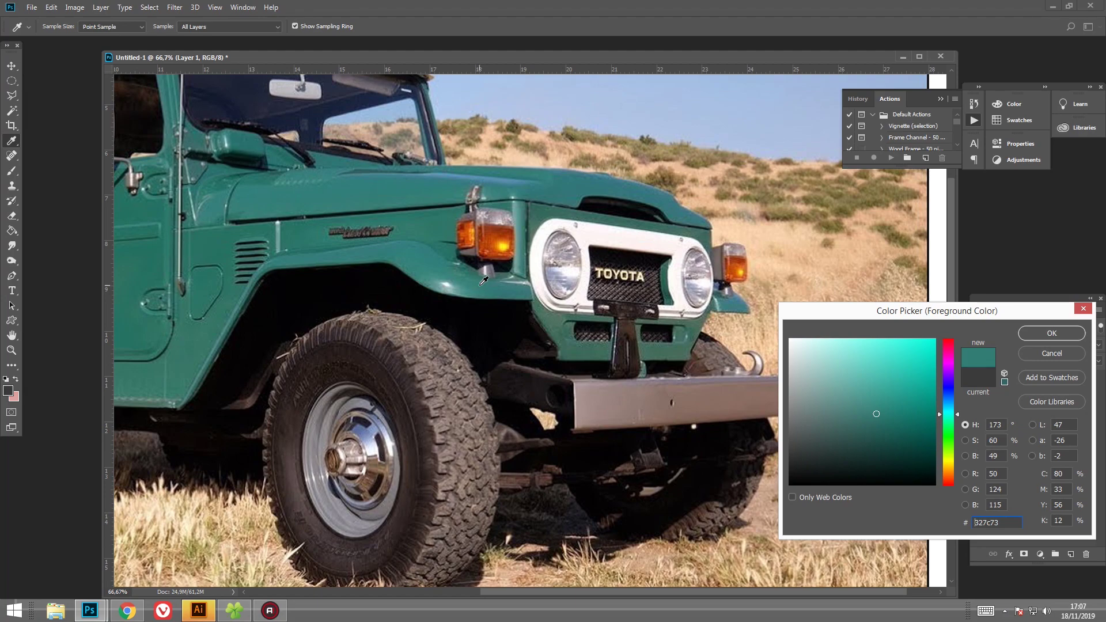
click(468, 285)
key(Return)
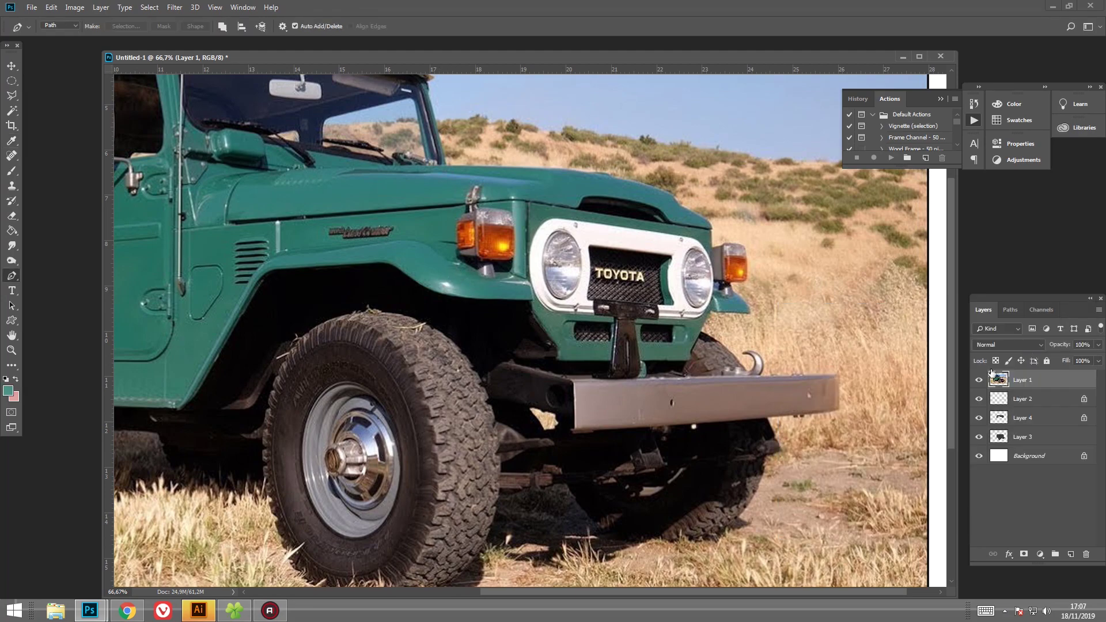
click(979, 380)
click(1025, 419)
key(alt+BackSpace)
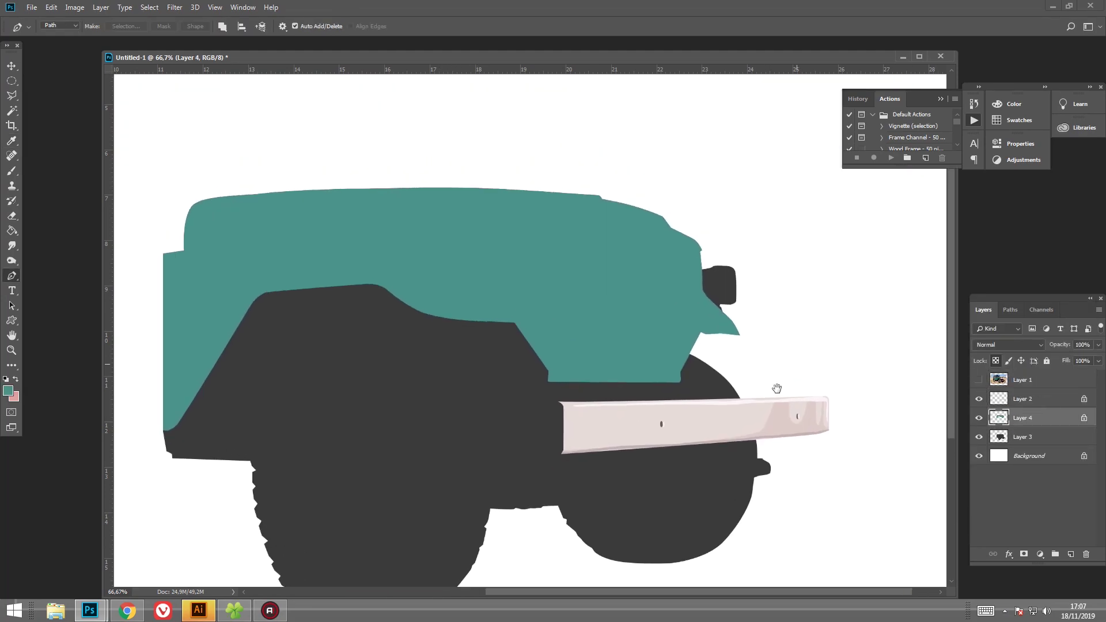
Zoom in and centre the view on the grille.
drag(778, 388, 644, 427)
key(ctrl+plus)
key(ctrl+plus)
mouse_move(790, 296)
mouse_down()
mouse_move(690, 397)
mouse_move(686, 334)
mouse_up()
Fade the photo to 37% opacity and outline the right grille vent as a selection.
click(1039, 381)
key(3)
key(7)
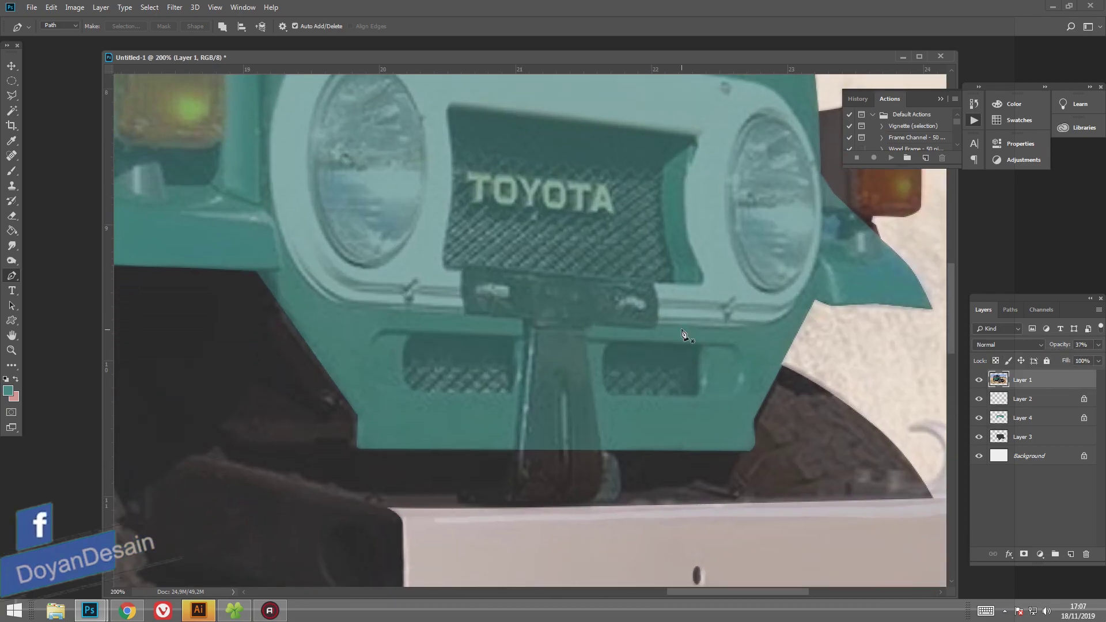
drag(604, 379, 539, 347)
click(539, 348)
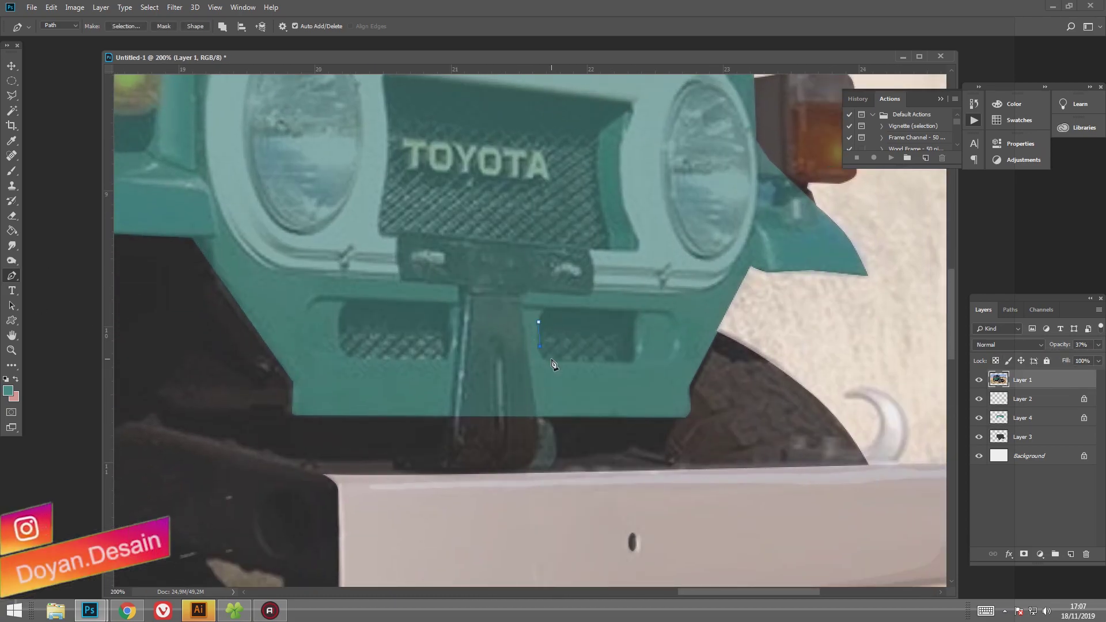
right_click(555, 363)
click(556, 361)
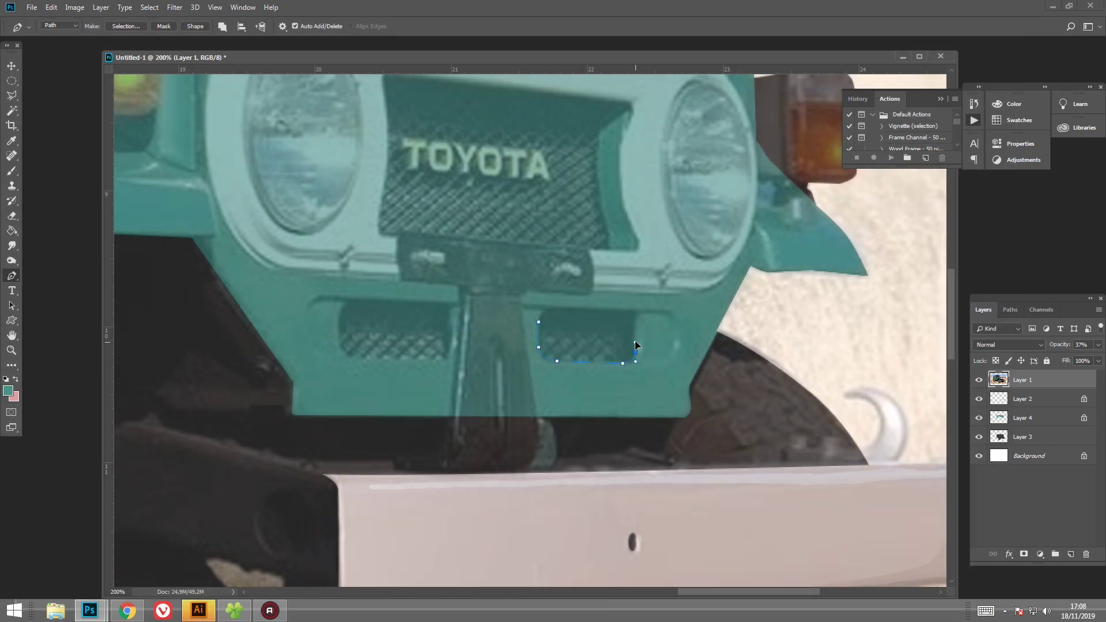
right_click(448, 105)
click(476, 123)
click(612, 163)
Fill the right vent with a dark colour on new Layer 5.
click(1072, 555)
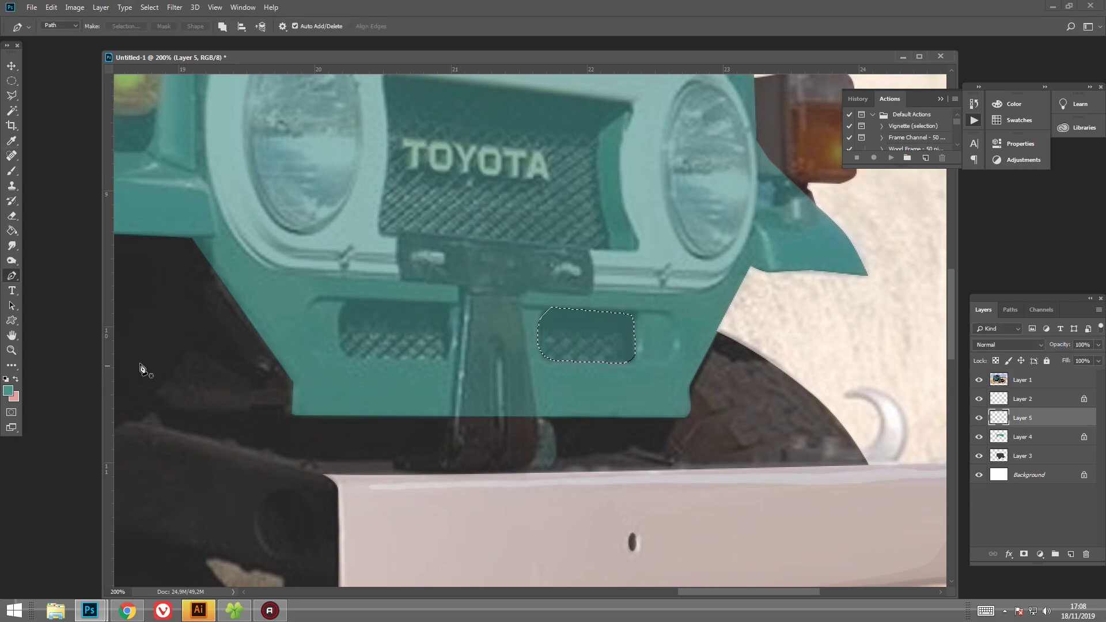
click(8, 391)
click(1053, 334)
key(alt+BackSpace)
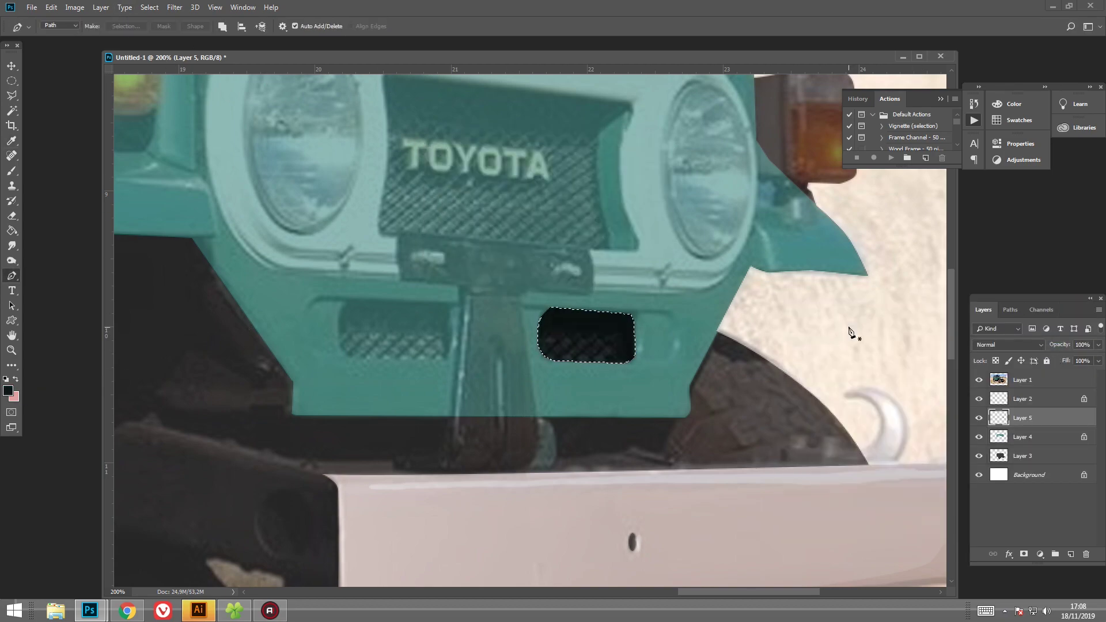
key(p)
scroll(189, 278, left, 2)
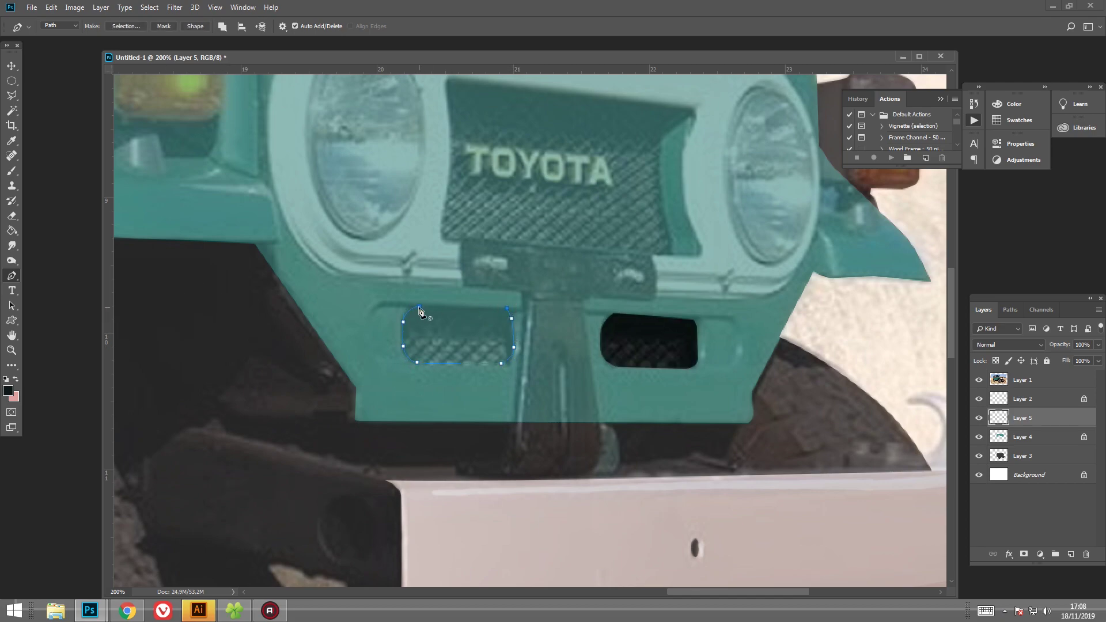
Select the left opening's outline and fill it near-black.
ctrl+right_click(506, 309)
ctrl+right_click(506, 309)
ctrl+right_click(507, 310)
ctrl+right_click(507, 309)
click(536, 346)
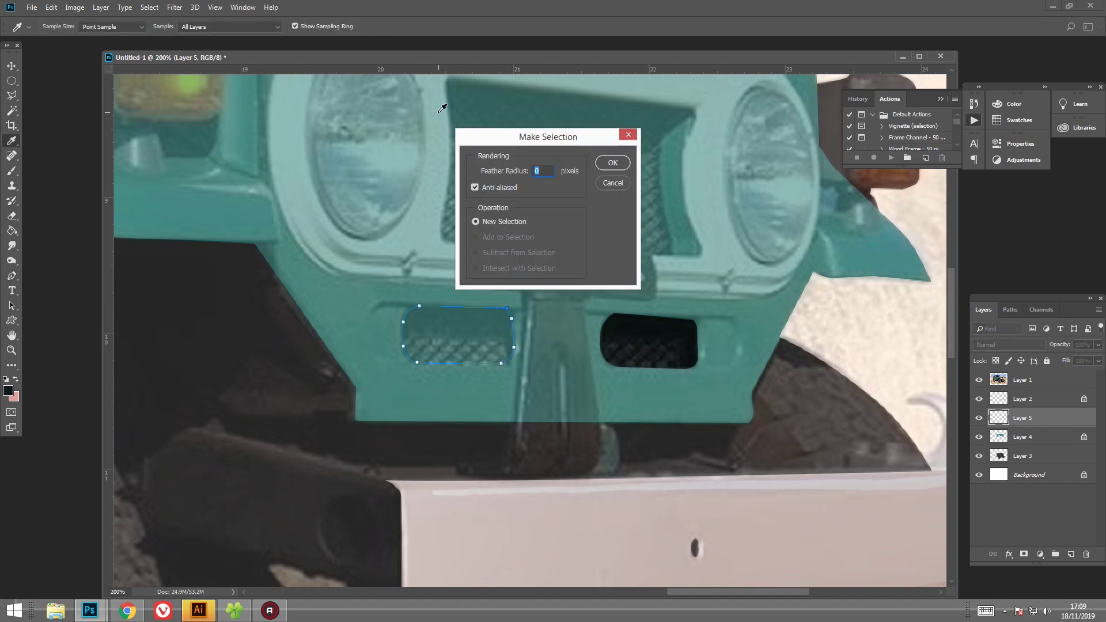
key(Return)
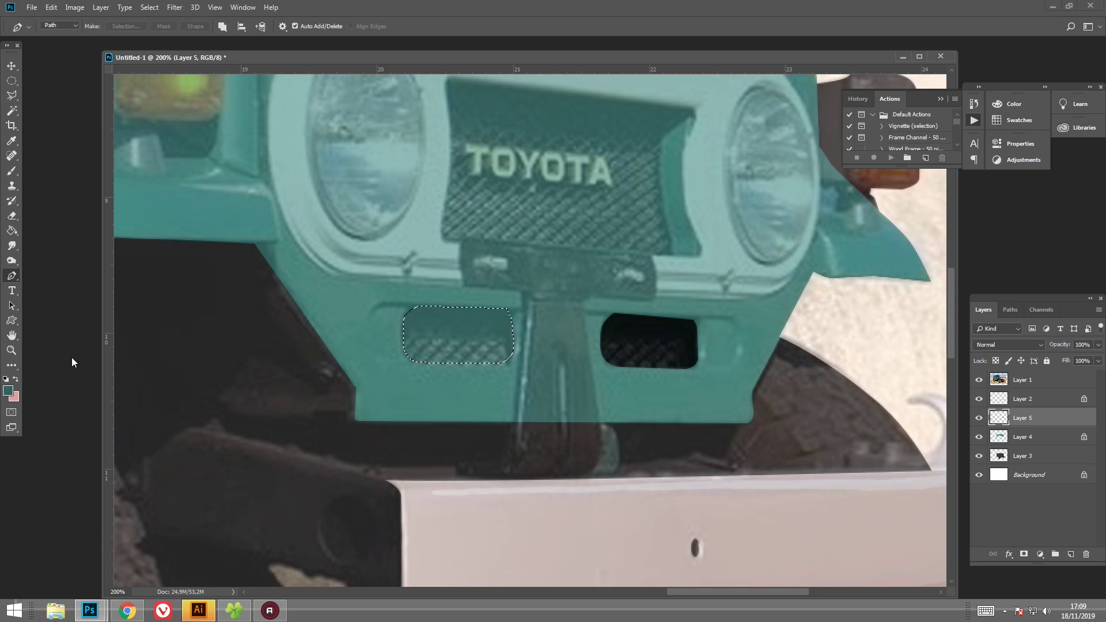
click(8, 390)
click(842, 469)
key(Return)
key(alt+BackSpace)
Lock Layer 5's transparent pixels and toggle the reference photo to check the fills.
click(996, 361)
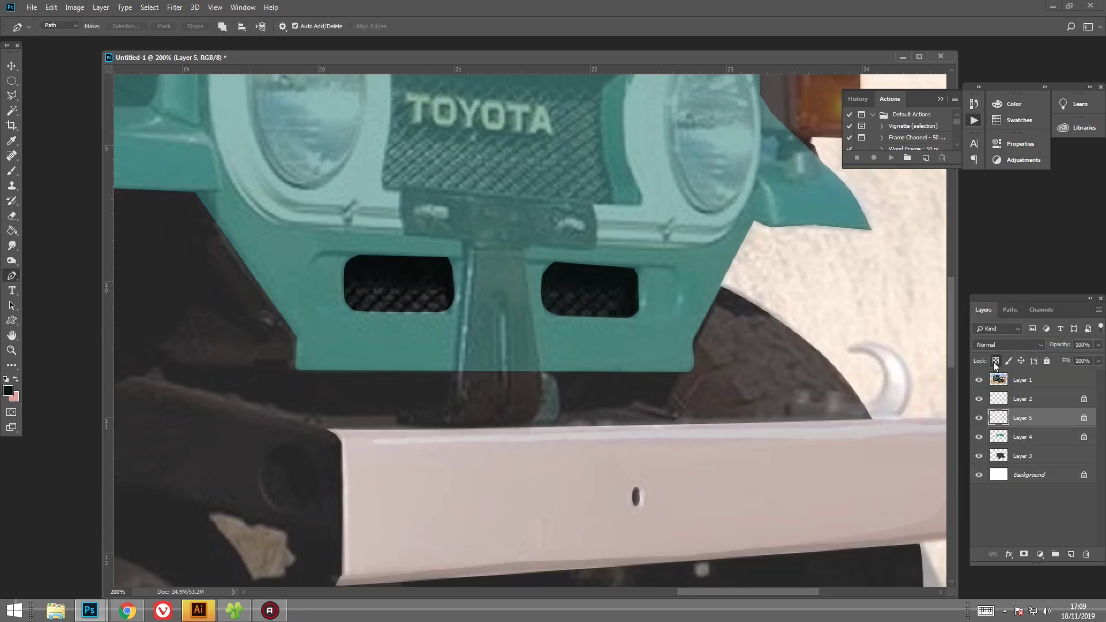
click(979, 380)
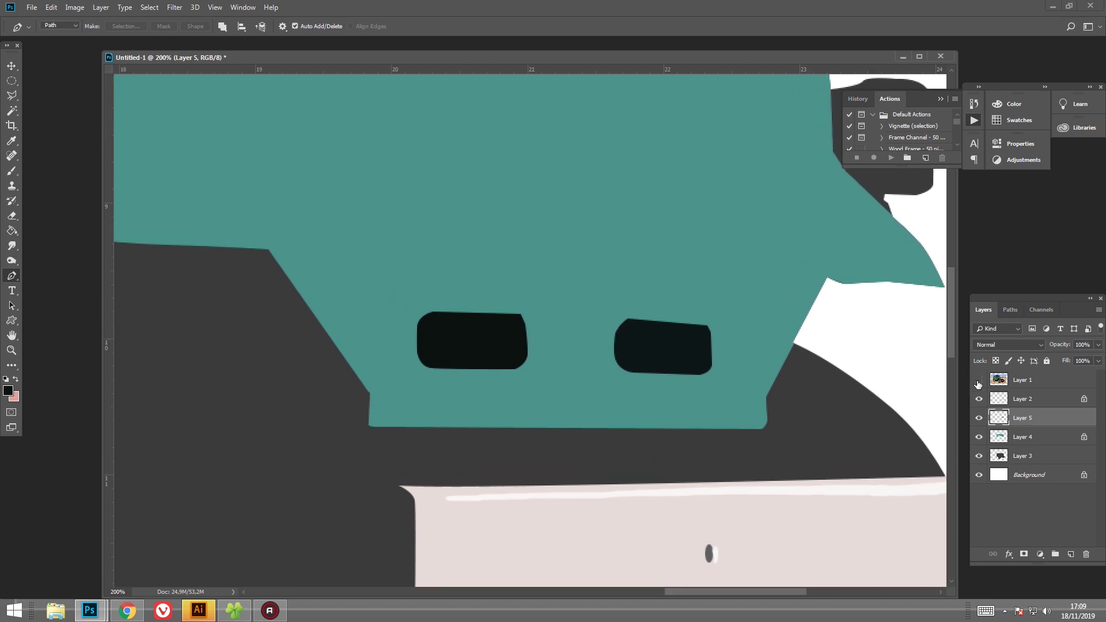
click(979, 380)
key(ctrl+plus)
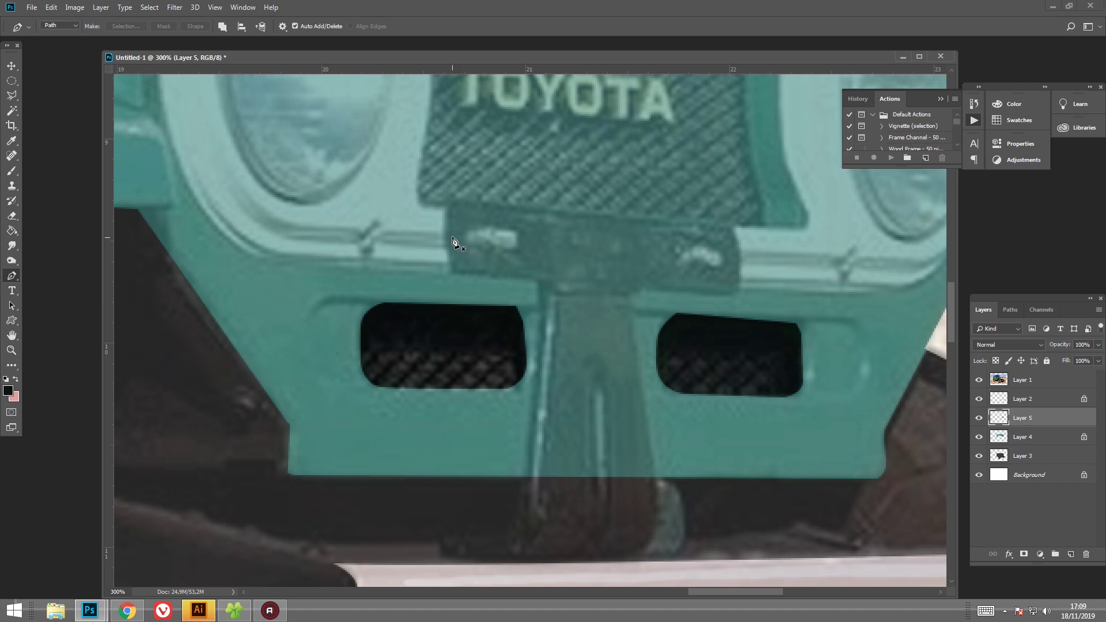
Sample a dark grey from the photo and paint the lower parts of both openings.
drag(455, 313, 309, 236)
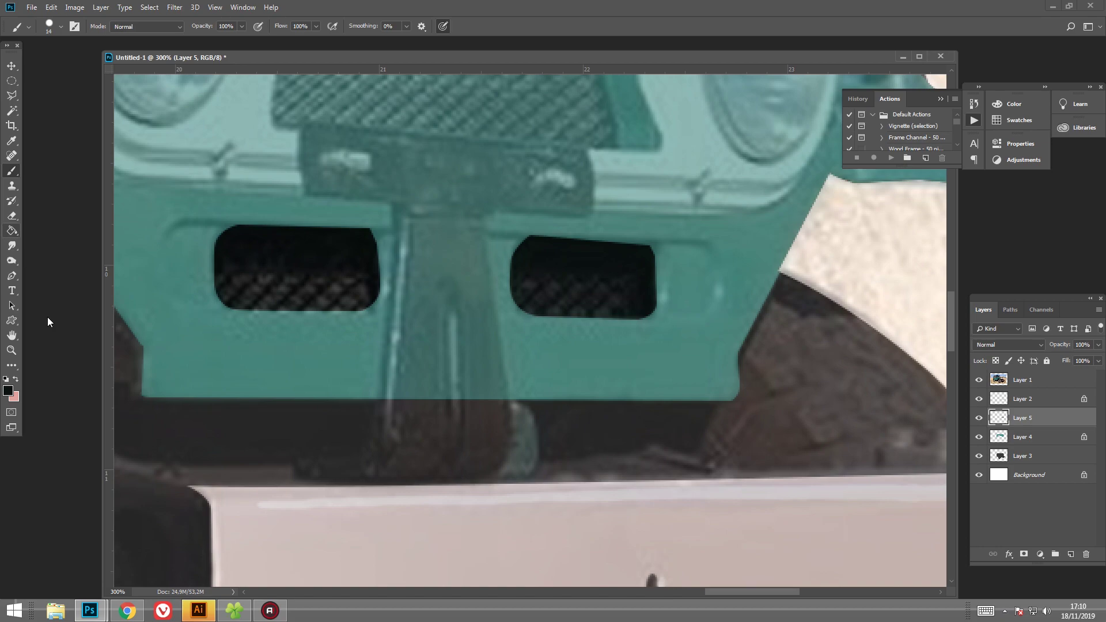
click(9, 390)
click(578, 283)
click(1034, 333)
drag(518, 271, 627, 313)
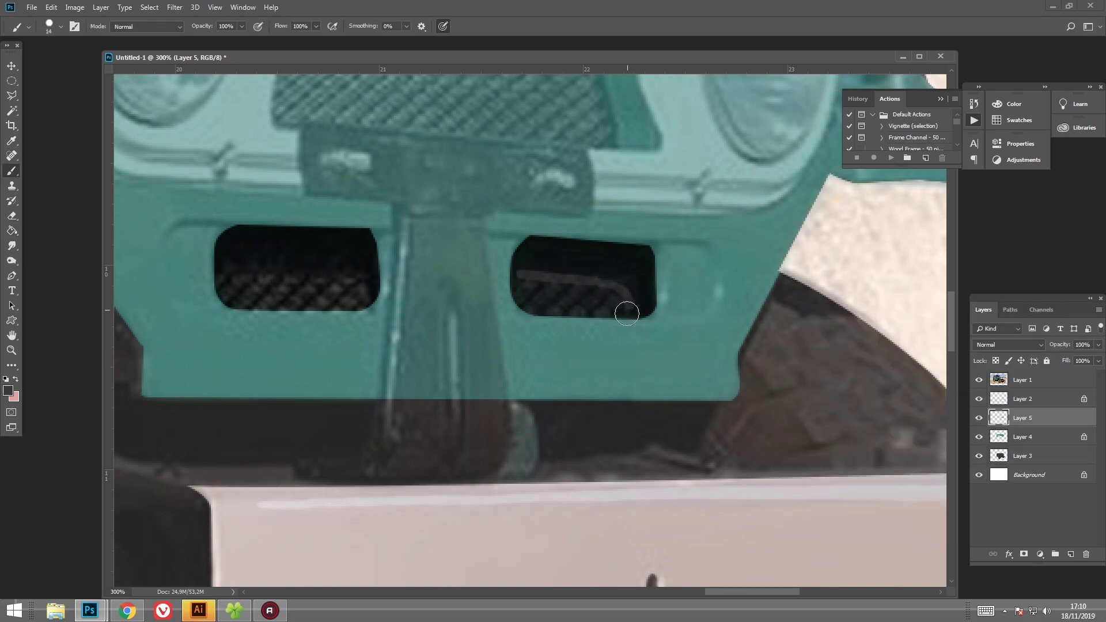
mouse_move(533, 275)
mouse_down()
mouse_move(568, 309)
mouse_move(618, 291)
mouse_move(525, 288)
mouse_up()
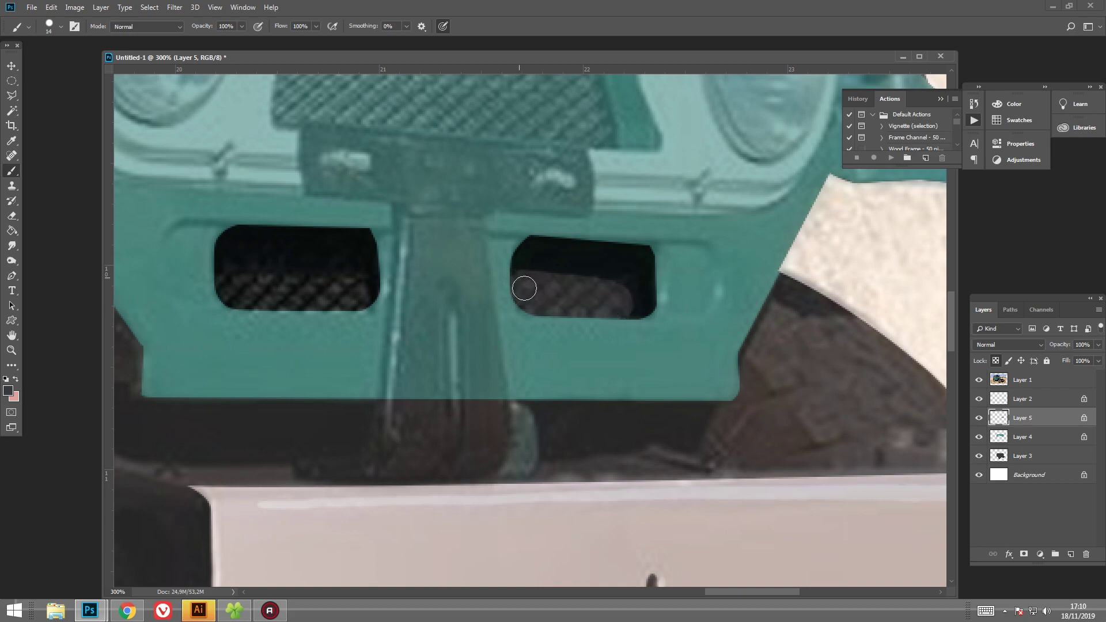
drag(230, 277, 343, 300)
Paint a darker near-black band across the top of the left opening.
alt+click(344, 300)
click(797, 464)
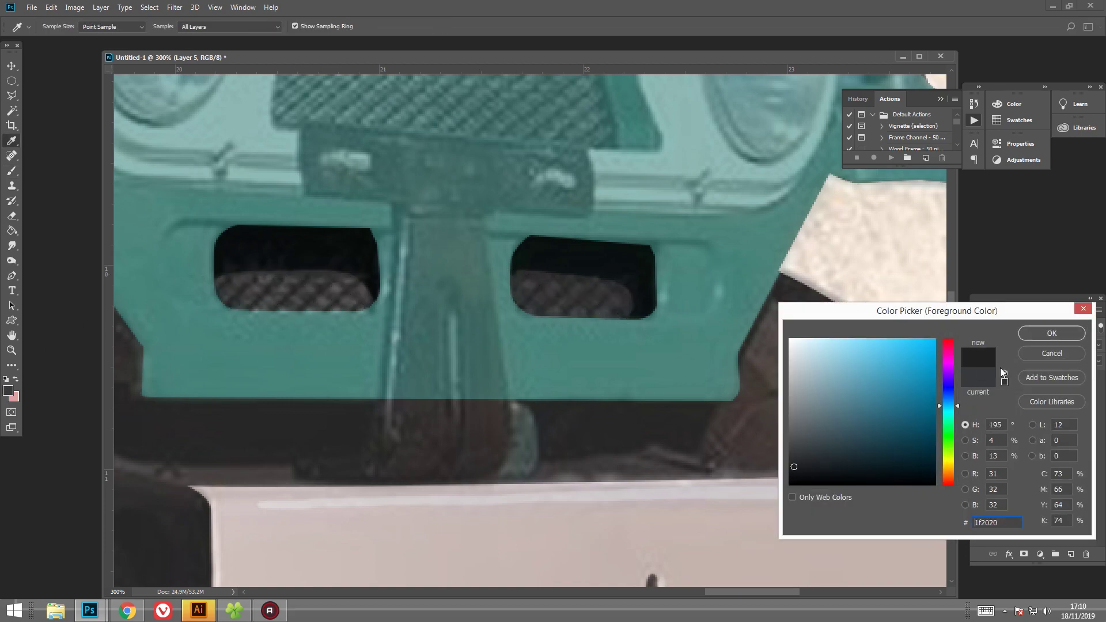
key(Return)
mouse_move(214, 278)
mouse_down()
mouse_move(247, 267)
mouse_move(380, 294)
mouse_up()
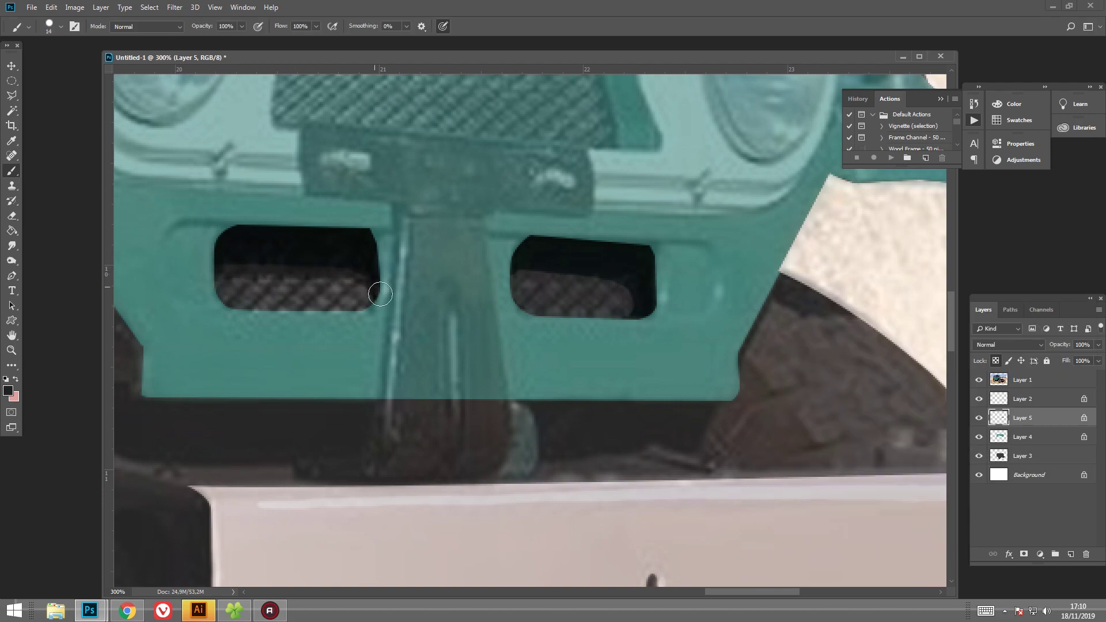
drag(217, 254, 369, 259)
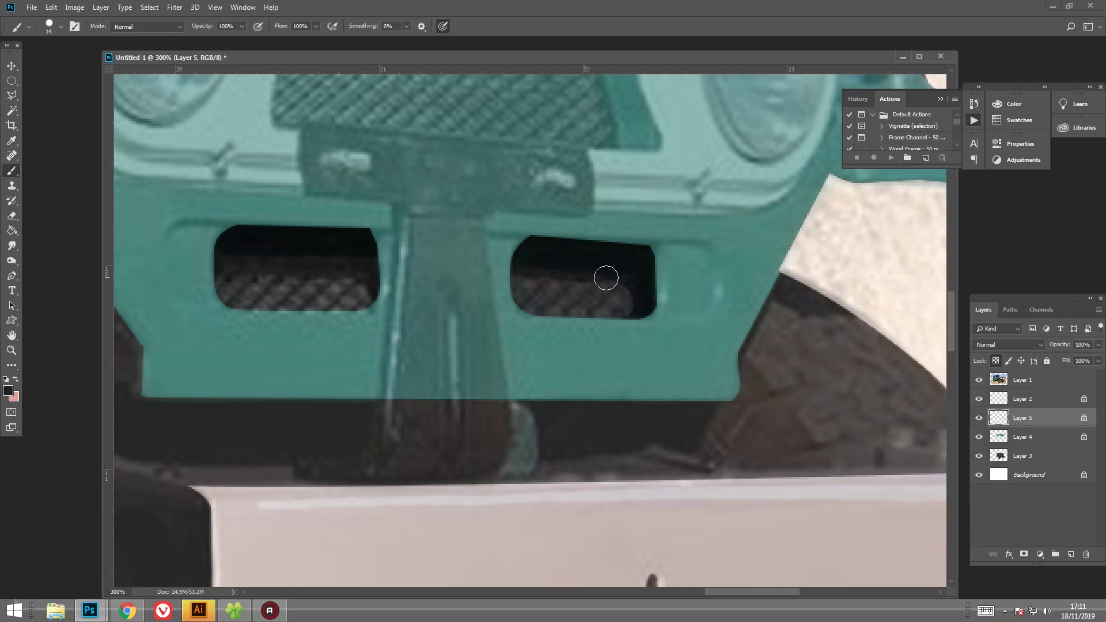
click(978, 381)
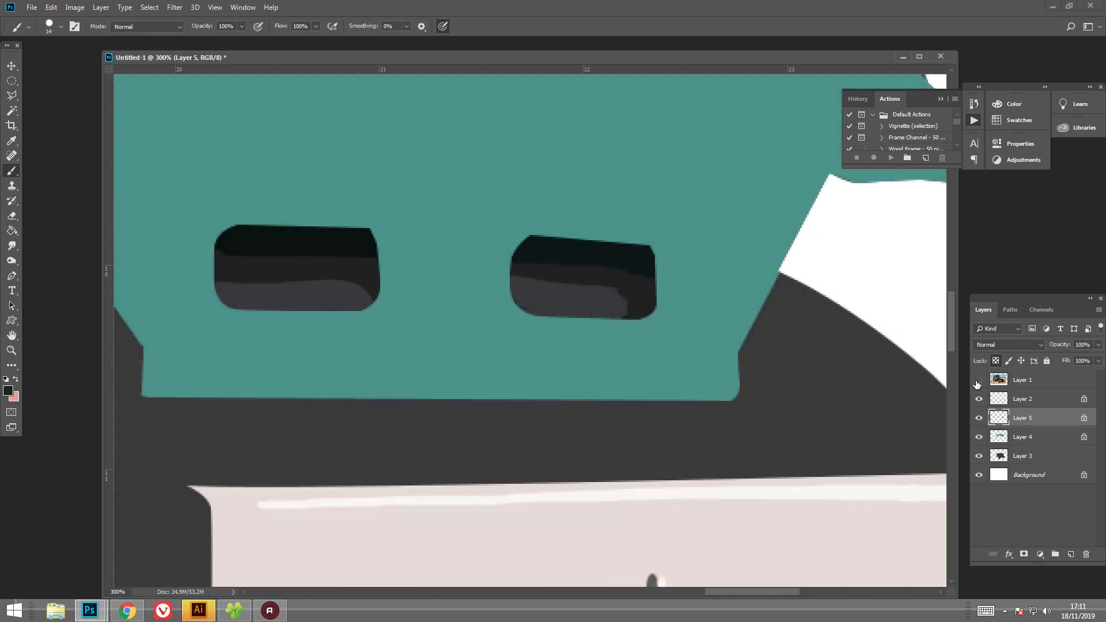
click(9, 390)
click(1053, 328)
drag(212, 252, 358, 245)
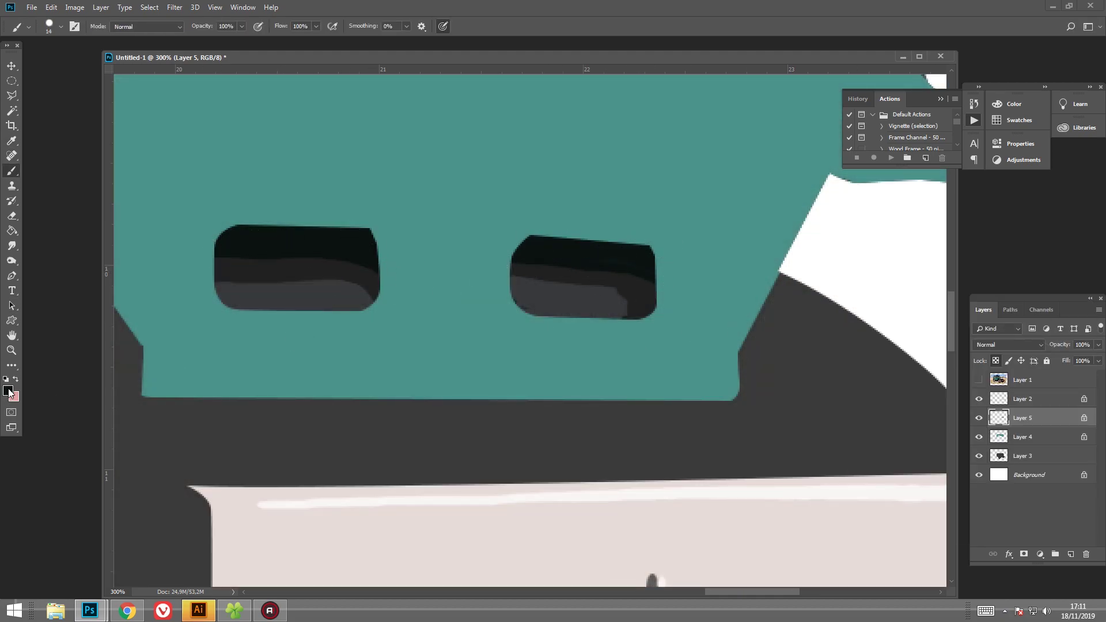
Toggle the reference photo on and off to check the shading and re-sample the grey.
click(9, 392)
click(1057, 330)
click(979, 380)
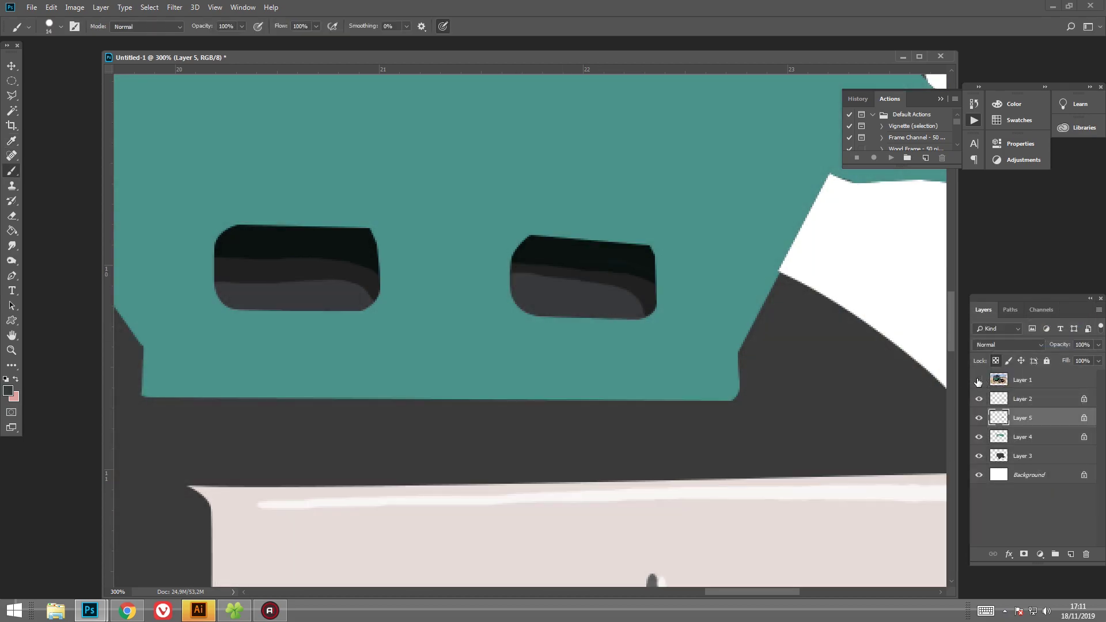
click(979, 379)
click(9, 392)
click(1057, 331)
click(979, 380)
click(9, 392)
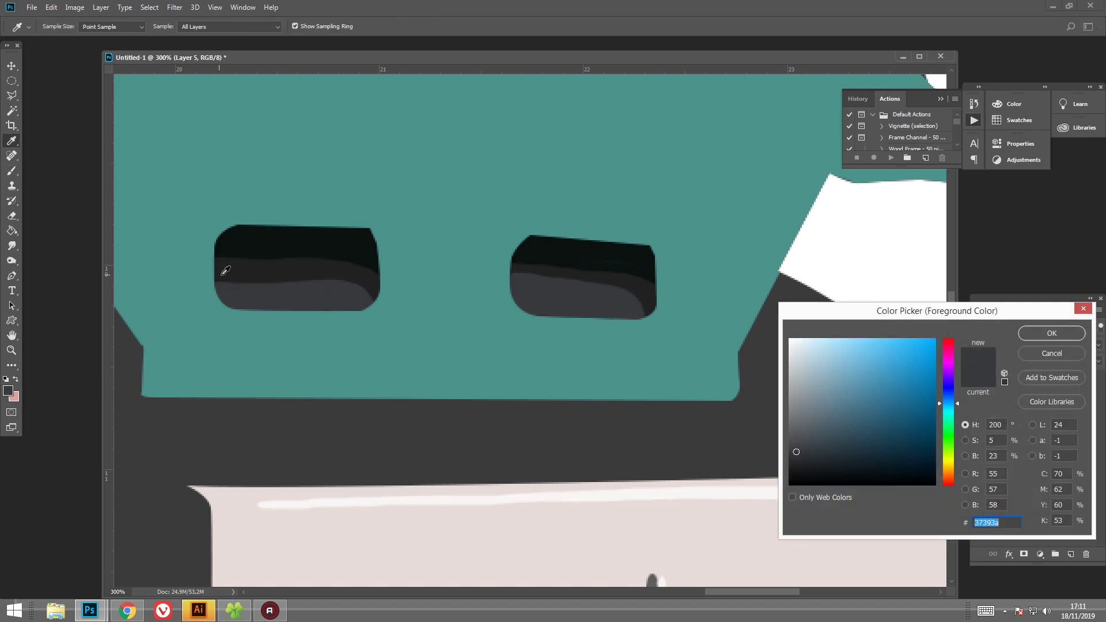
click(1057, 330)
click(979, 380)
Reduce the brush to a small size and pan over to the TOYOTA grille.
right_click(609, 295)
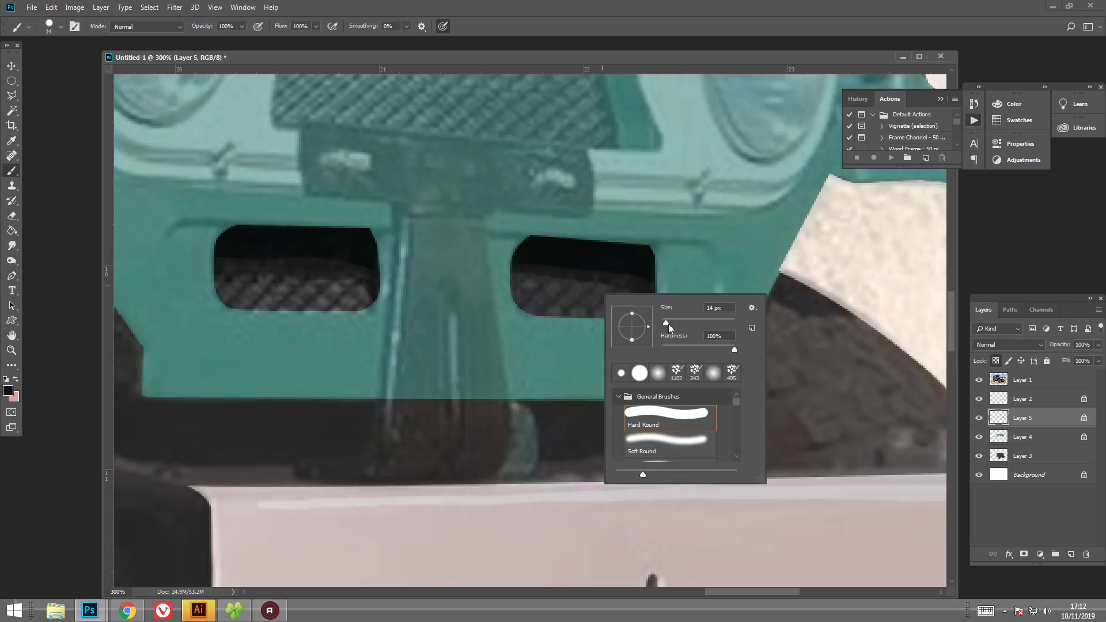
drag(668, 321, 660, 322)
right_click(577, 275)
click(550, 279)
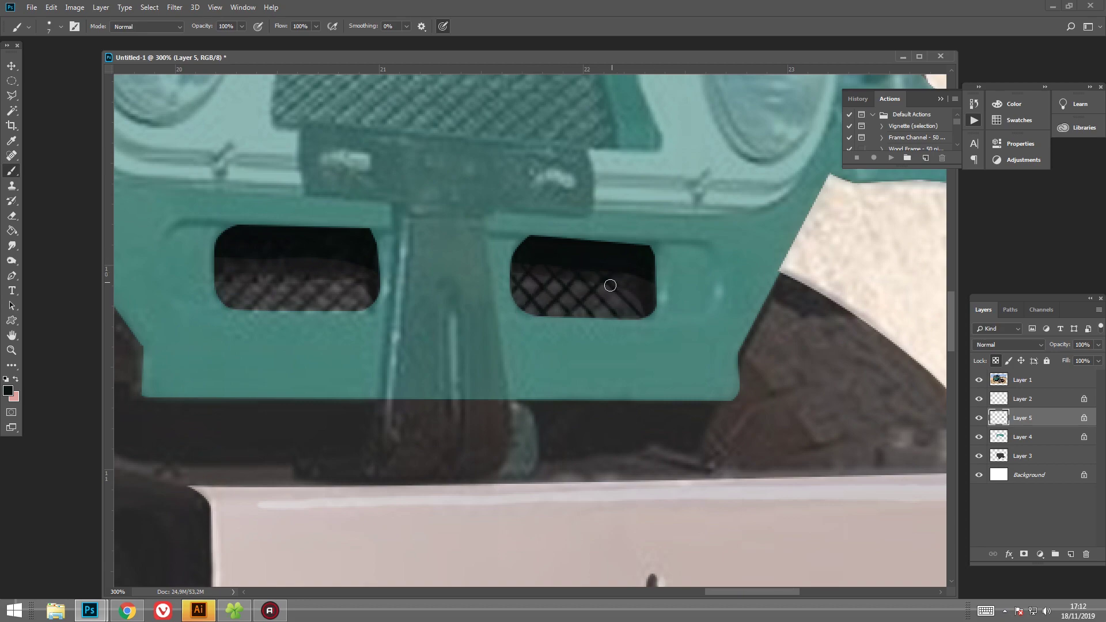
drag(521, 328, 751, 380)
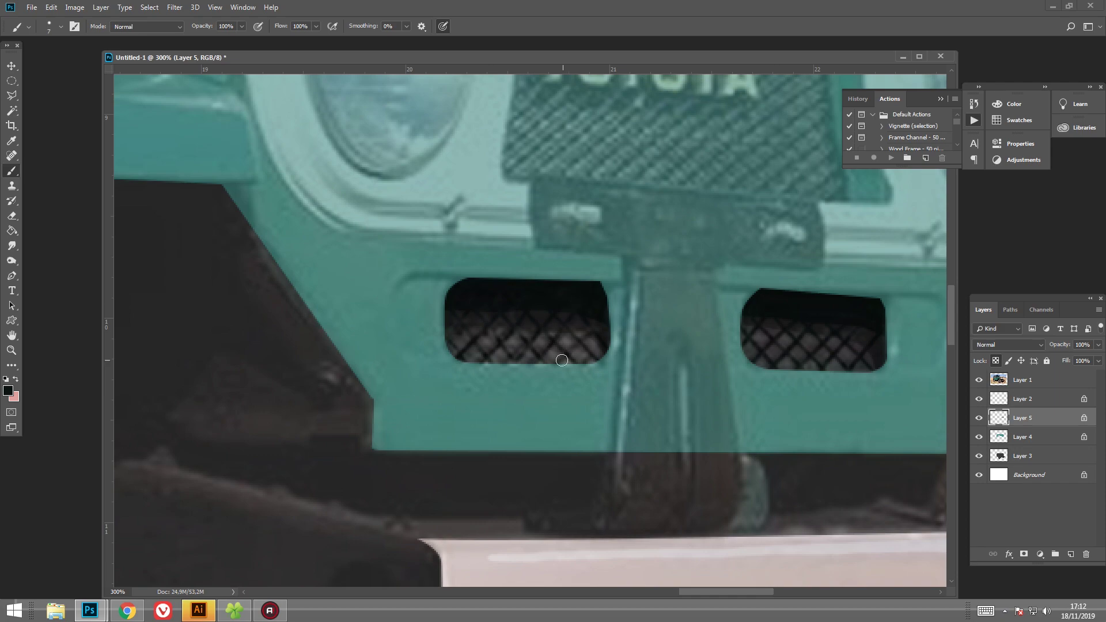
drag(562, 360, 757, 417)
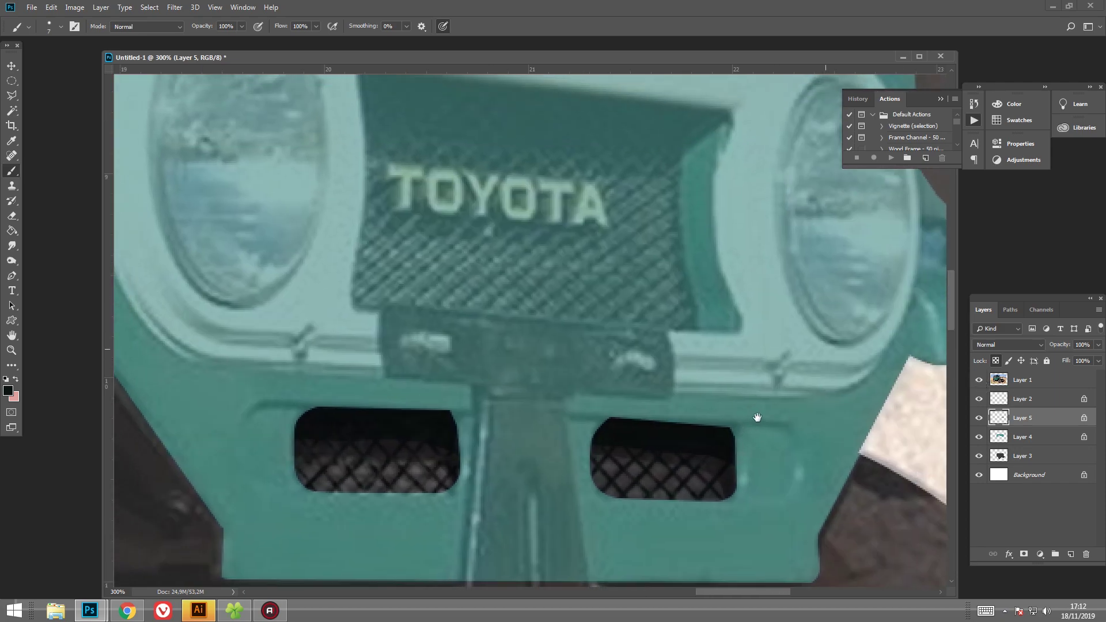
Trace the headlight surround with the Pen tool and turn it into a selection.
click(11, 276)
click(265, 383)
click(862, 410)
drag(799, 400, 814, 379)
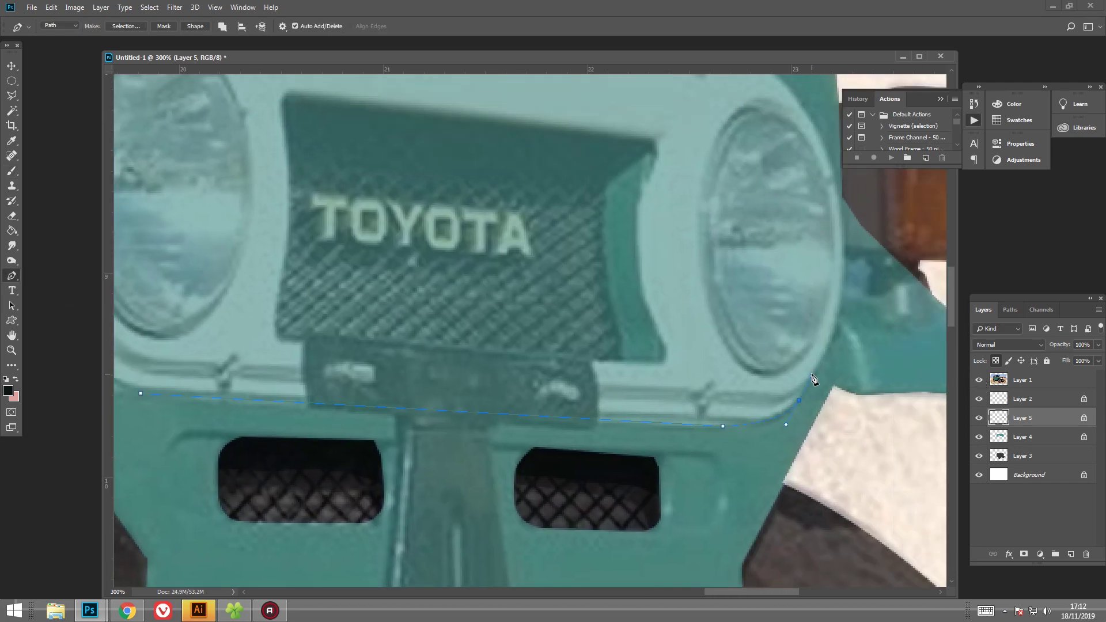
scroll(845, 227, up, 3)
scroll(421, 208, up, 5)
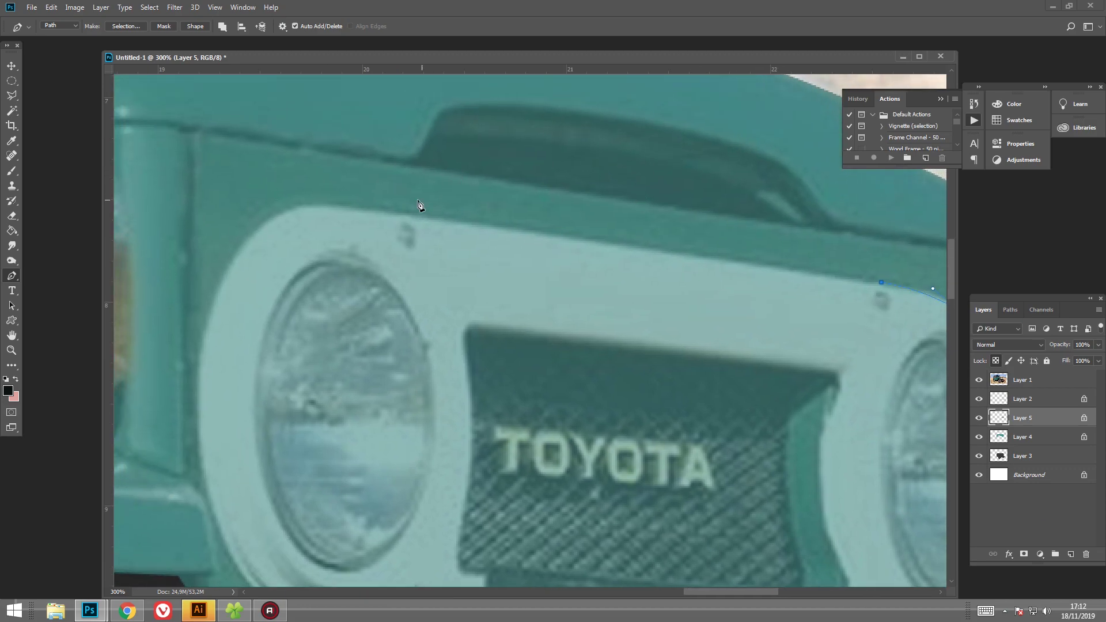
scroll(421, 207, left, 10)
click(564, 210)
drag(434, 267, 392, 353)
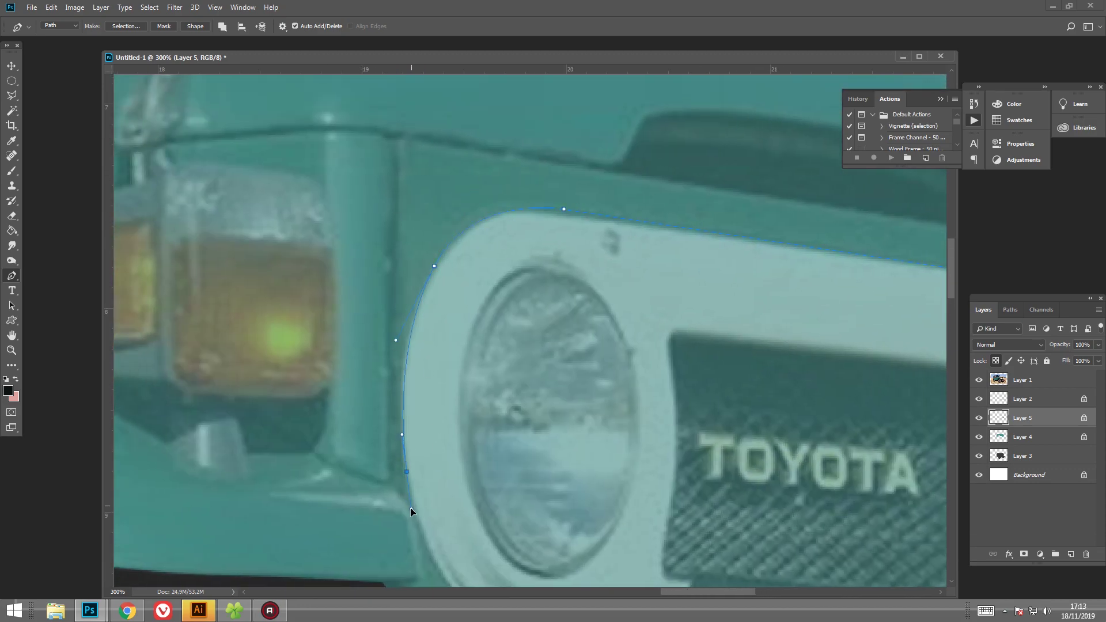
scroll(412, 512, down, 4)
scroll(493, 522, right, 1)
right_click(539, 478)
click(564, 518)
key(Return)
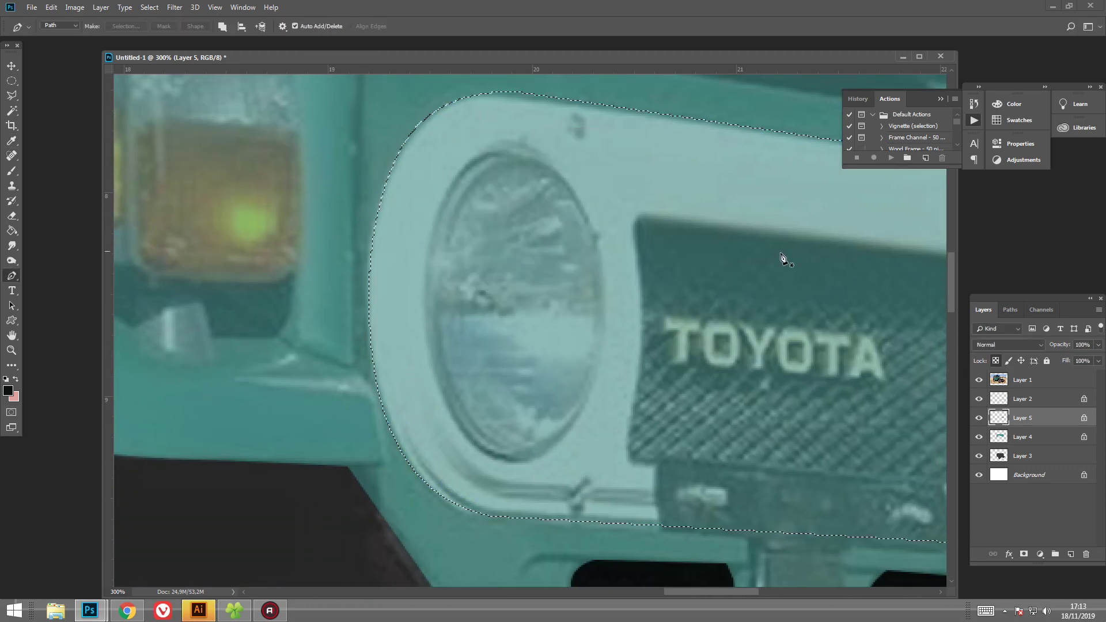
Fill the surround near-white on a new Layer 6, then deselect.
key(ctrl+shift+alt+n)
click(6, 388)
click(790, 332)
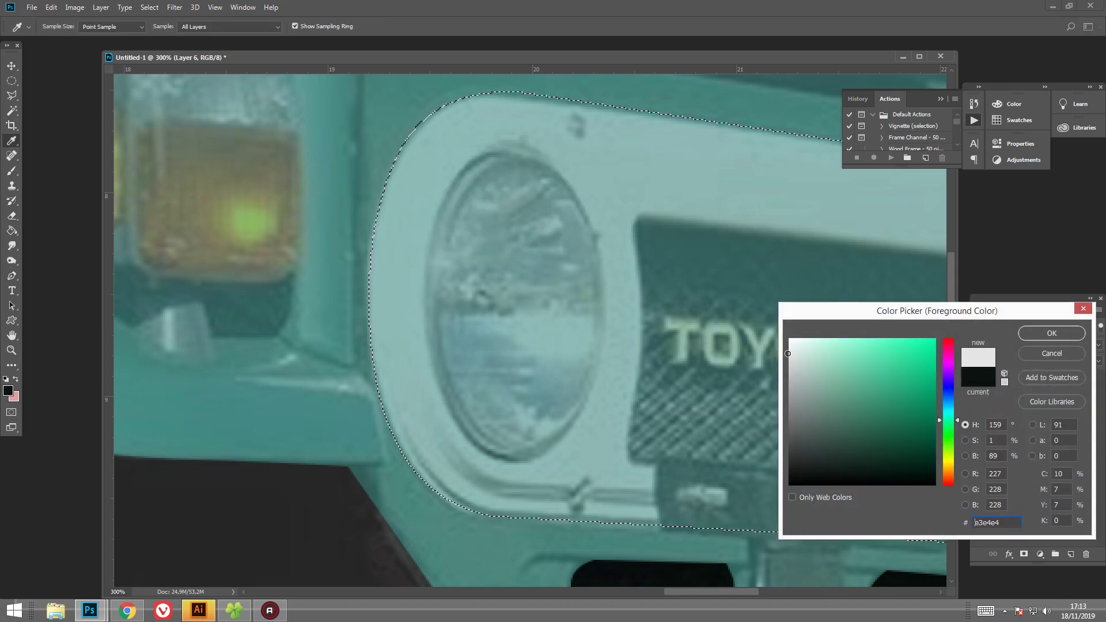
click(1050, 328)
key(alt+BackSpace)
key(ctrl+d)
Trace the TOYOTA grille panel and fill its selection near-black.
drag(403, 288, 154, 241)
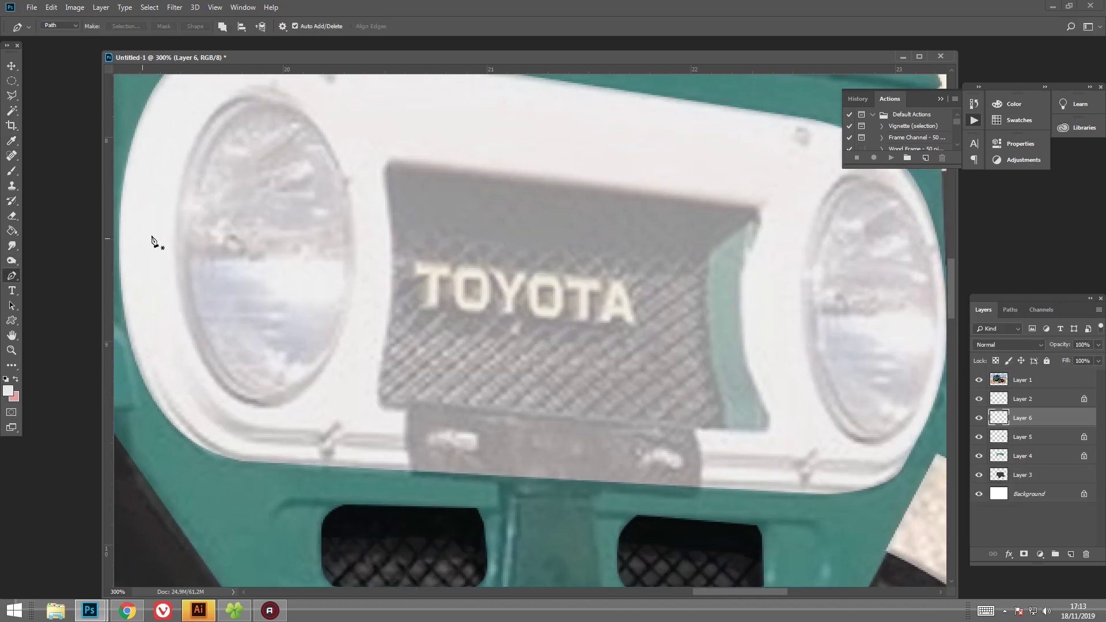
drag(391, 317, 385, 364)
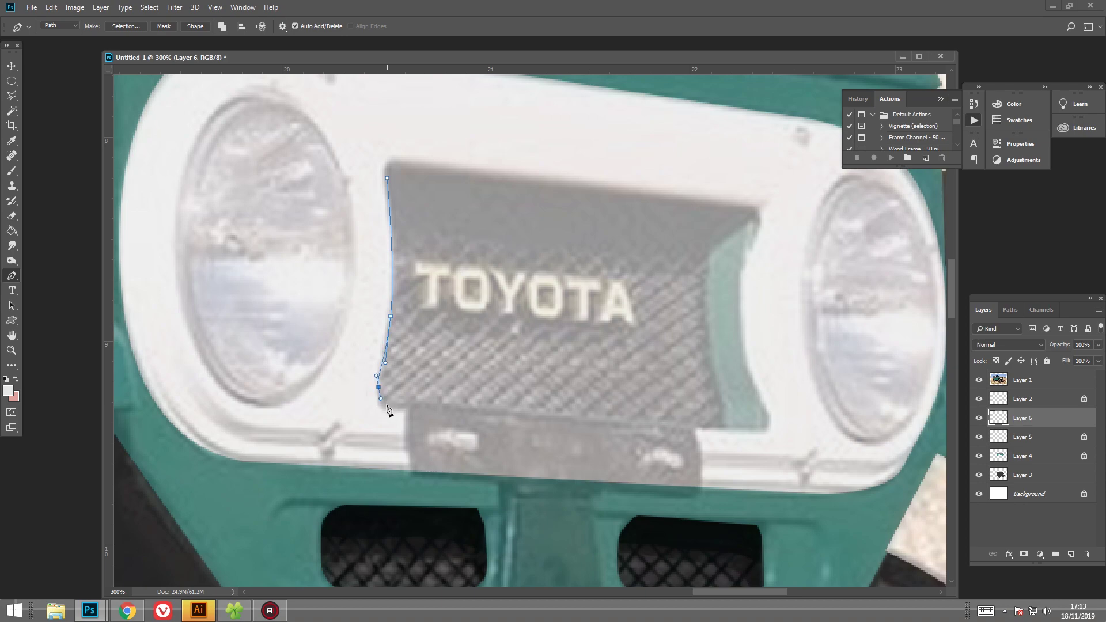
click(726, 425)
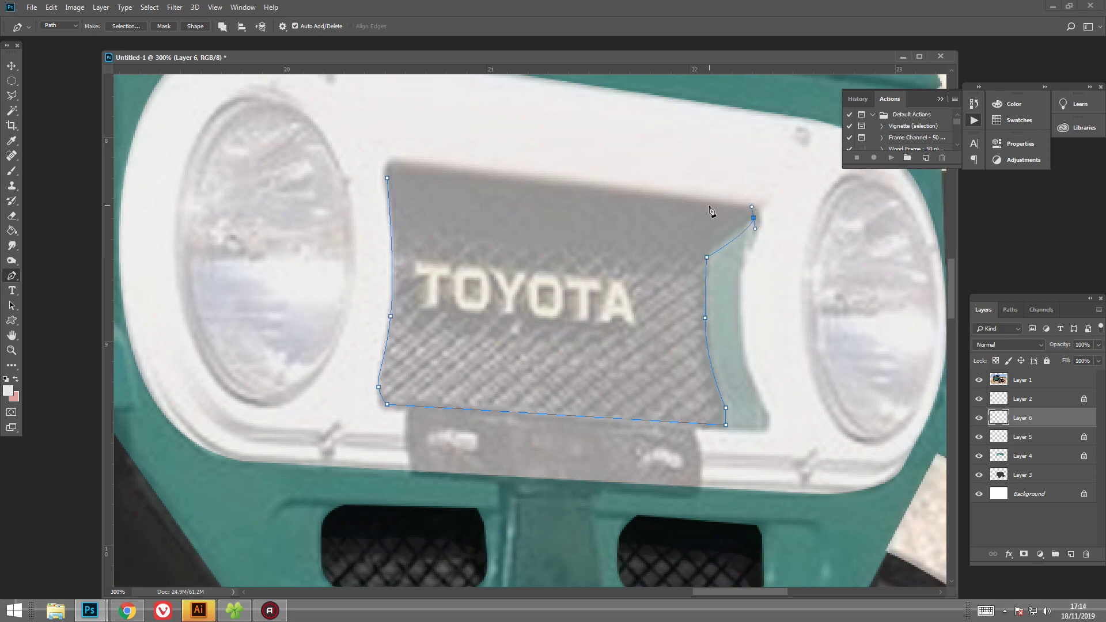
click(419, 166)
click(125, 26)
key(Return)
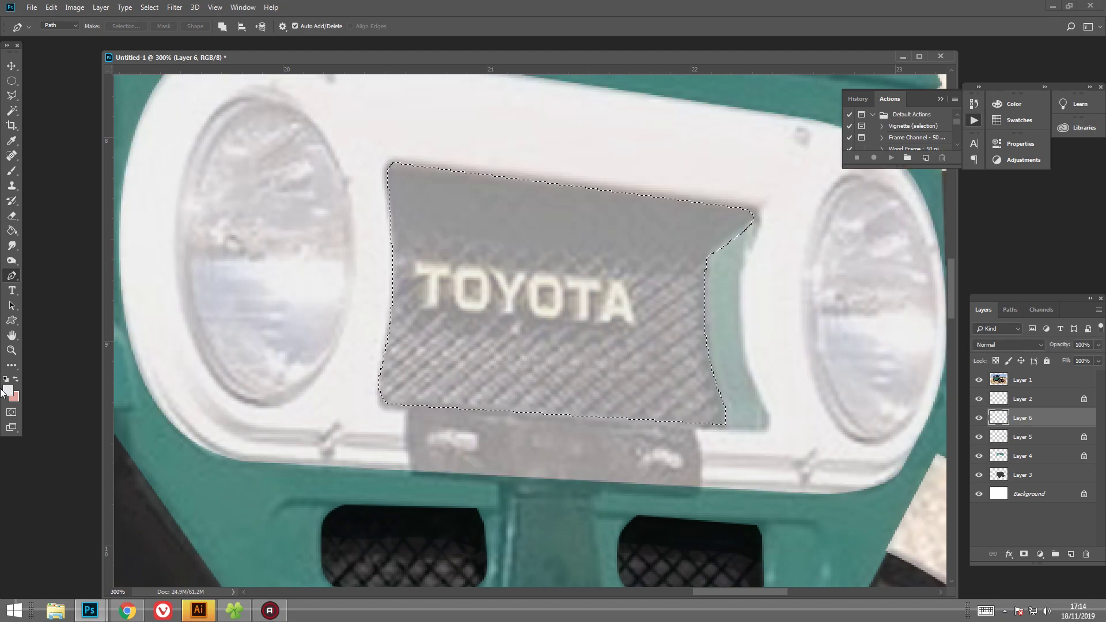
click(7, 391)
click(865, 530)
click(1032, 333)
key(alt+BackSpace)
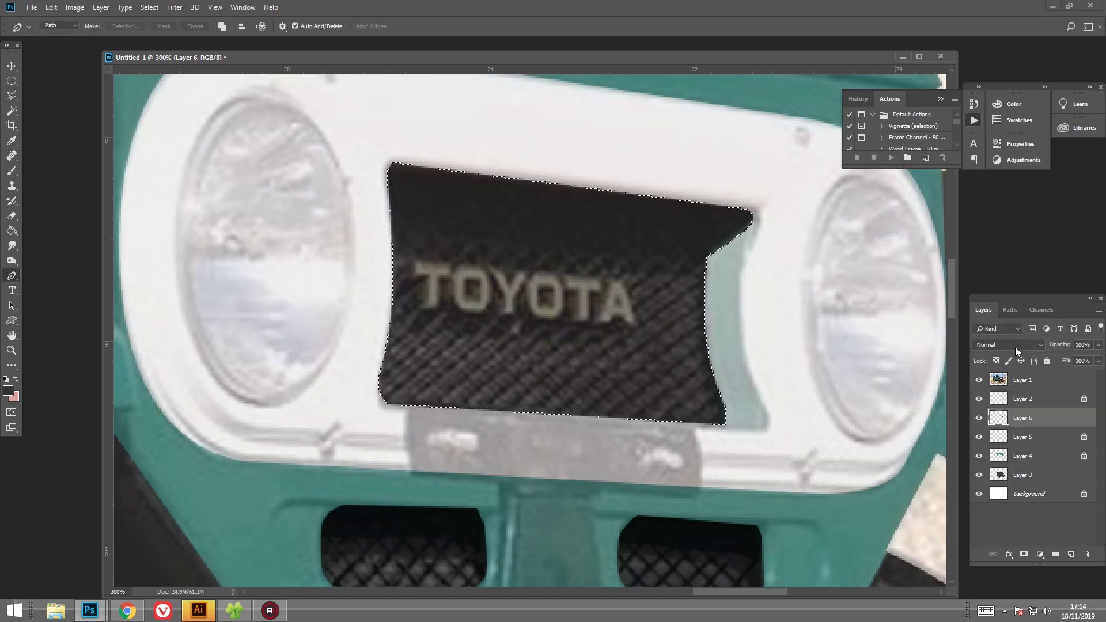
key(ctrl+d)
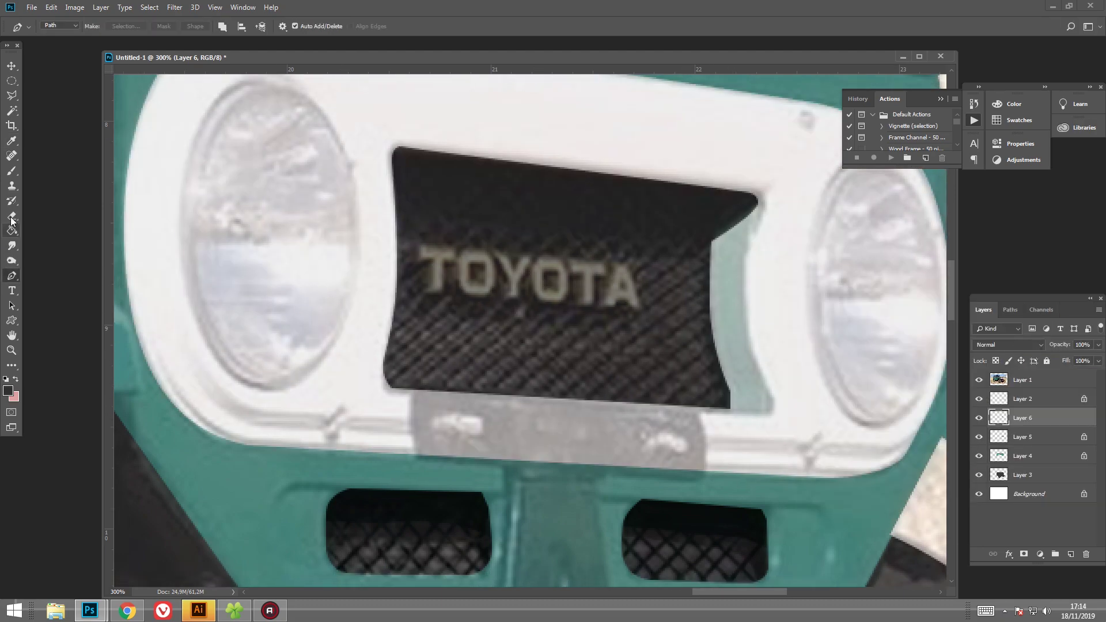
Choose a new paint colour and Magic Wand-select the dark grille area.
key(b)
click(7, 391)
click(946, 524)
click(794, 426)
click(1049, 328)
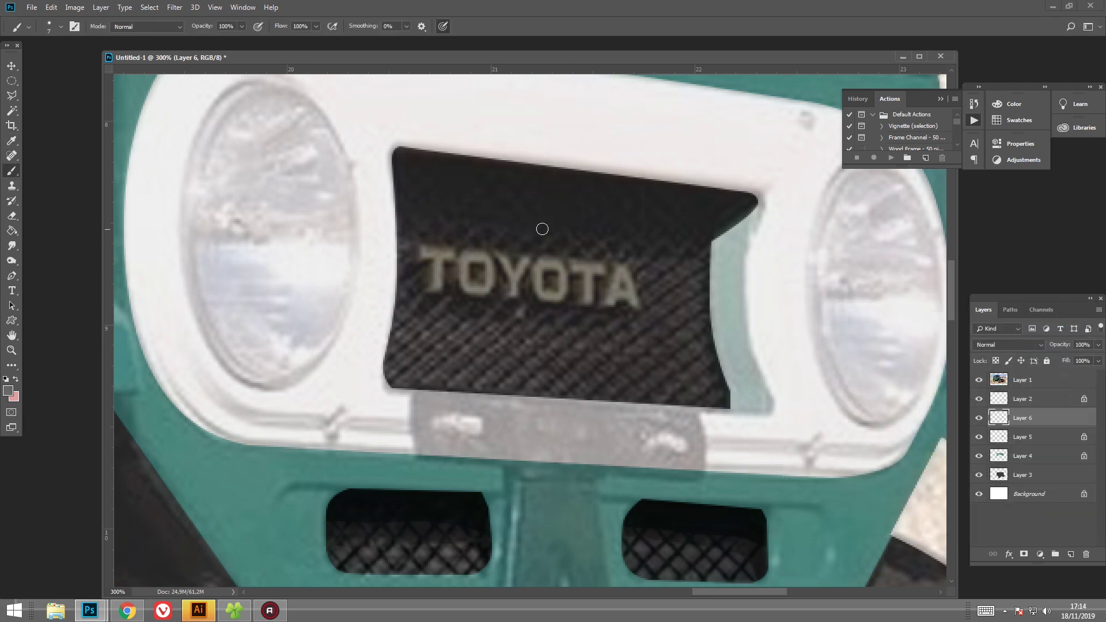
click(12, 111)
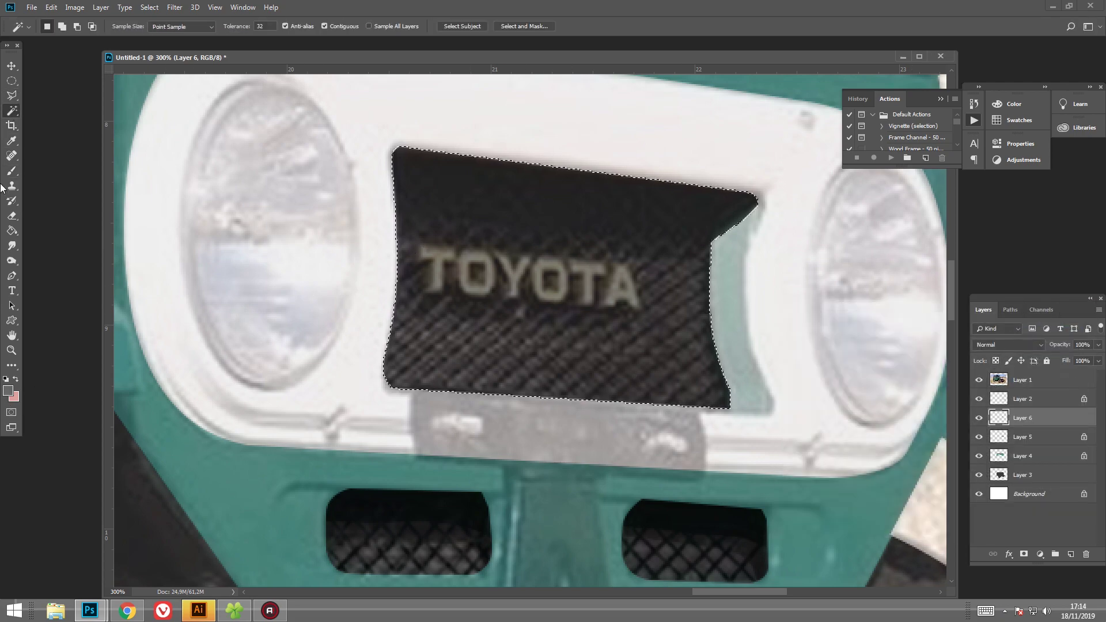
key(b)
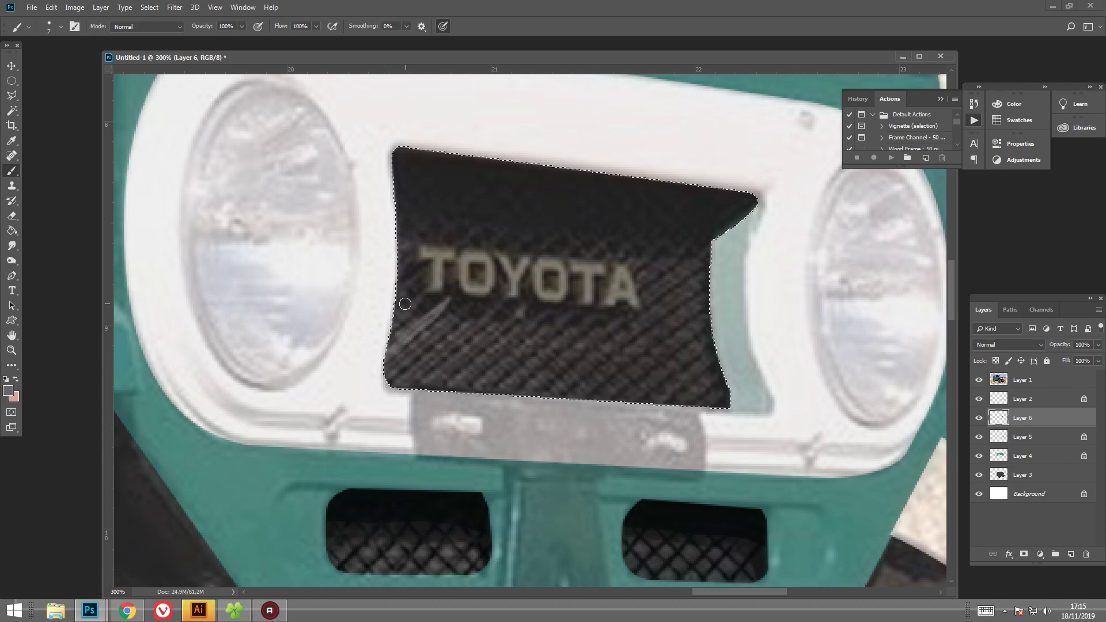
Set the brush to 20 px and paint diagonal strokes left of TOYOTA.
right_click(741, 217)
drag(764, 205, 761, 206)
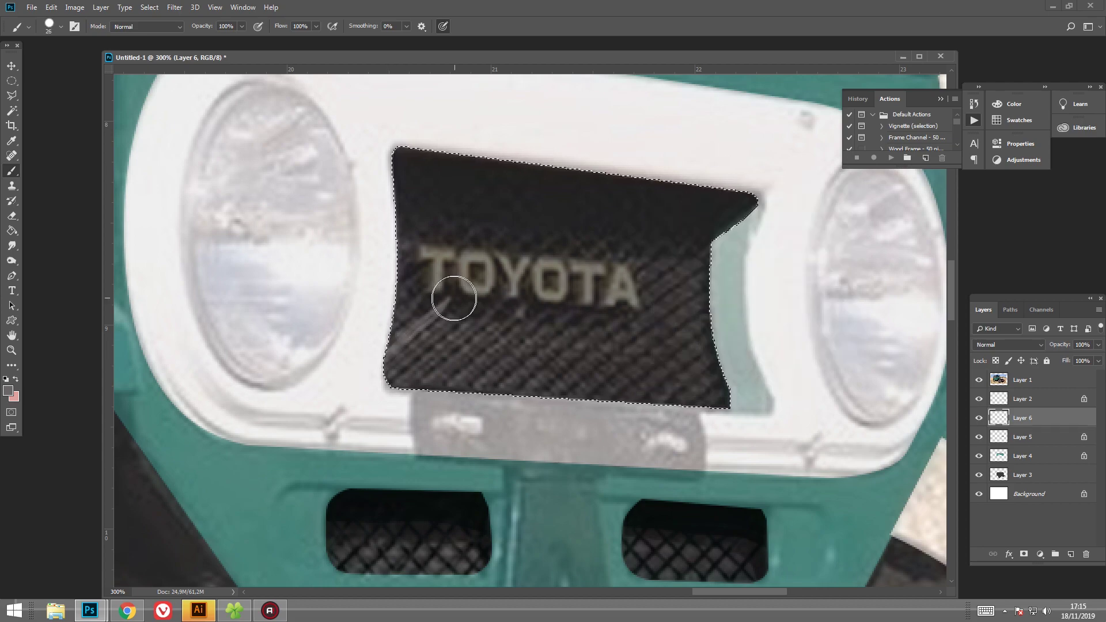
right_click(618, 318)
drag(400, 318, 407, 301)
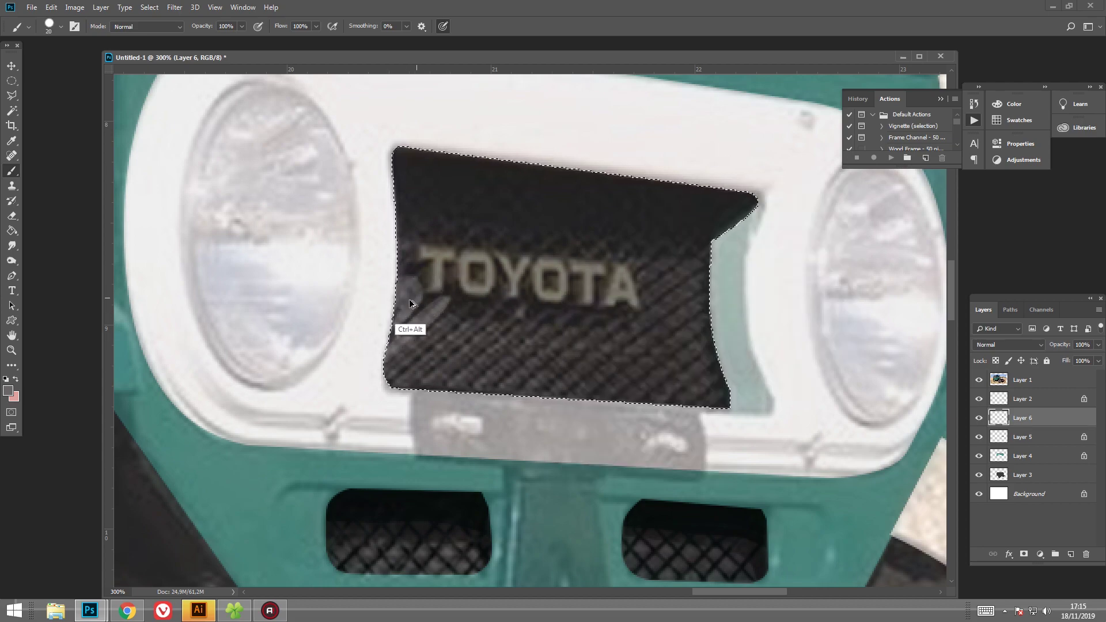
mouse_move(408, 254)
mouse_down()
mouse_move(478, 316)
mouse_move(392, 398)
mouse_move(494, 328)
mouse_move(548, 346)
mouse_move(593, 334)
mouse_move(597, 347)
mouse_move(600, 323)
mouse_move(563, 370)
mouse_move(565, 385)
mouse_move(550, 374)
mouse_move(610, 332)
mouse_move(605, 403)
mouse_move(706, 295)
mouse_move(694, 390)
mouse_move(649, 298)
mouse_up()
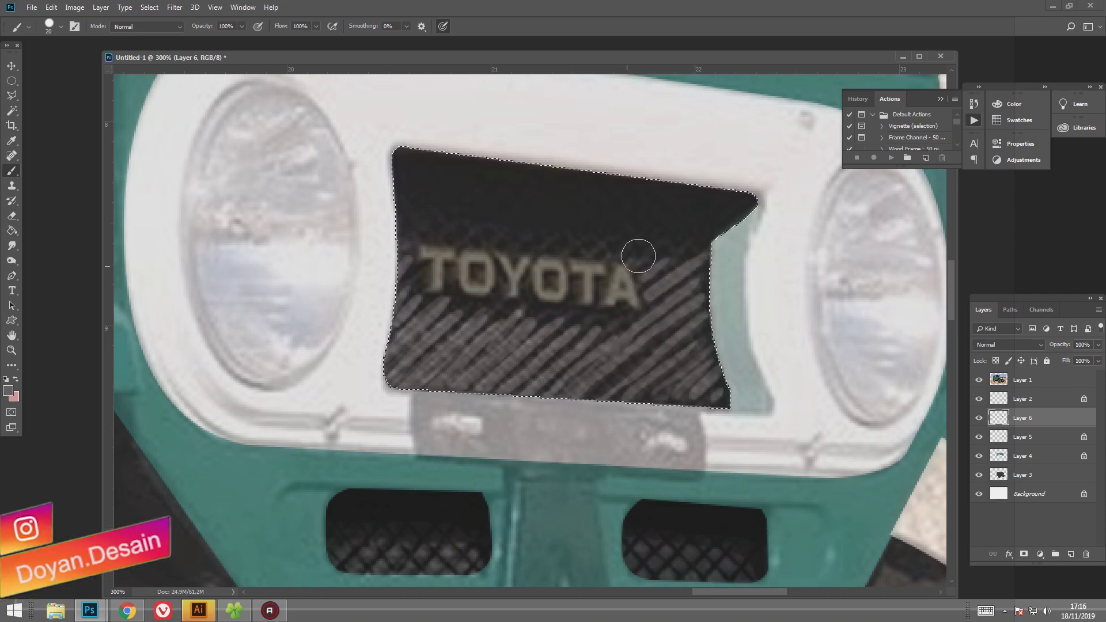
drag(638, 255, 695, 228)
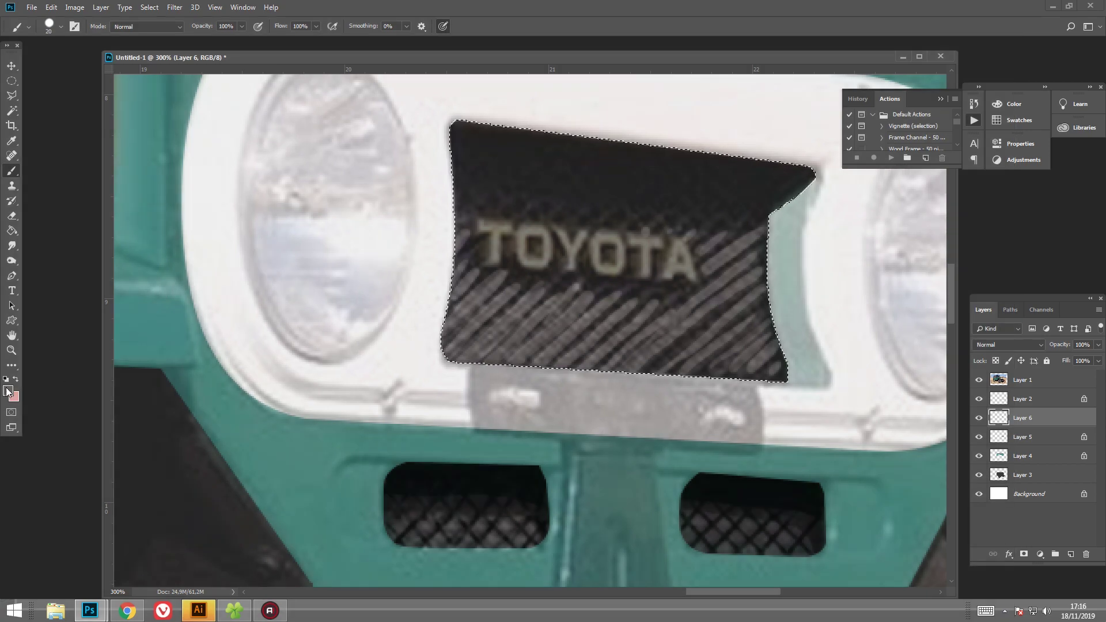
Paint dark grey cross-hatch strokes across the lower-left grille.
click(8, 392)
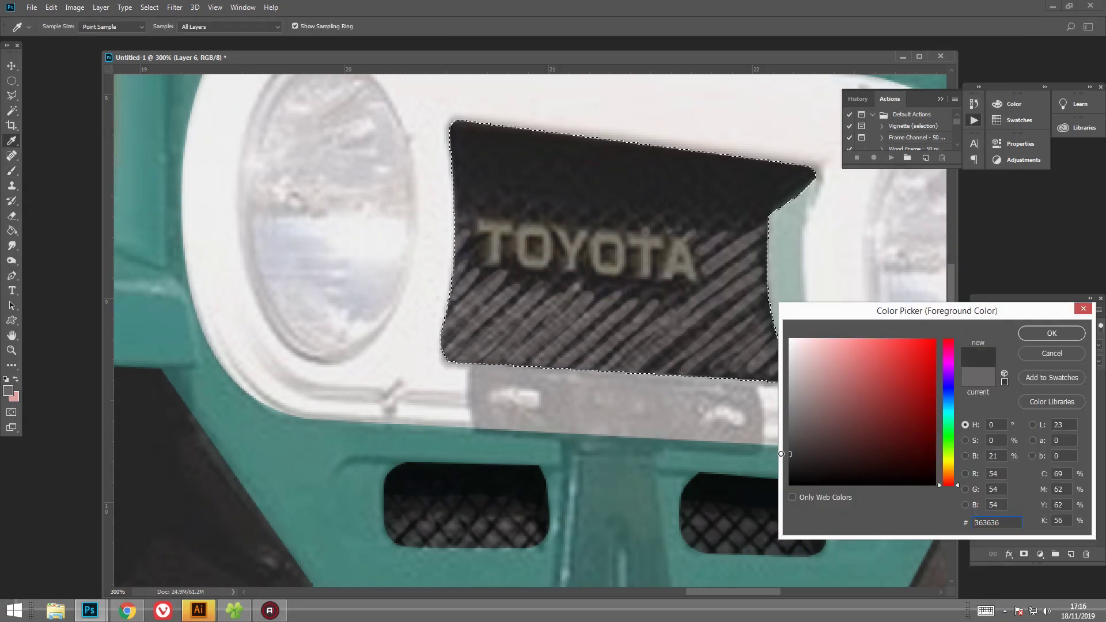
click(1054, 331)
right_click(568, 276)
drag(650, 283, 647, 285)
key(Return)
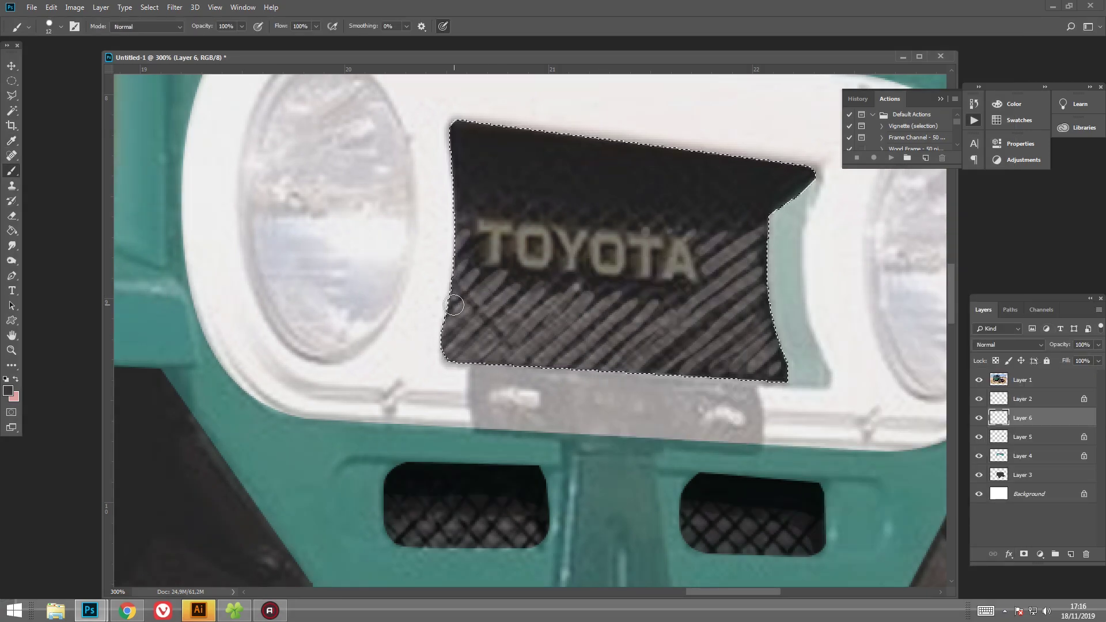
mouse_move(489, 309)
mouse_down()
mouse_move(461, 325)
mouse_move(499, 288)
mouse_move(562, 340)
mouse_up()
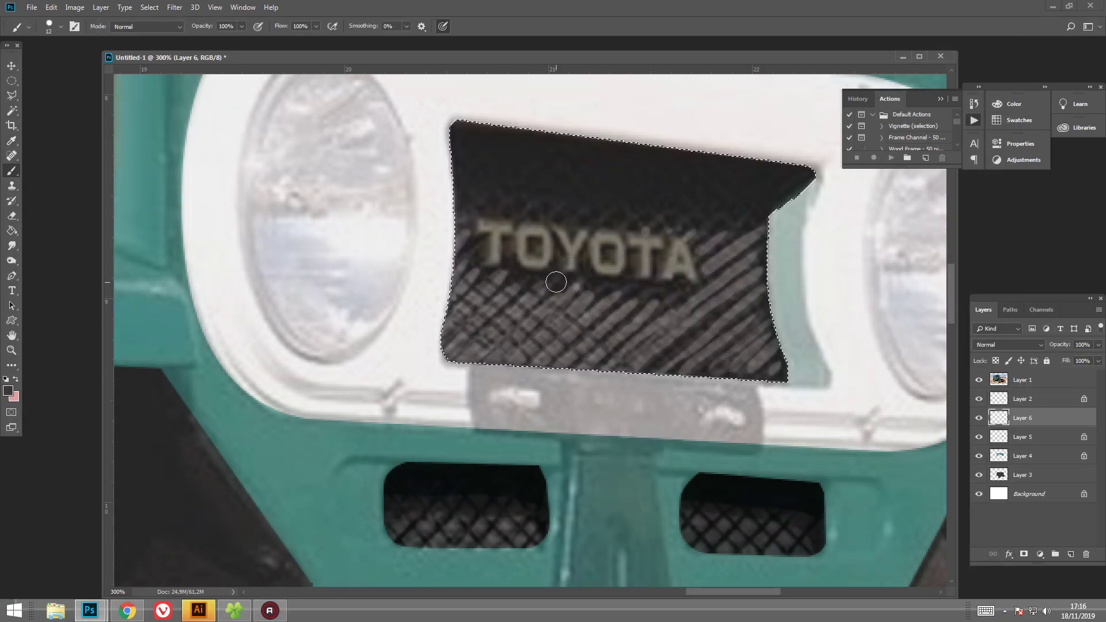
drag(553, 279, 599, 316)
drag(672, 311, 714, 321)
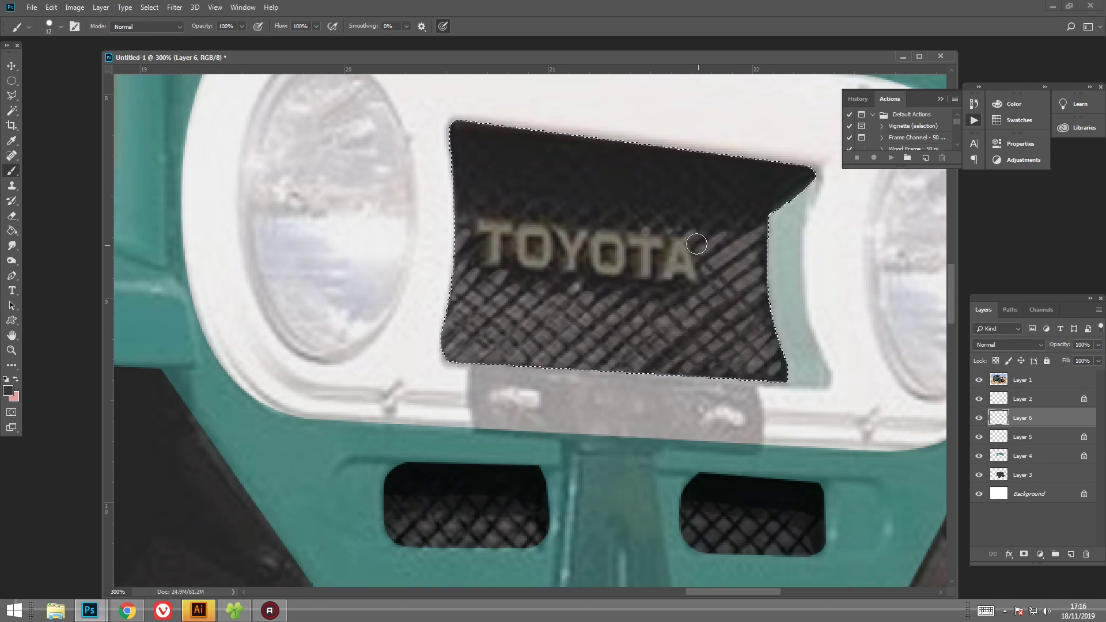
drag(526, 213, 602, 250)
click(979, 380)
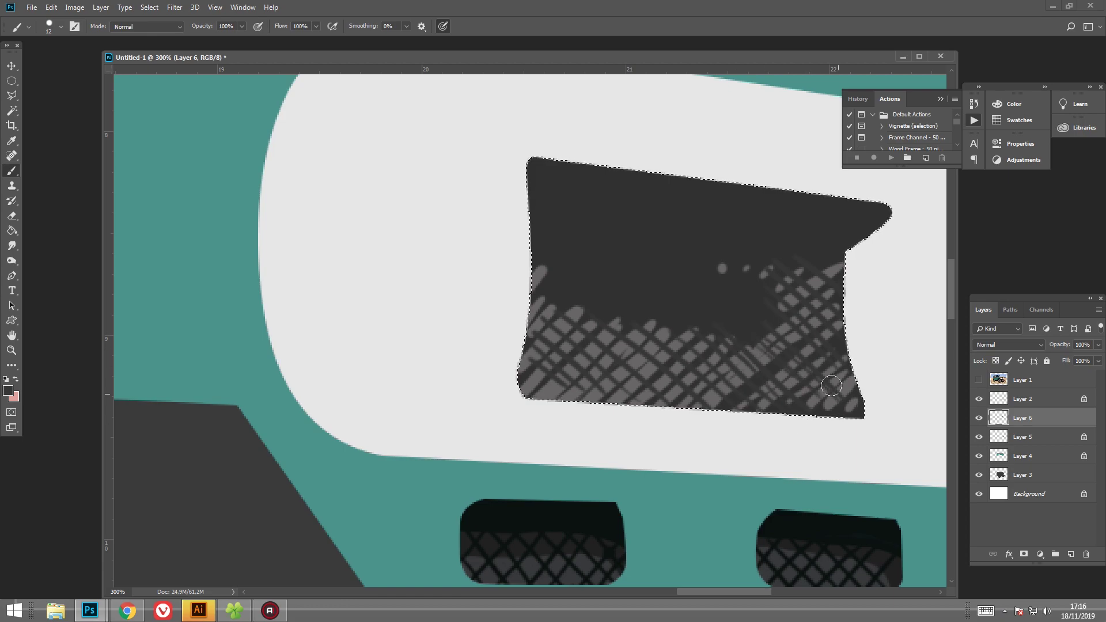
drag(559, 316, 534, 344)
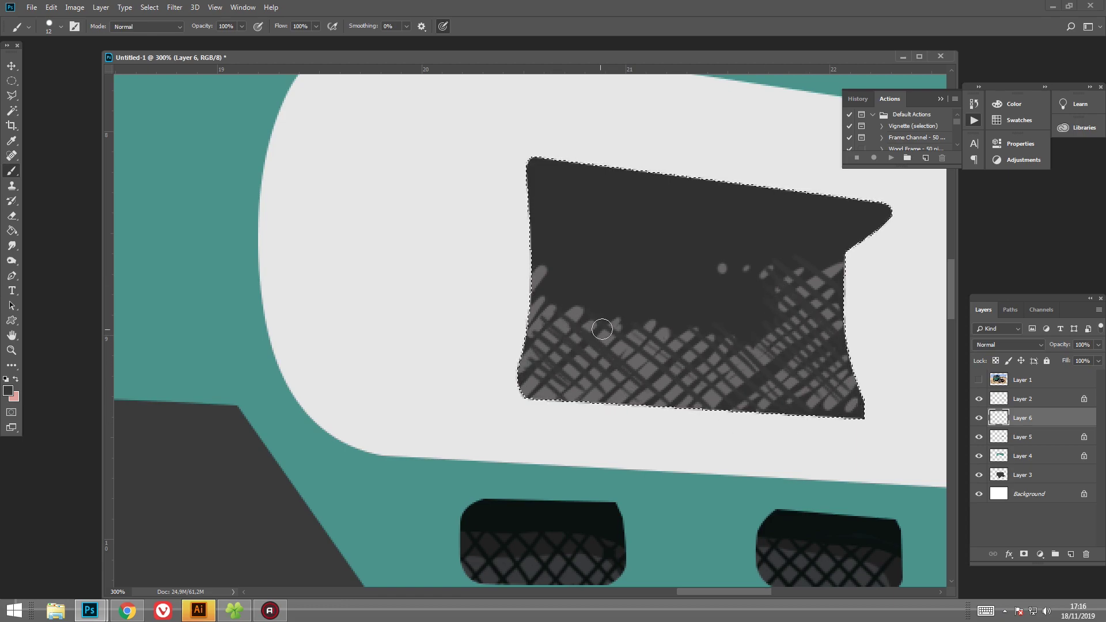
Paint light grey diagonal strokes across the lower and right grille, then zoom out.
click(8, 391)
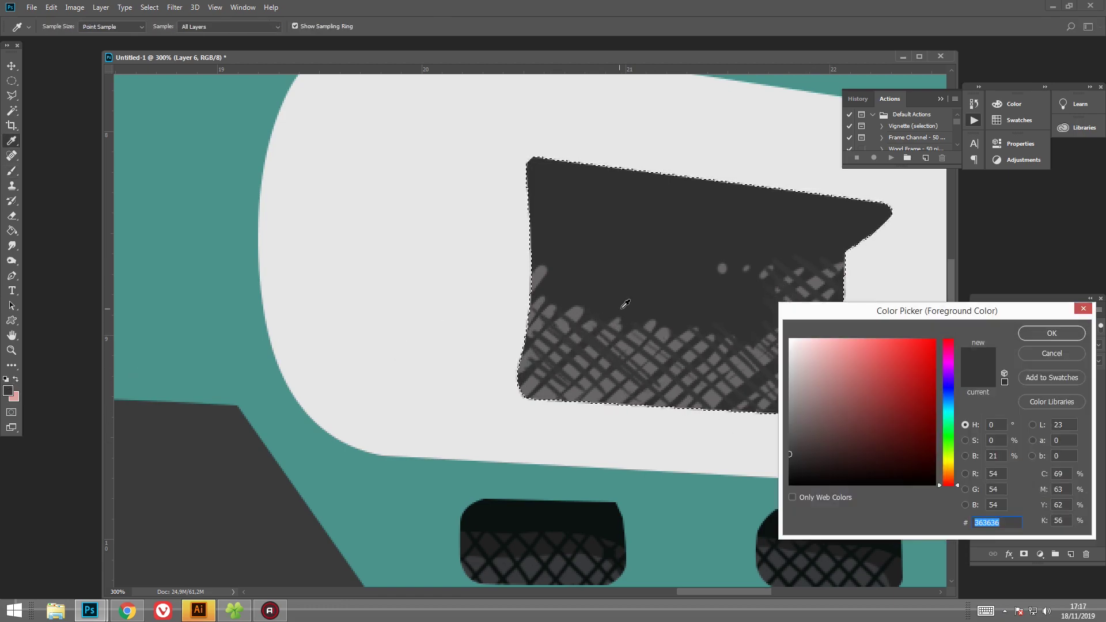
drag(794, 456, 792, 398)
click(1022, 334)
key(b)
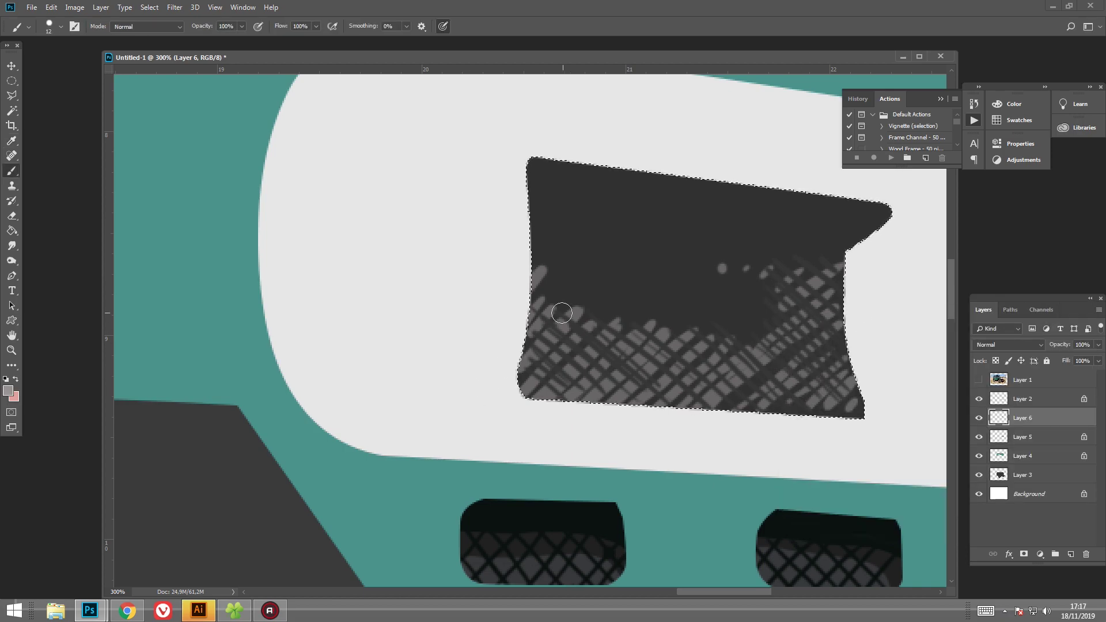
right_click(648, 305)
click(562, 319)
mouse_move(535, 278)
mouse_down()
mouse_move(594, 337)
mouse_move(724, 340)
mouse_move(703, 387)
mouse_move(819, 294)
mouse_up()
mouse_move(727, 403)
mouse_down()
mouse_move(848, 317)
mouse_move(774, 404)
mouse_move(847, 363)
mouse_move(709, 412)
mouse_up()
drag(830, 300, 767, 340)
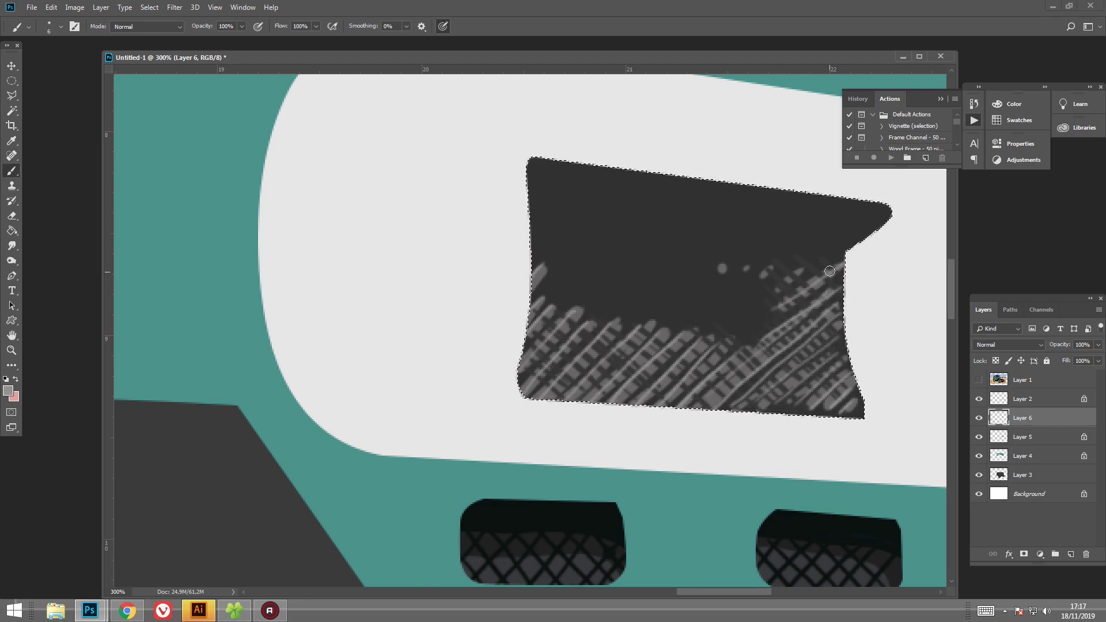
drag(806, 265, 747, 273)
drag(839, 274, 718, 267)
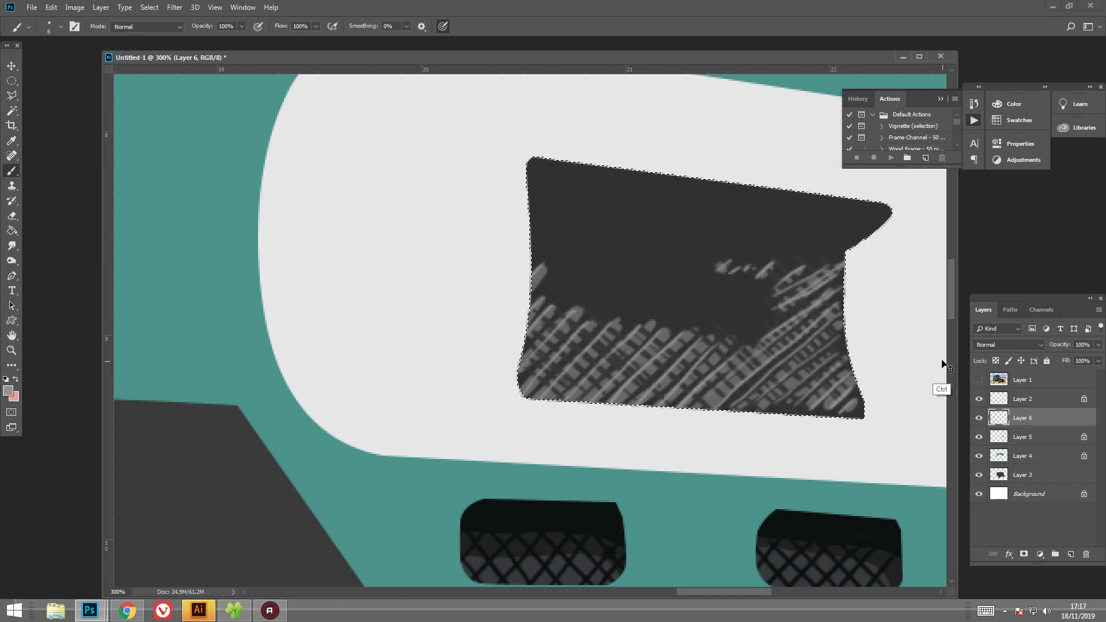
key(ctrl+minus)
key(ctrl+minus)
key(ctrl+minus)
scroll(576, 323, up, 2)
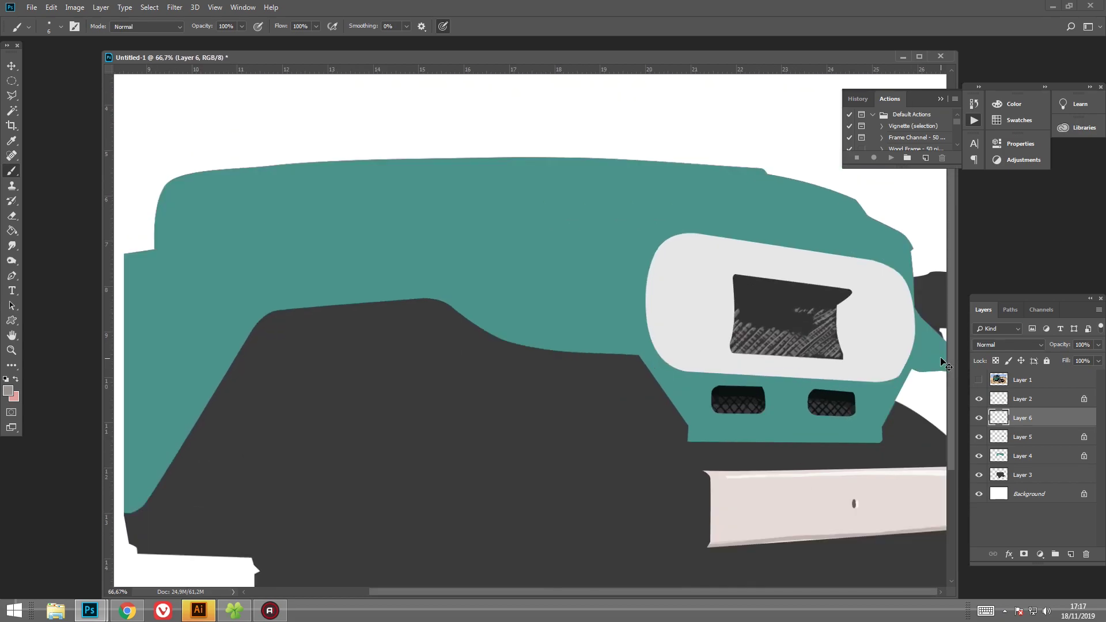
scroll(507, 324, up, 2)
Set the foreground colour to light beige #f4e3ca.
click(979, 380)
scroll(603, 304, up, 1)
scroll(604, 304, down, 2)
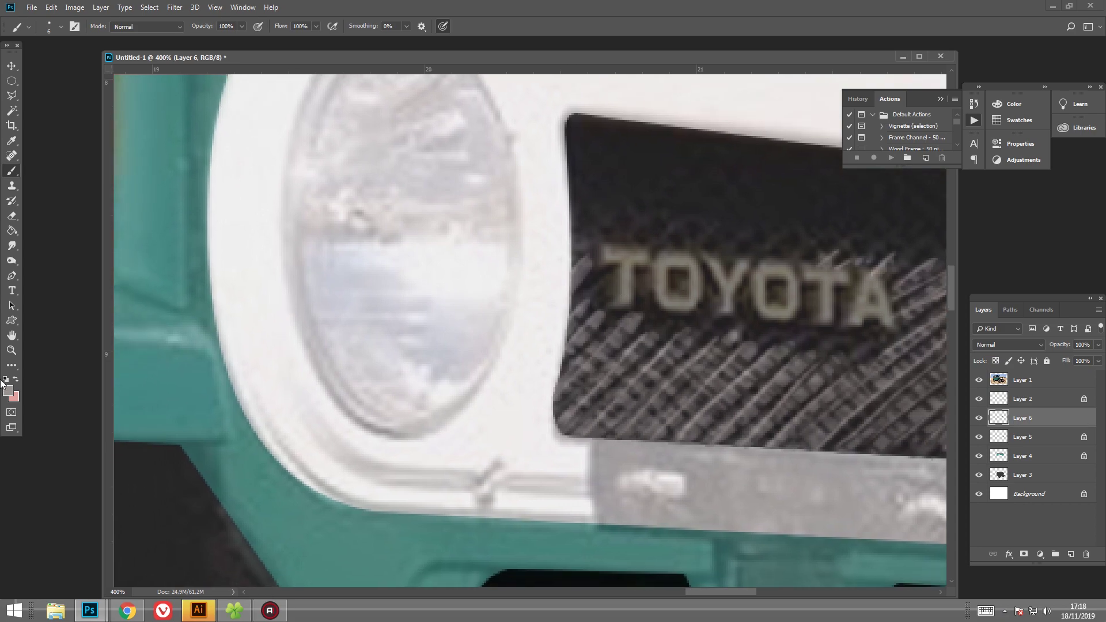
click(10, 392)
mouse_move(951, 478)
mouse_down()
mouse_move(951, 438)
mouse_move(951, 470)
mouse_up()
click(812, 343)
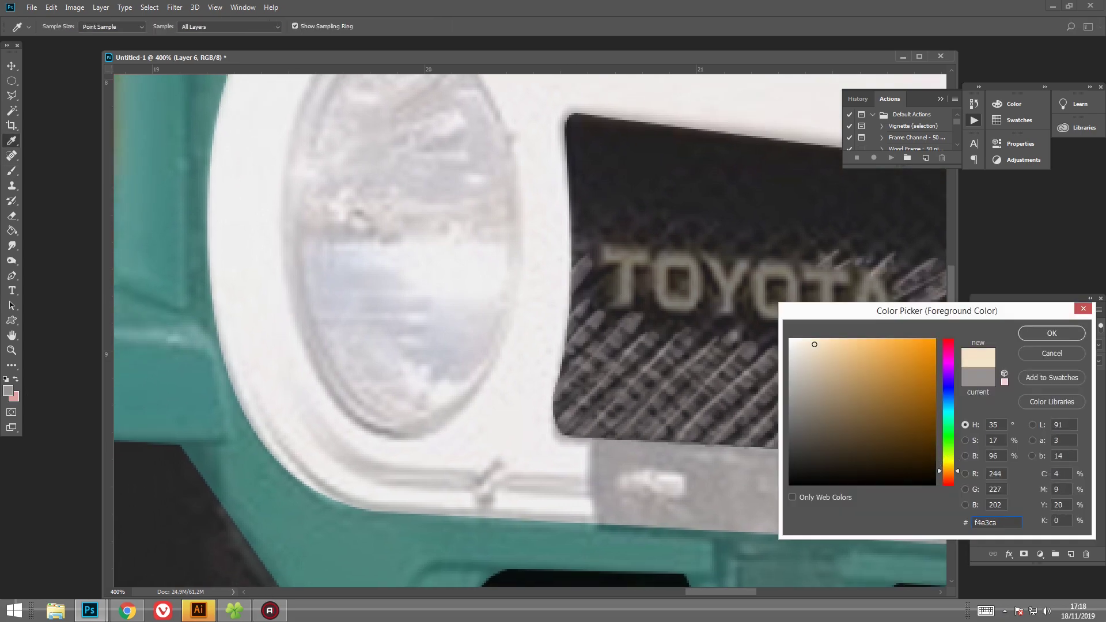
click(1055, 329)
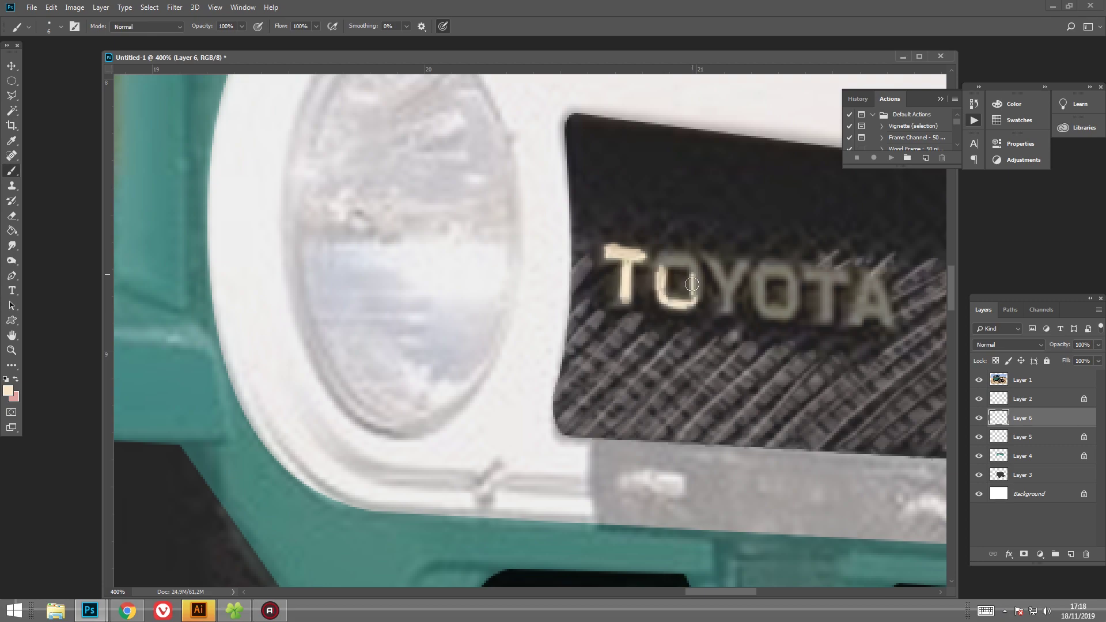
Brush cream over the O letters of TOYOTA, hiding the reference photo to check.
scroll(664, 257, right, 3)
scroll(663, 263, down, 1)
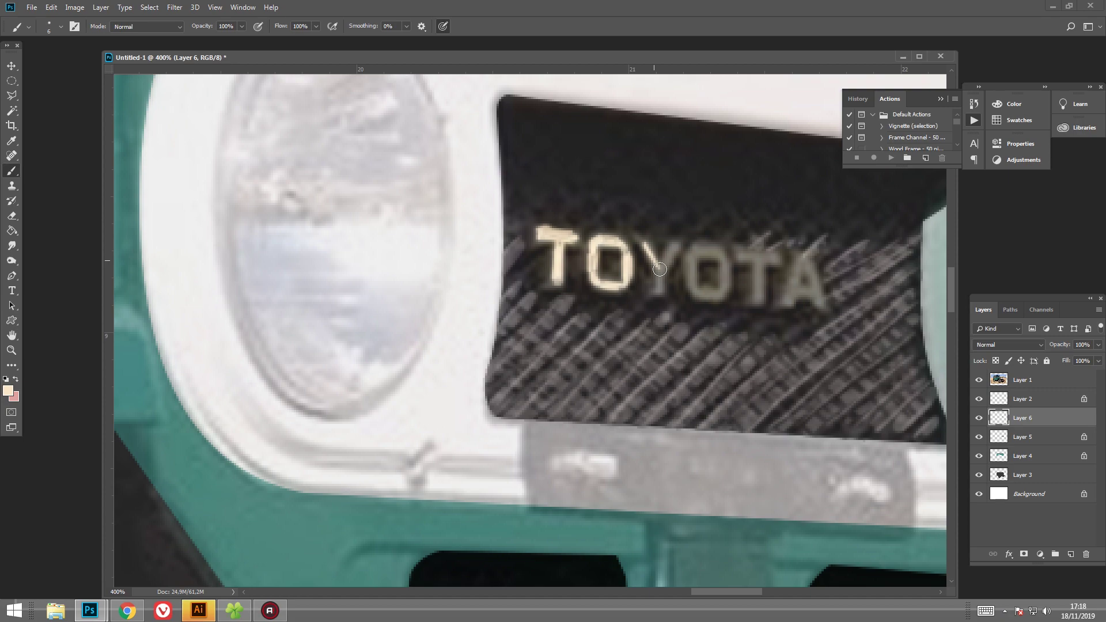
scroll(650, 247, right, 3)
scroll(640, 256, down, 1)
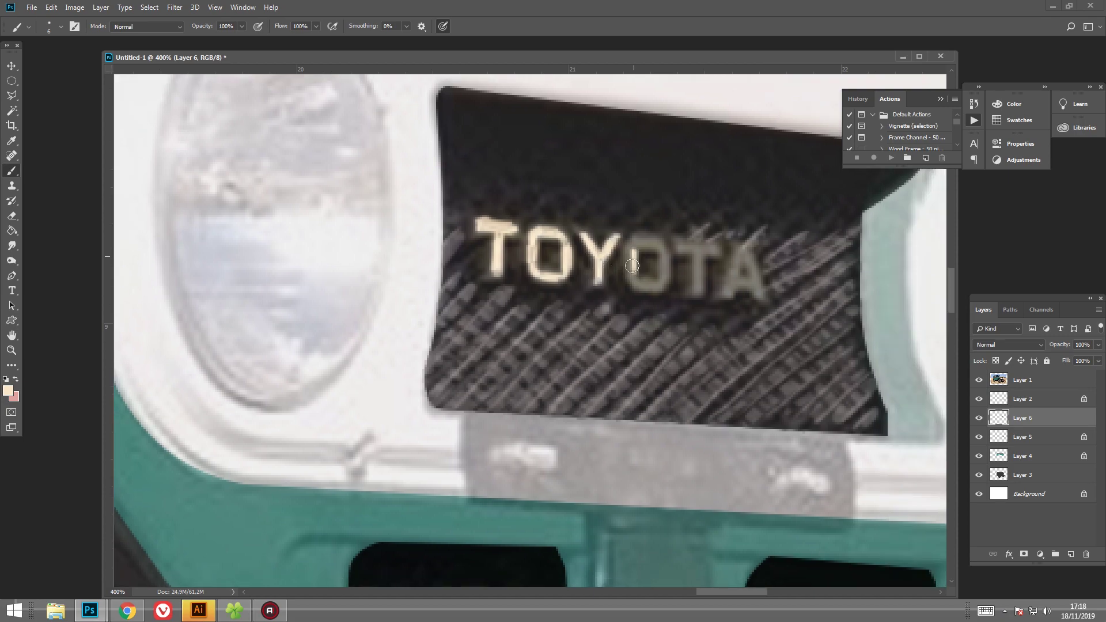
mouse_move(656, 283)
mouse_down()
mouse_move(665, 262)
mouse_move(697, 291)
mouse_move(680, 263)
mouse_up()
scroll(697, 291, right, 3)
click(979, 380)
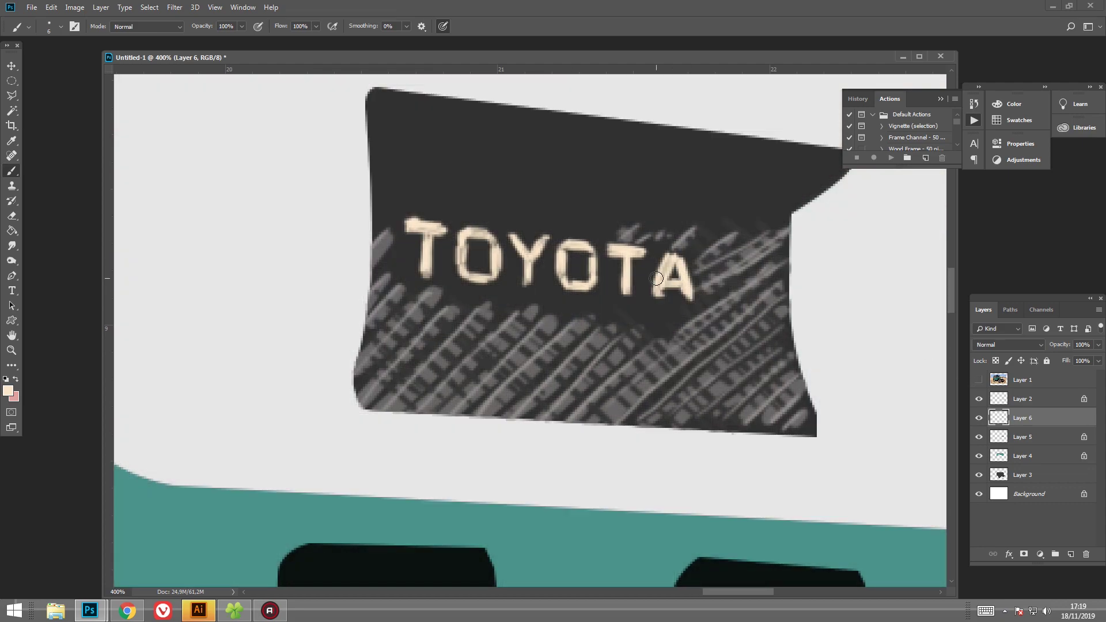
drag(595, 263, 564, 283)
drag(461, 268, 498, 245)
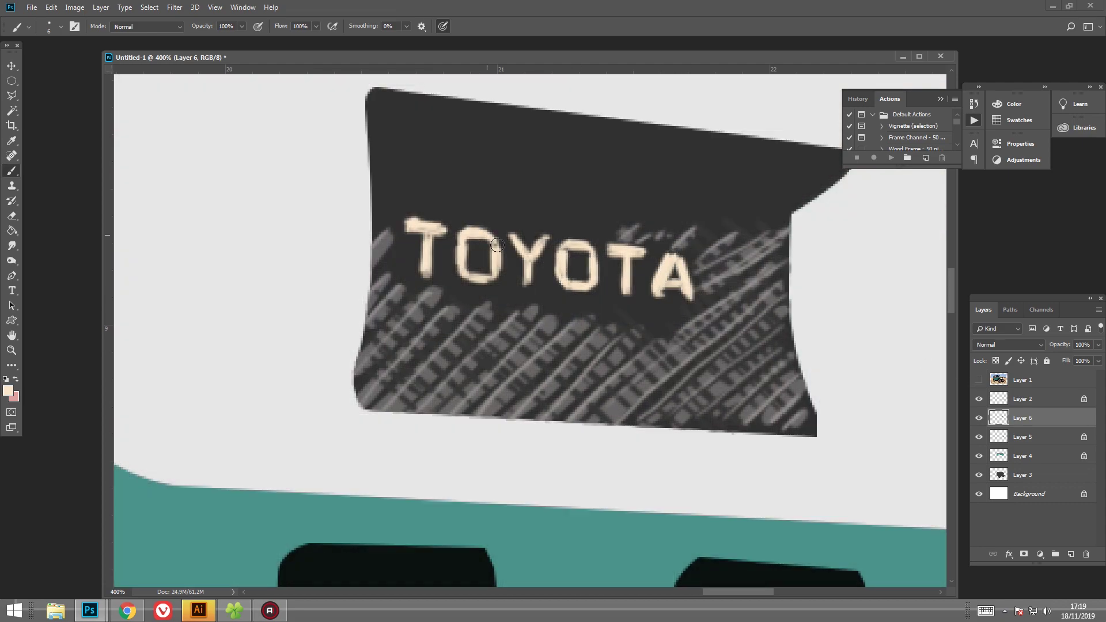
Pick a dark colour and paint shadow strokes beside the O and Y.
key(i)
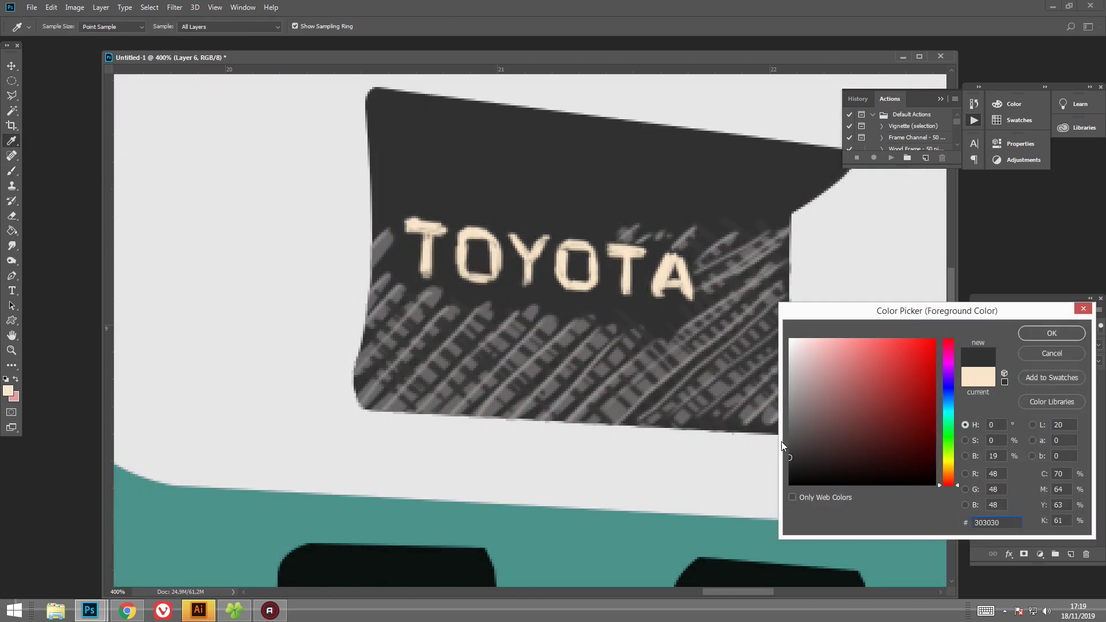
click(1052, 334)
key(b)
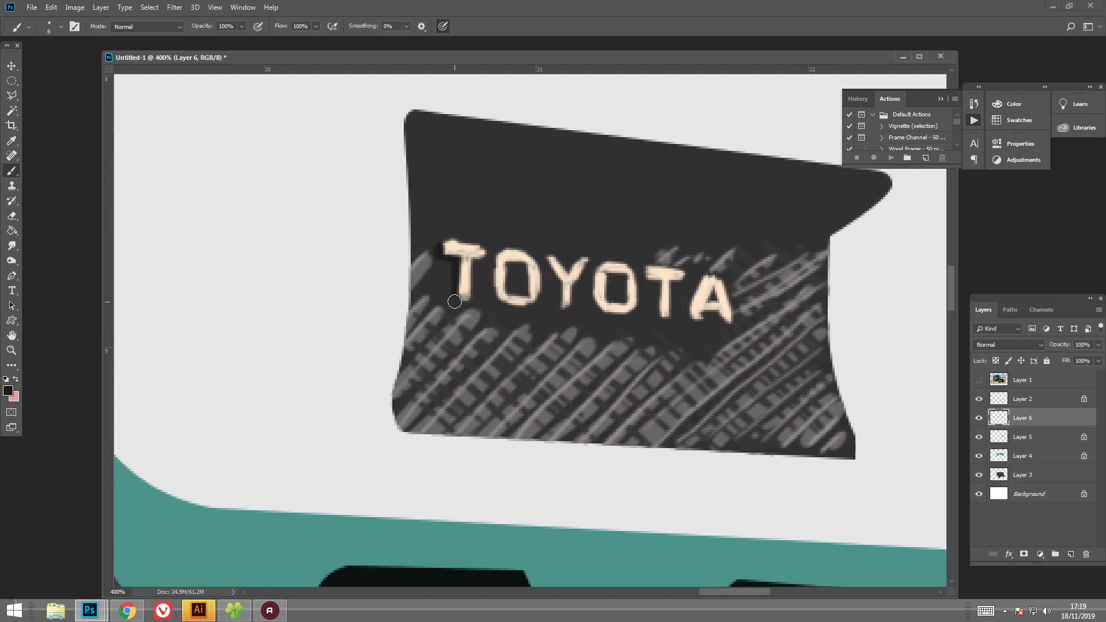
mouse_move(525, 279)
mouse_down()
mouse_move(558, 306)
mouse_move(610, 316)
mouse_up()
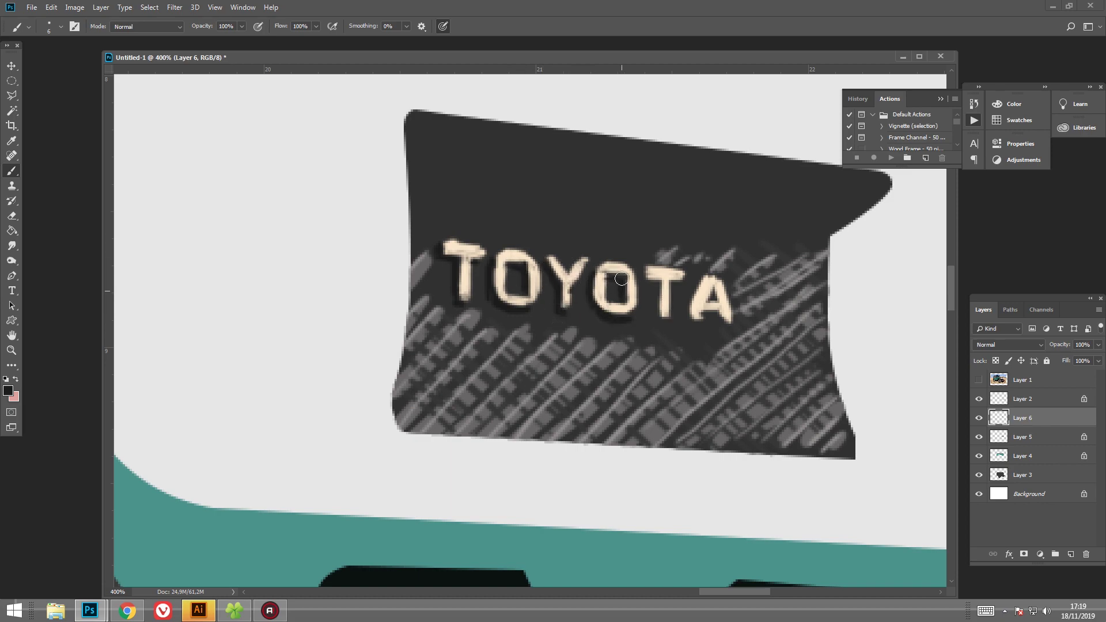
mouse_move(622, 279)
mouse_down()
mouse_move(581, 276)
mouse_move(651, 312)
mouse_up()
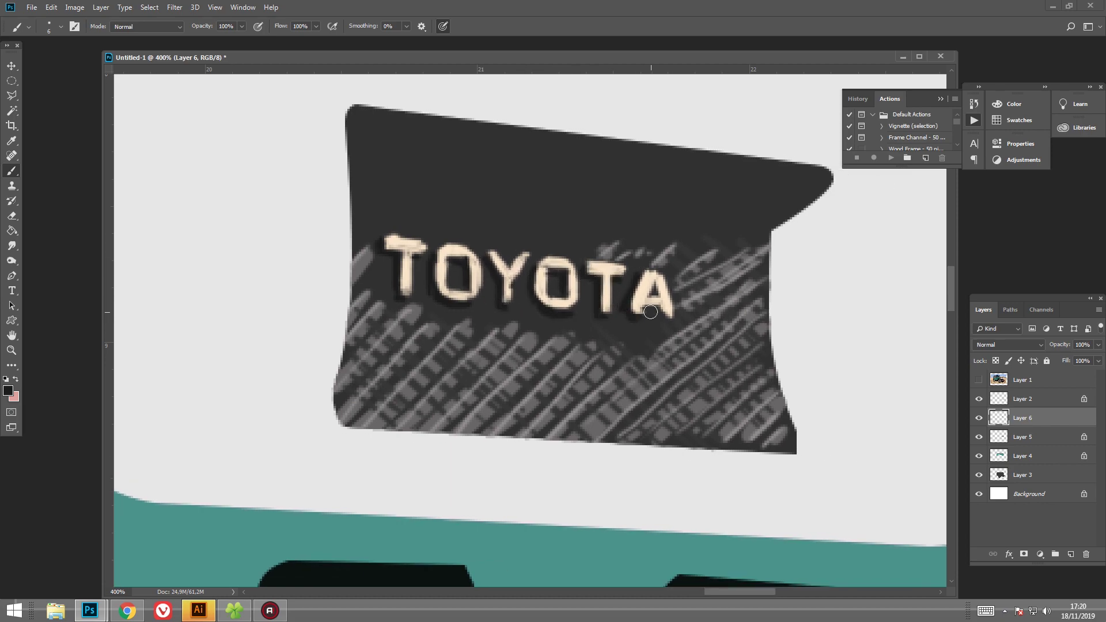
Choose another colour, then reopen the foreground picker for near-black 151515.
scroll(448, 318, up, 2)
click(8, 391)
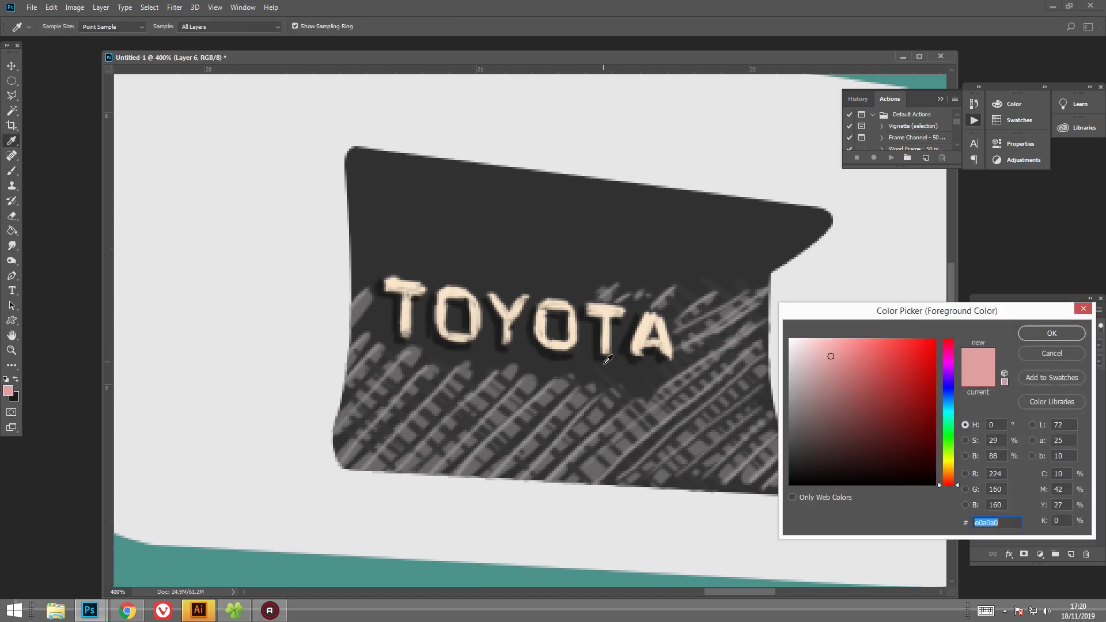
click(1057, 331)
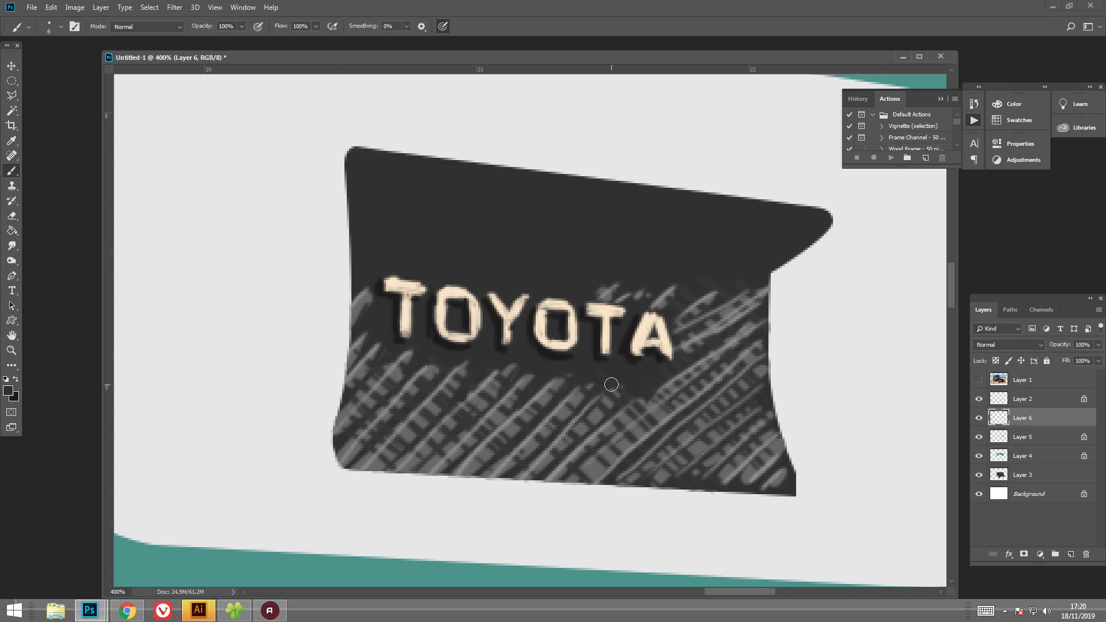
scroll(648, 403, left, 3)
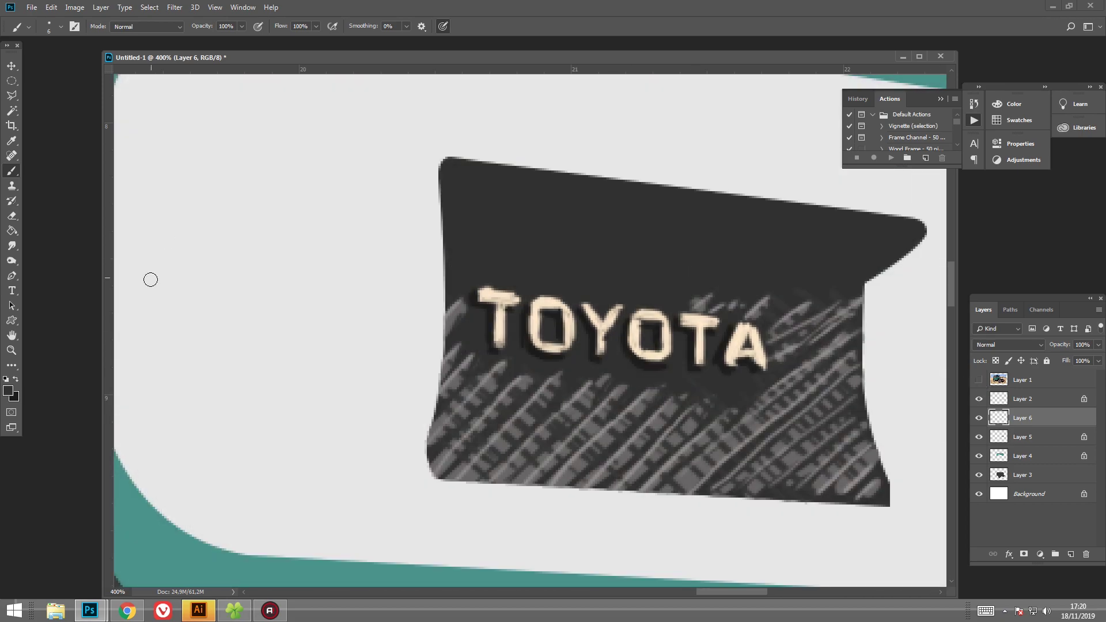
click(8, 391)
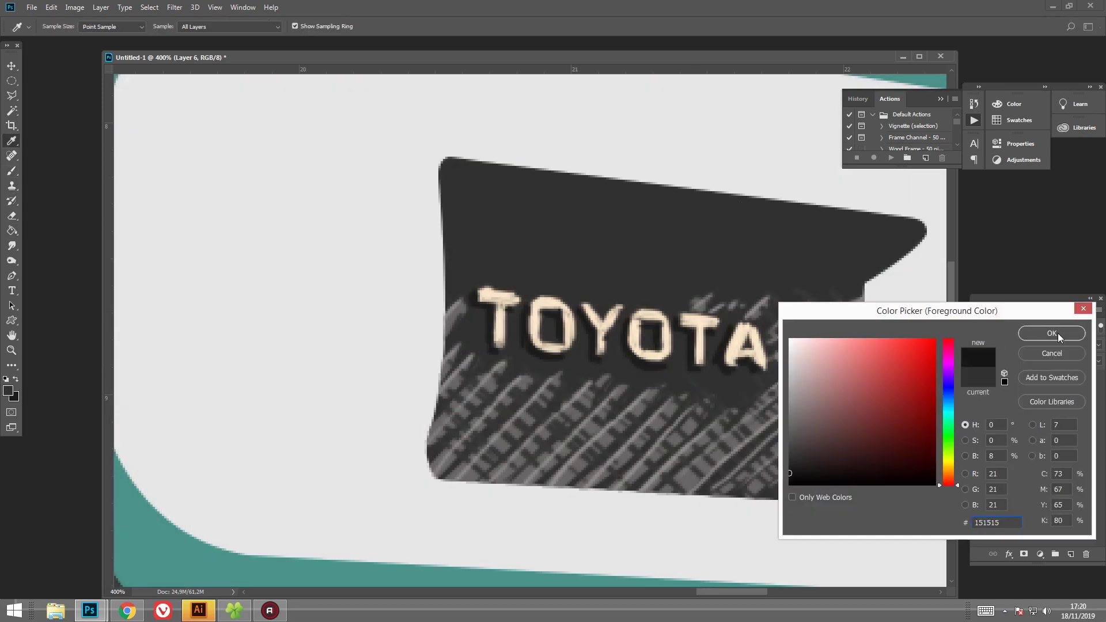
Magic Wand-select the grille plate and paint its top band near-black with a large brush.
key(Return)
key(w)
shift+click(673, 248)
key(b)
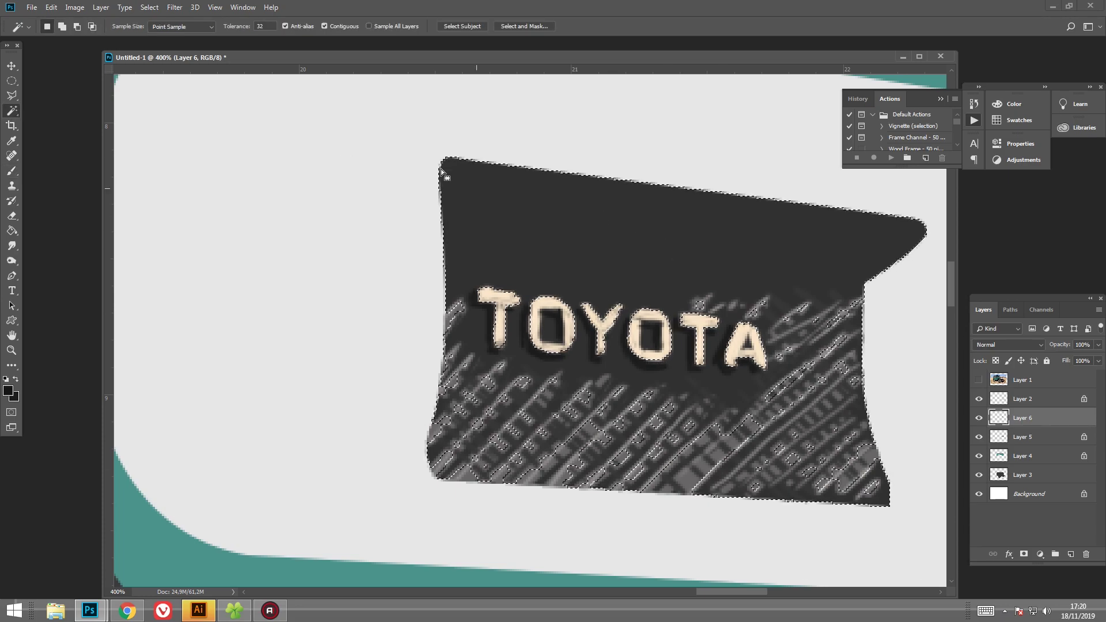
right_click(631, 210)
drag(519, 75, 865, 93)
key(ctrl+d)
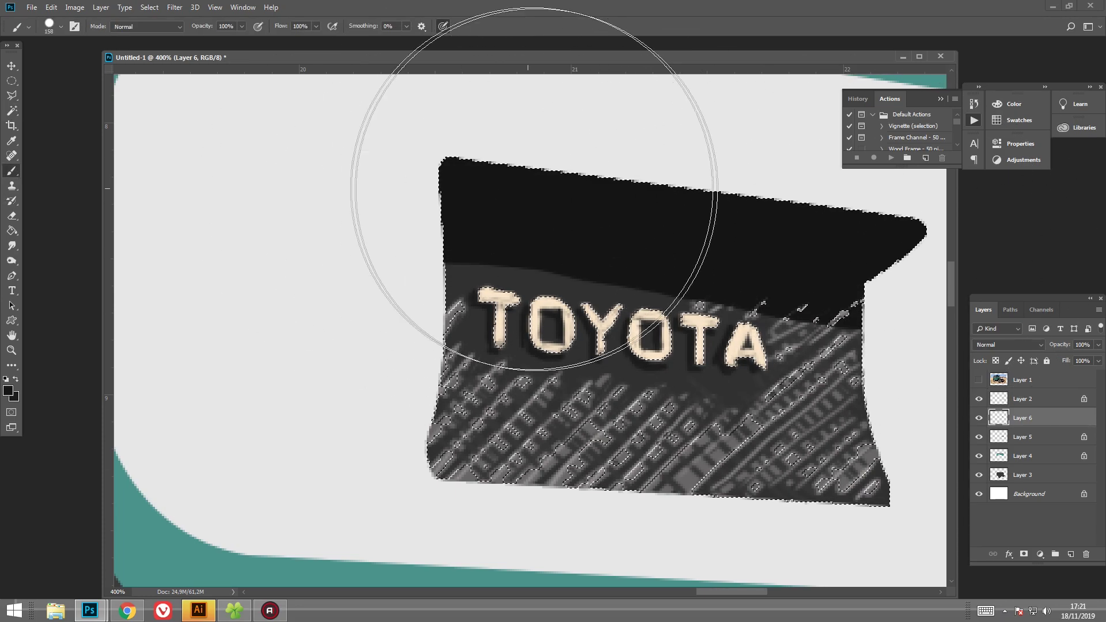
Paint a black edge down the plate's right side with a 29 px brush.
mouse_move(531, 198)
mouse_down()
mouse_move(790, 247)
mouse_move(772, 279)
mouse_up()
right_click(733, 254)
drag(427, 249, 537, 261)
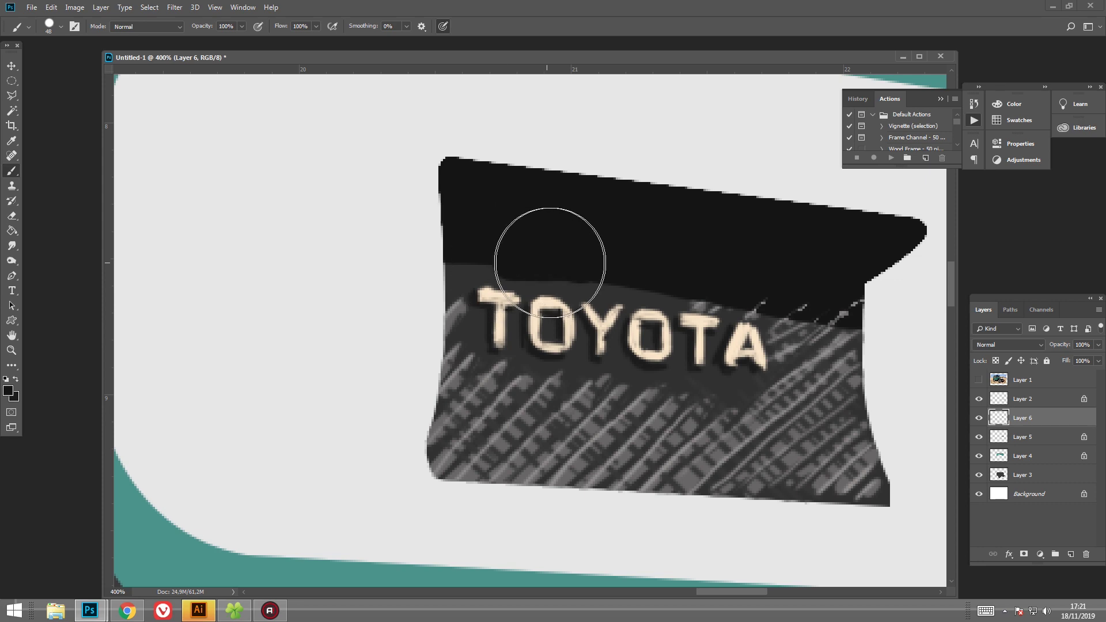
key(ctrl+z)
right_click(508, 253)
key(Return)
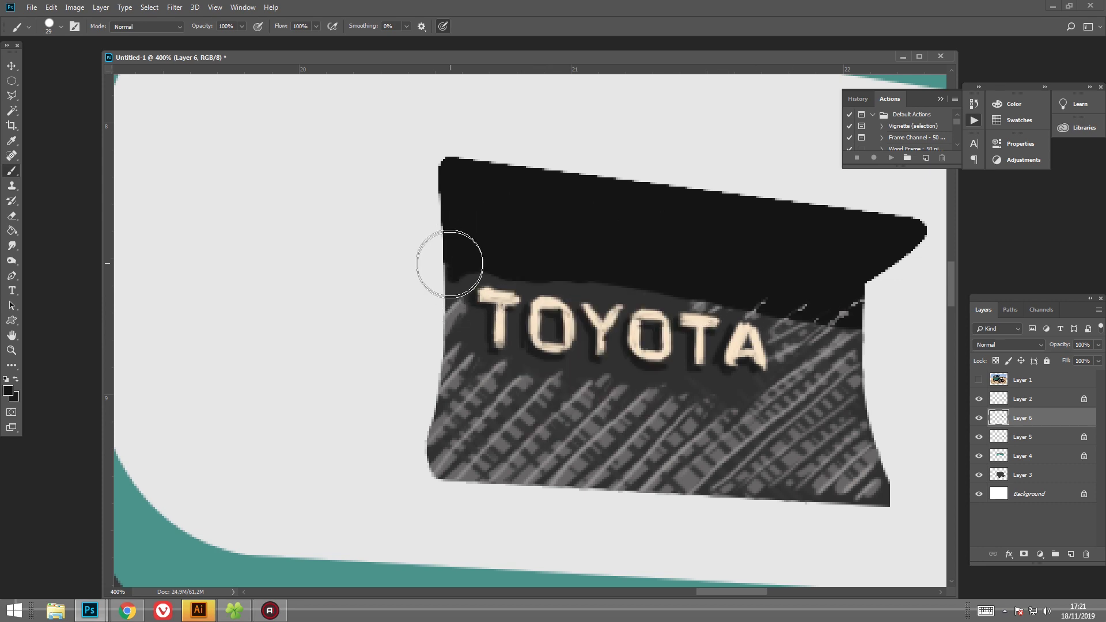
drag(857, 300, 758, 267)
mouse_move(760, 342)
mouse_down()
mouse_move(757, 268)
mouse_move(786, 425)
mouse_up()
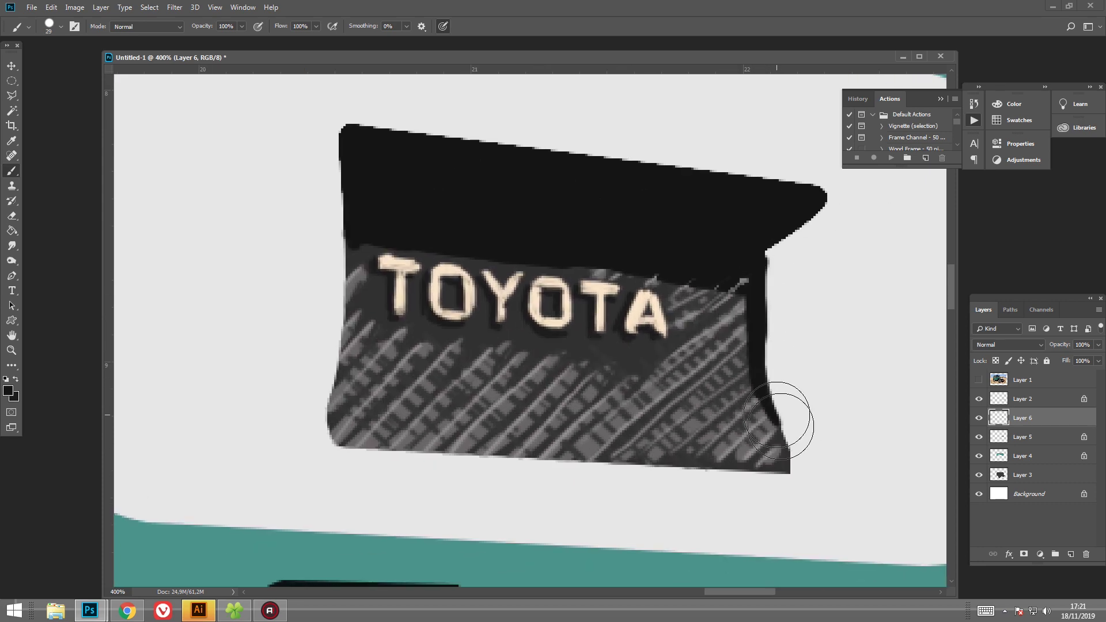
key(ctrl+minus)
key(ctrl+minus)
key(ctrl+minus)
key(ctrl+minus)
Show the reference photo (Layer 1) under the drawing and zoom in on the turn-signal area.
drag(850, 396, 827, 382)
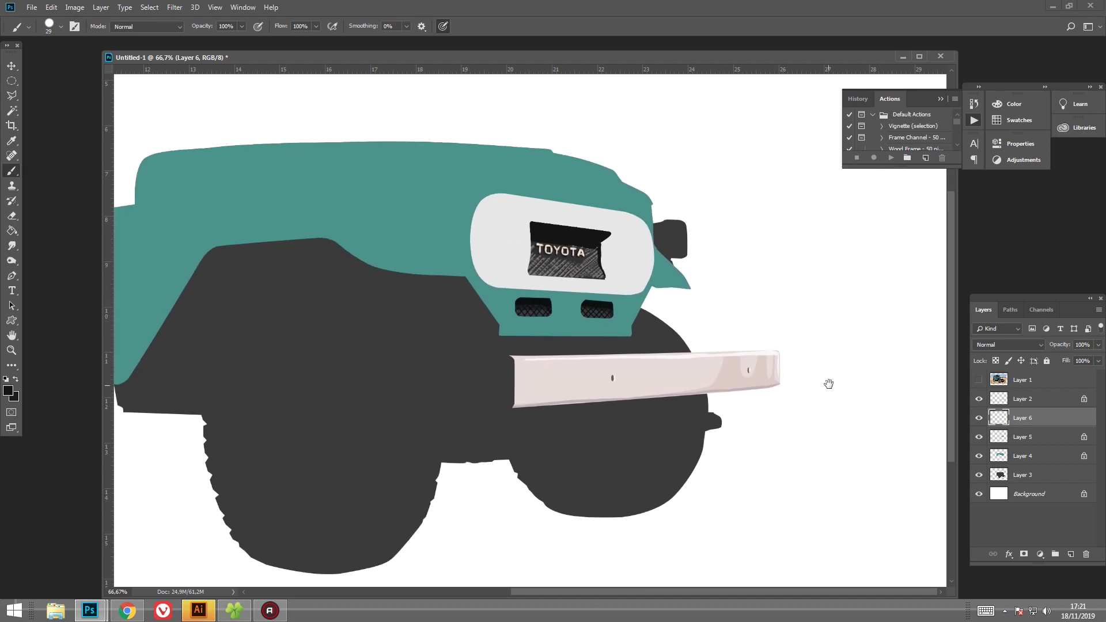
click(980, 380)
drag(758, 317, 810, 351)
key(ctrl+plus)
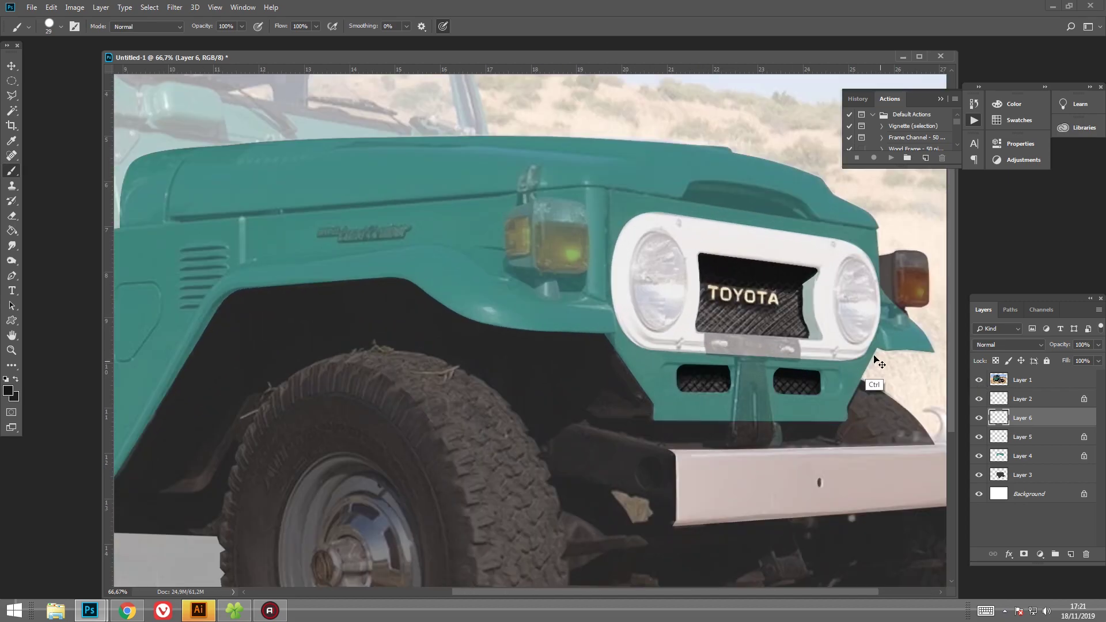
key(ctrl+plus)
Switch to Layer 4 and set the brush size to 12 px.
key(alt+bracketleft)
key(alt+bracketleft)
right_click(744, 201)
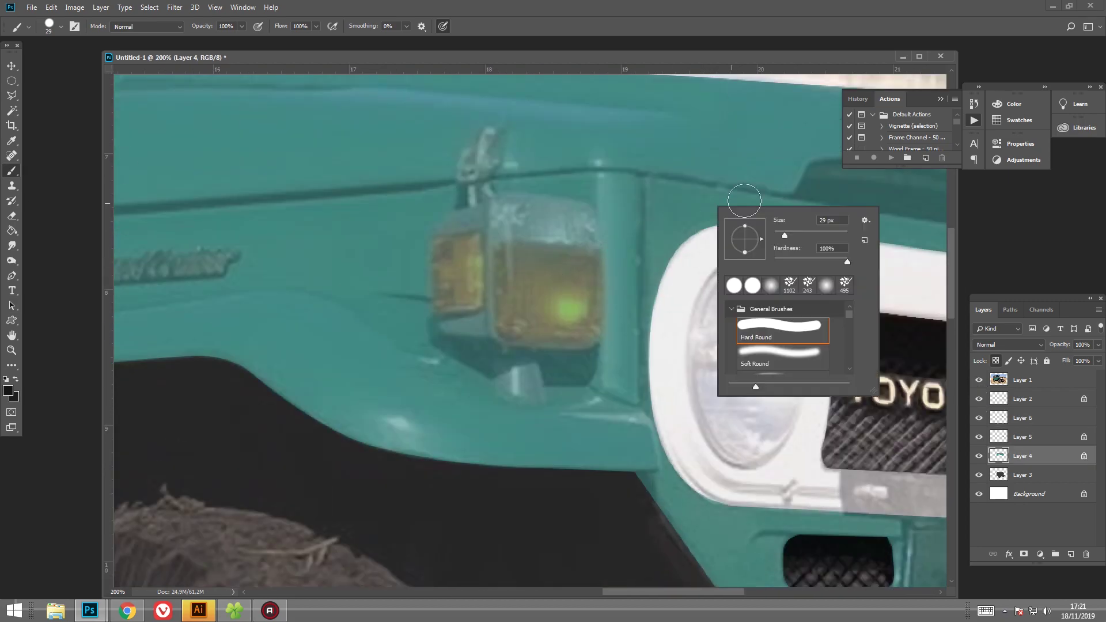
text(12)
key(Return)
drag(646, 180, 645, 317)
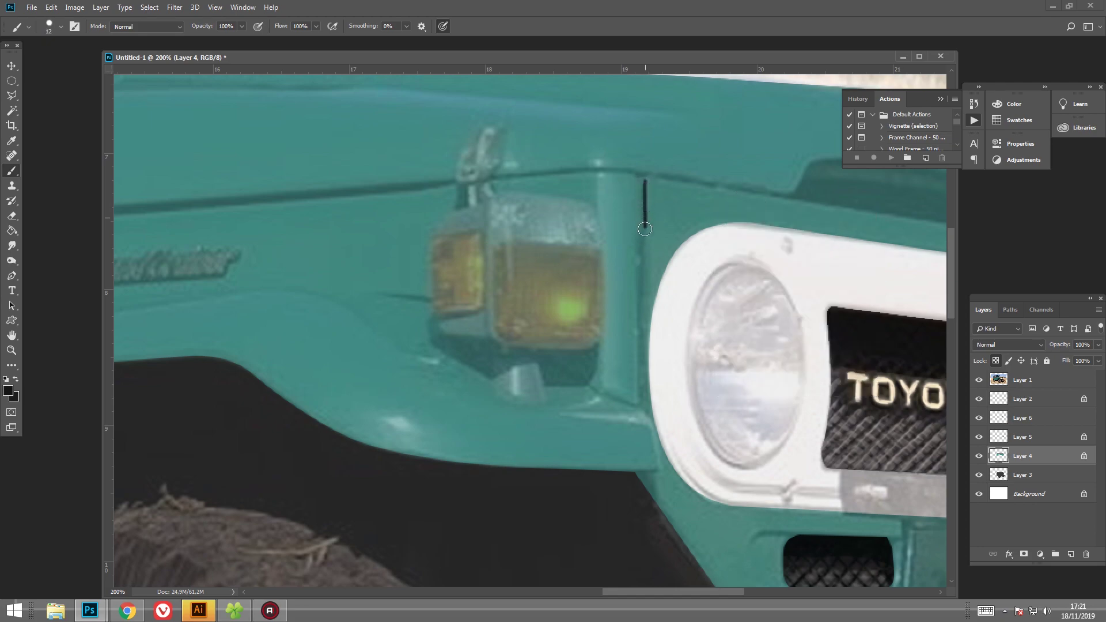
key(ctrl+z)
Draw black lines along the body crease and around the hood bump.
mouse_move(639, 421)
mouse_down()
mouse_move(638, 169)
mouse_move(573, 253)
mouse_move(580, 263)
mouse_move(339, 219)
mouse_move(612, 267)
mouse_move(416, 248)
mouse_move(595, 275)
mouse_up()
key(ctrl+z)
mouse_move(434, 246)
mouse_down()
mouse_move(686, 289)
mouse_move(796, 324)
mouse_up()
mouse_move(398, 255)
mouse_down()
mouse_move(495, 228)
mouse_move(683, 297)
mouse_up()
mouse_move(811, 367)
mouse_down()
mouse_move(500, 251)
mouse_move(536, 219)
mouse_up()
drag(581, 301, 918, 255)
Create a new layer (Layer 7) and set a 10 px brush.
key(ctrl+shift+n)
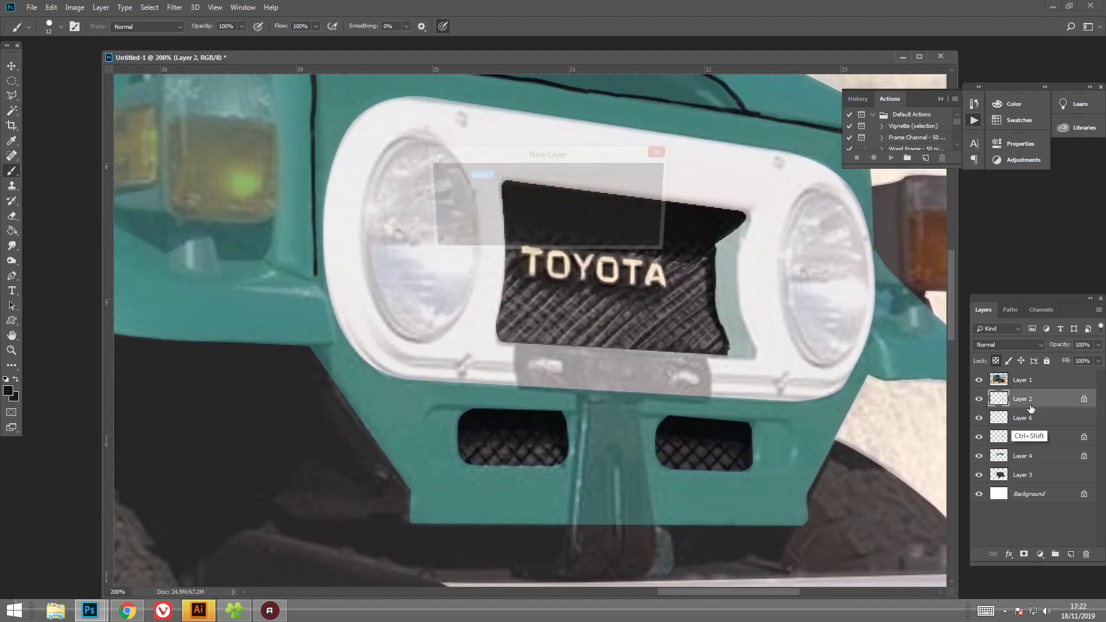
key(Return)
drag(331, 345, 366, 348)
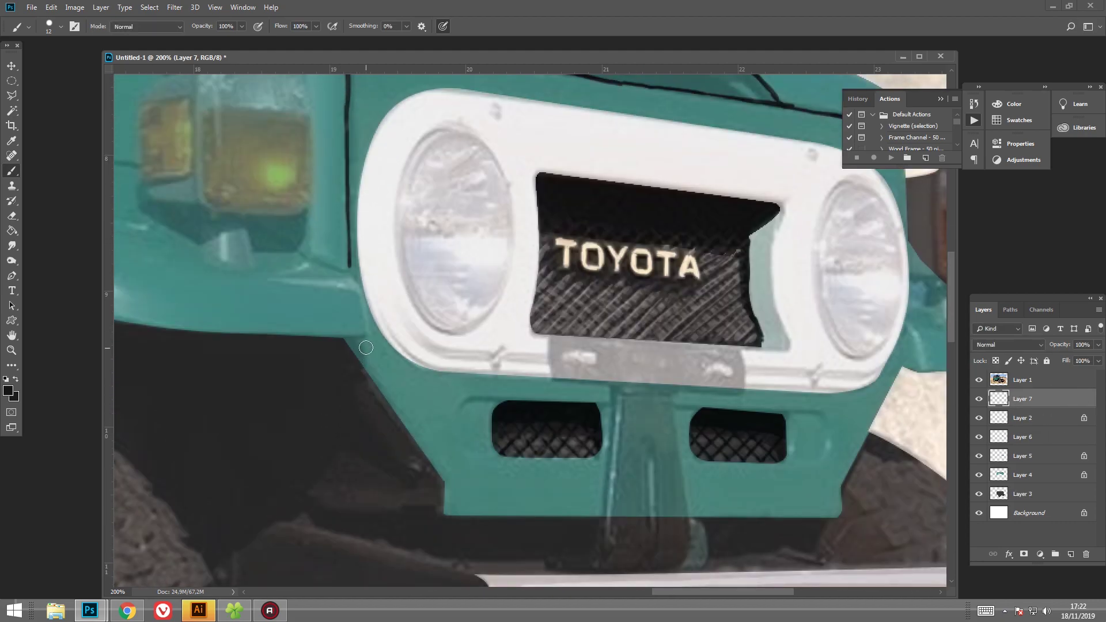
right_click(418, 318)
key(Return)
right_click(344, 341)
key(Return)
Outline the front panel's lower edge, the fender and the hood edge in black.
drag(344, 342, 446, 480)
mouse_move(446, 480)
mouse_down()
mouse_move(403, 409)
mouse_move(558, 447)
mouse_up()
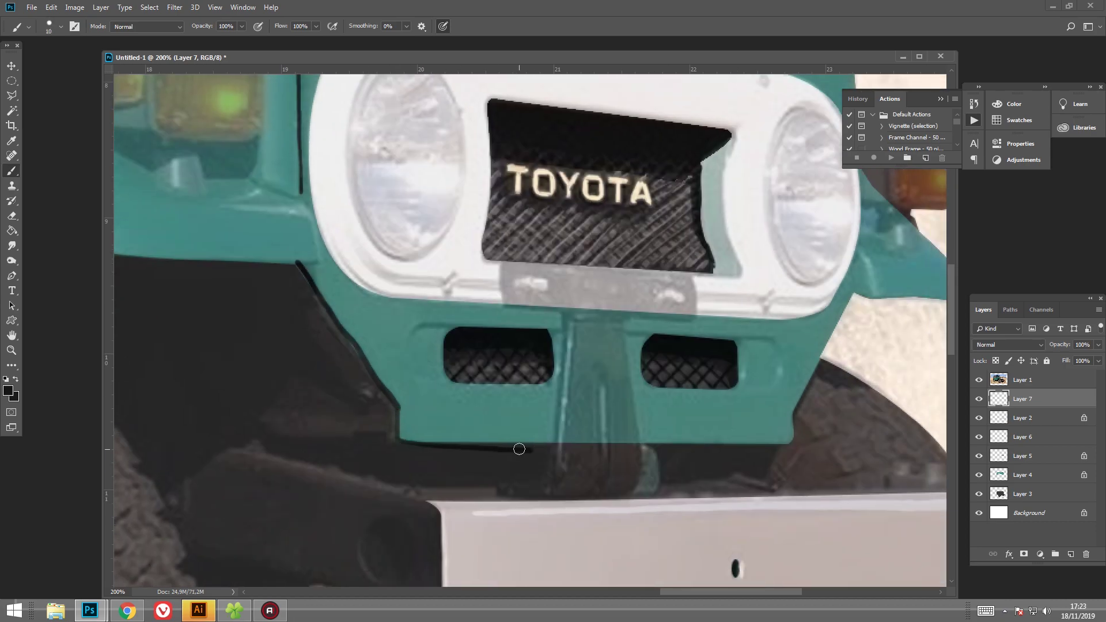
drag(647, 427, 414, 401)
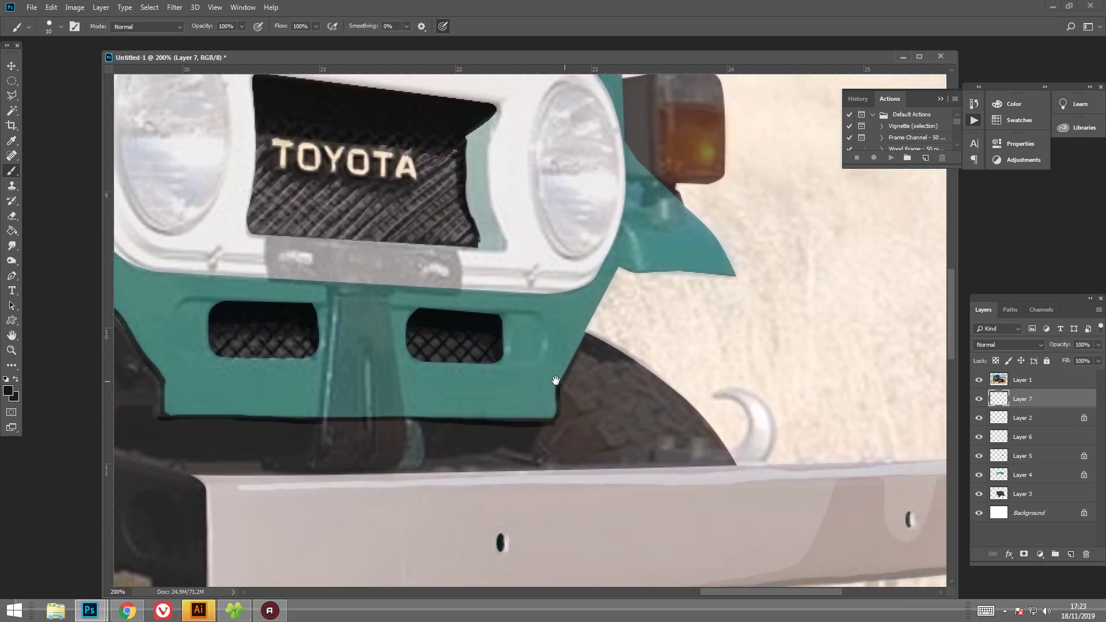
mouse_move(557, 390)
mouse_down()
mouse_move(735, 277)
mouse_move(660, 406)
mouse_up()
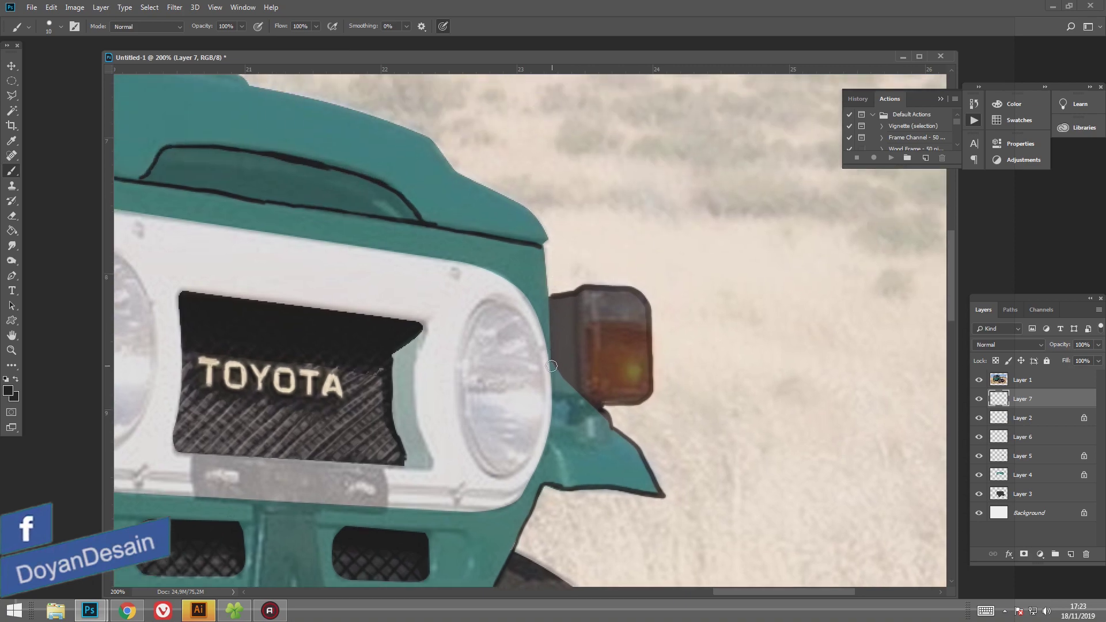
drag(609, 202, 828, 450)
mouse_move(479, 254)
mouse_down()
mouse_move(693, 340)
mouse_move(746, 400)
mouse_up()
drag(524, 333, 663, 349)
key(ctrl+z)
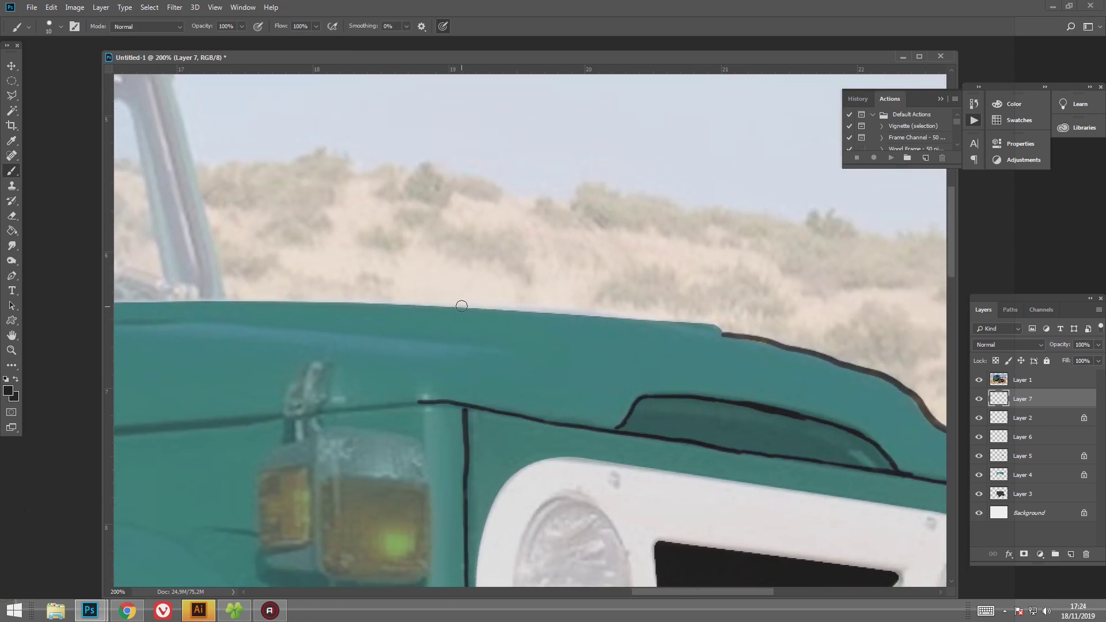
drag(455, 306, 576, 317)
Trace the windscreen pillar and the roof line in black.
mouse_move(209, 272)
mouse_down()
mouse_move(558, 302)
mouse_move(576, 370)
mouse_up()
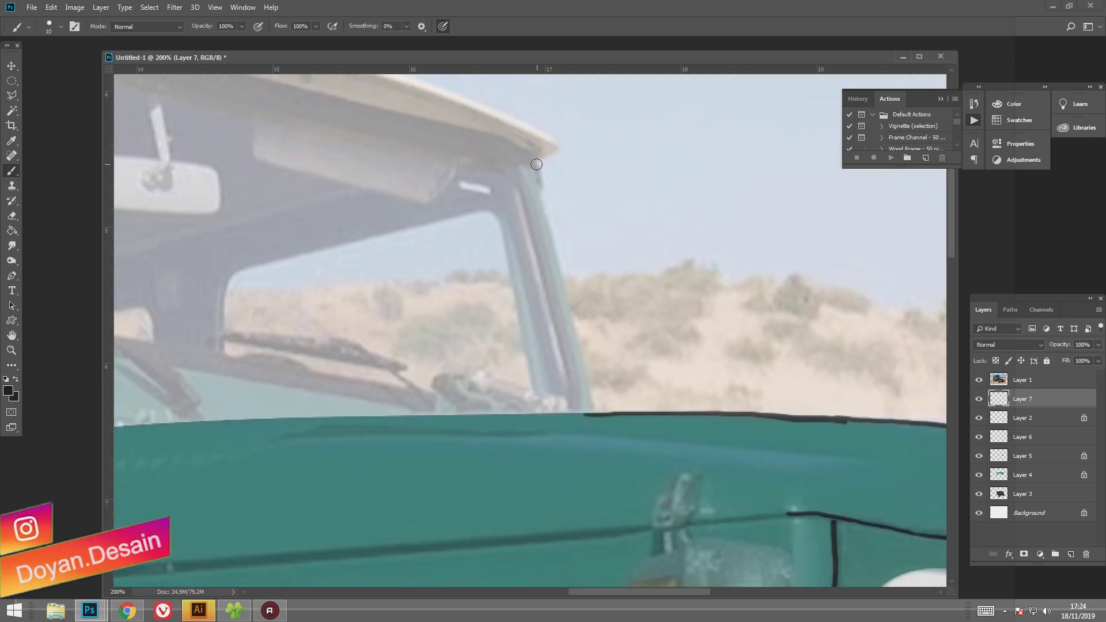
mouse_move(531, 167)
mouse_down()
mouse_move(600, 398)
mouse_move(606, 370)
mouse_up()
mouse_move(286, 250)
mouse_down()
mouse_move(464, 269)
mouse_move(704, 346)
mouse_move(781, 390)
mouse_up()
mouse_move(35, 171)
mouse_down()
mouse_move(430, 265)
mouse_move(193, 202)
mouse_up()
mouse_move(193, 208)
mouse_down()
mouse_move(465, 257)
mouse_move(657, 310)
mouse_up()
drag(430, 311, 729, 264)
key(ctrl+z)
mouse_move(555, 287)
mouse_down()
mouse_move(699, 267)
mouse_move(561, 252)
mouse_move(721, 276)
mouse_up()
key(ctrl+z)
Zoom out to the whole drawing and hide the reference photo.
key(ctrl+minus)
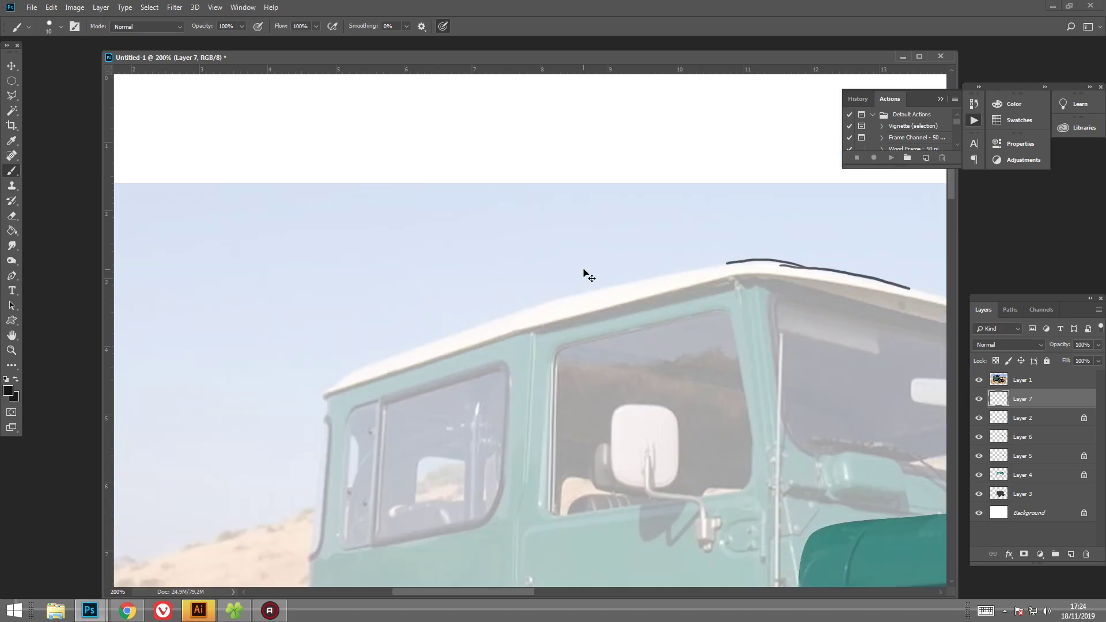
key(ctrl+minus)
key(ctrl+minus)
click(979, 381)
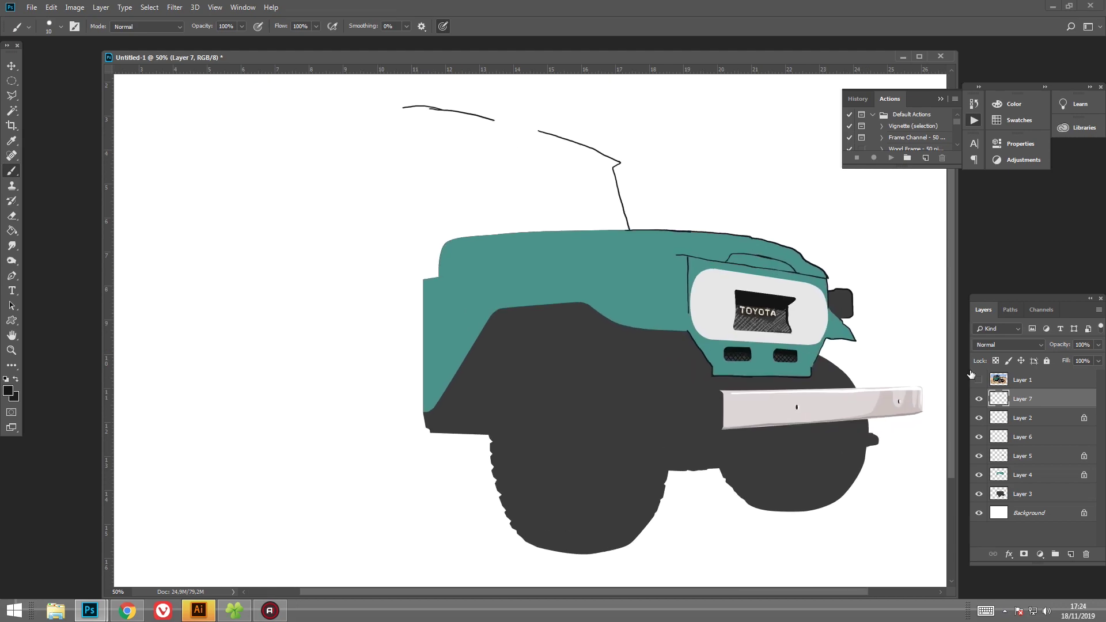
Show the reference photo again and outline the turn lamp's top and mounting bracket.
click(979, 379)
key(ctrl+plus)
key(ctrl+plus)
key(ctrl+plus)
drag(646, 349, 859, 491)
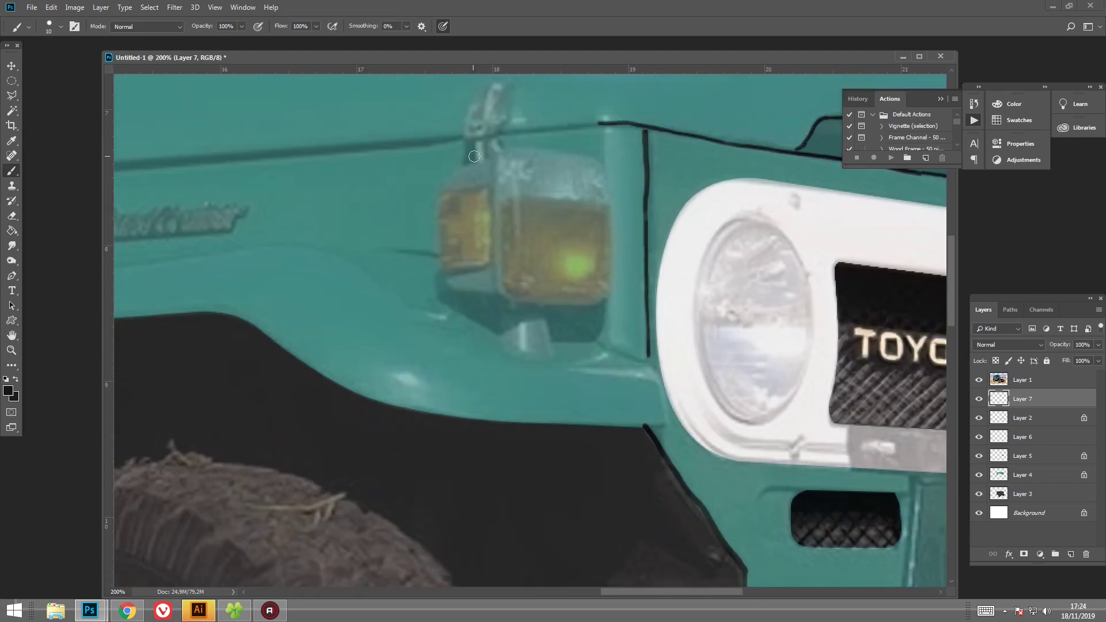
mouse_move(483, 278)
mouse_down()
mouse_move(643, 213)
mouse_move(541, 211)
mouse_move(551, 352)
mouse_move(597, 411)
mouse_move(541, 395)
mouse_up()
drag(576, 346, 530, 367)
Add red hatch strokes on the lamp lens and outline the bracket above the lamp.
mouse_move(501, 241)
mouse_down()
mouse_move(594, 379)
mouse_move(574, 236)
mouse_up()
mouse_move(506, 274)
mouse_down()
mouse_move(600, 289)
mouse_move(595, 320)
mouse_up()
drag(584, 248, 585, 318)
mouse_move(572, 248)
mouse_down()
mouse_move(574, 320)
mouse_move(559, 299)
mouse_up()
drag(435, 248, 460, 168)
drag(462, 173, 502, 136)
Outline the fender, the bumper edge and the grille surround's left, bottom and right edges.
drag(296, 295, 433, 308)
mouse_move(552, 370)
mouse_down()
mouse_move(647, 411)
mouse_move(665, 480)
mouse_up()
drag(697, 426, 518, 403)
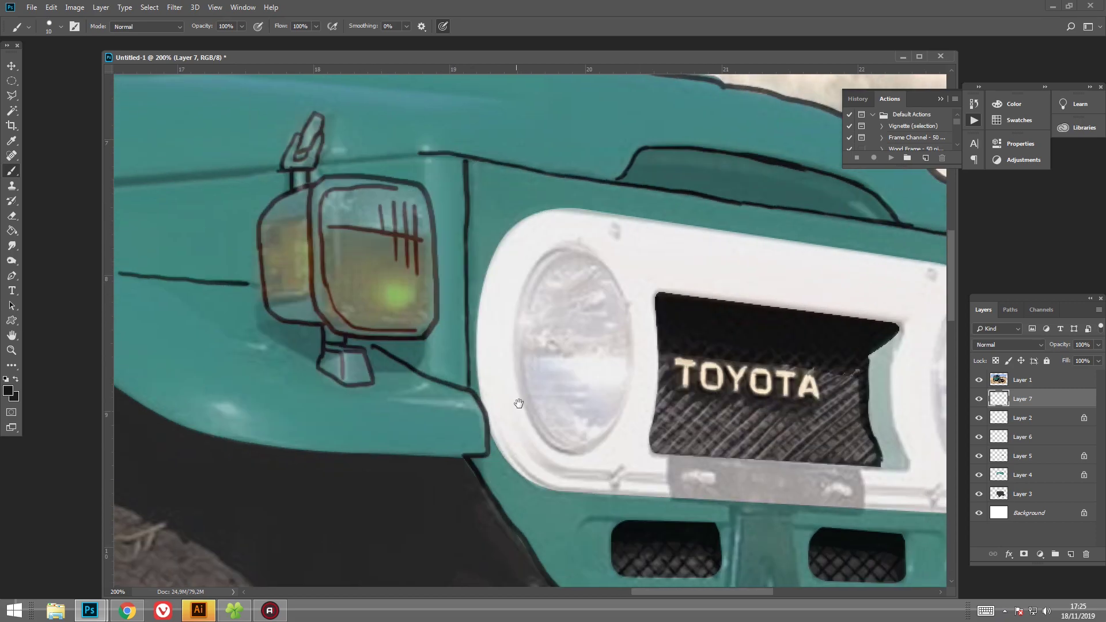
mouse_move(520, 221)
mouse_down()
mouse_move(475, 316)
mouse_move(497, 414)
mouse_up()
mouse_move(497, 414)
mouse_down()
mouse_move(452, 321)
mouse_move(468, 381)
mouse_move(657, 418)
mouse_up()
mouse_move(645, 411)
mouse_down()
mouse_move(474, 379)
mouse_move(703, 398)
mouse_move(602, 409)
mouse_up()
drag(614, 410, 670, 348)
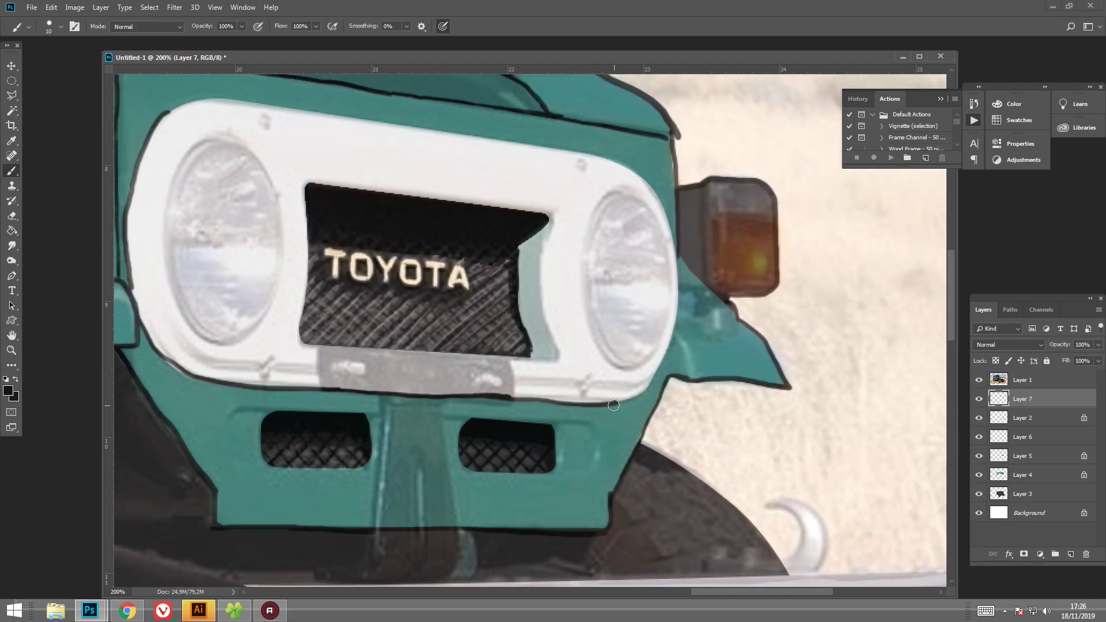
mouse_move(614, 405)
mouse_down()
mouse_move(671, 257)
mouse_move(657, 223)
mouse_up()
Outline the right headlight and trace all four edges of the grille.
drag(657, 225, 635, 262)
mouse_move(594, 196)
mouse_down()
mouse_move(640, 248)
mouse_move(653, 365)
mouse_move(634, 433)
mouse_up()
drag(634, 432, 698, 528)
drag(465, 266, 631, 294)
drag(631, 294, 792, 338)
mouse_move(360, 283)
mouse_down()
mouse_move(452, 271)
mouse_move(634, 298)
mouse_up()
scroll(591, 312, down, 3)
mouse_move(504, 254)
mouse_down()
mouse_move(499, 357)
mouse_move(677, 420)
mouse_move(738, 425)
mouse_move(715, 272)
mouse_up()
drag(484, 247, 714, 275)
Outline the turn lamp's bracket and base, add dark lamp strokes, and outline the vent top.
scroll(486, 300, down, 2)
scroll(485, 301, left, 3)
scroll(586, 317, right, 5)
scroll(586, 317, up, 1)
mouse_move(527, 346)
mouse_down()
mouse_move(502, 366)
mouse_move(519, 328)
mouse_move(546, 334)
mouse_up()
mouse_move(494, 219)
mouse_down()
mouse_move(497, 317)
mouse_move(514, 325)
mouse_move(519, 288)
mouse_up()
scroll(519, 288, left, 5)
scroll(518, 288, down, 4)
mouse_move(459, 334)
mouse_down()
mouse_move(519, 338)
mouse_move(475, 390)
mouse_move(403, 342)
mouse_move(476, 346)
mouse_up()
Outline the lower vent and the bumper's left and top edges, then zoom out.
scroll(368, 321, left, 5)
mouse_move(335, 327)
mouse_down()
mouse_move(415, 387)
mouse_move(475, 379)
mouse_up()
scroll(345, 357, down, 2)
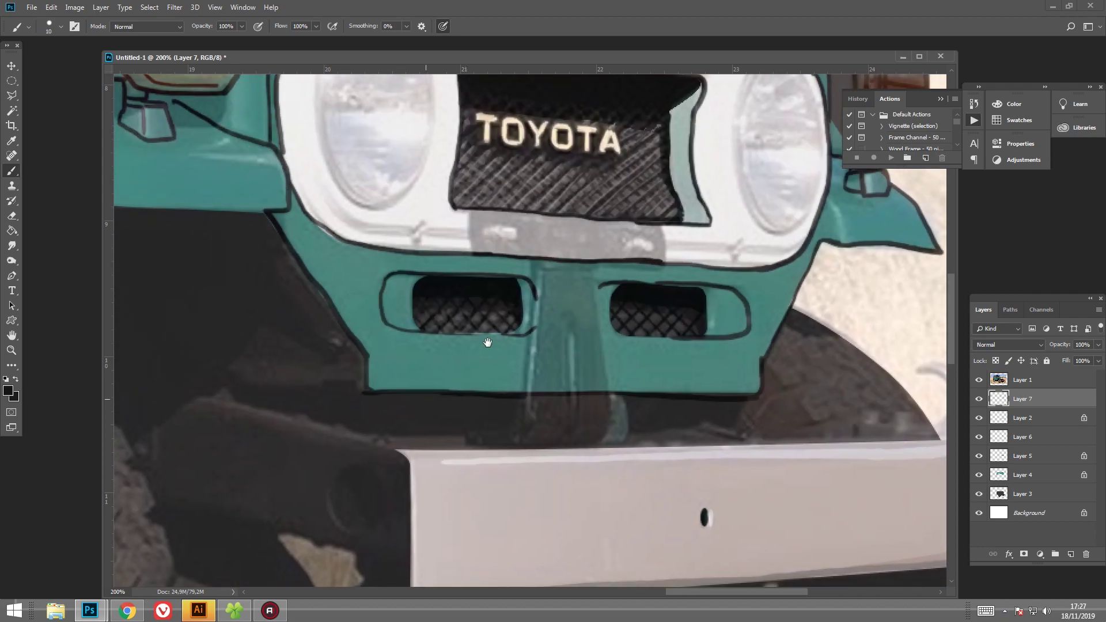
scroll(337, 372, down, 3)
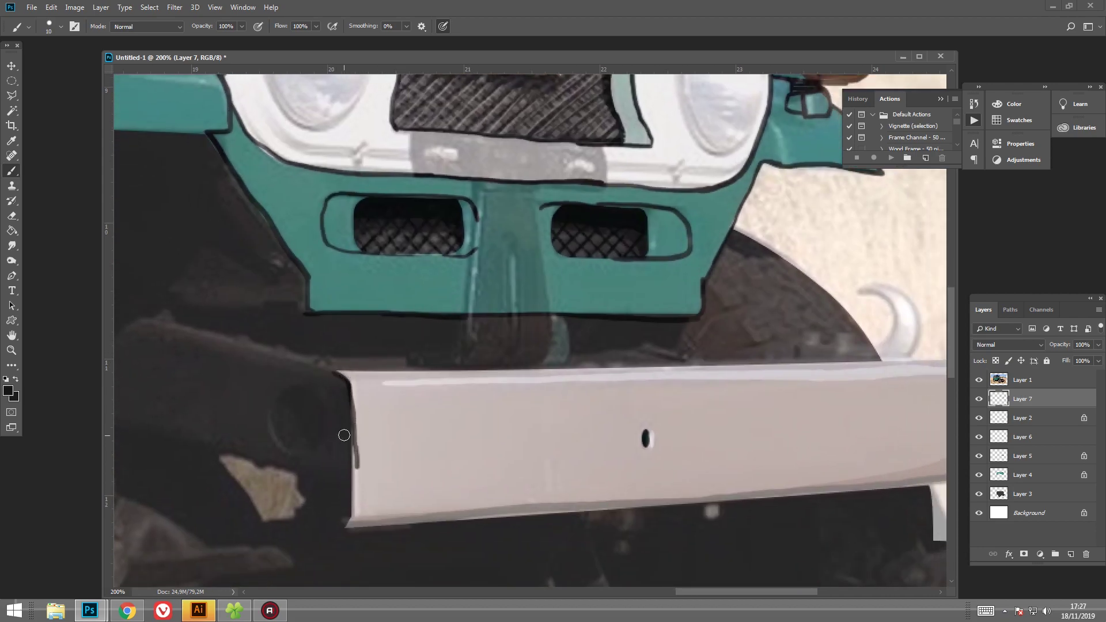
scroll(344, 435, down, 3)
scroll(344, 434, left, 1)
mouse_move(397, 434)
mouse_down()
mouse_move(371, 291)
mouse_move(383, 279)
mouse_up()
scroll(380, 277, right, 4)
drag(328, 310, 463, 312)
scroll(463, 311, right, 3)
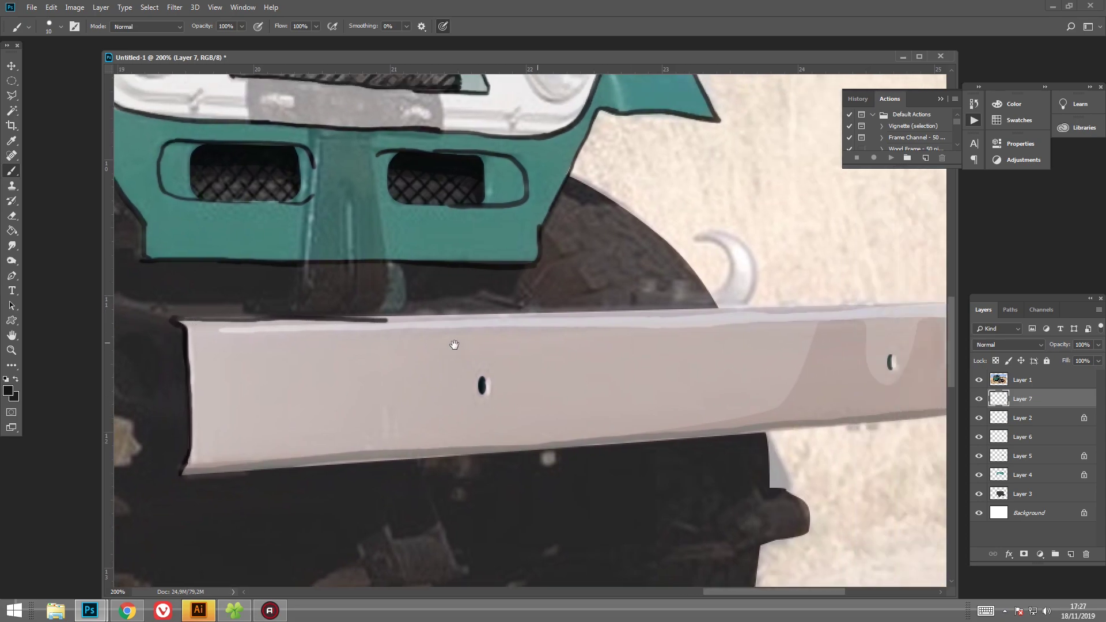
drag(363, 316, 643, 317)
scroll(643, 316, right, 7)
key(ctrl+minus)
key(ctrl+minus)
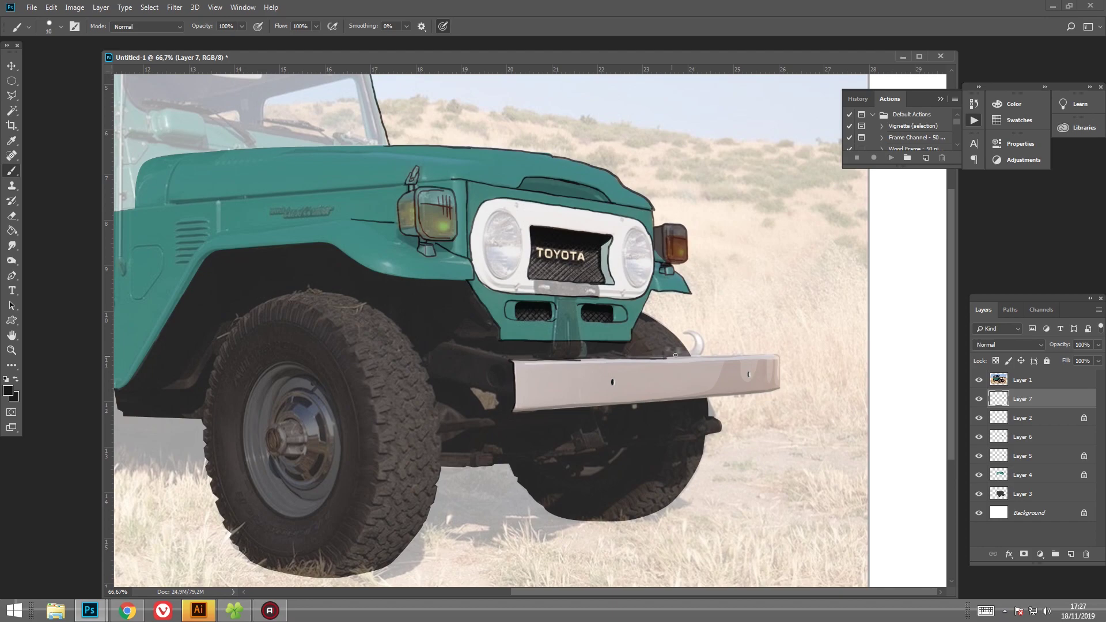
Replace the extra top-right bumper stroke with a black outline along the bumper's bottom edge.
drag(675, 355, 711, 355)
key(ctrl+z)
scroll(523, 370, down, 3)
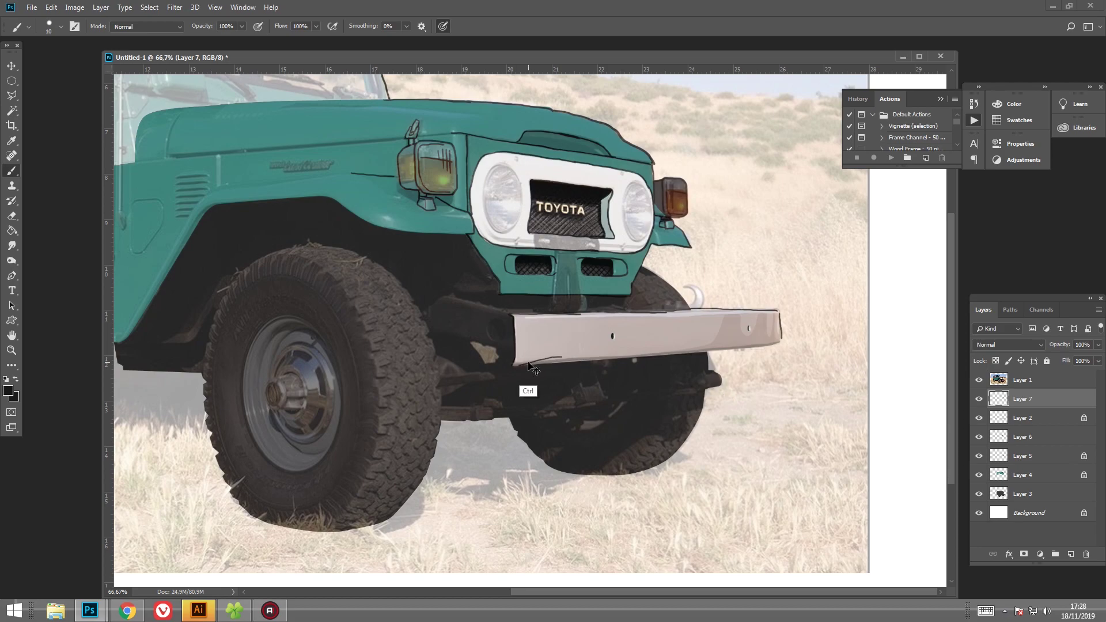
drag(519, 364, 668, 354)
Zoom in on the front and remove the stray lower headlight-rim stroke.
drag(536, 244, 593, 321)
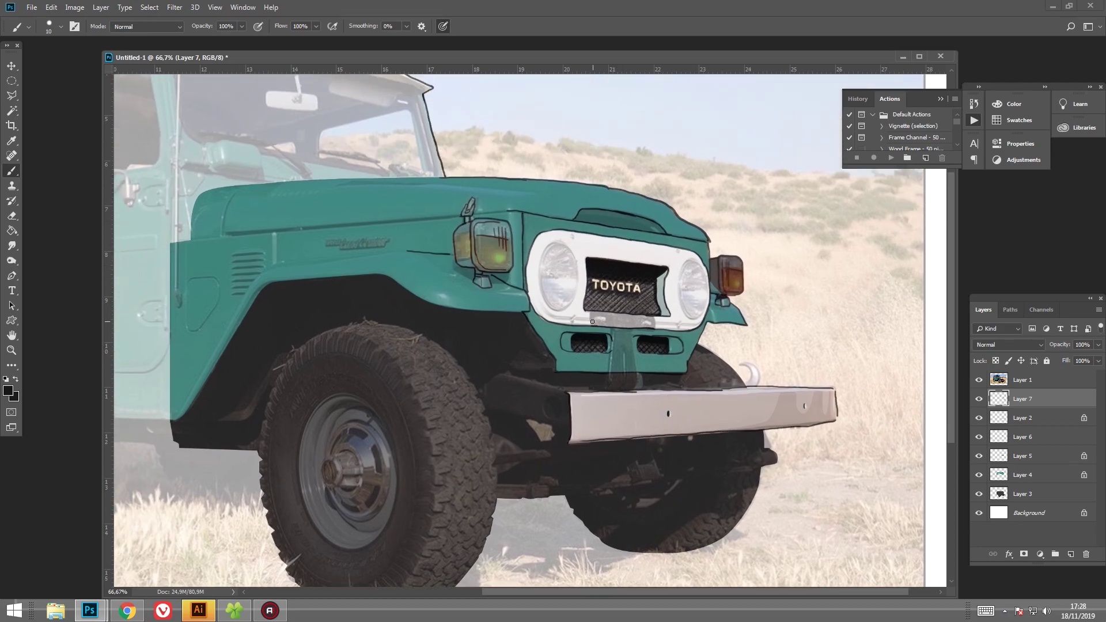
key(ctrl+plus)
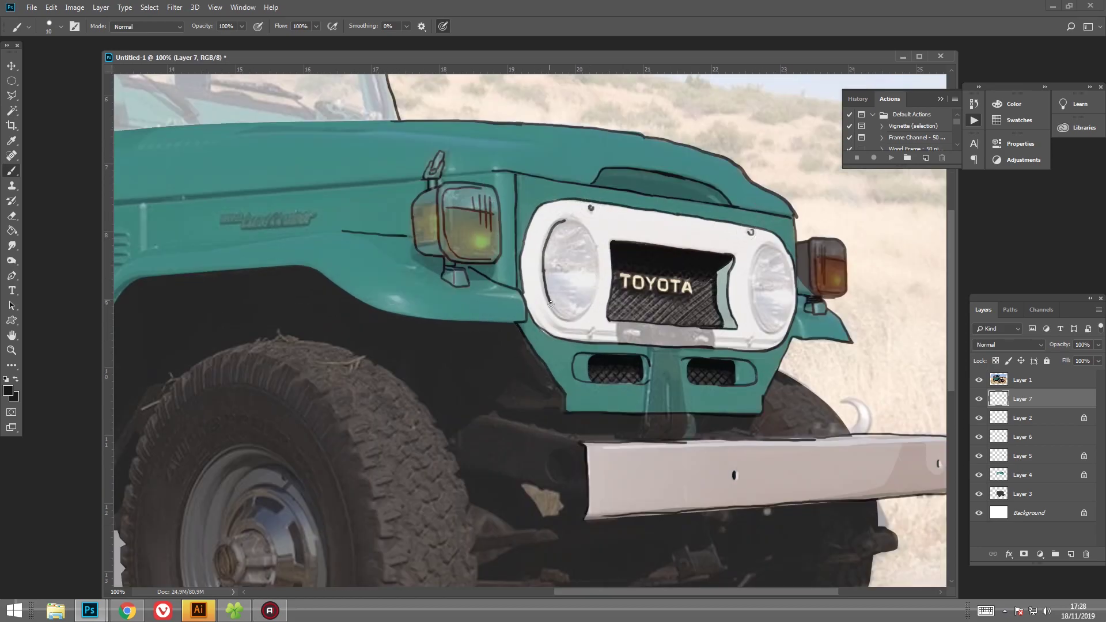
drag(551, 303, 589, 285)
key(ctrl+alt+z)
Ink a black outline along the front fender arch, redrawing the first attempt.
scroll(543, 281, right, 5)
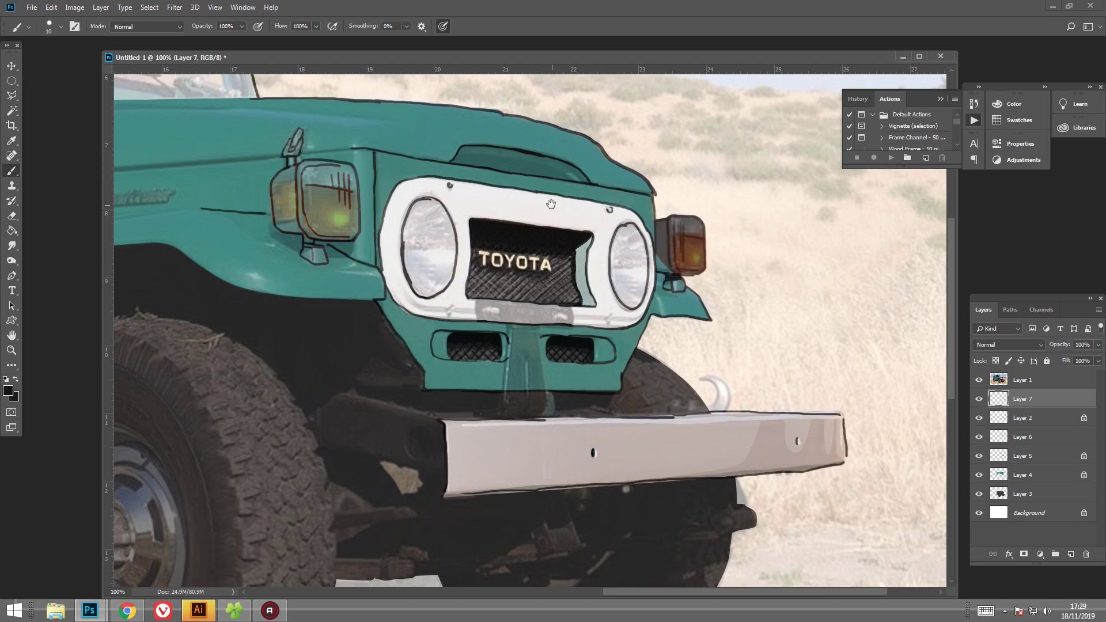
drag(551, 204, 715, 288)
scroll(459, 289, left, 10)
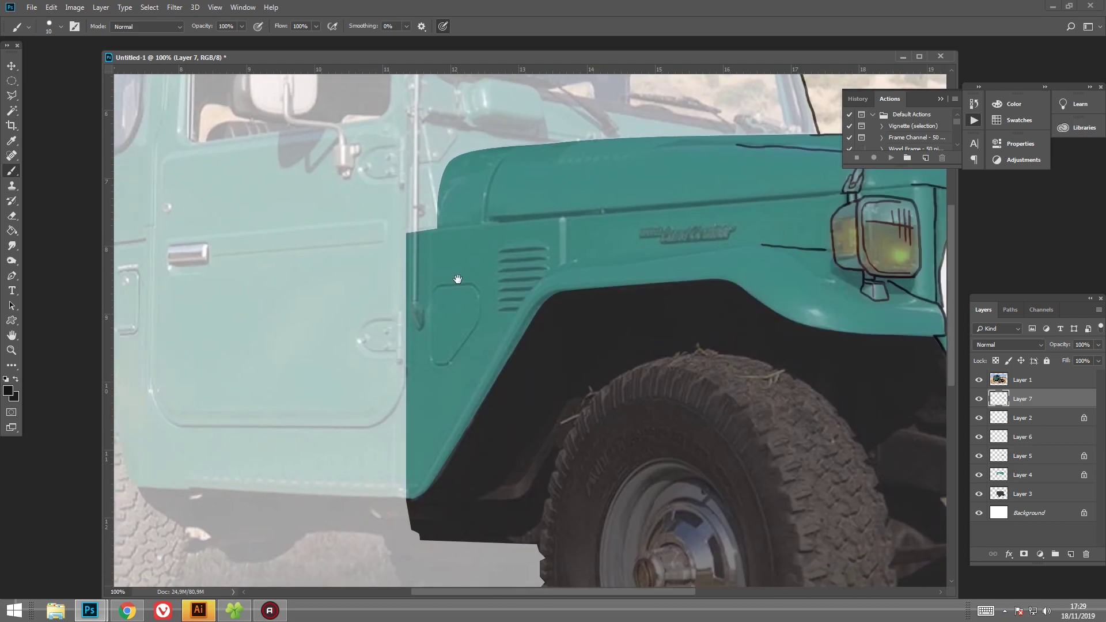
mouse_move(425, 467)
mouse_down()
mouse_move(570, 281)
mouse_move(485, 303)
mouse_up()
key(ctrl+alt+z)
scroll(490, 403, left, 6)
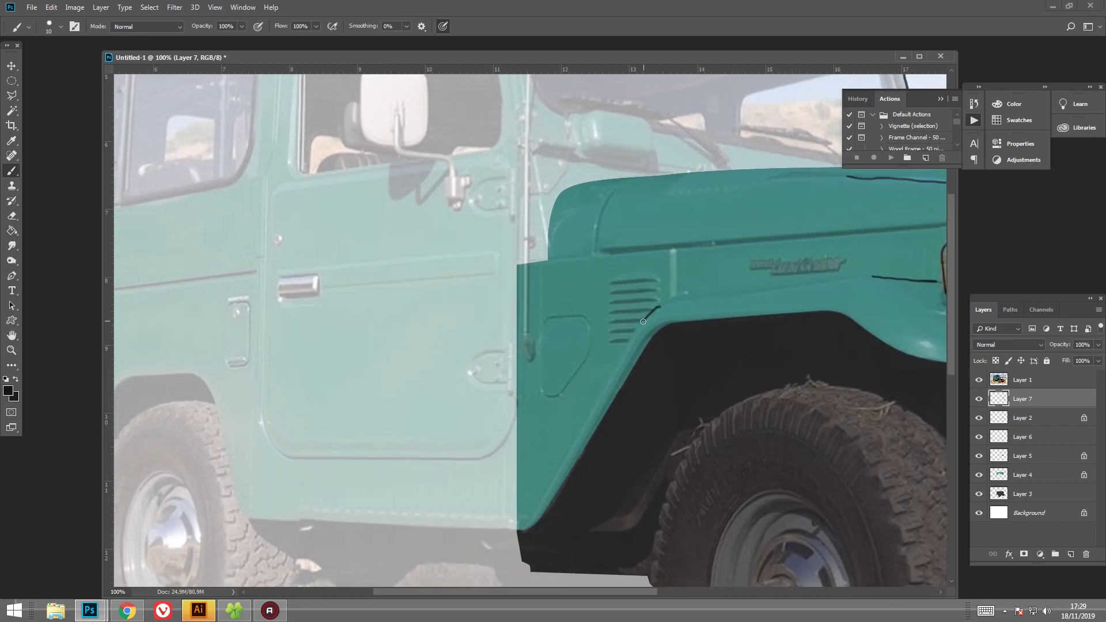
drag(576, 441, 548, 497)
scroll(568, 432, up, 3)
scroll(518, 375, right, 5)
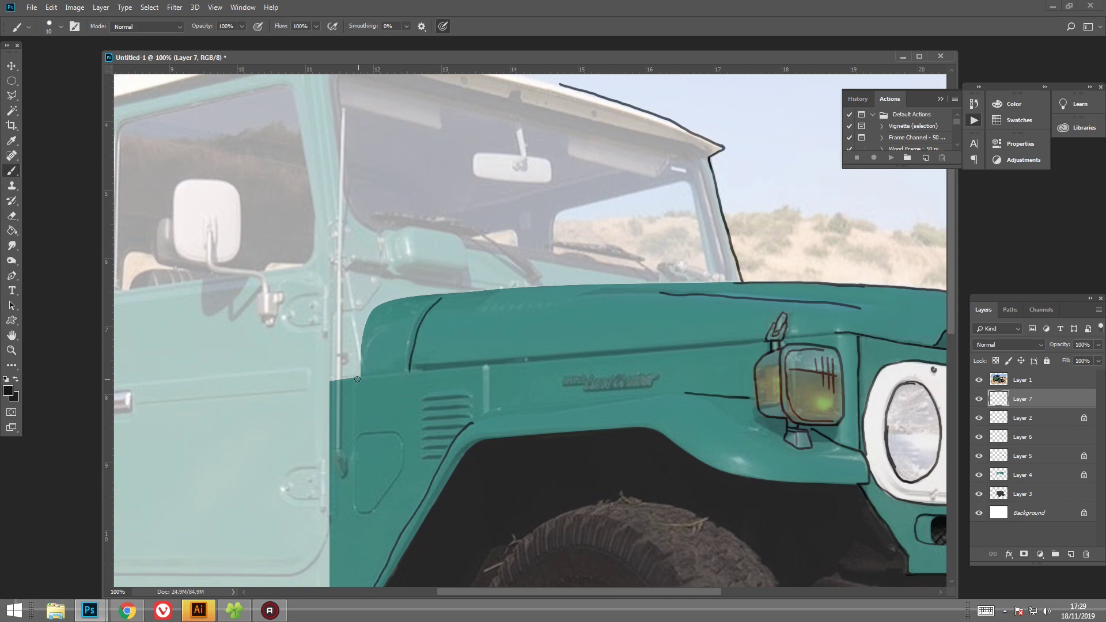
Extend the fender outline toward the headlight and join it to the headlight top.
drag(559, 383, 363, 362)
drag(345, 358, 427, 352)
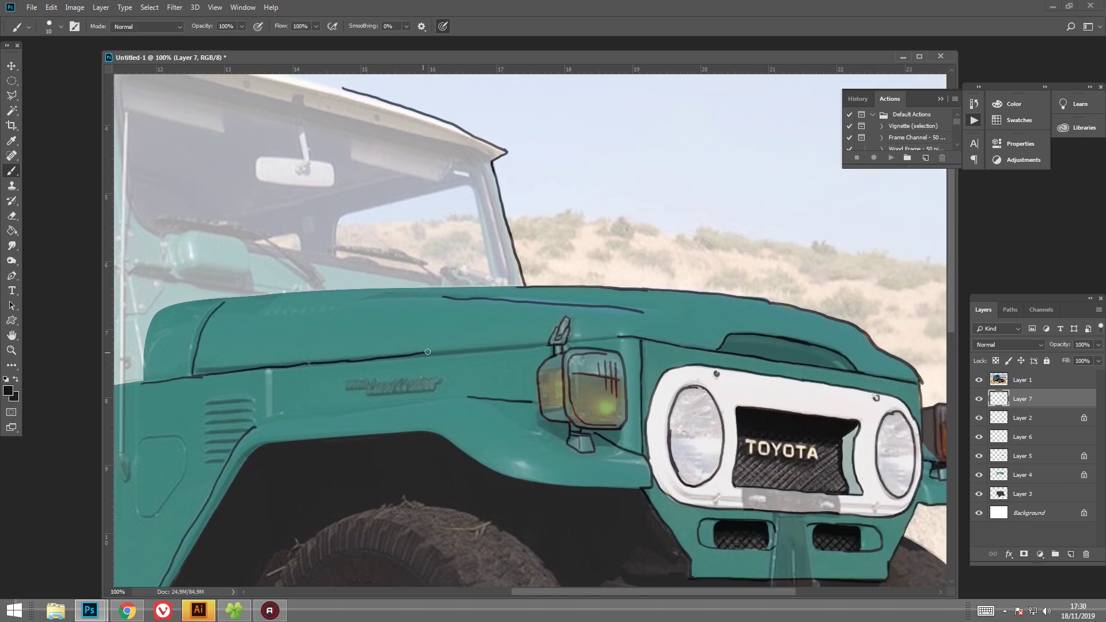
drag(619, 336, 569, 346)
scroll(445, 355, down, 1)
scroll(445, 355, left, 1)
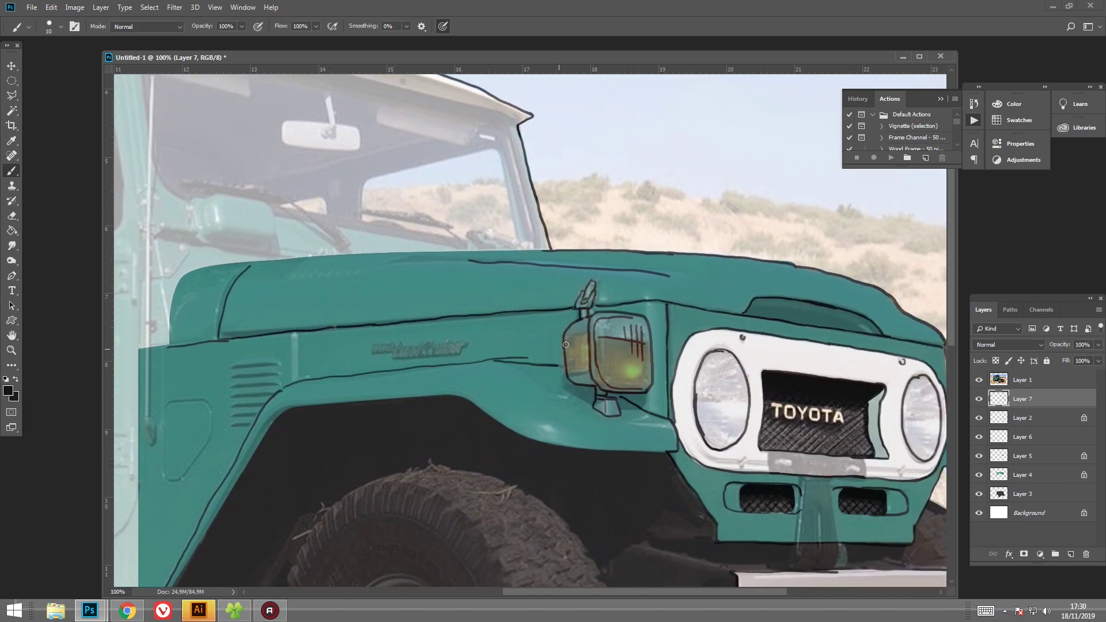
click(12, 216)
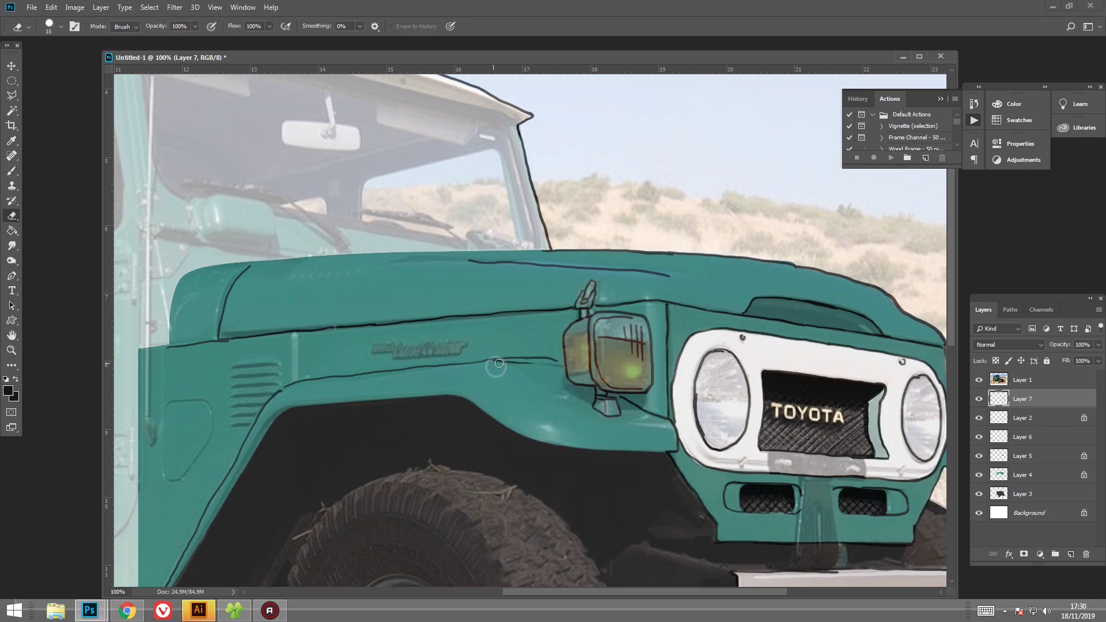
drag(554, 402, 520, 340)
key(b)
drag(140, 344, 285, 315)
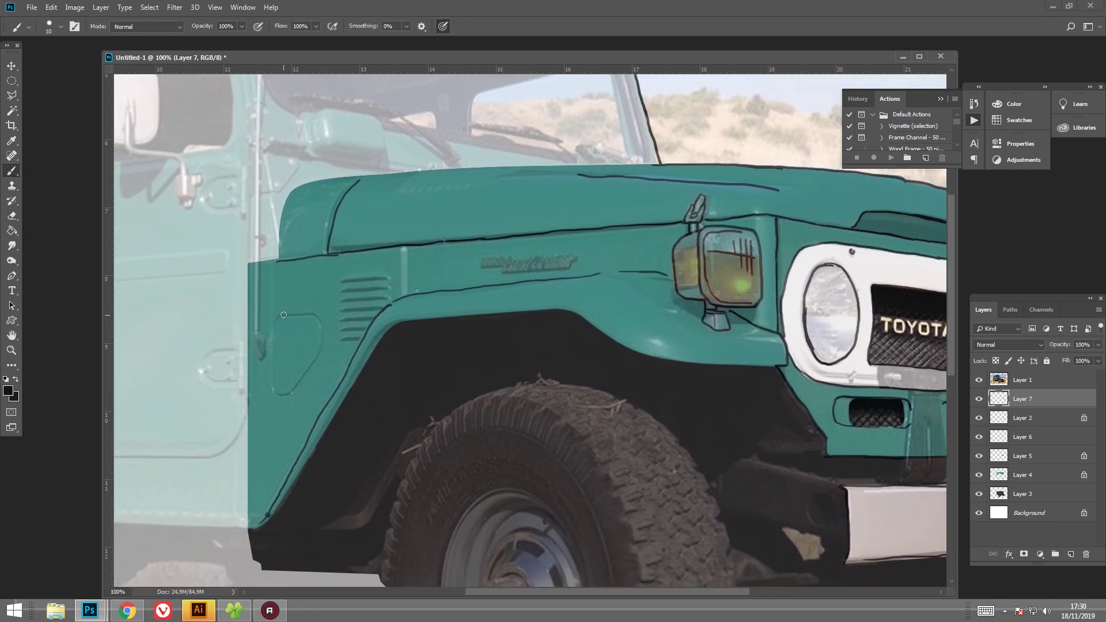
key(ctrl+z)
Outline the bumper's rounded left end and draw dark chassis frame lines beneath the bumper.
drag(531, 422, 412, 362)
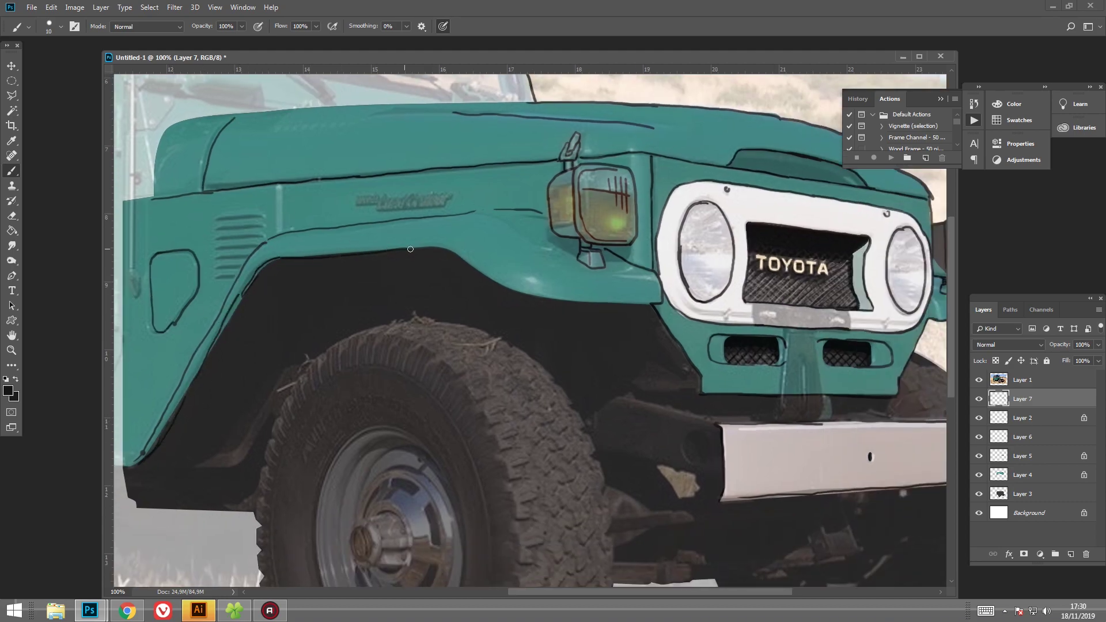
drag(475, 264, 420, 236)
drag(572, 367, 442, 319)
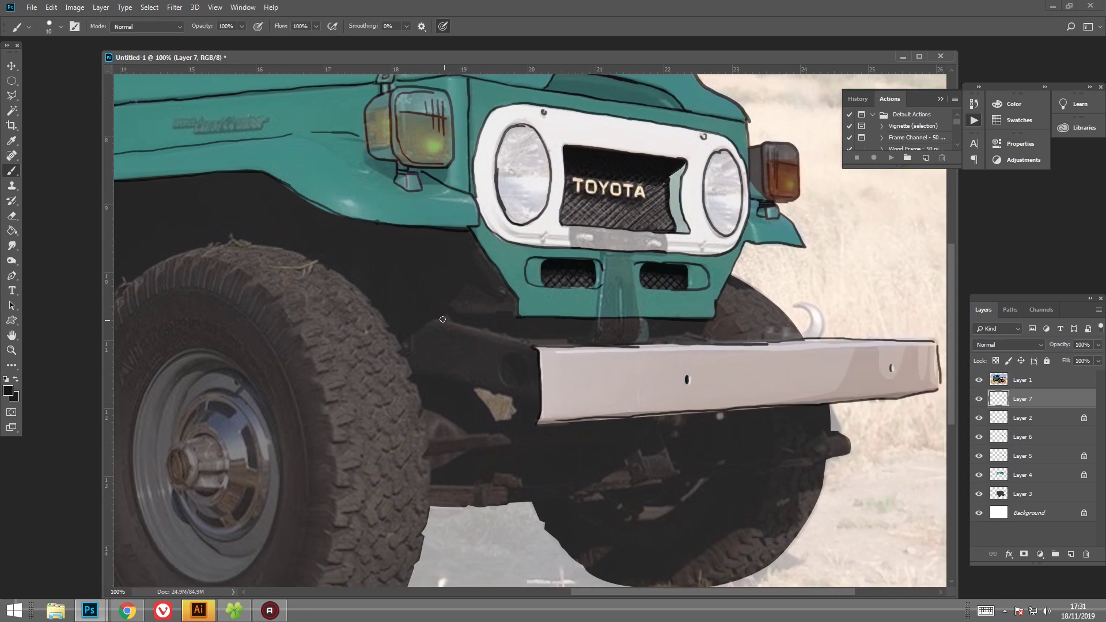
drag(503, 368, 529, 240)
drag(531, 319, 456, 324)
drag(453, 341, 541, 333)
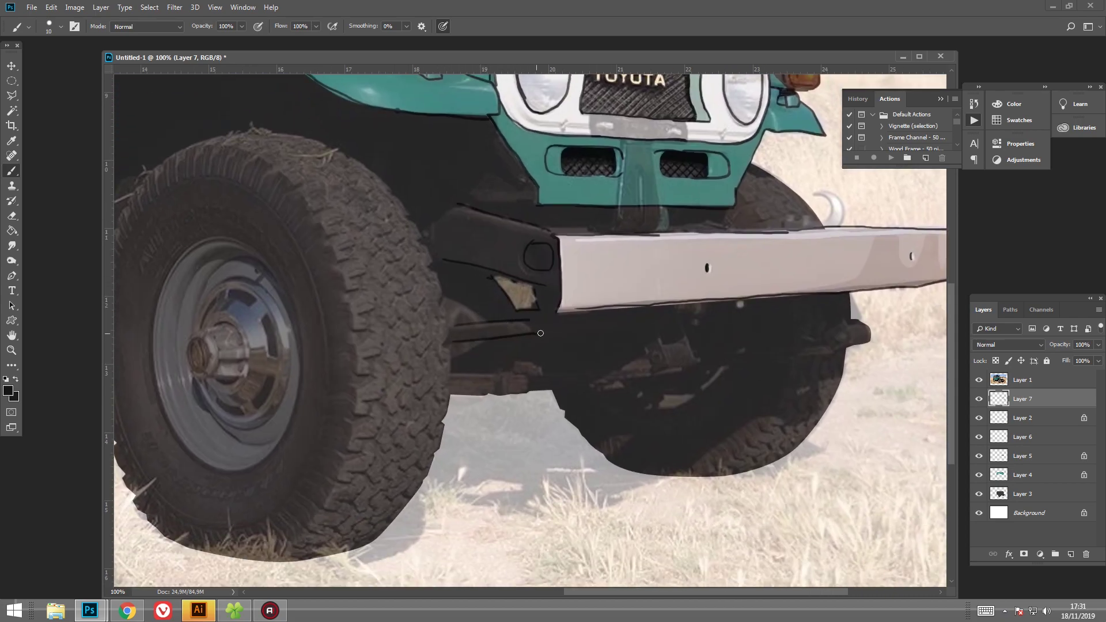
drag(524, 373, 652, 378)
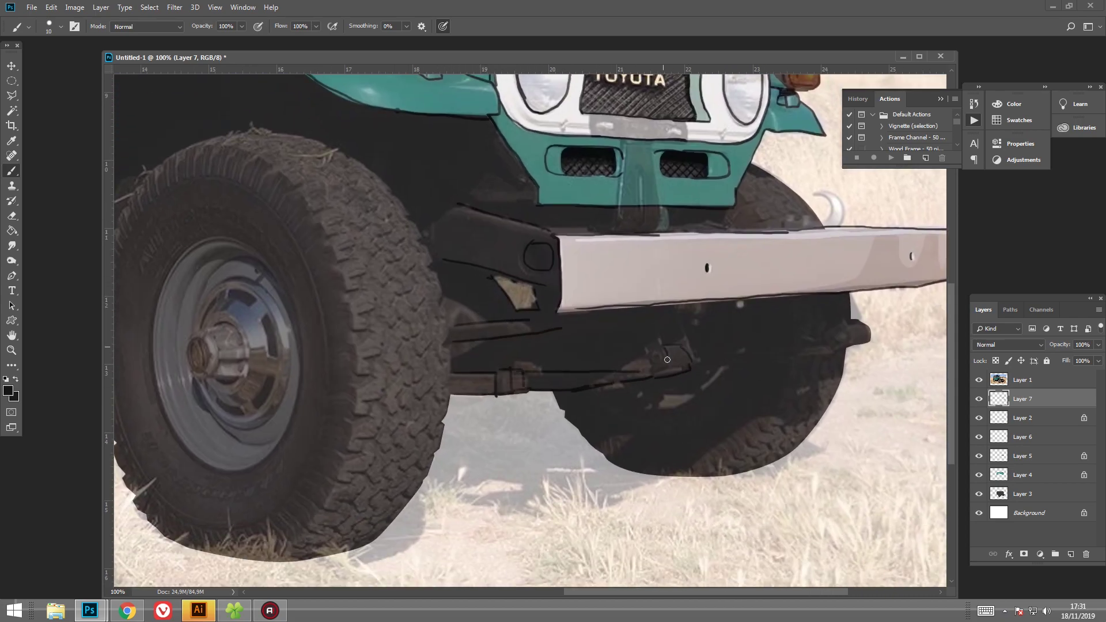
key(ctrl+minus)
key(ctrl+minus)
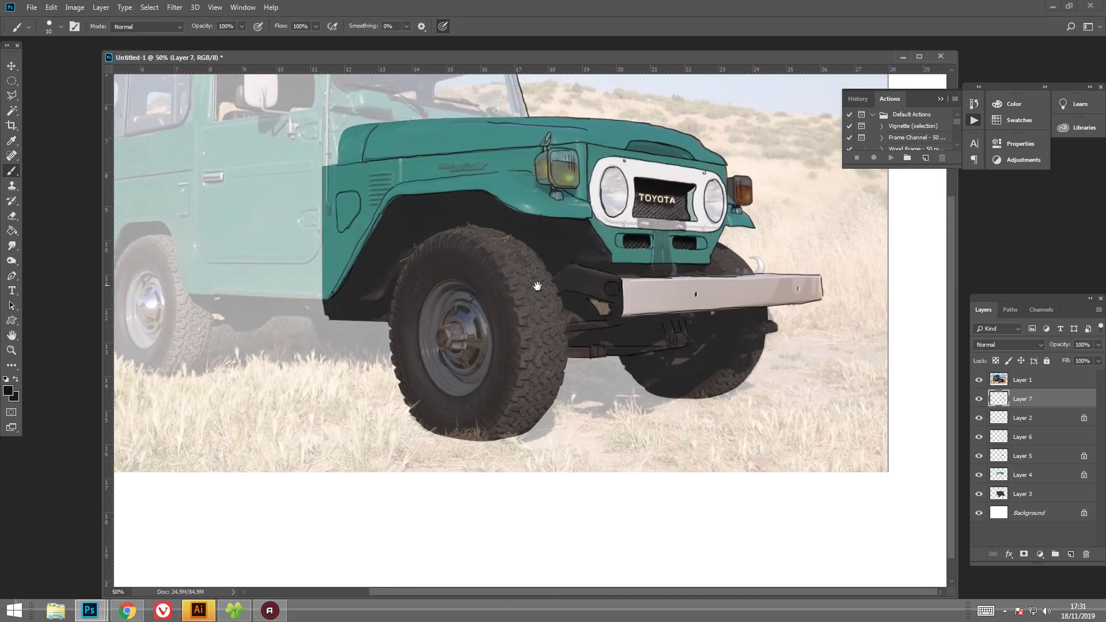
click(977, 379)
drag(809, 271, 855, 372)
click(980, 380)
key(ctrl+plus)
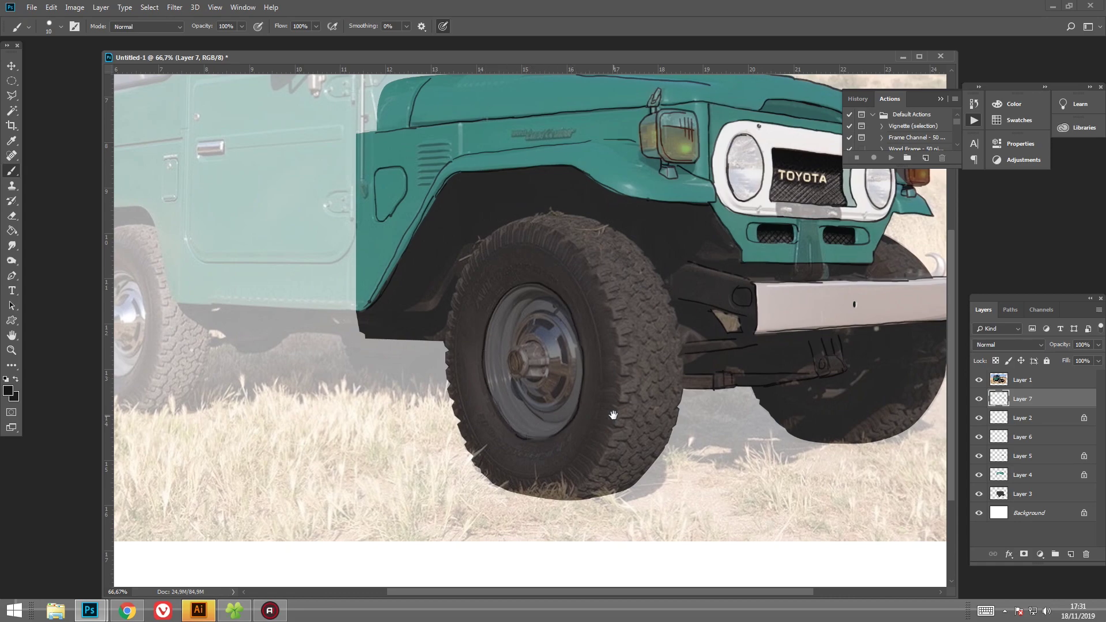
click(979, 380)
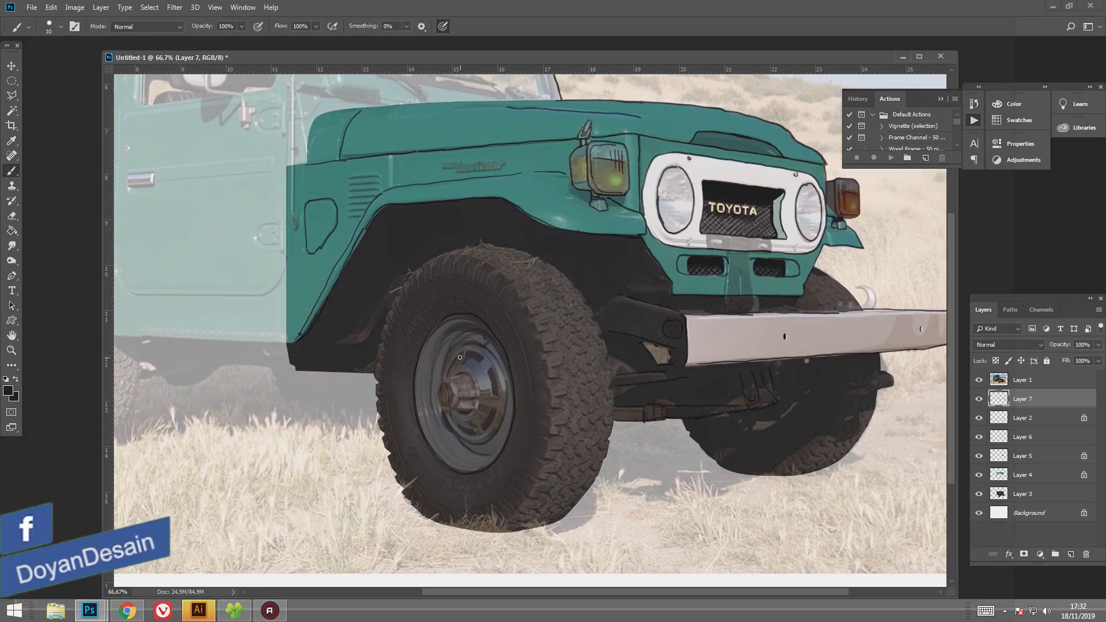
drag(478, 393, 502, 400)
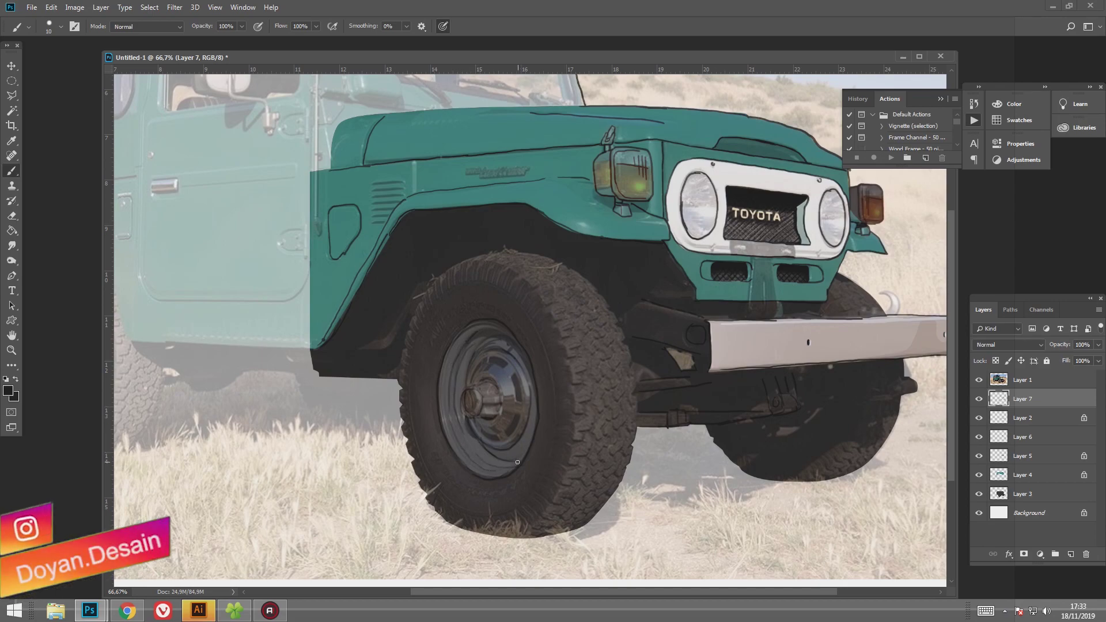
scroll(518, 462, up, 1)
scroll(435, 418, left, 1)
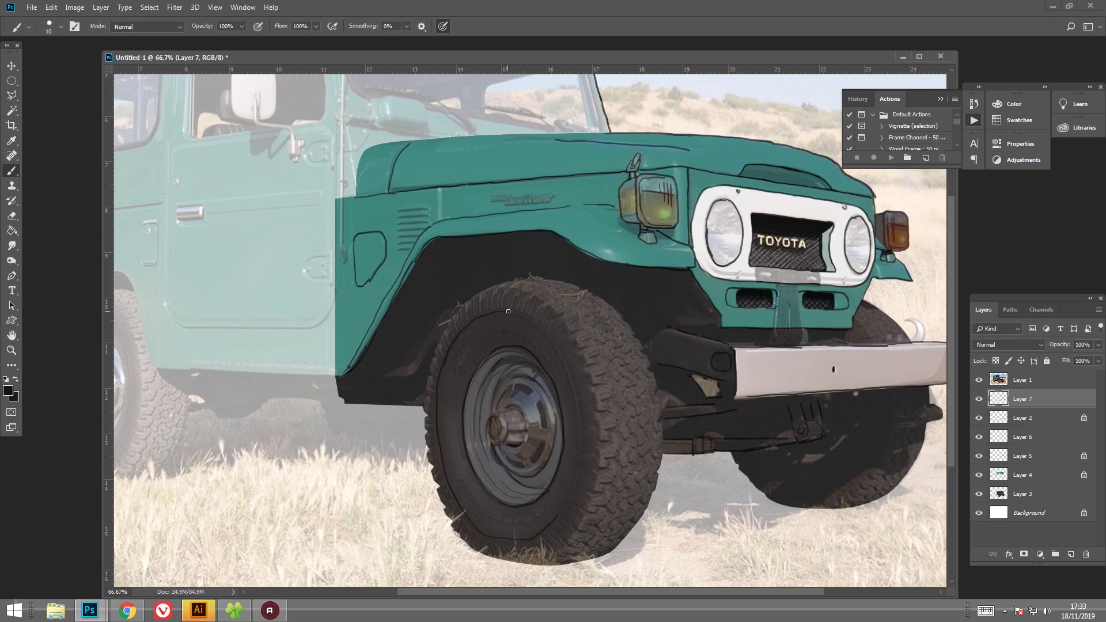
scroll(509, 311, down, 2)
scroll(532, 306, right, 1)
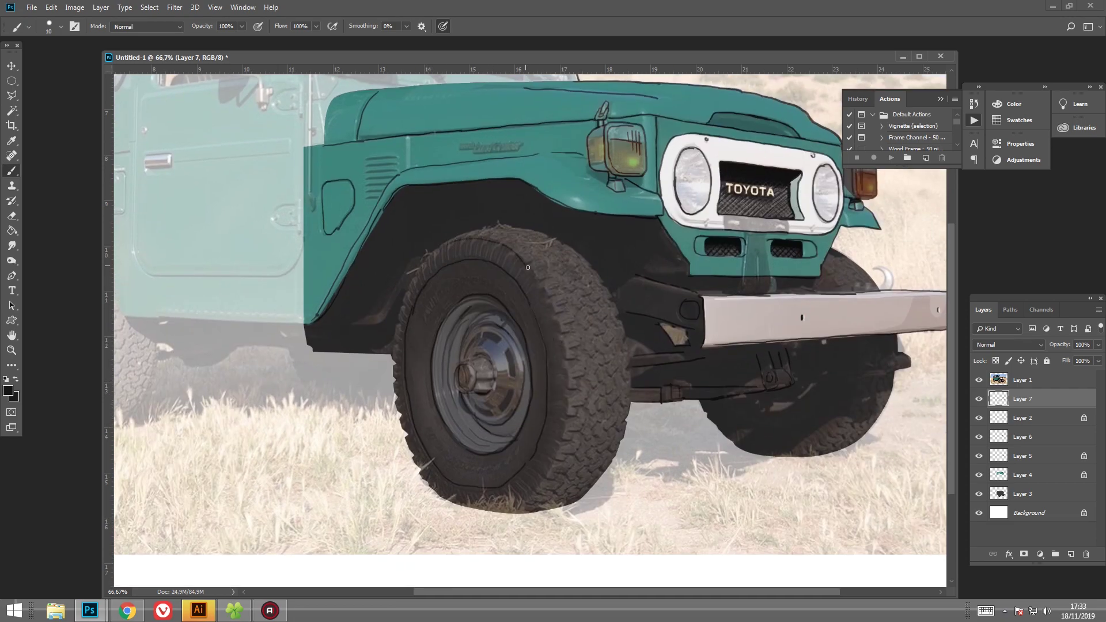
scroll(320, 257, right, 4)
scroll(321, 257, up, 1)
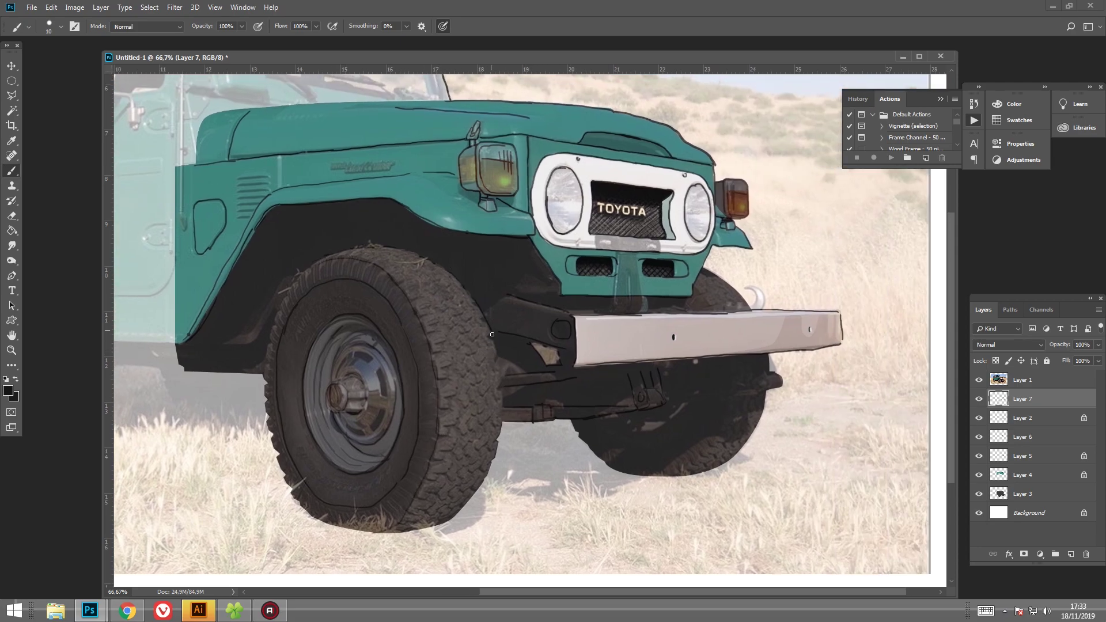
scroll(492, 334, down, 2)
scroll(493, 334, right, 1)
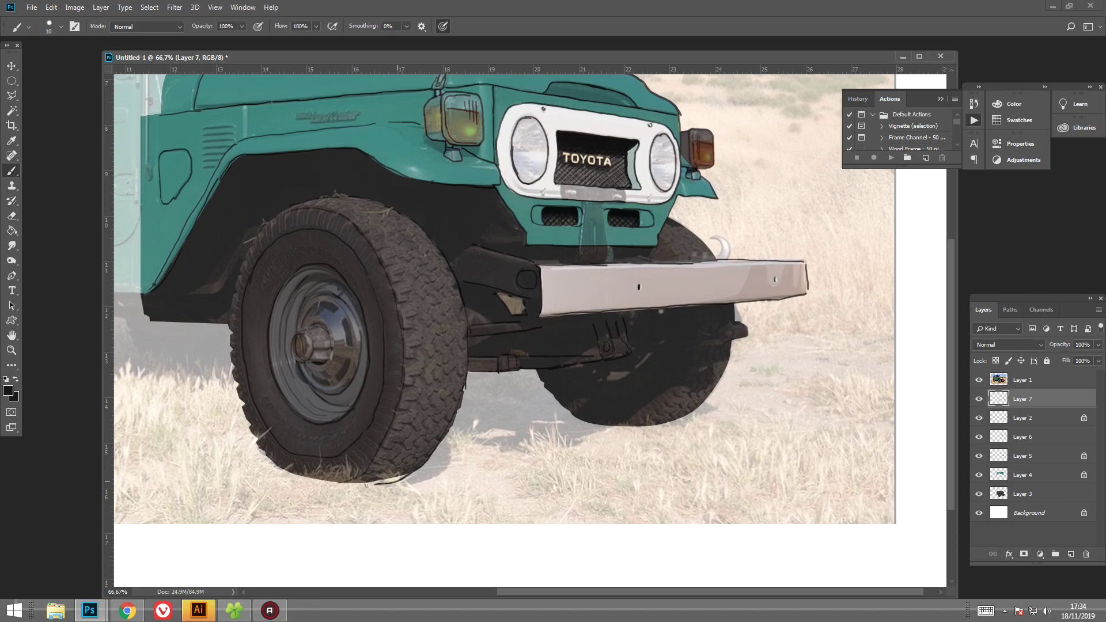
scroll(366, 486, right, 1)
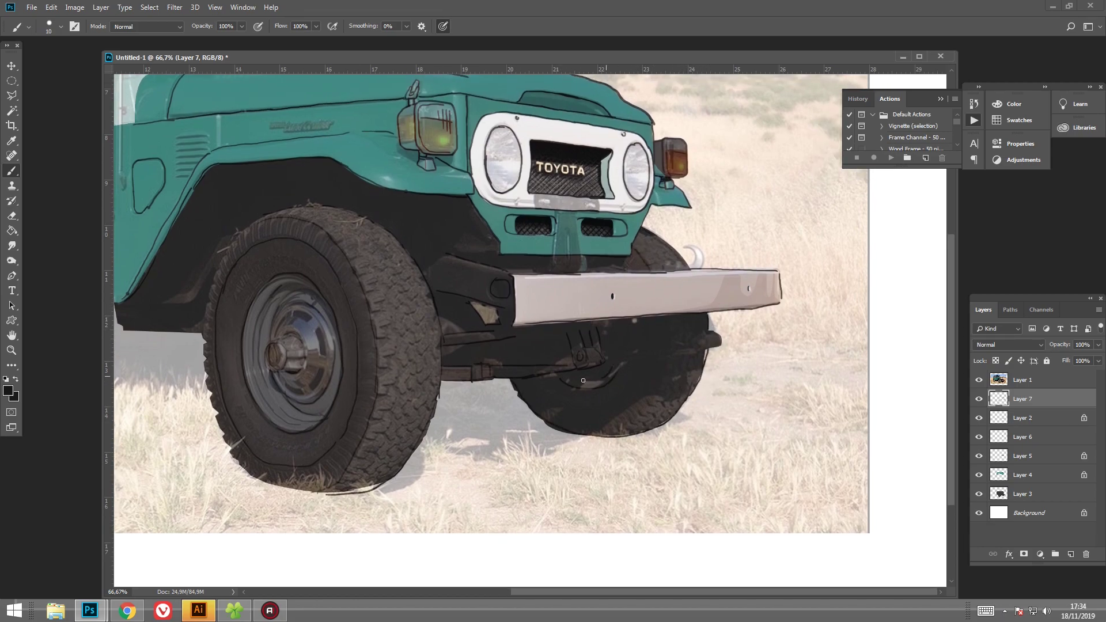
scroll(583, 380, left, 5)
scroll(583, 380, up, 2)
scroll(512, 335, up, 2)
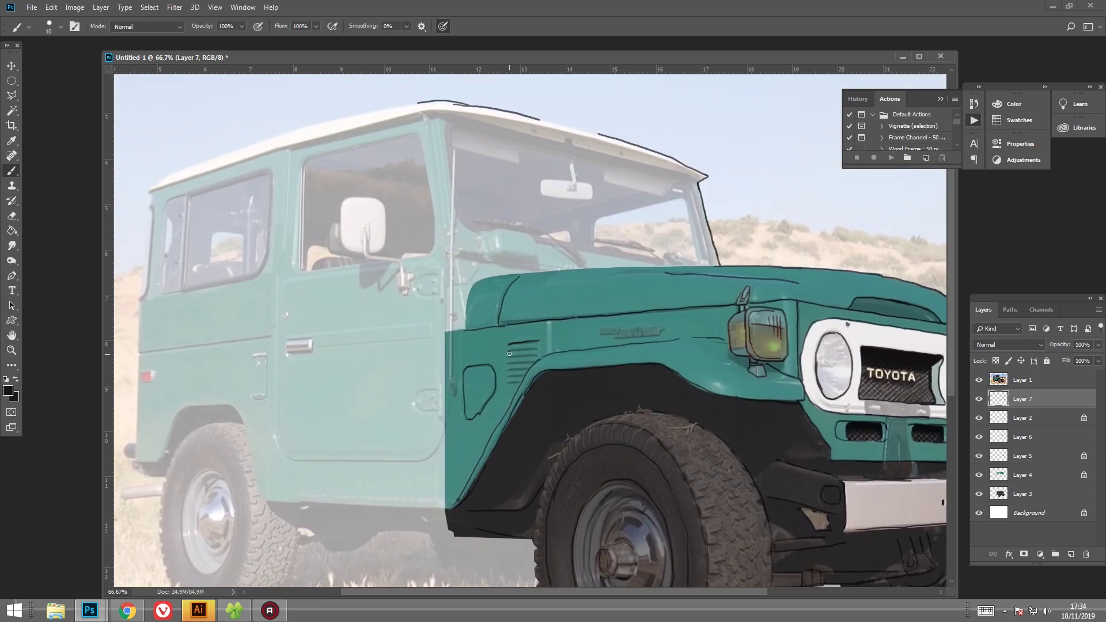
Trace the roof edge, windshield pillars, inner windshield edges and mirror base in black.
scroll(513, 357, up, 2)
scroll(511, 346, right, 1)
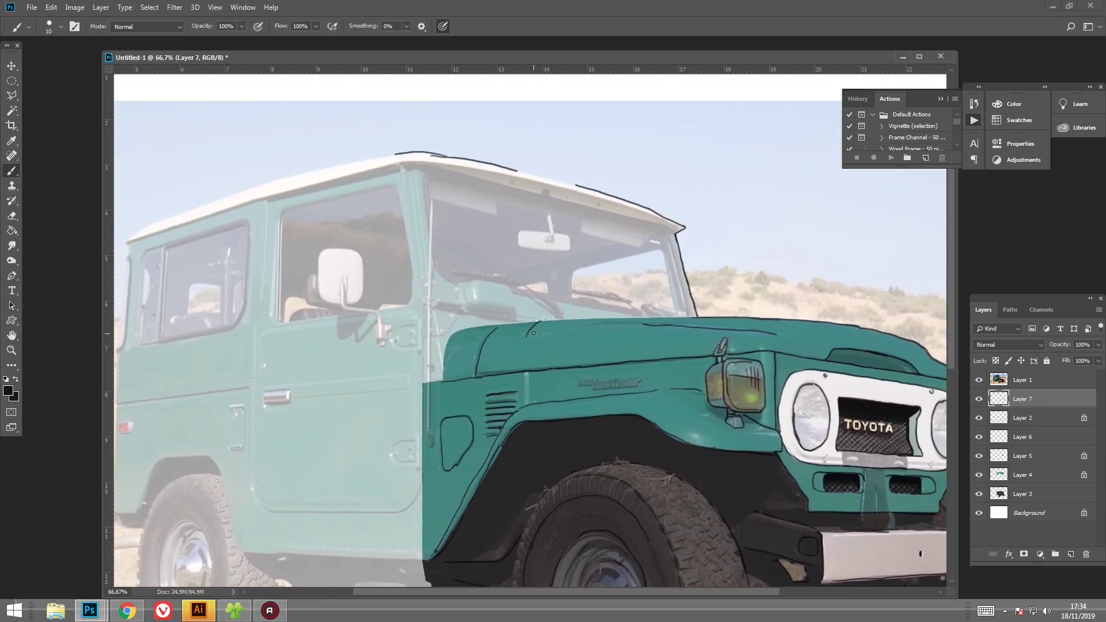
scroll(510, 330, up, 2)
drag(511, 330, 501, 340)
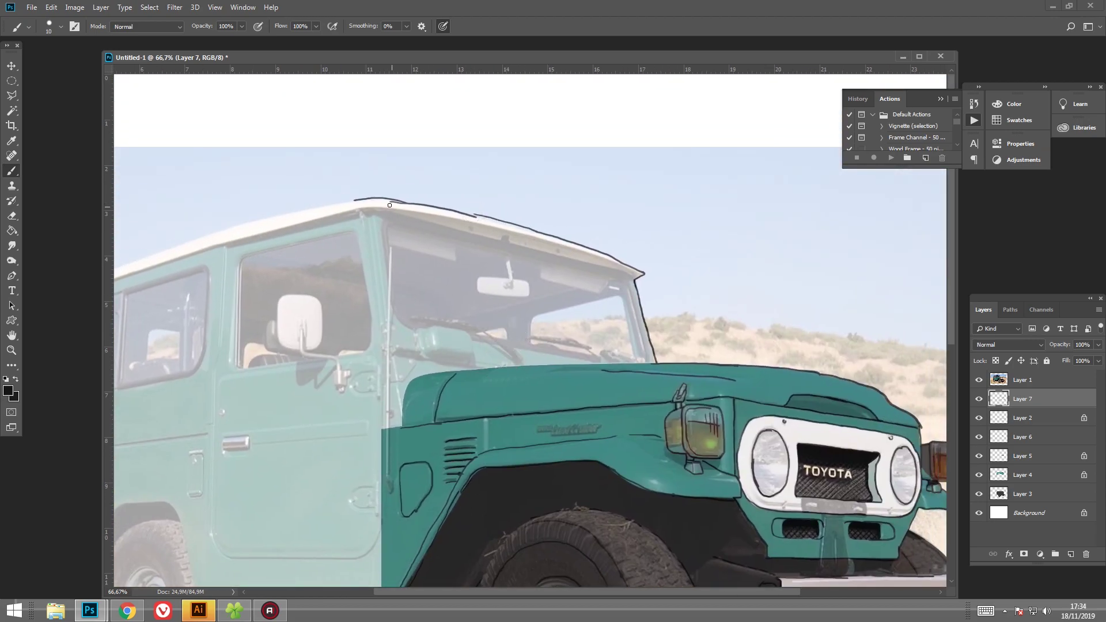
drag(398, 218, 656, 270)
mouse_move(410, 216)
mouse_down()
mouse_move(402, 248)
mouse_move(424, 325)
mouse_up()
drag(462, 363, 485, 354)
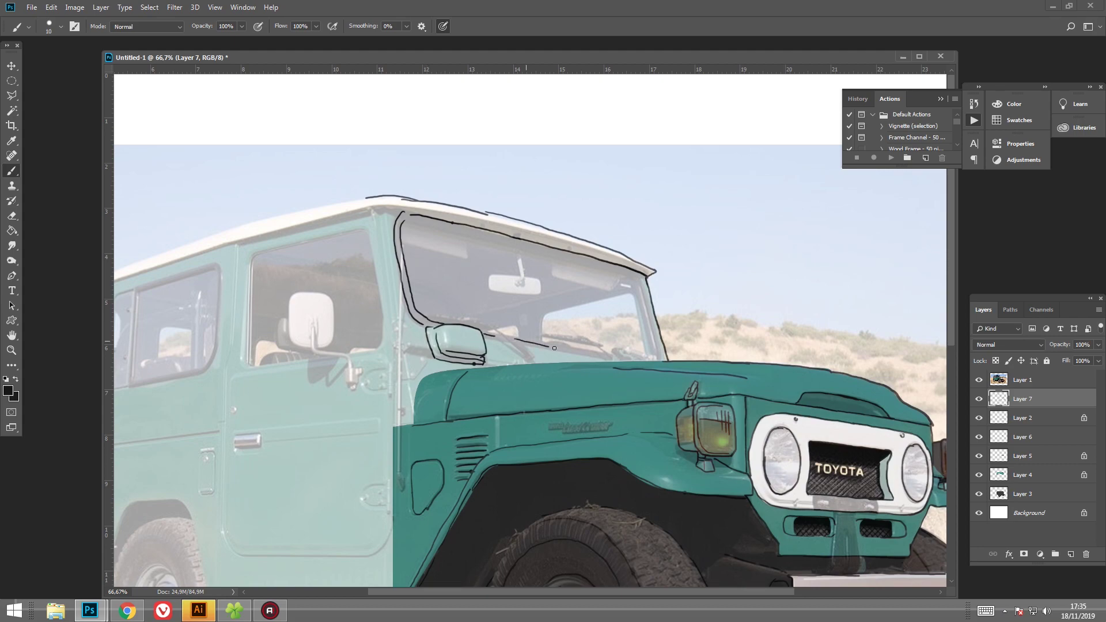
drag(532, 348, 591, 363)
mouse_move(638, 321)
mouse_down()
mouse_move(640, 357)
mouse_move(607, 357)
mouse_up()
drag(397, 223, 534, 256)
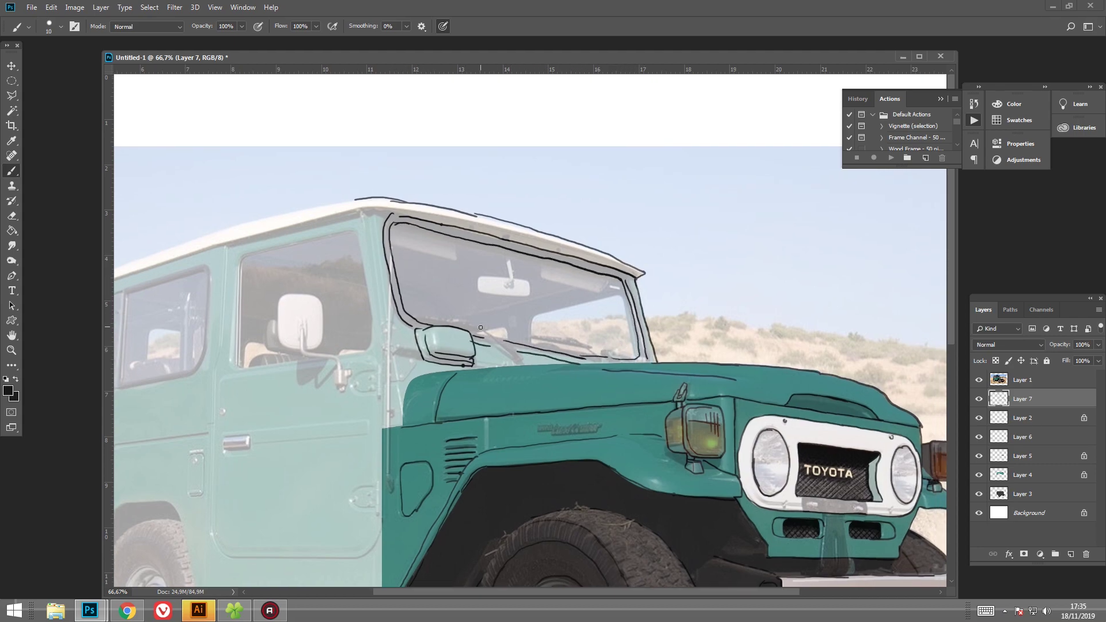
scroll(480, 328, left, 4)
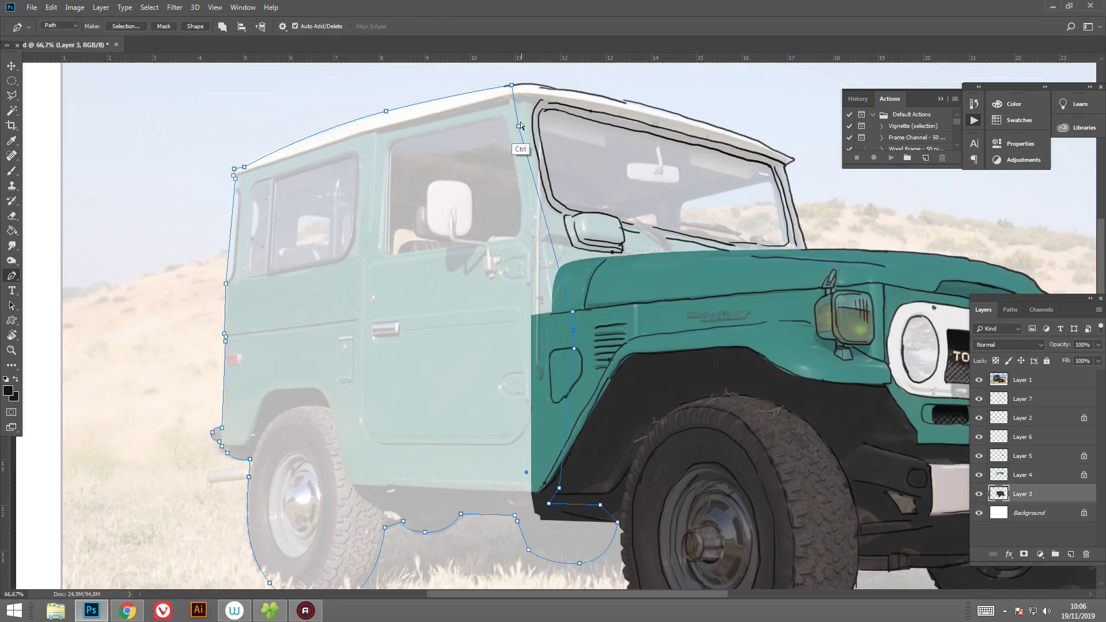
Turn the cab path into a selection, fill it dark grey, deselect, and show Layer 1.
key(ctrl+Return)
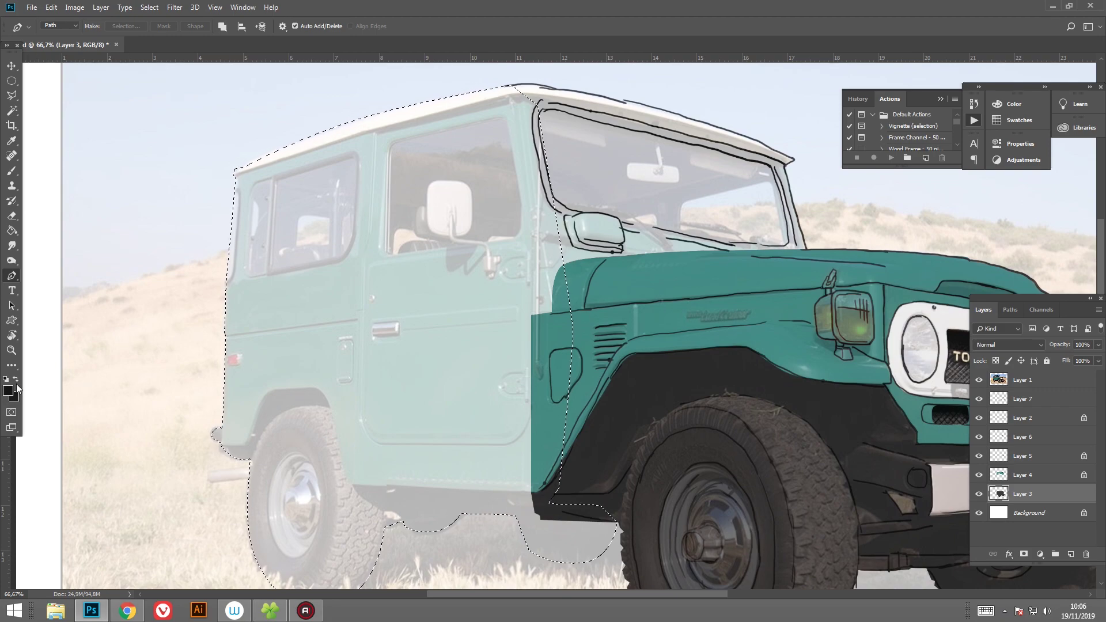
click(9, 391)
click(666, 371)
click(299, 104)
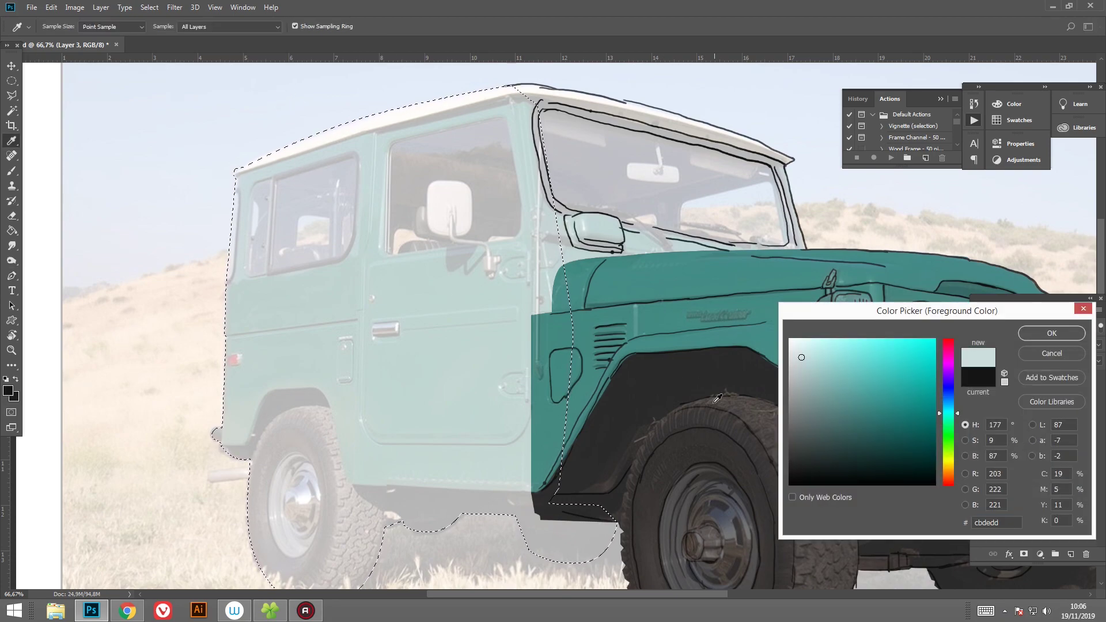
click(651, 446)
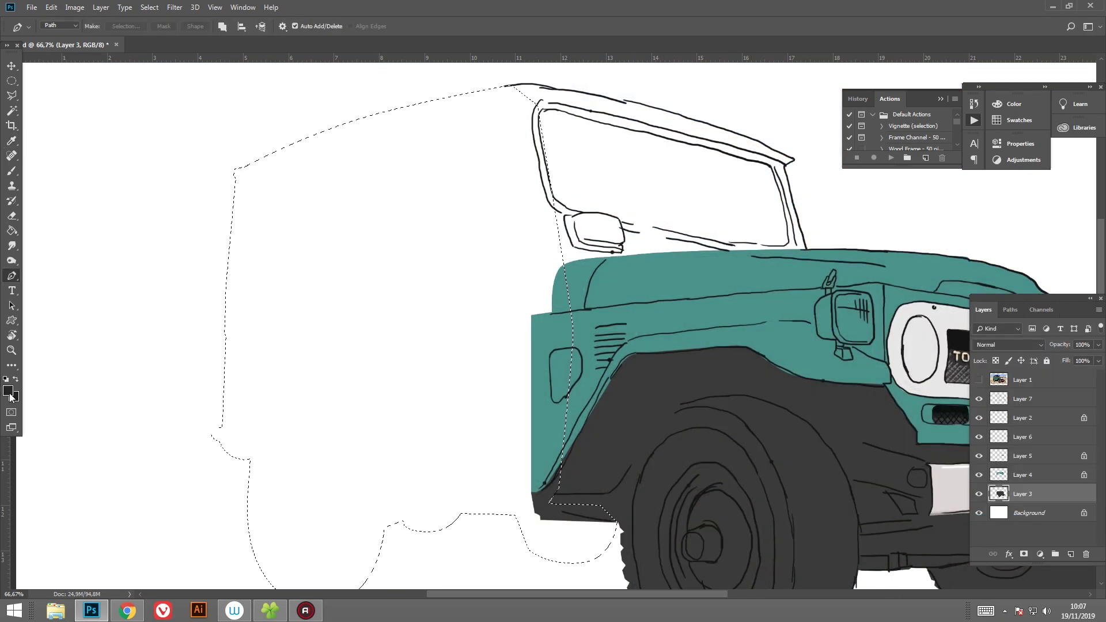
click(667, 400)
key(Return)
key(p)
key(alt+BackSpace)
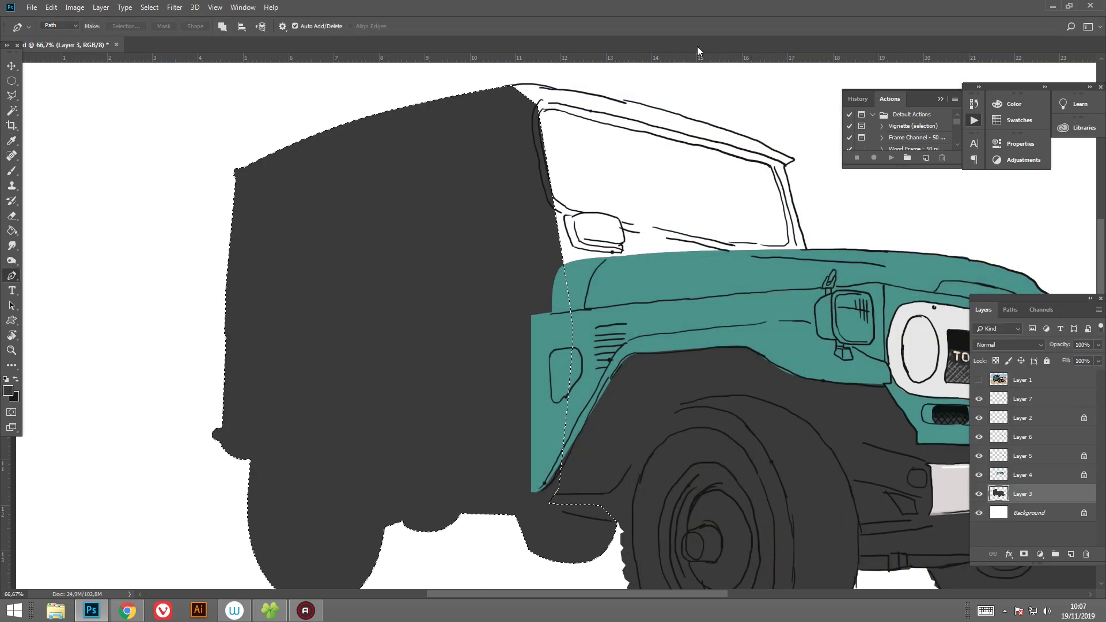
key(ctrl+d)
click(979, 380)
Trace a closed Pen path around the rear wheel arch and mudguard.
drag(35, 329, 121, 181)
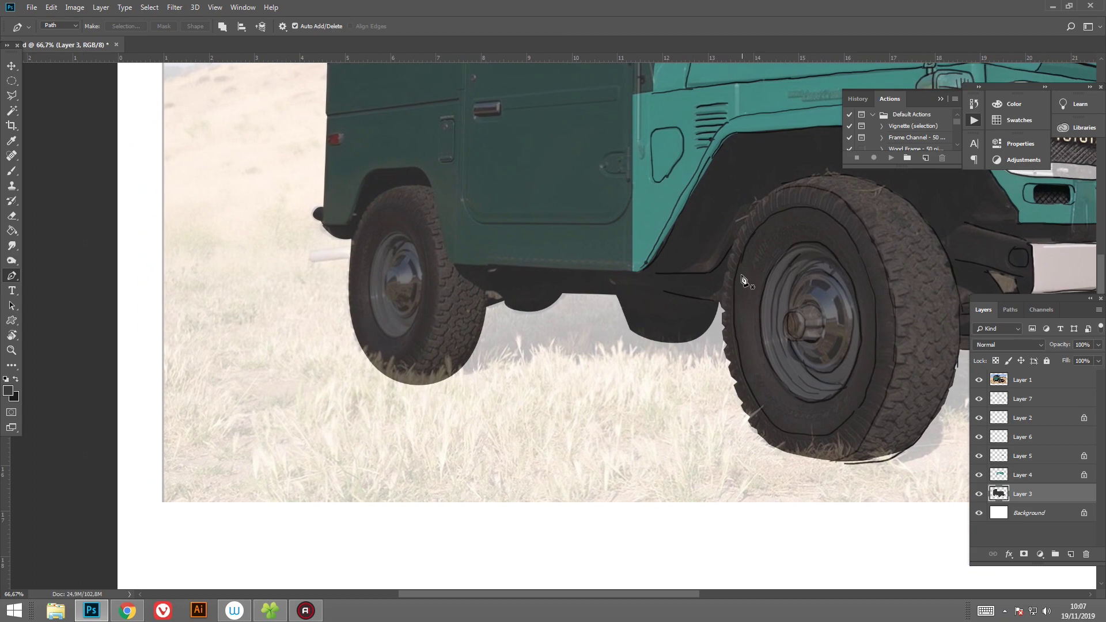
drag(381, 297, 410, 299)
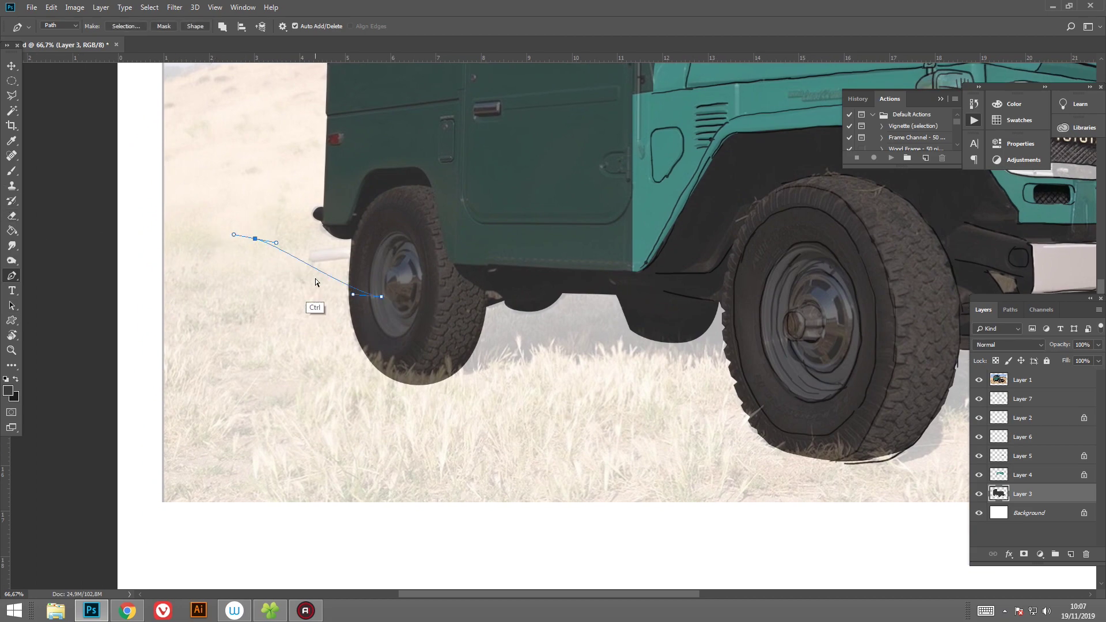
drag(313, 308, 303, 345)
drag(342, 253, 344, 242)
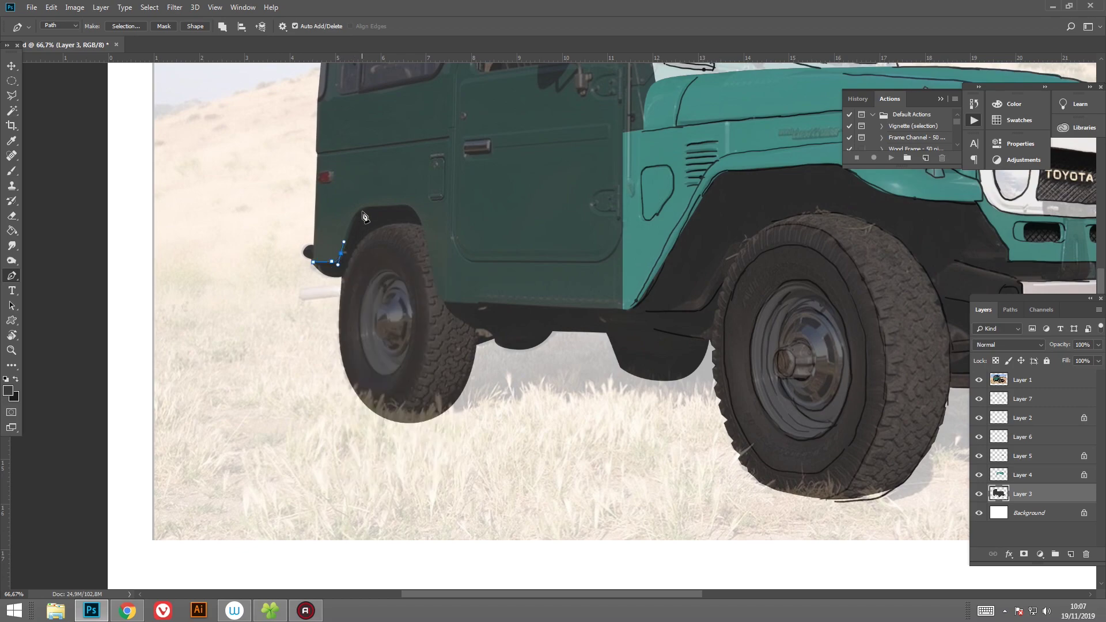
mouse_move(369, 206)
mouse_down()
mouse_move(381, 203)
mouse_move(358, 250)
mouse_up()
key(ctrl+z)
right_click(356, 267)
key(Escape)
key(ctrl+z)
mouse_move(412, 208)
mouse_down()
mouse_move(415, 222)
mouse_move(340, 272)
mouse_up()
click(422, 224)
drag(337, 262, 350, 255)
click(346, 253)
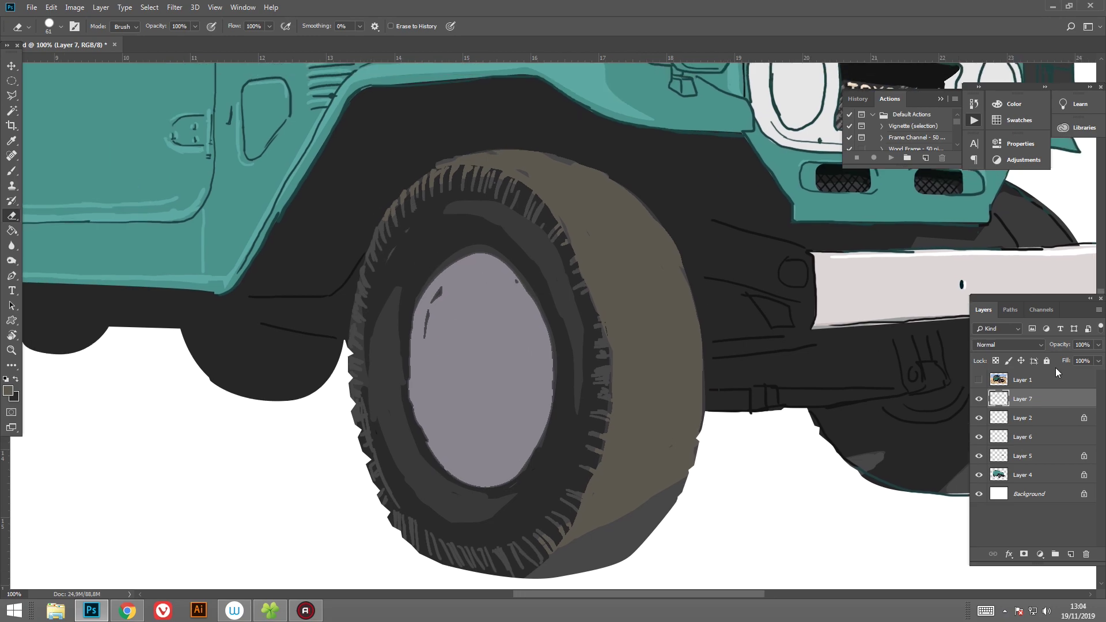
On Layer 4, sample the tan tyre colour and paint it over the upper tread.
click(1023, 475)
key(i)
click(8, 392)
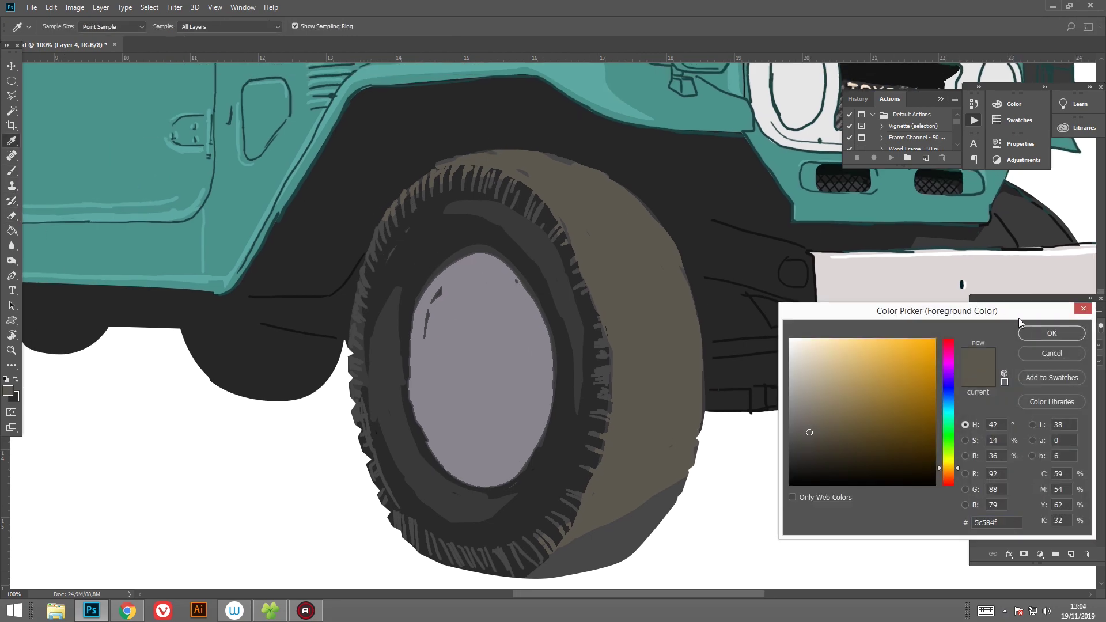
key(Return)
key(b)
right_click(531, 152)
key(Escape)
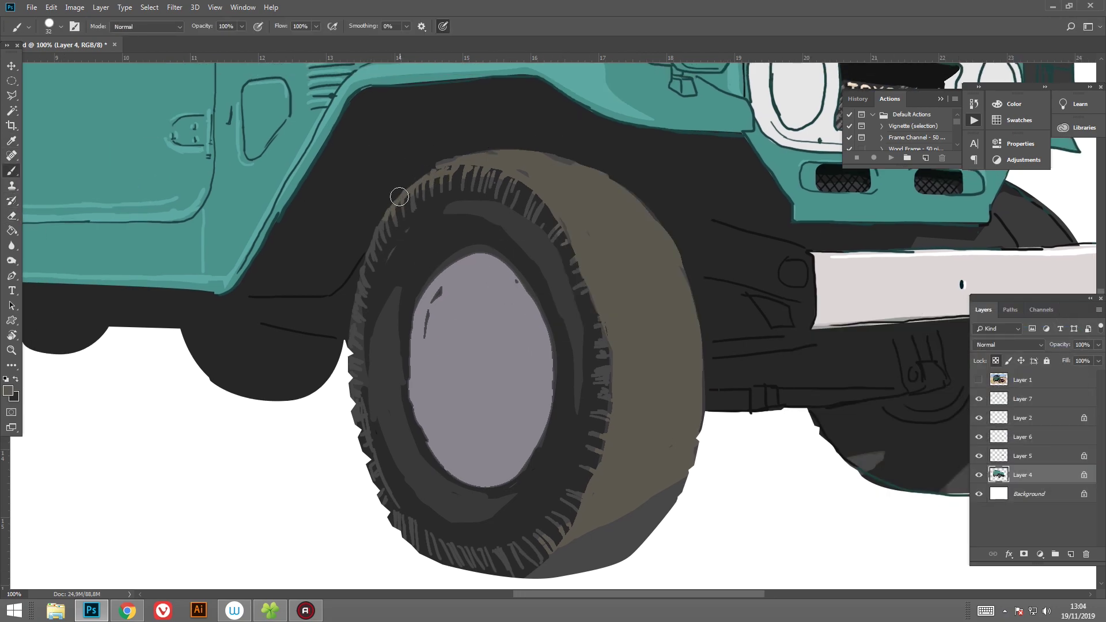
mouse_move(399, 196)
mouse_down()
mouse_move(443, 167)
mouse_move(405, 161)
mouse_move(451, 153)
mouse_move(513, 181)
mouse_move(437, 130)
mouse_up()
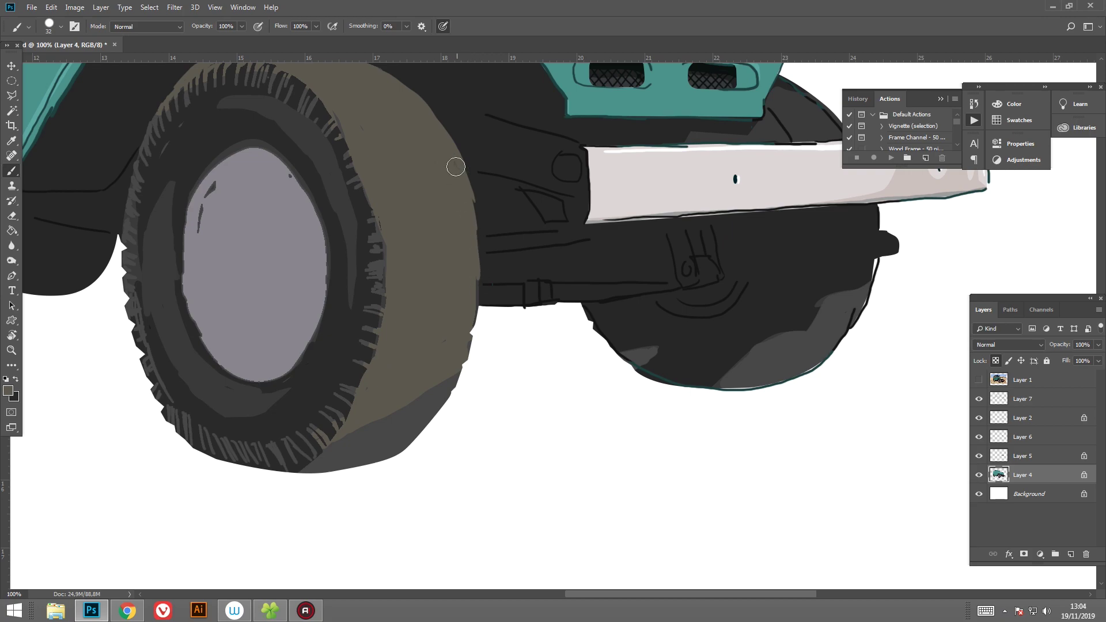
Paint dark along the tyre's sidewall edge and cover the light tread marks on its right.
drag(452, 227, 370, 178)
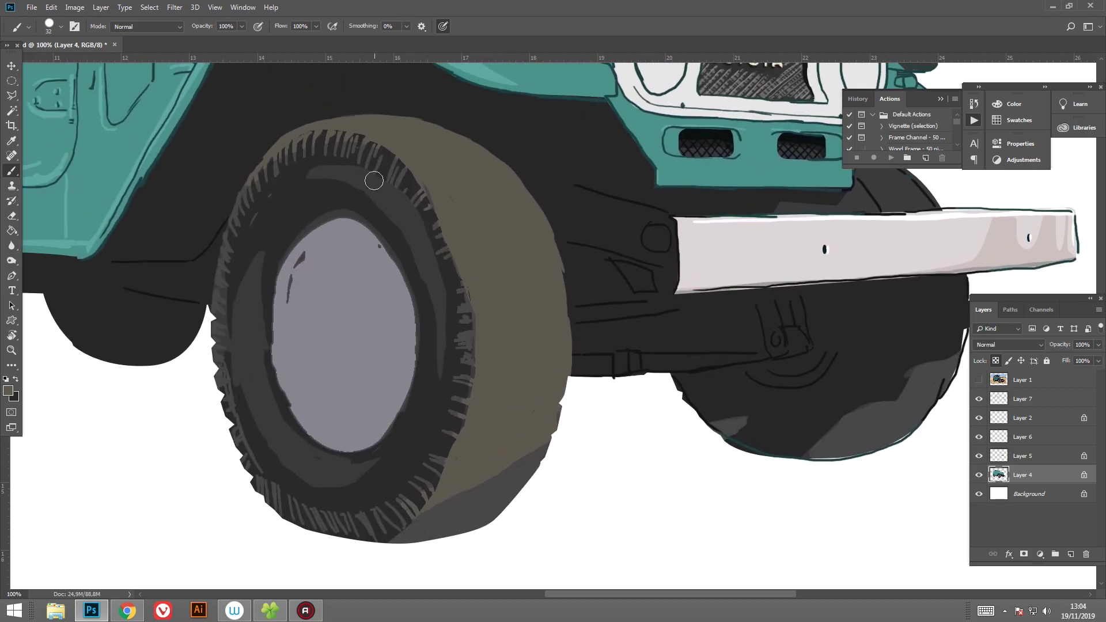
click(11, 392)
click(1057, 330)
mouse_move(395, 166)
mouse_down()
mouse_move(461, 242)
mouse_move(475, 364)
mouse_move(478, 351)
mouse_move(438, 489)
mouse_up()
key(ctrl+z)
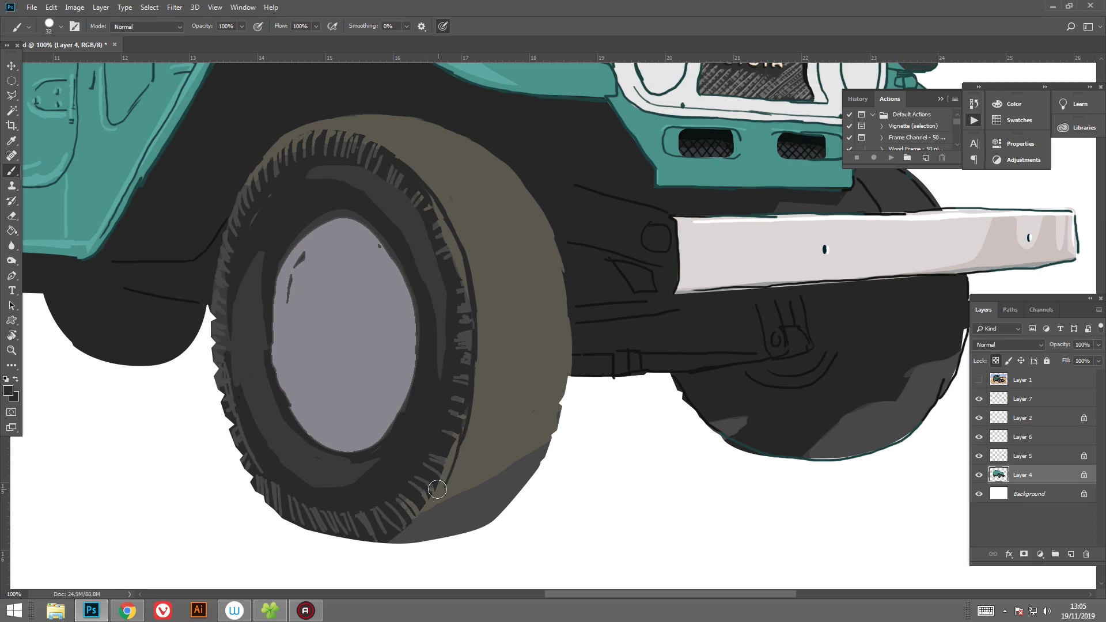
mouse_move(460, 334)
mouse_down()
mouse_move(468, 372)
mouse_move(466, 254)
mouse_move(420, 193)
mouse_move(426, 202)
mouse_up()
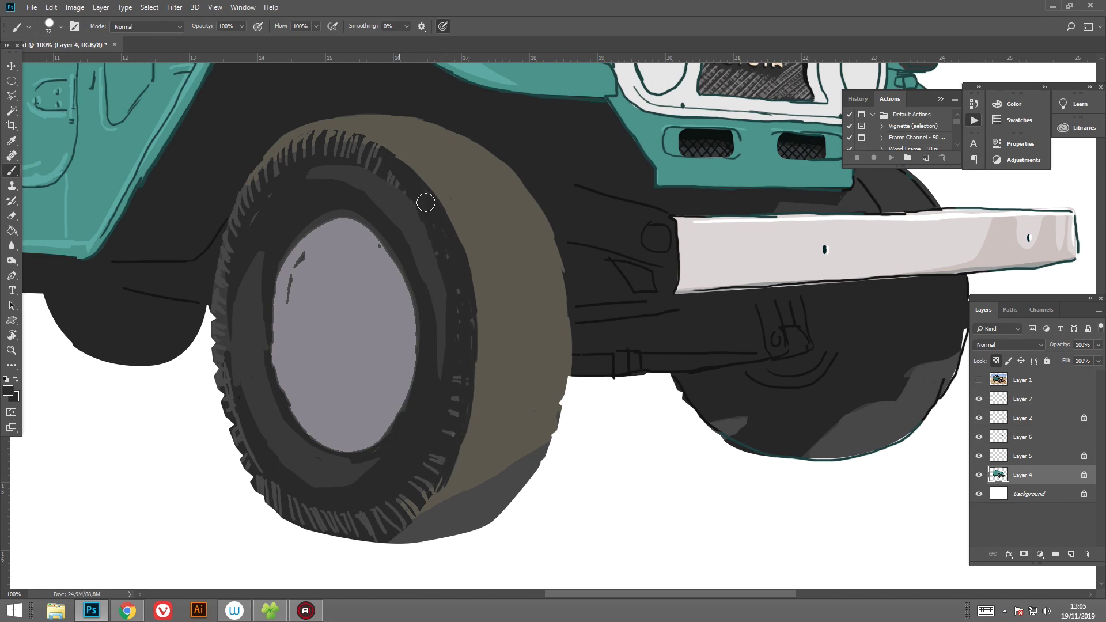
drag(469, 315, 434, 463)
Darken the front tyre's inner grey band.
scroll(449, 288, up, 3)
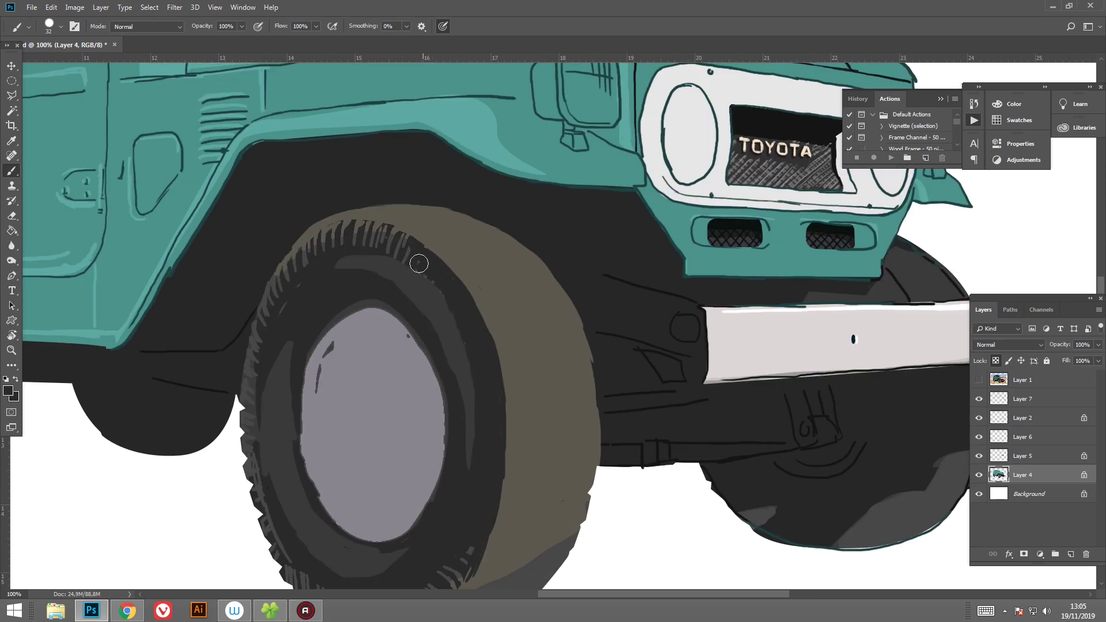
scroll(420, 259, down, 3)
scroll(490, 297, down, 2)
scroll(490, 297, left, 3)
scroll(475, 298, up, 2)
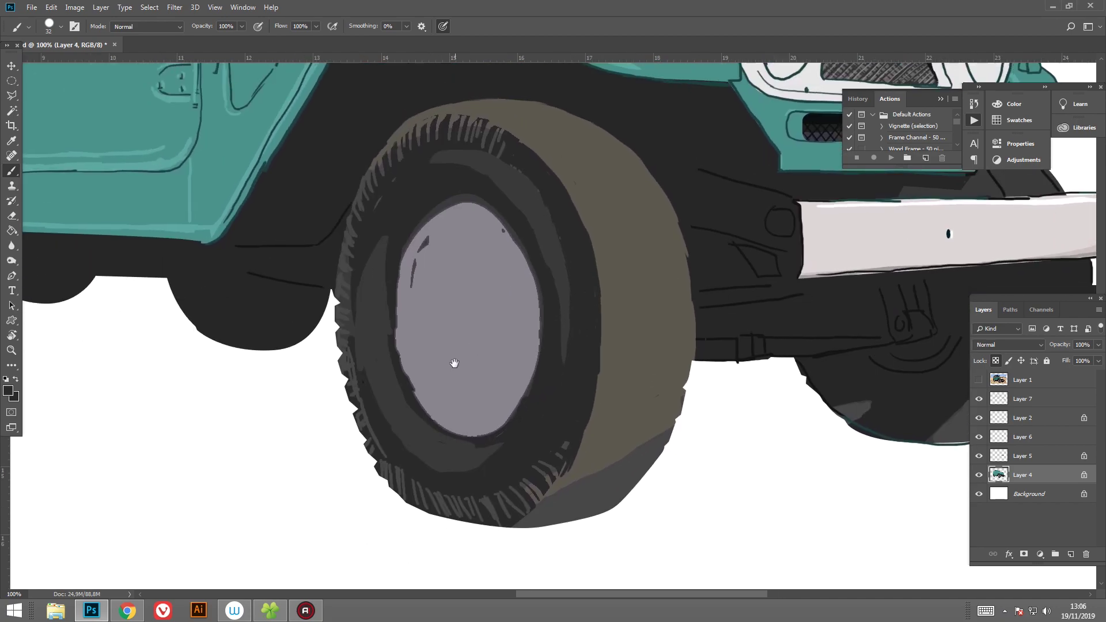
click(12, 393)
key(Escape)
scroll(531, 296, up, 1)
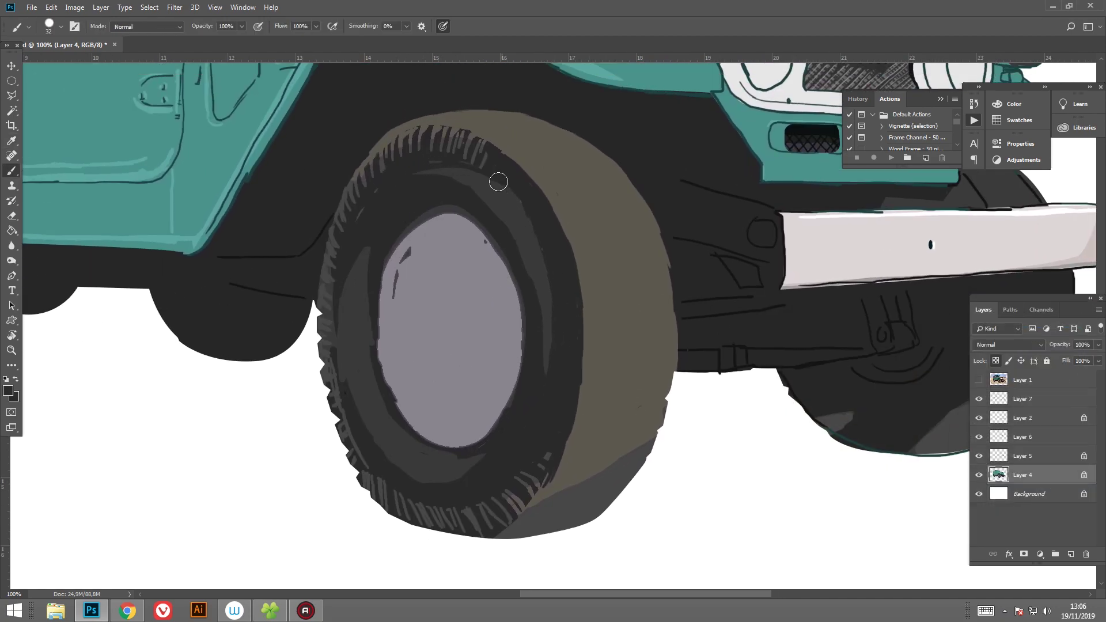
drag(499, 182, 516, 201)
scroll(455, 291, down, 4)
scroll(403, 346, left, 2)
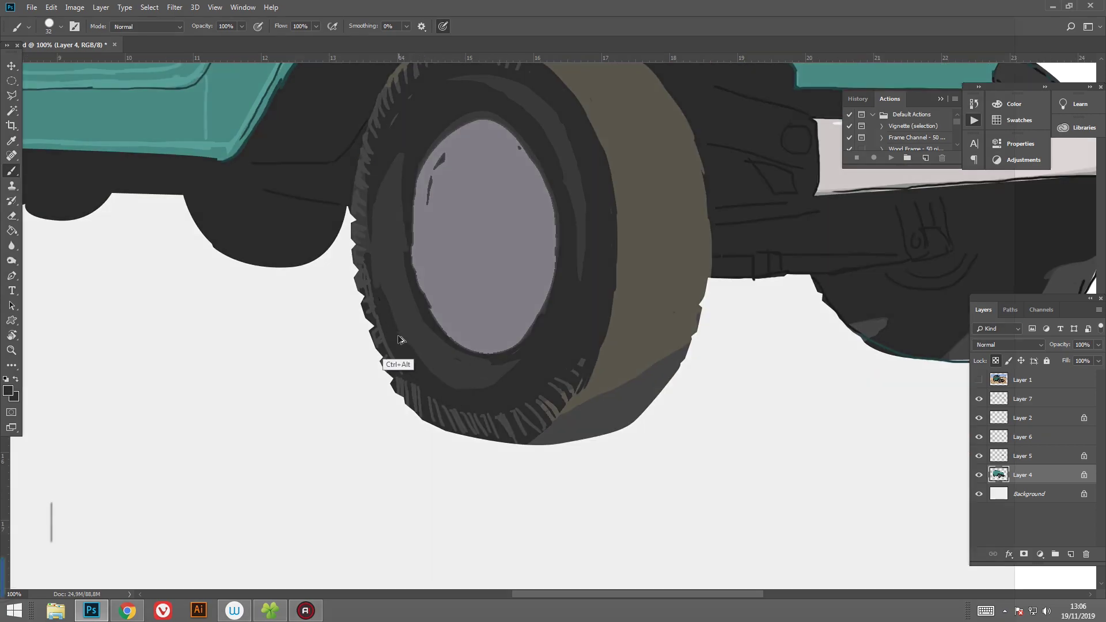
Show Layer 1 at 49% opacity and set a black 20 px brush on Layer 7.
scroll(494, 505, up, 3)
scroll(493, 506, right, 4)
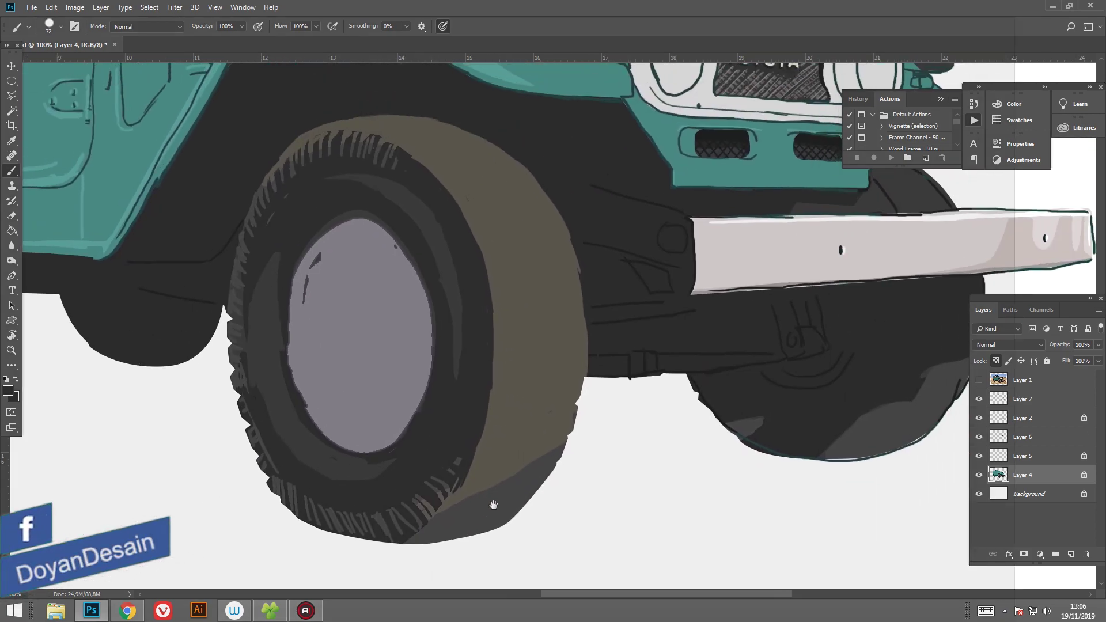
click(979, 380)
drag(1099, 362, 1070, 362)
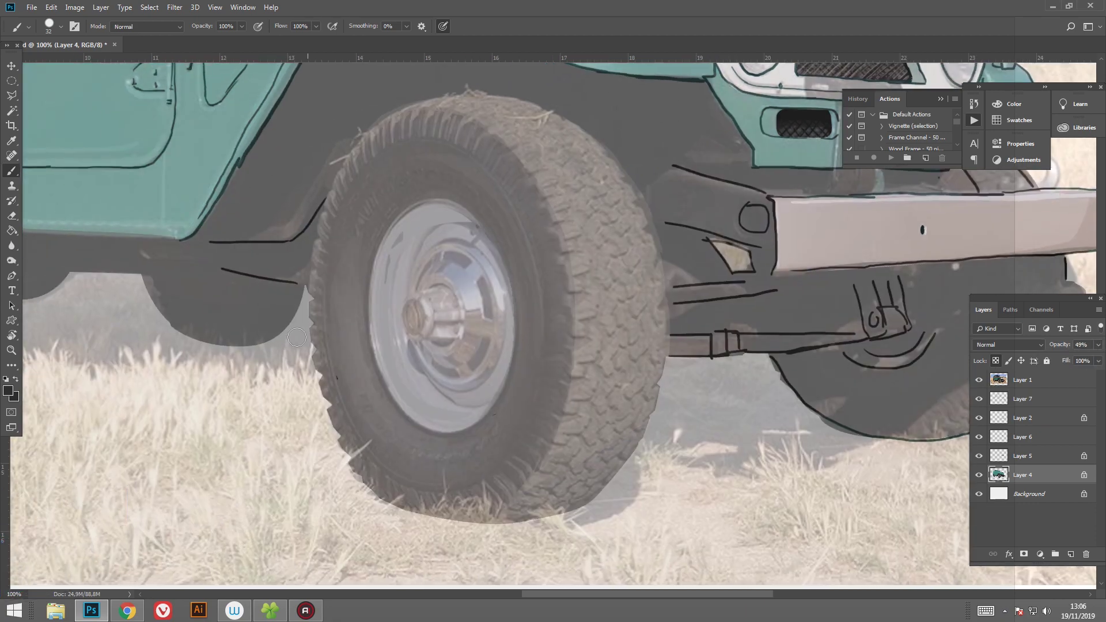
click(8, 391)
click(945, 457)
click(1057, 329)
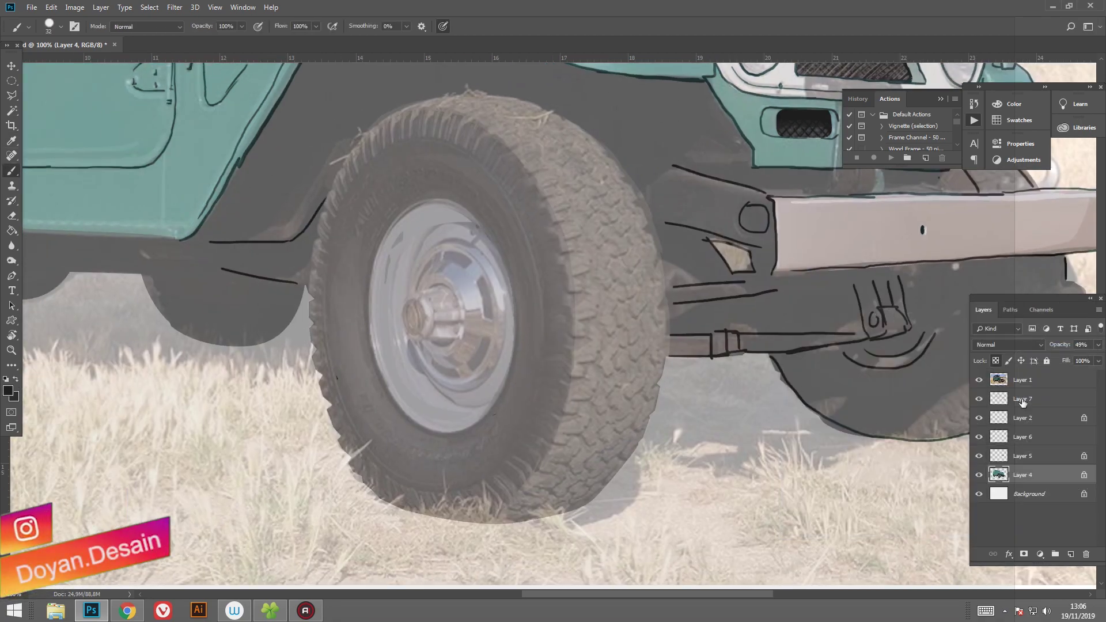
click(1023, 402)
drag(372, 248, 391, 298)
right_click(398, 212)
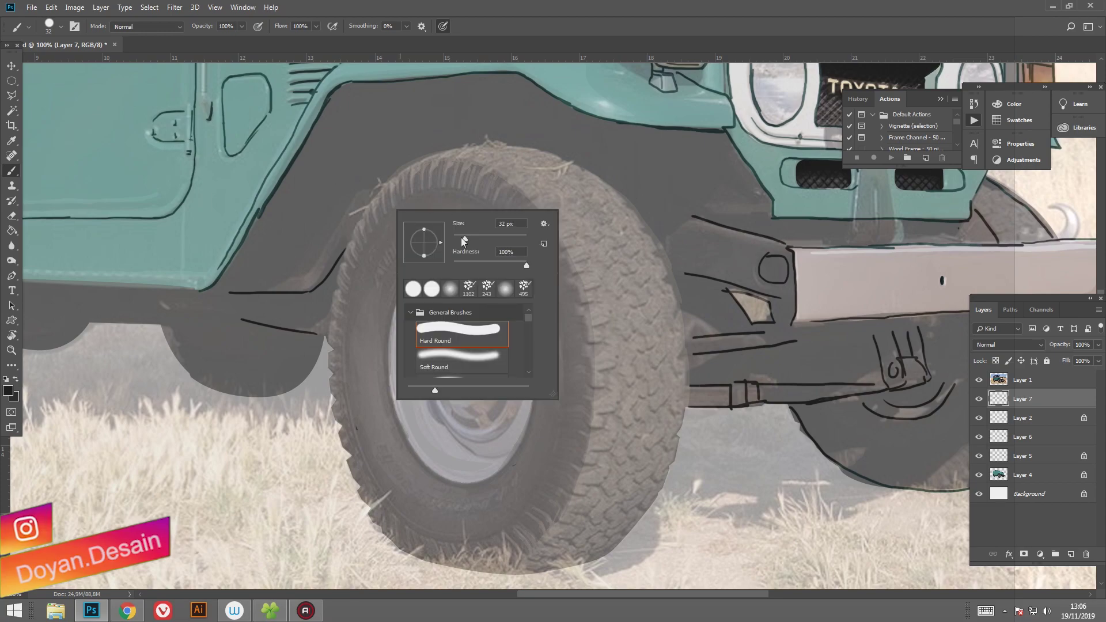
drag(461, 237, 459, 237)
Trace the tyre's top and right outer edge in black, redoing the rough strokes.
drag(338, 288, 342, 255)
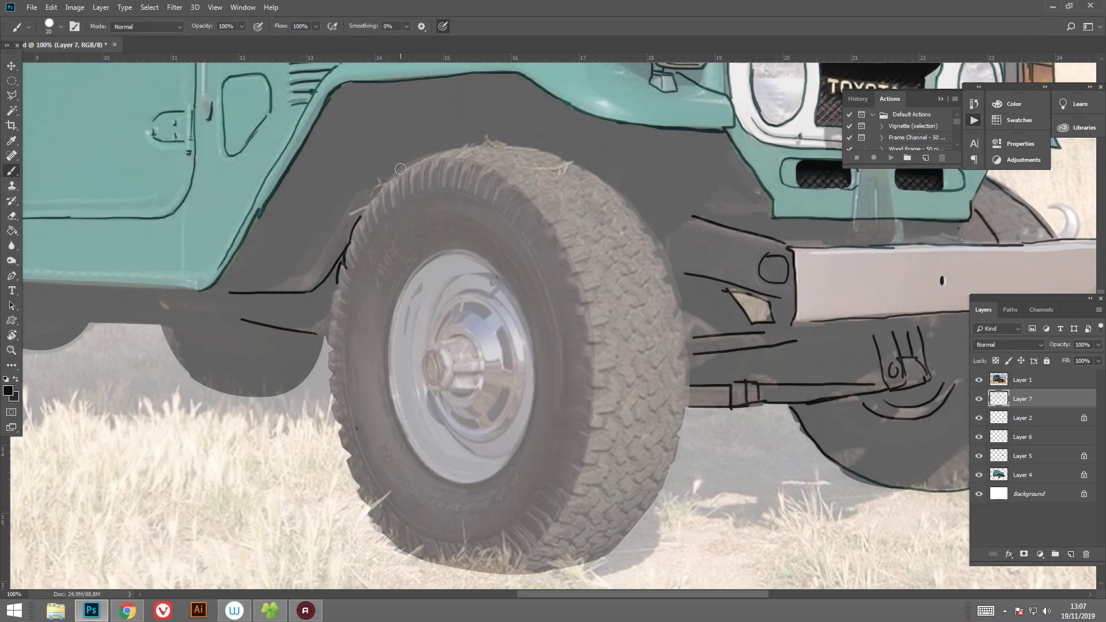
mouse_move(363, 216)
mouse_down()
mouse_move(572, 158)
mouse_move(479, 81)
mouse_up()
mouse_move(569, 161)
mouse_down()
mouse_move(599, 248)
mouse_move(572, 158)
mouse_up()
mouse_move(572, 199)
mouse_down()
mouse_move(562, 279)
mouse_move(491, 384)
mouse_move(535, 330)
mouse_up()
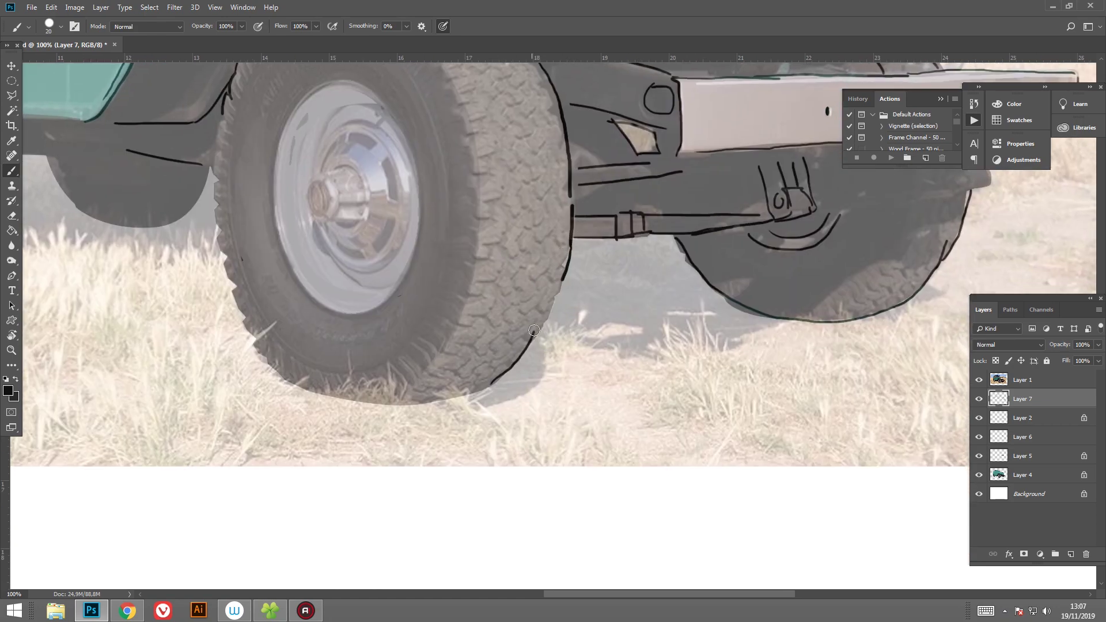
key(ctrl+z)
key(ctrl+z)
drag(567, 277, 528, 334)
key(ctrl+z)
drag(567, 280, 475, 399)
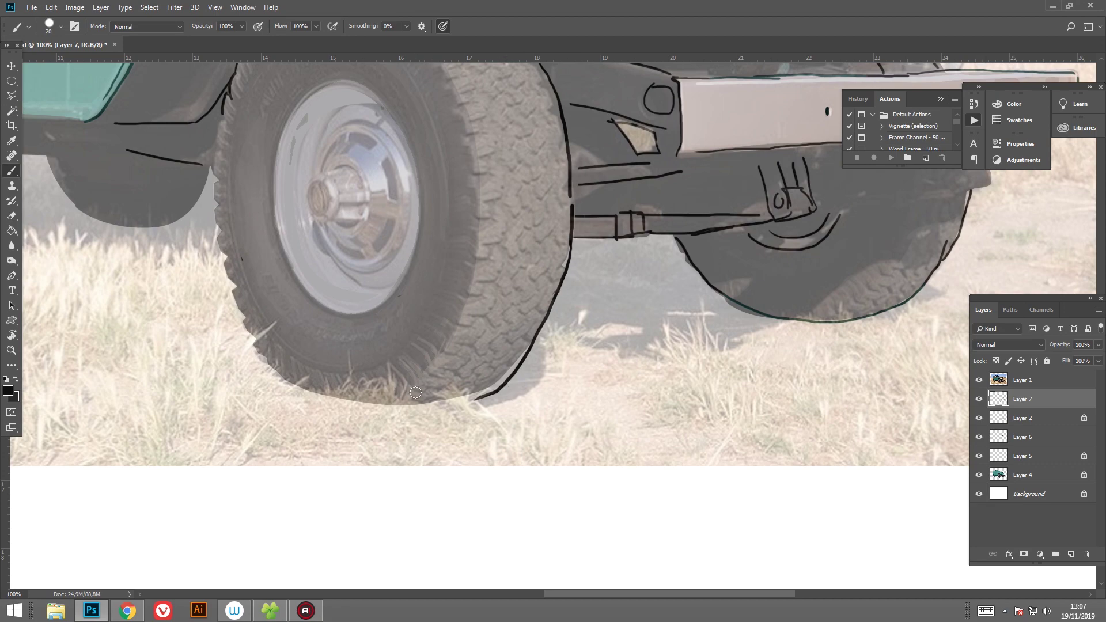
key(ctrl+z)
drag(560, 286, 455, 398)
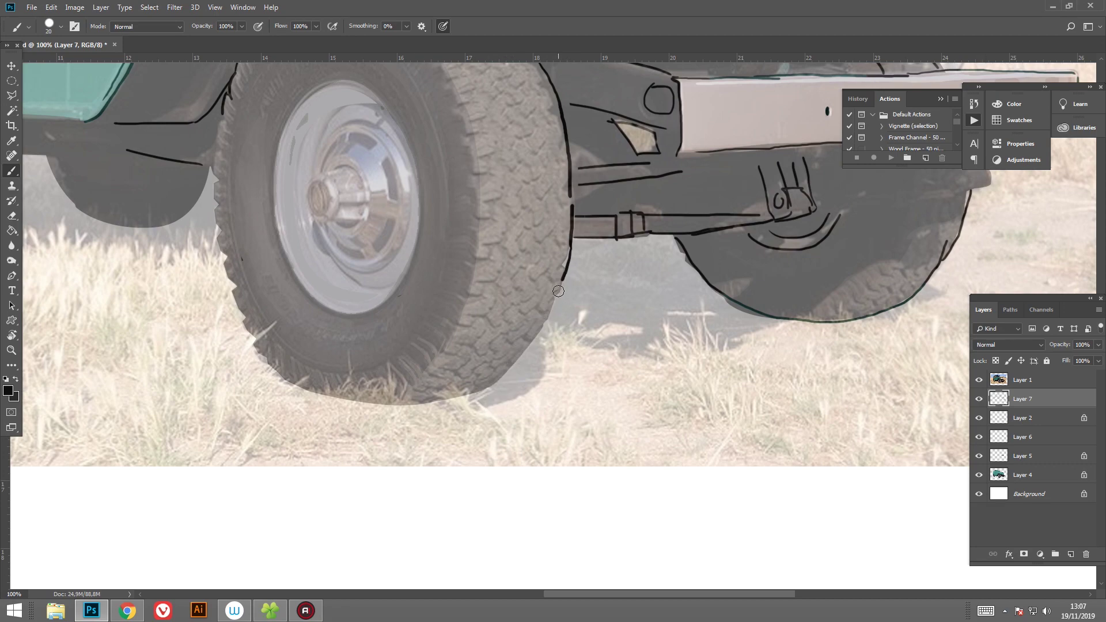
Outline the tyre's left edge and bottom down to the ground, closing the gap.
mouse_move(220, 121)
mouse_down()
mouse_move(326, 151)
mouse_move(323, 169)
mouse_up()
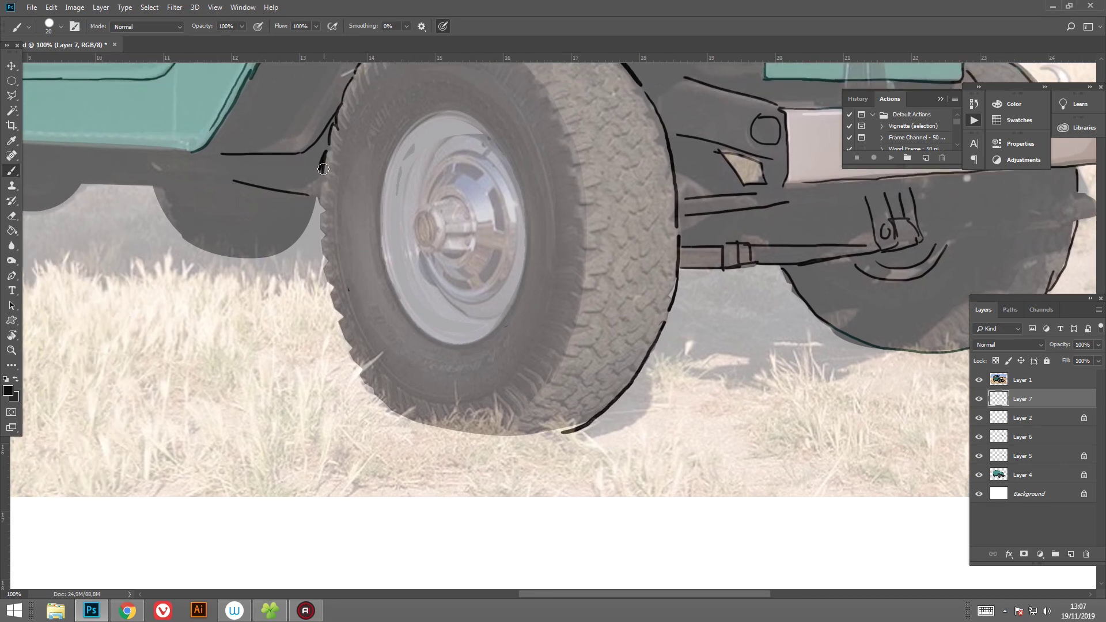
mouse_move(323, 213)
mouse_down()
mouse_move(327, 286)
mouse_move(387, 411)
mouse_move(507, 441)
mouse_move(565, 431)
mouse_up()
mouse_move(340, 258)
mouse_down()
mouse_move(362, 363)
mouse_move(398, 190)
mouse_move(417, 183)
mouse_move(482, 245)
mouse_up()
key(ctrl+z)
key(ctrl+z)
mouse_move(372, 236)
mouse_down()
mouse_move(395, 198)
mouse_move(413, 193)
mouse_move(482, 219)
mouse_up()
key(ctrl+z)
key(ctrl+z)
Draw the inner sidewall arc around the tyre's top, left, bottom and right side.
mouse_move(371, 202)
mouse_down()
mouse_move(496, 236)
mouse_move(465, 189)
mouse_up()
mouse_move(269, 309)
mouse_down()
mouse_move(441, 438)
mouse_move(450, 430)
mouse_up()
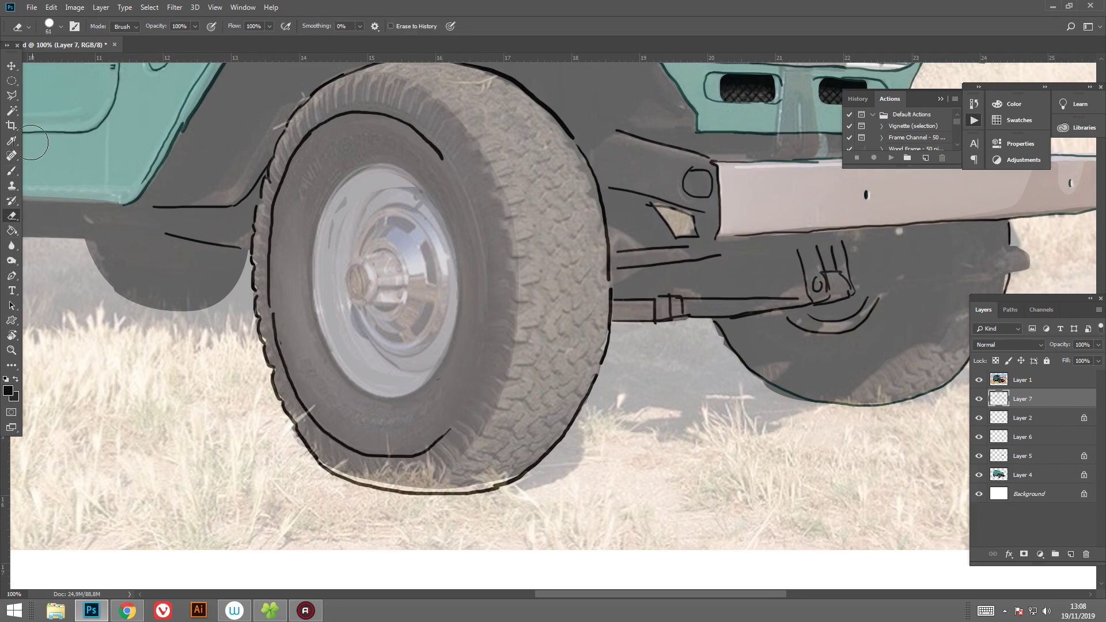
drag(521, 371, 514, 349)
mouse_move(459, 164)
mouse_down()
mouse_move(477, 293)
mouse_move(455, 403)
mouse_move(468, 455)
mouse_up()
Trace the hubcap's left and lower-left rims in black.
drag(473, 199, 365, 334)
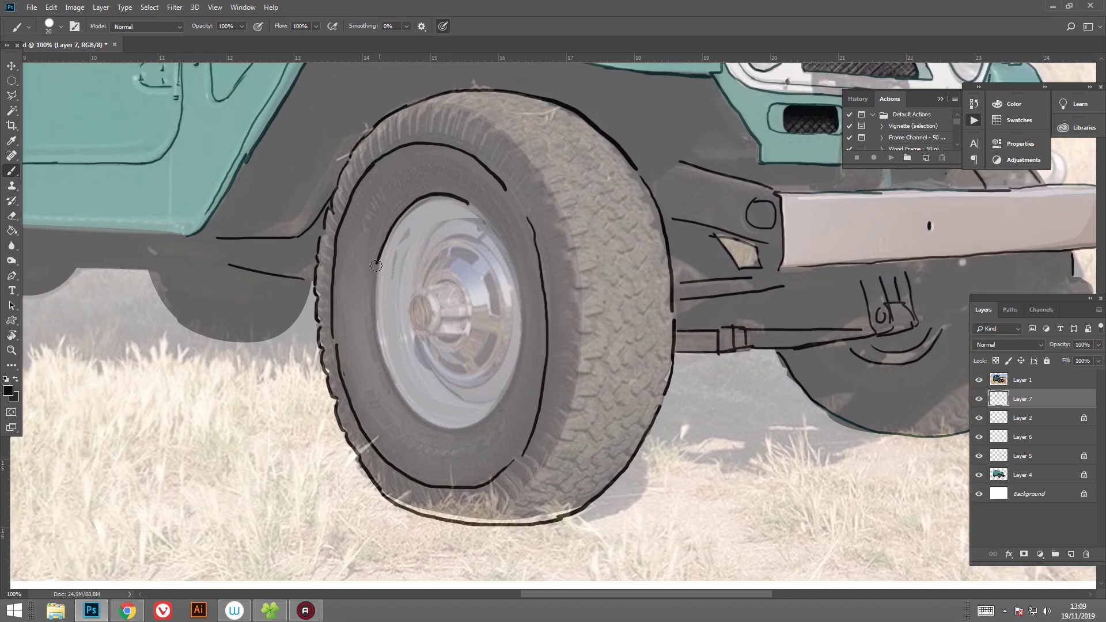
key(ctrl+z)
drag(479, 211, 379, 280)
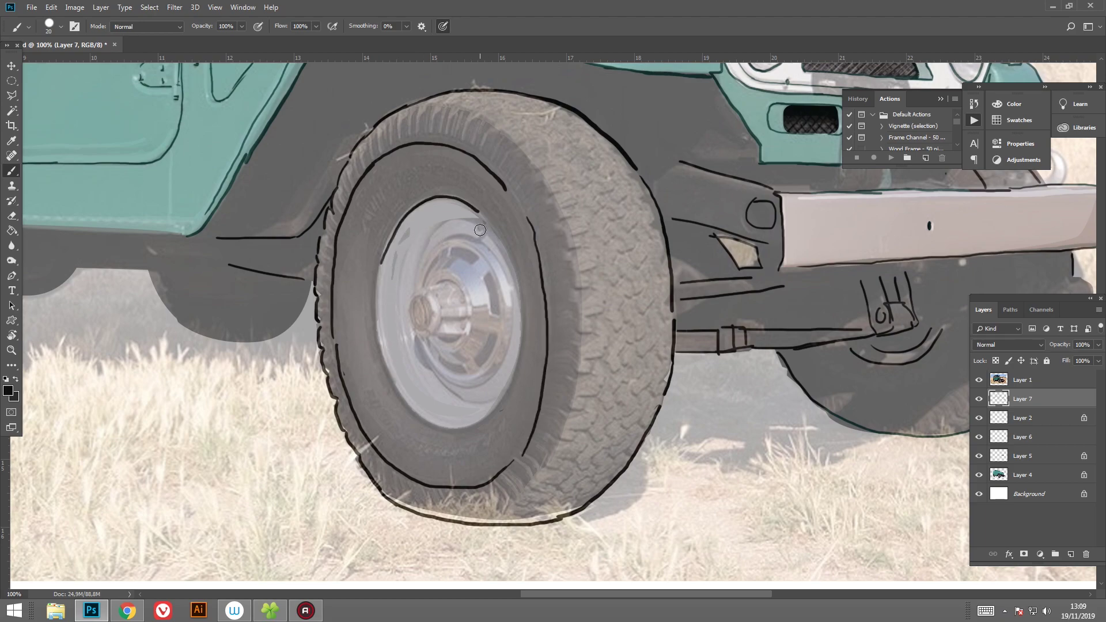
key(ctrl+z)
drag(375, 297, 375, 320)
mouse_move(385, 362)
mouse_down()
mouse_move(451, 431)
mouse_move(515, 350)
mouse_up()
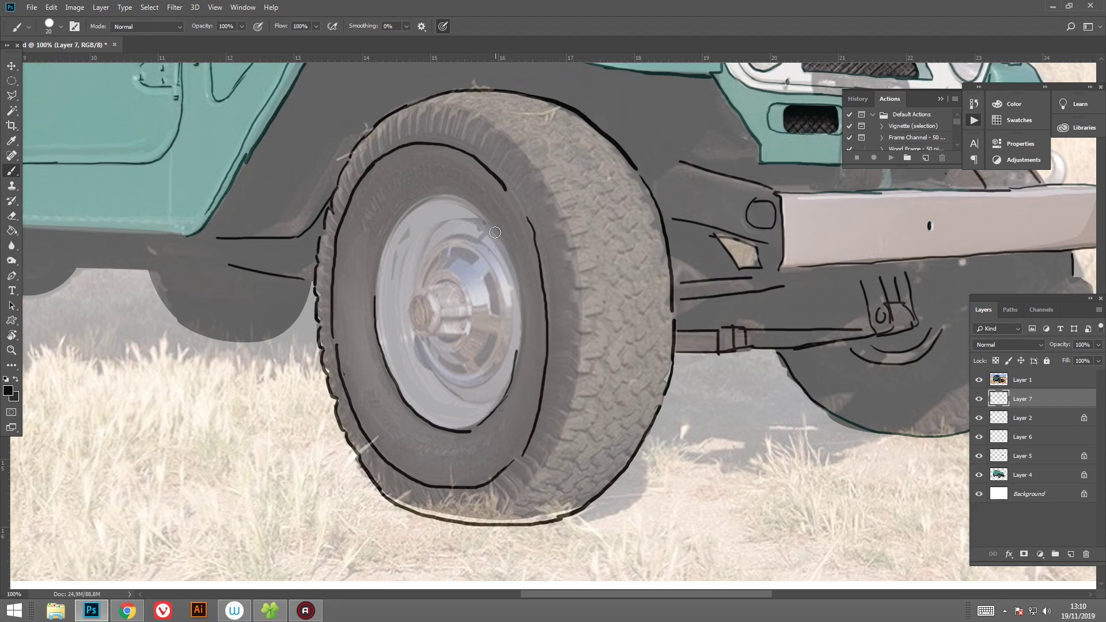
Outline the hubcap's upper and inner rim arcs and fill the hub centre black.
drag(515, 259, 560, 339)
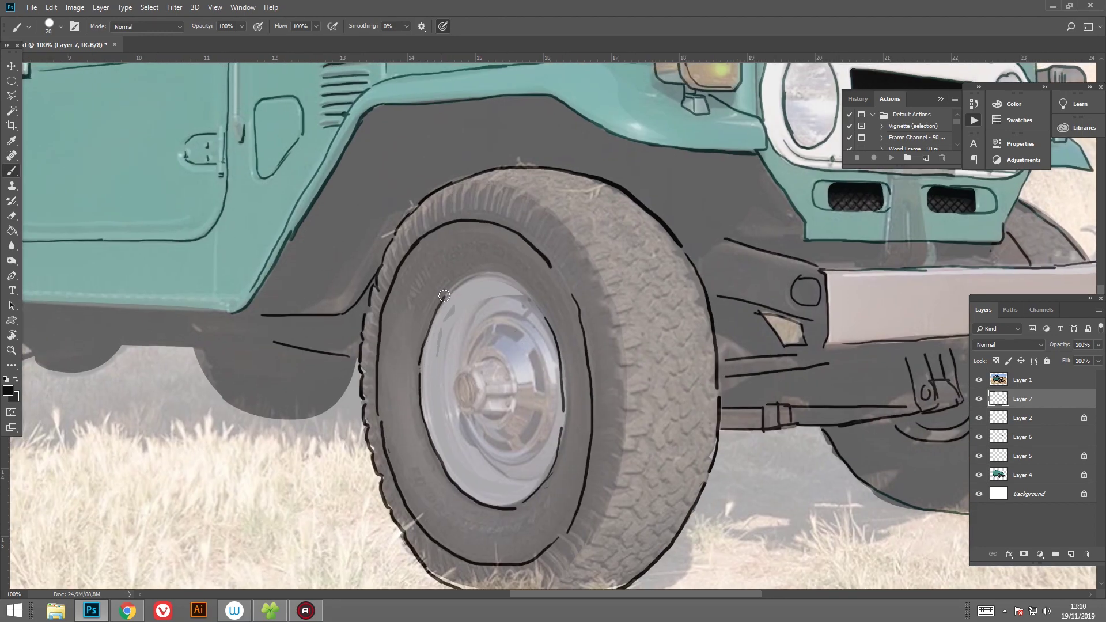
drag(443, 296, 534, 305)
drag(470, 320, 553, 385)
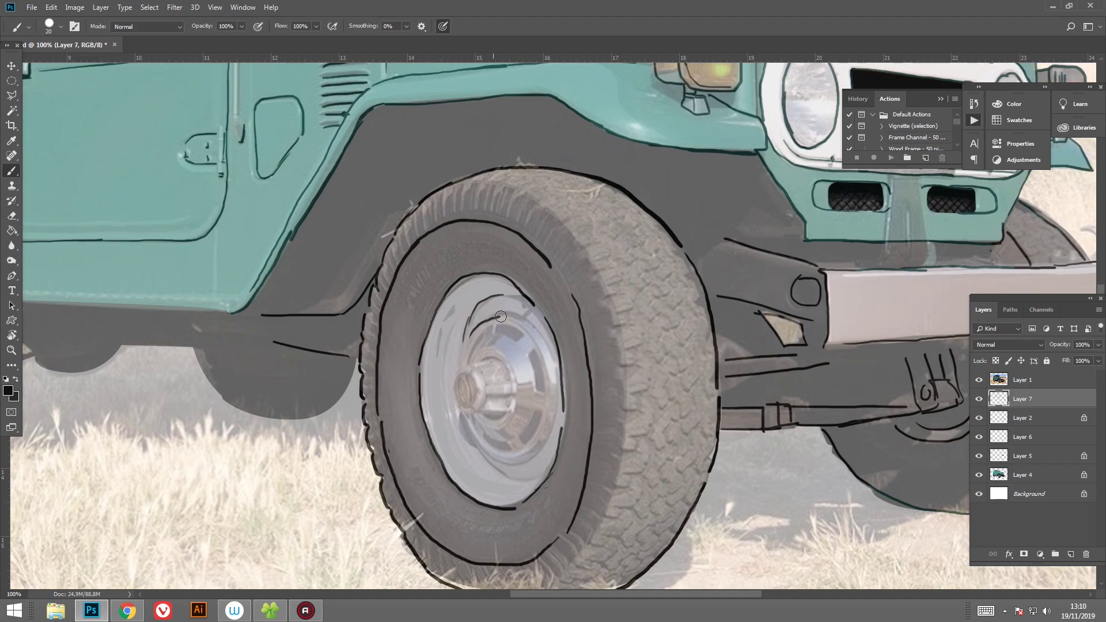
drag(465, 416, 550, 418)
drag(467, 426, 531, 483)
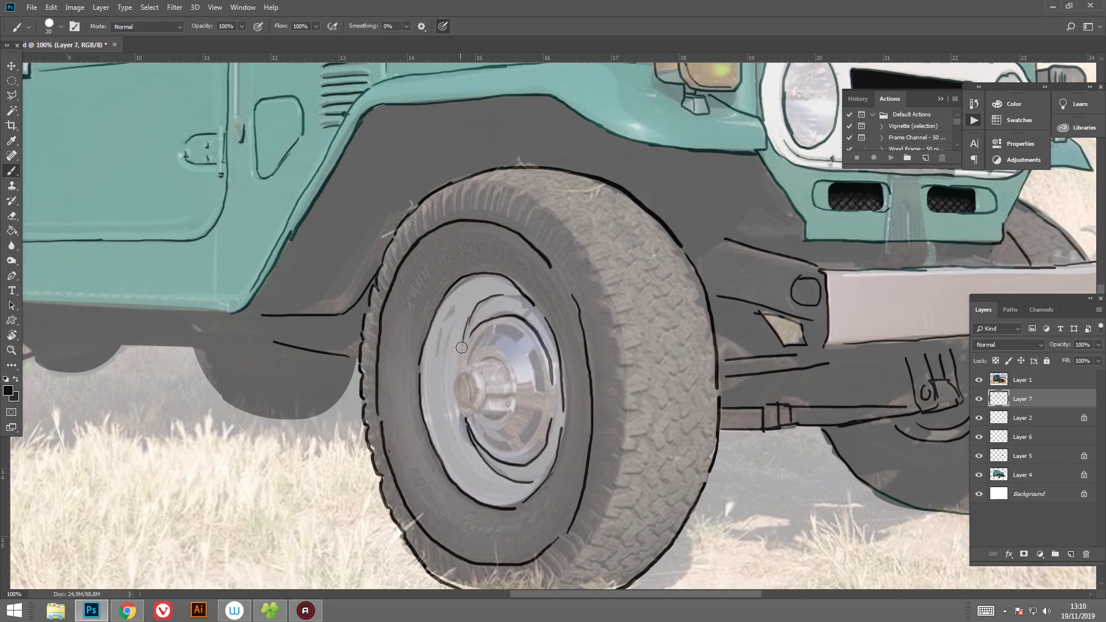
drag(459, 399, 471, 385)
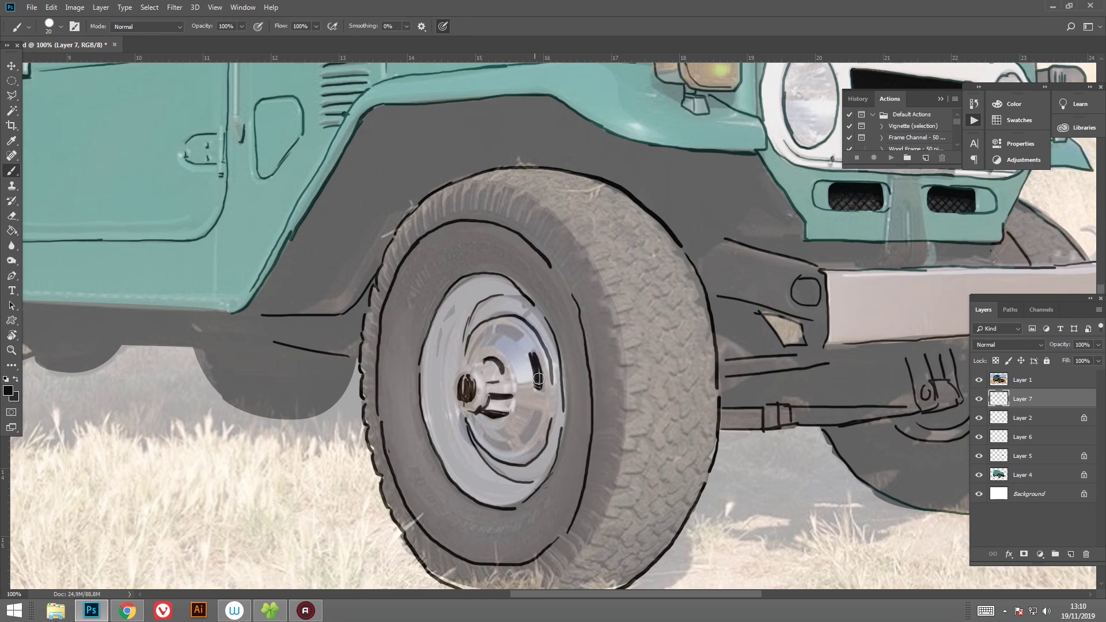
Add short slot and rim lines on the hubcap, then trace the tyre's inner tread edge.
drag(538, 415, 539, 411)
drag(484, 435, 505, 444)
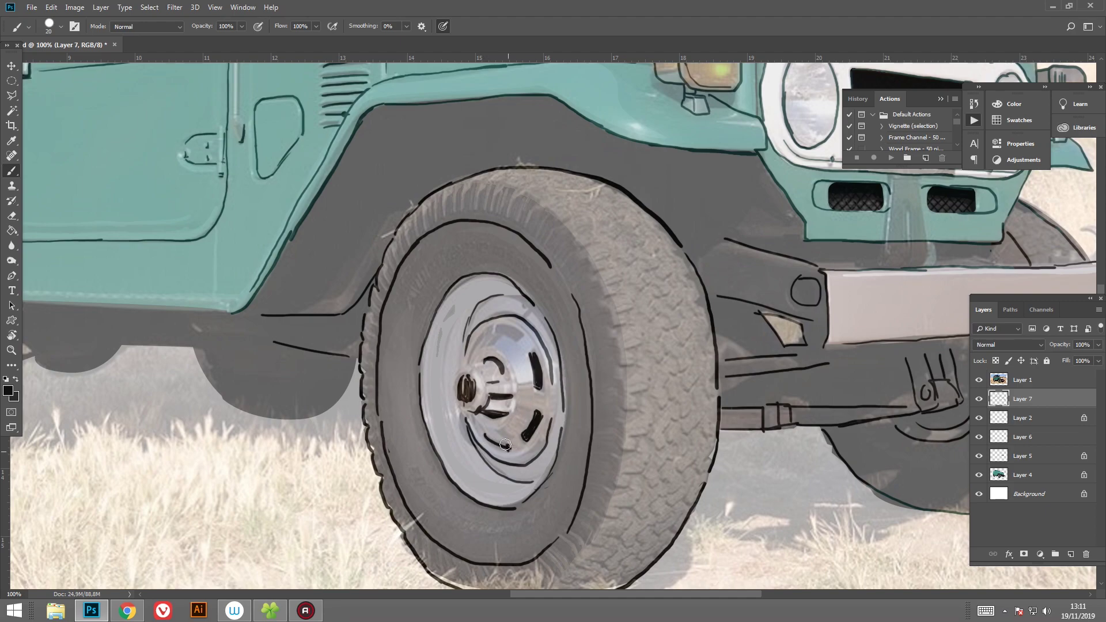
drag(496, 329, 522, 335)
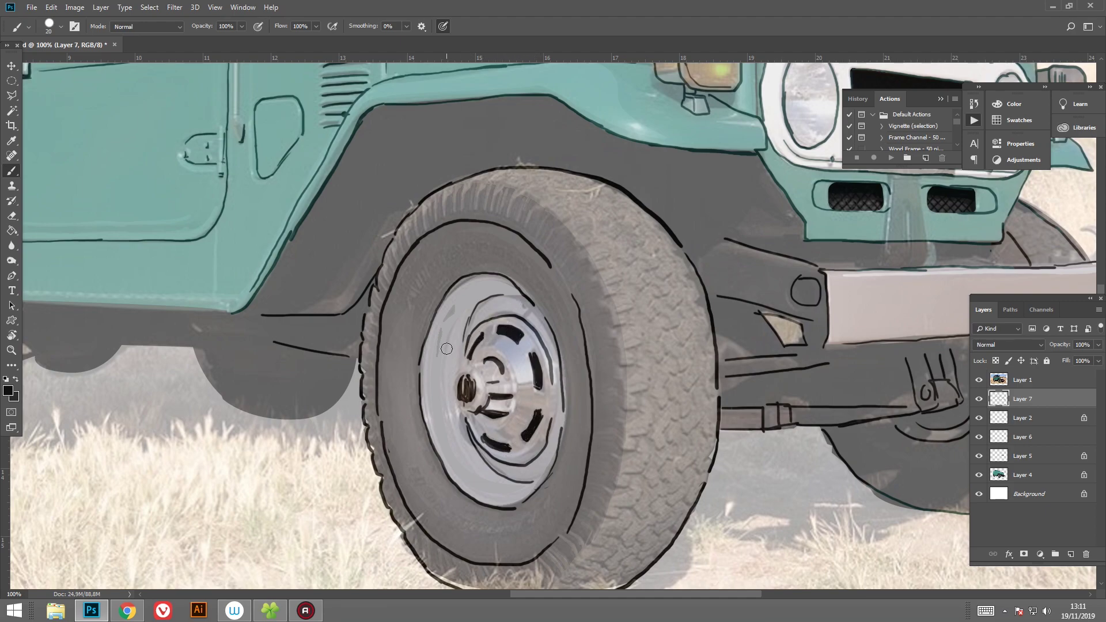
drag(457, 322, 465, 468)
key(ctrl+z)
mouse_move(457, 314)
mouse_down()
mouse_move(466, 464)
mouse_move(518, 491)
mouse_up()
drag(464, 293, 442, 433)
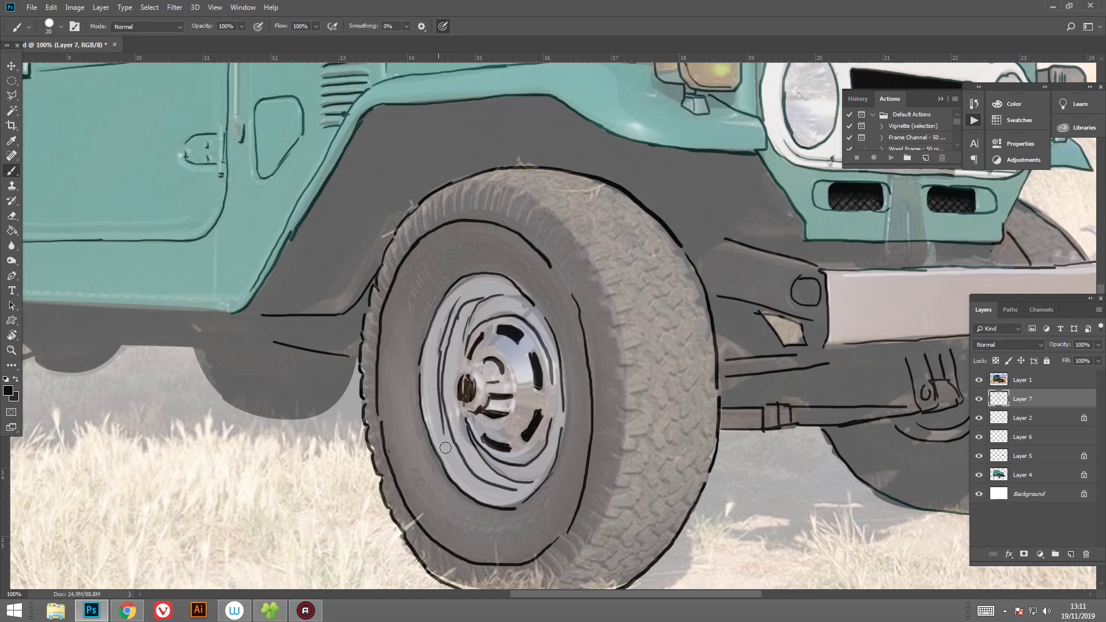
mouse_move(532, 212)
mouse_down()
mouse_move(478, 182)
mouse_move(513, 195)
mouse_move(547, 254)
mouse_move(570, 349)
mouse_up()
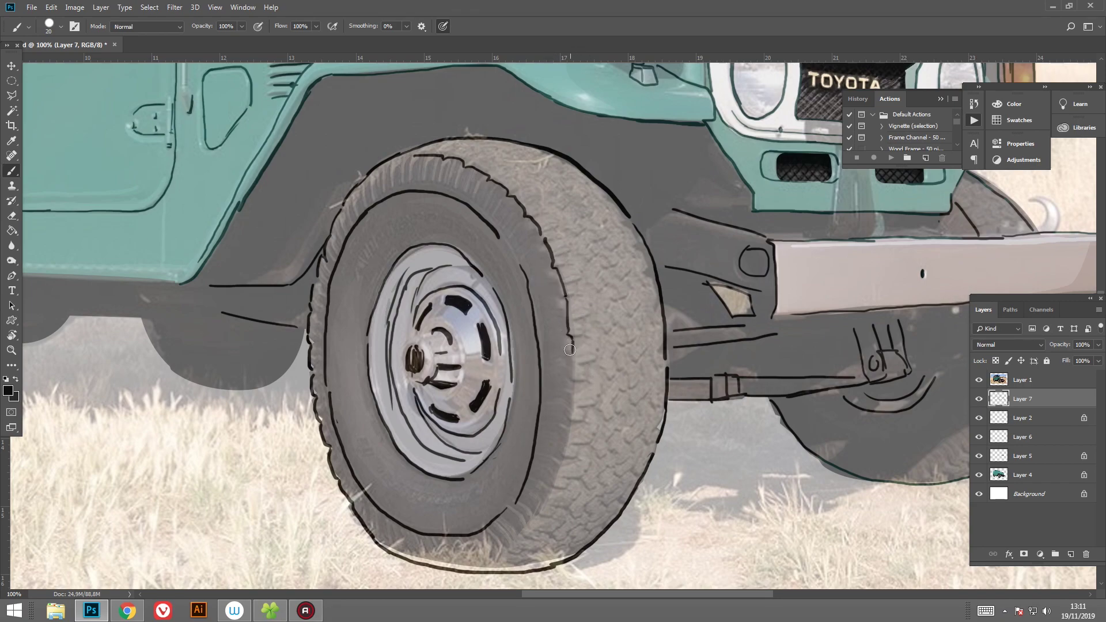
drag(550, 480, 532, 518)
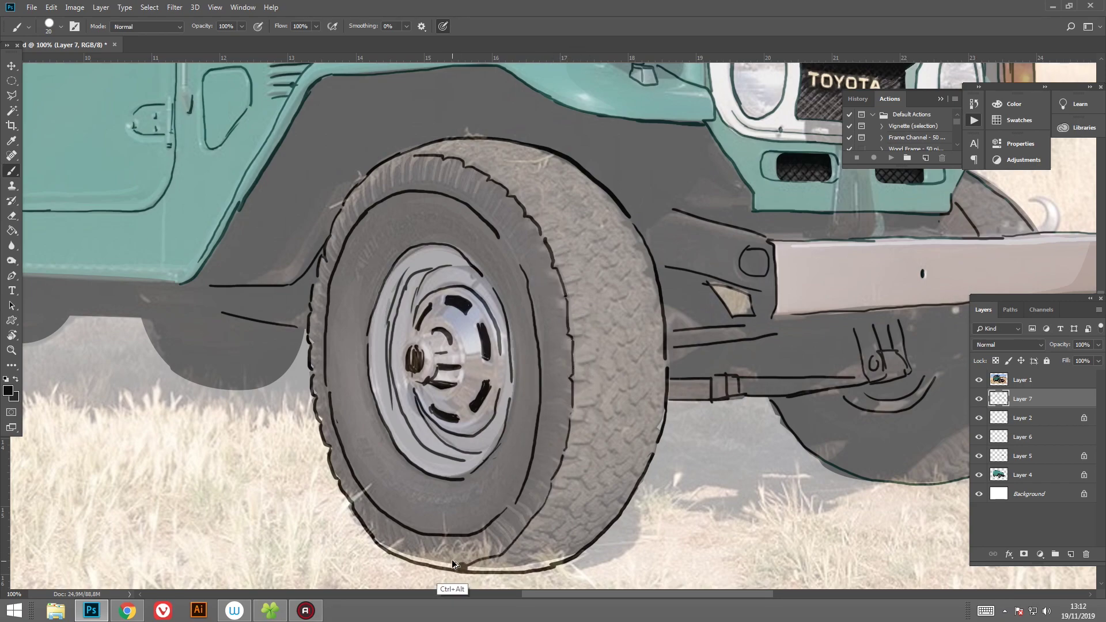
Hide the Layer 1 reference photo, select Layer 4 and zoom to the front wheel.
click(980, 380)
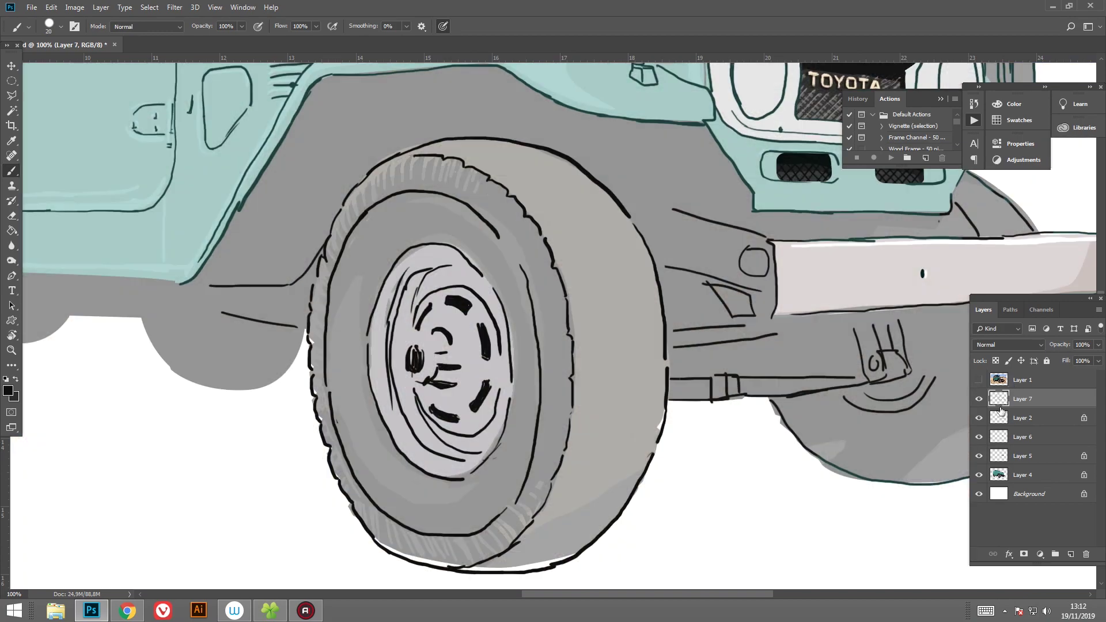
click(1032, 475)
key(ctrl+minus)
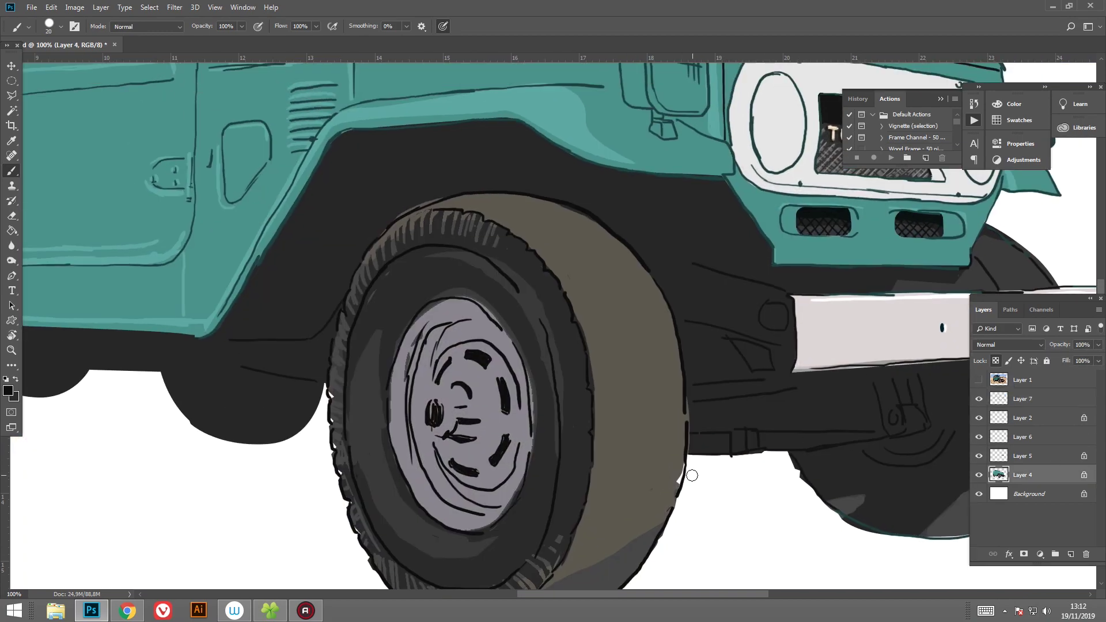
key(ctrl+plus)
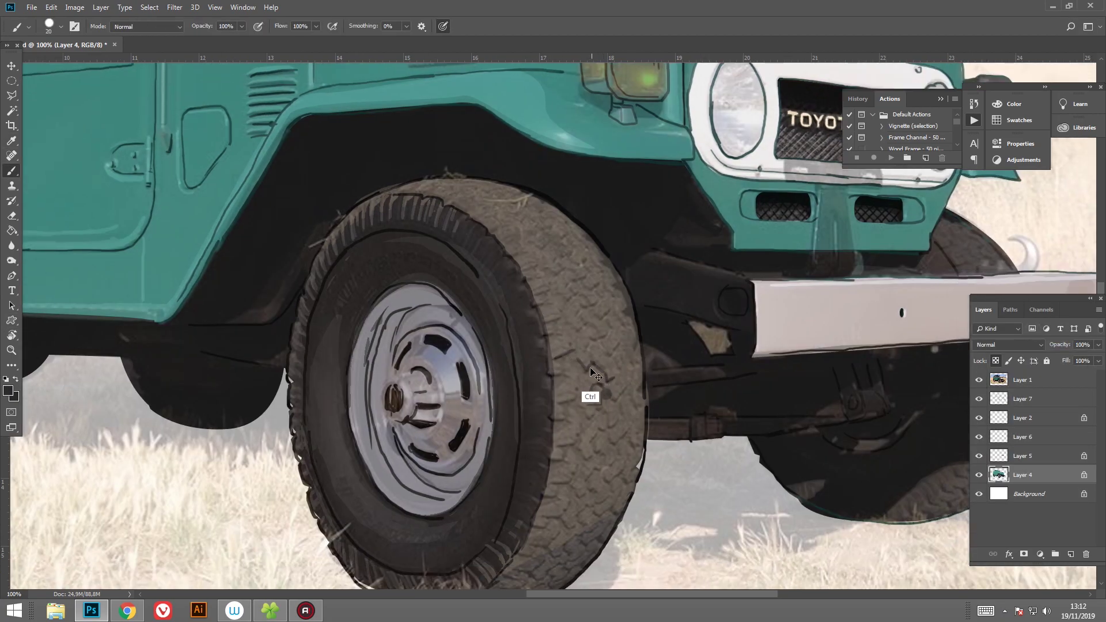
Paint black zigzag tread strokes over the front tyre's face, upper sidewall and right side.
mouse_move(618, 459)
mouse_down()
mouse_move(599, 450)
mouse_move(554, 464)
mouse_move(578, 461)
mouse_move(553, 490)
mouse_move(556, 476)
mouse_move(603, 481)
mouse_move(591, 442)
mouse_move(582, 507)
mouse_move(562, 530)
mouse_move(533, 530)
mouse_move(518, 560)
mouse_move(579, 535)
mouse_up()
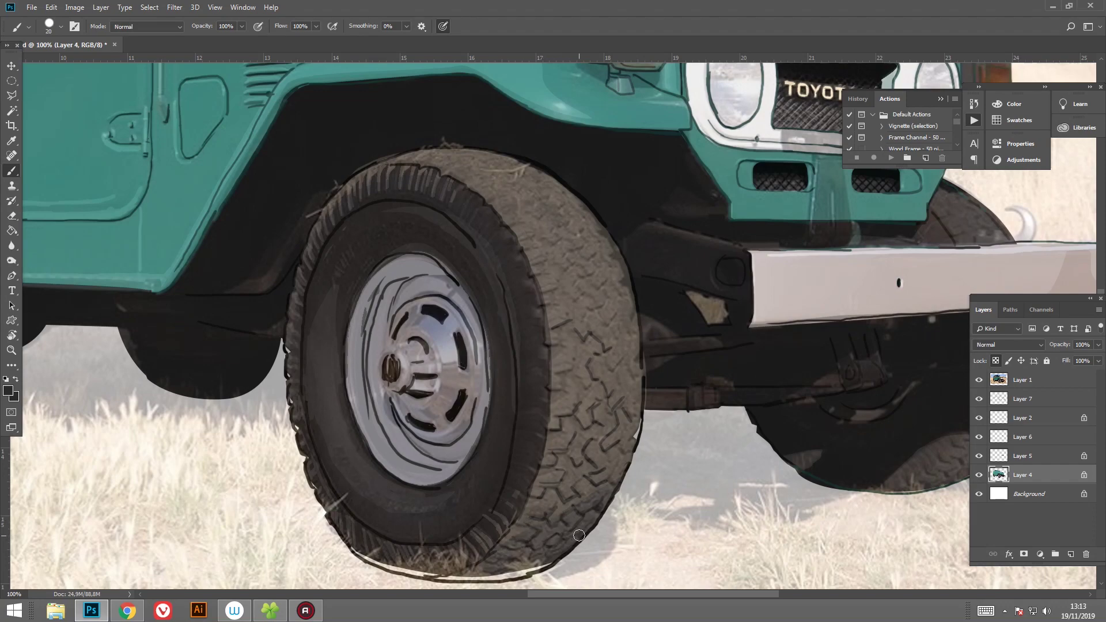
drag(603, 451, 572, 500)
drag(533, 429, 477, 263)
mouse_move(555, 318)
mouse_down()
mouse_move(553, 355)
mouse_move(582, 381)
mouse_move(602, 426)
mouse_up()
mouse_move(603, 366)
mouse_down()
mouse_move(581, 301)
mouse_move(519, 291)
mouse_move(452, 222)
mouse_up()
Hide the reference photo and scroll the canvas to frame the front wheel.
click(979, 380)
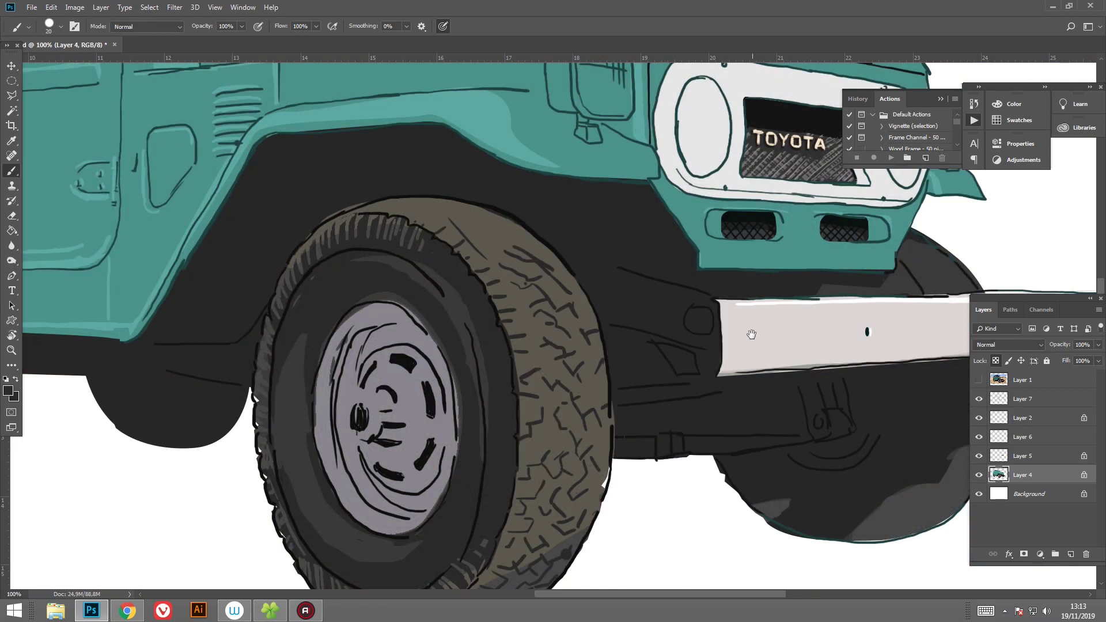
scroll(634, 248, down, 1)
scroll(735, 267, down, 1)
scroll(700, 345, up, 3)
scroll(700, 345, left, 2)
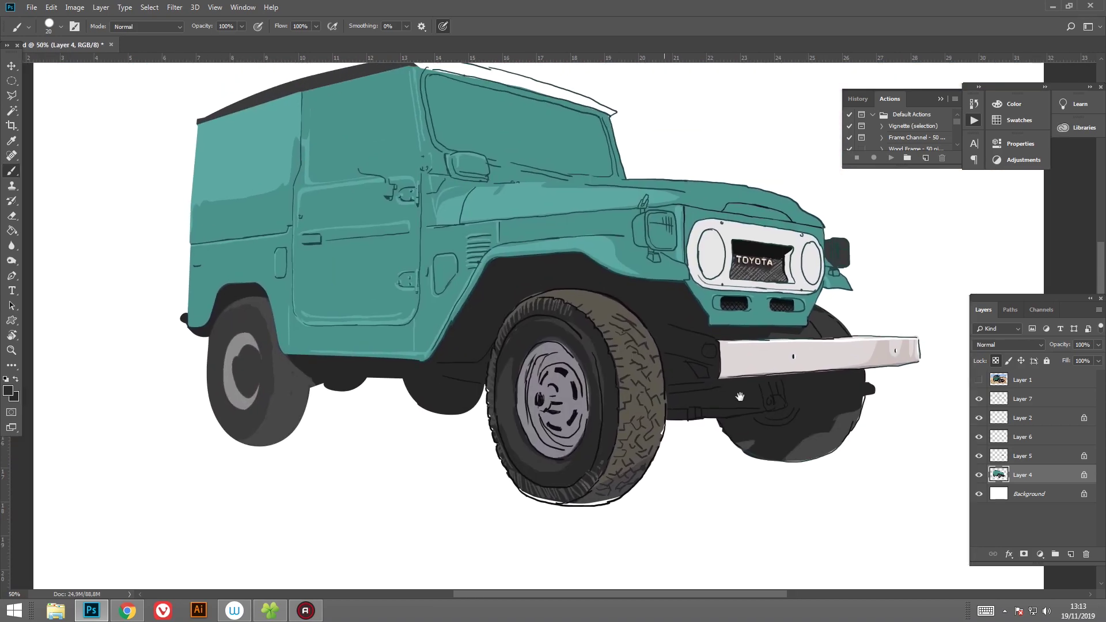
scroll(640, 346, left, 1)
scroll(640, 369, left, 2)
Set a dark grey foreground colour and check the brush size settings.
click(8, 392)
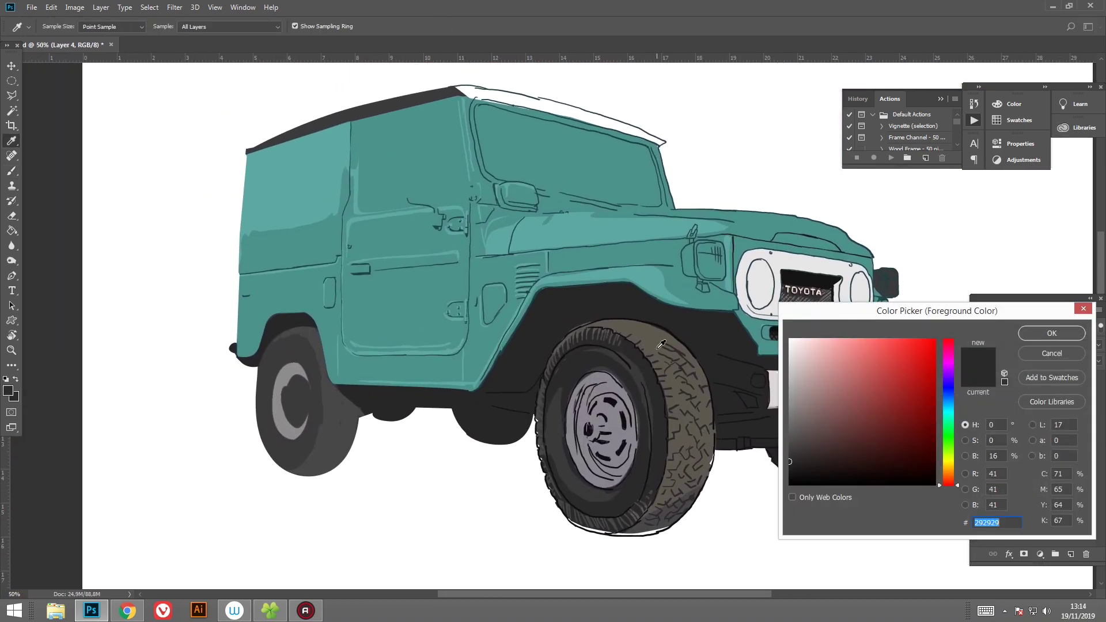
click(809, 426)
click(1058, 328)
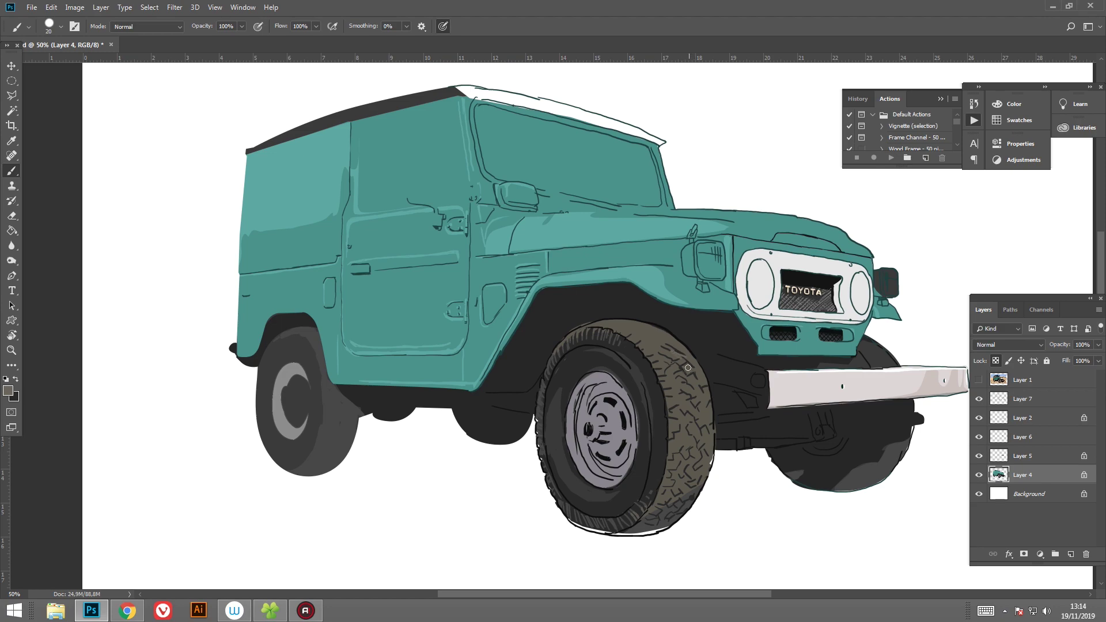
right_click(712, 371)
key(Return)
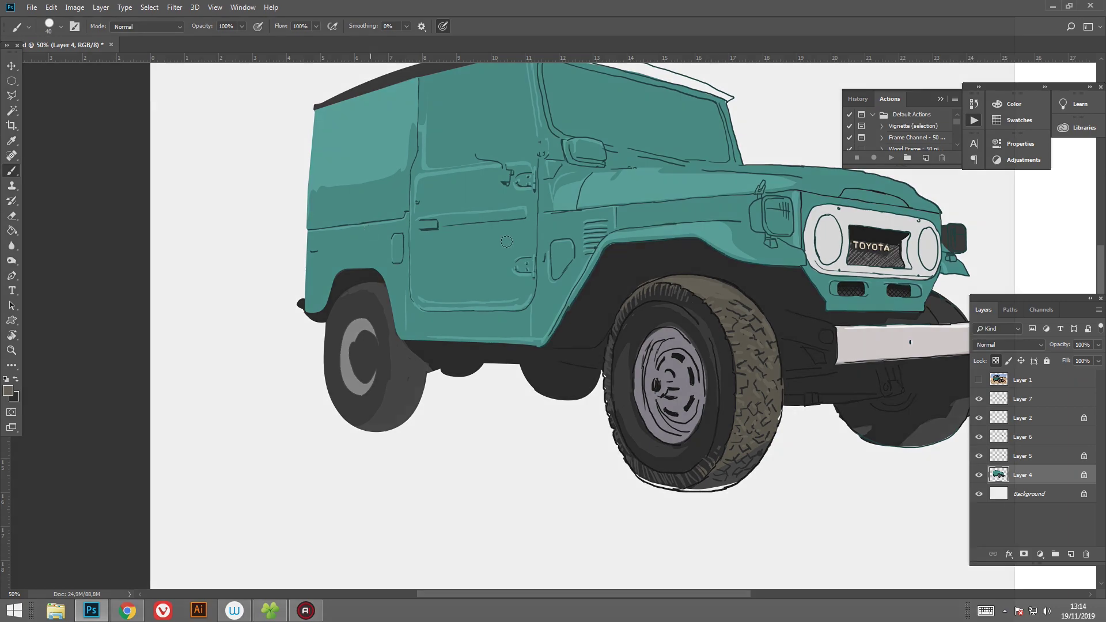
Show the reference photo, zoom in slightly and switch the foreground colour to grey.
click(979, 381)
key(ctrl+plus)
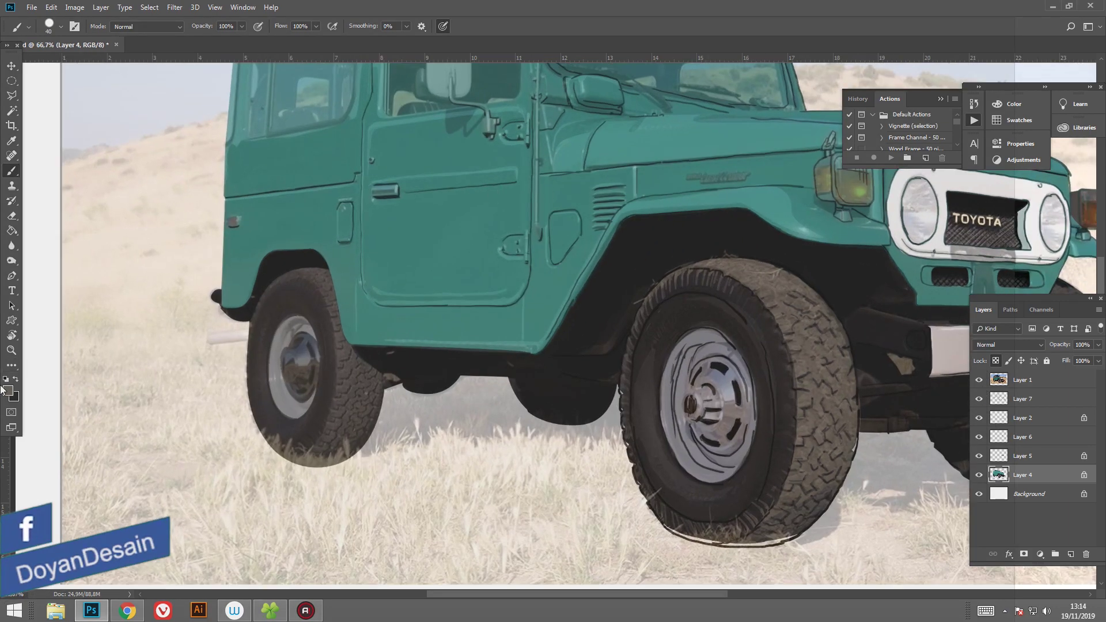
click(6, 390)
click(807, 403)
click(1049, 330)
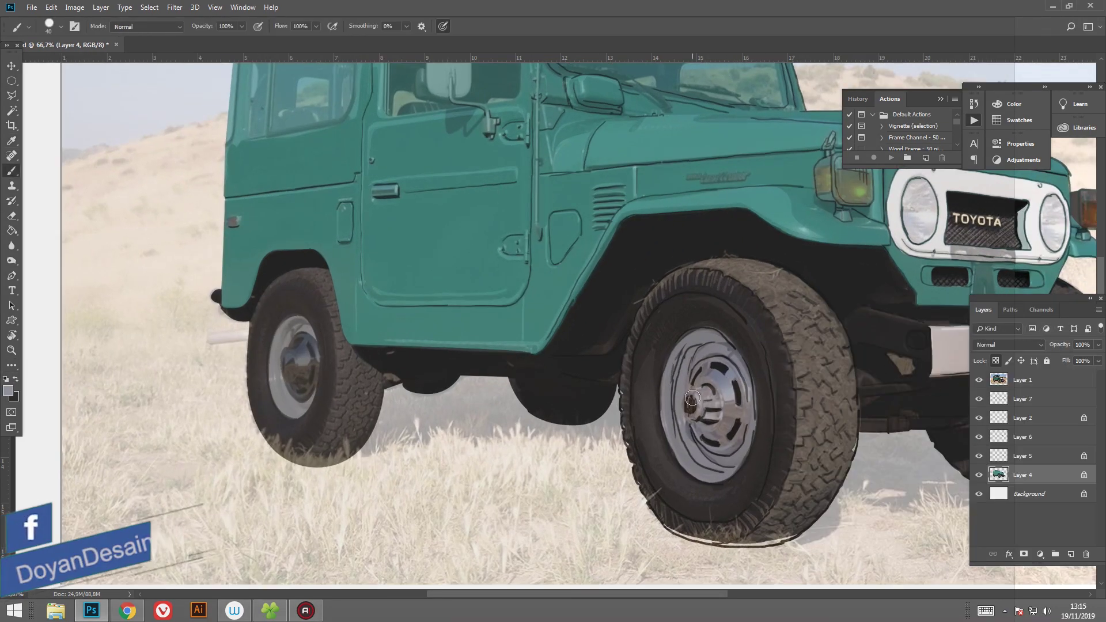
With the brush enlarged to 94 px, shade the front wheel hub grey and show the reference photo.
right_click(725, 385)
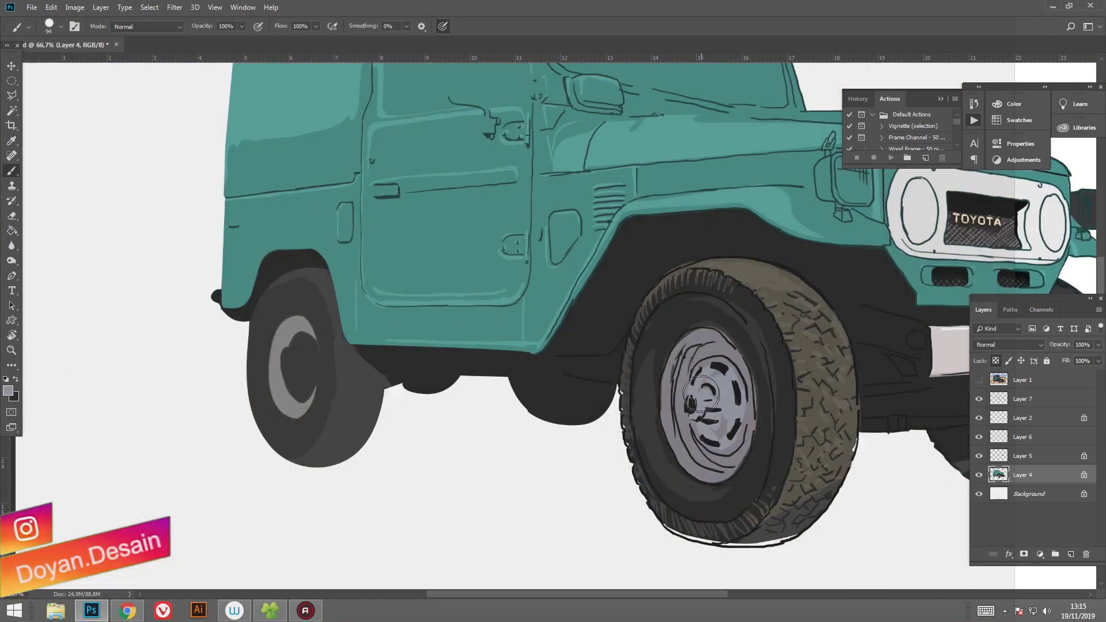
mouse_move(701, 395)
mouse_down()
mouse_move(723, 435)
mouse_move(729, 372)
mouse_move(714, 426)
mouse_up()
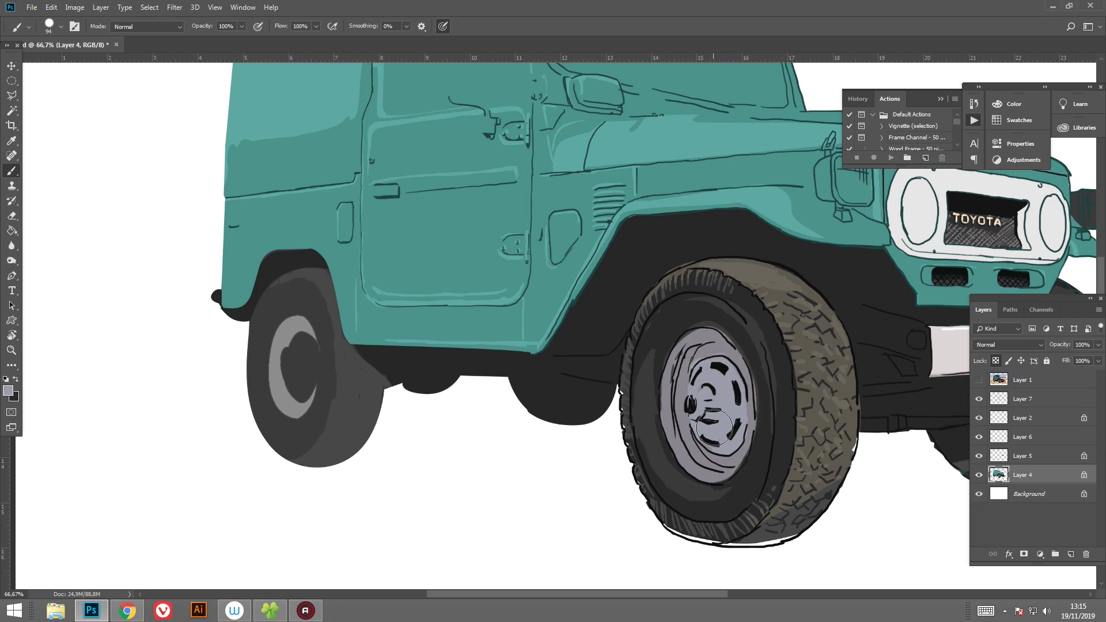
click(978, 380)
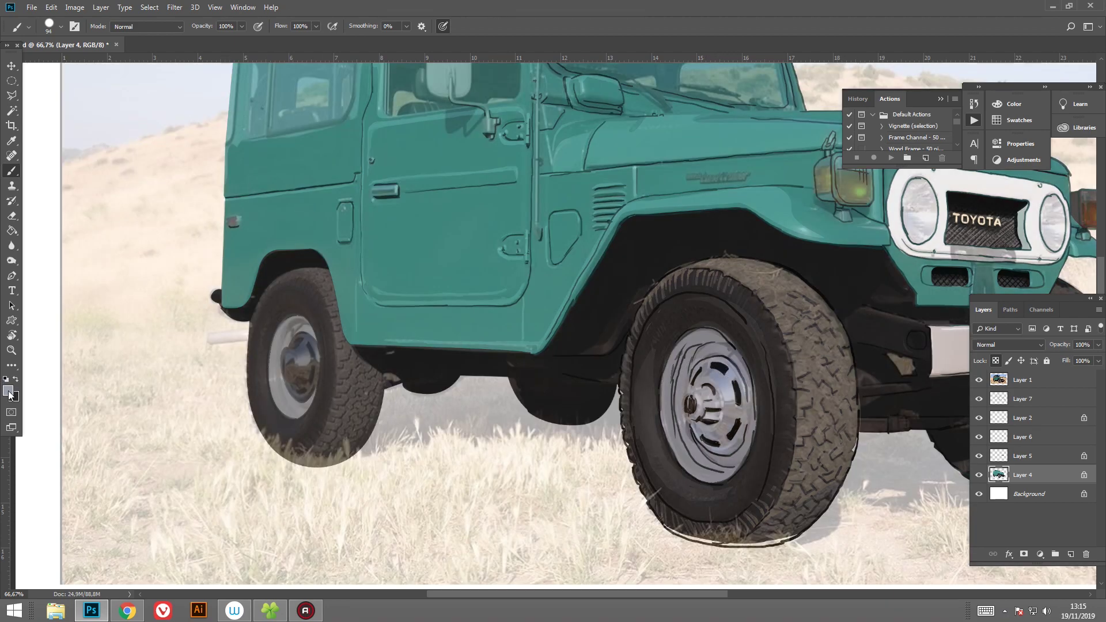
Lock Layer 4 transparency, hide the reference photo and paint dark strokes on the hub.
click(10, 396)
key(Return)
click(997, 360)
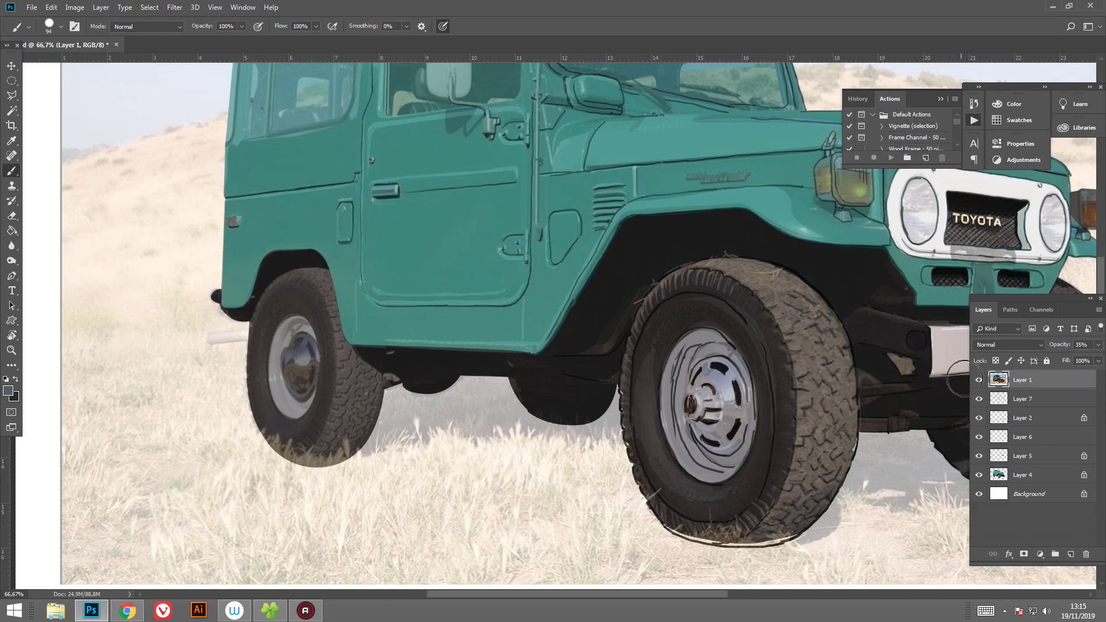
click(979, 380)
mouse_move(694, 398)
mouse_down()
mouse_move(705, 417)
mouse_move(719, 385)
mouse_move(742, 402)
mouse_move(769, 400)
mouse_move(727, 363)
mouse_move(724, 338)
mouse_up()
Set the brush size to 51 px.
right_click(770, 369)
click(917, 402)
text(51)
key(Return)
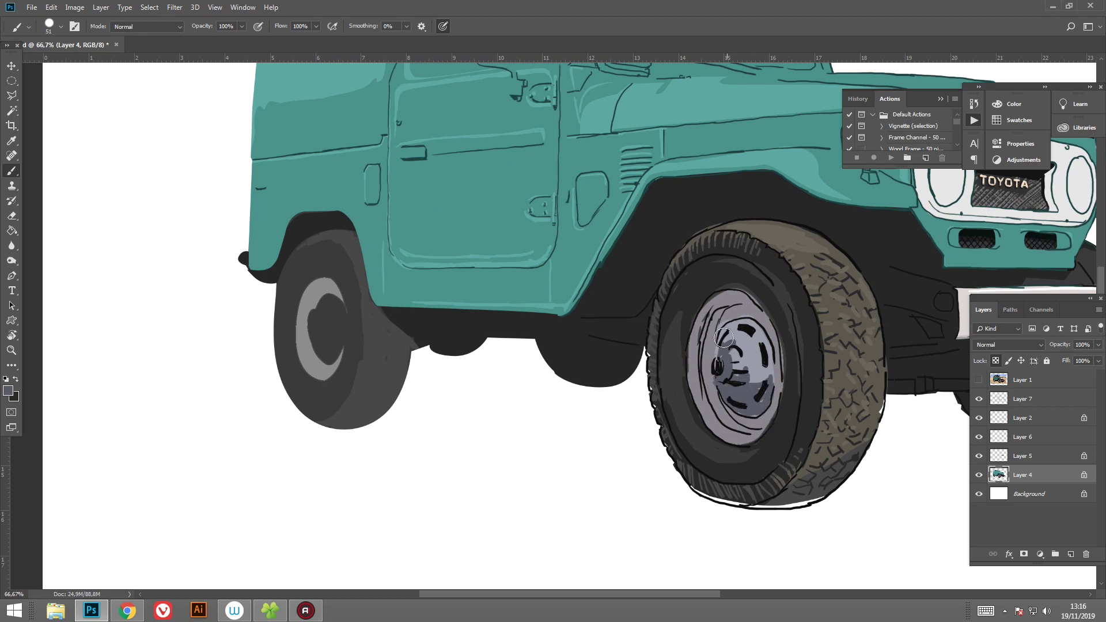
Choose a lighter grey and paint a highlight across the front hubcap.
click(10, 393)
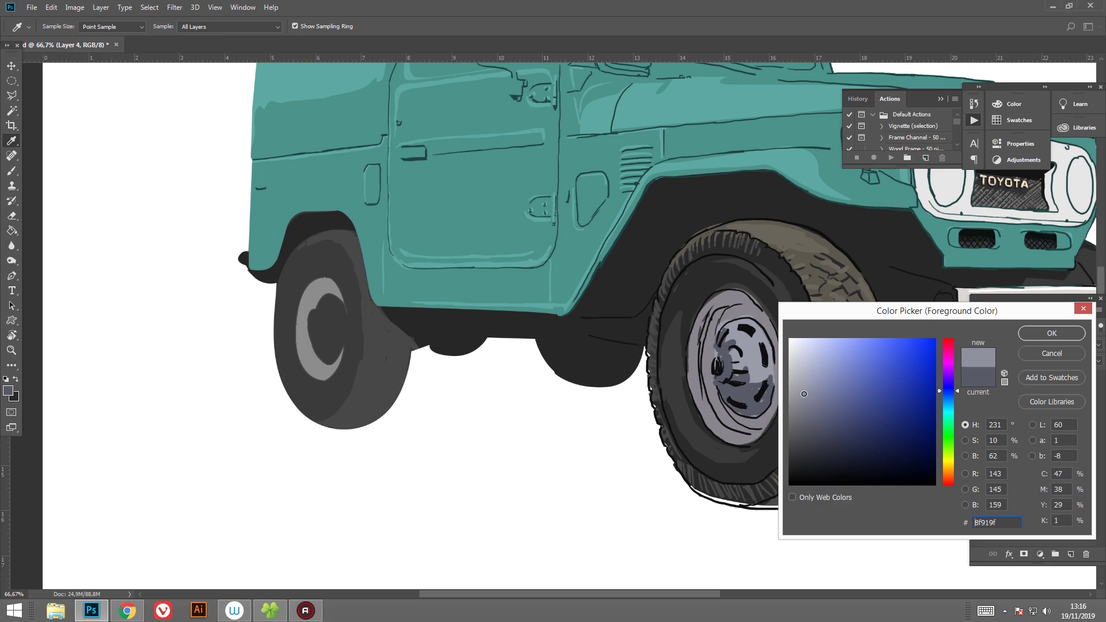
key(Return)
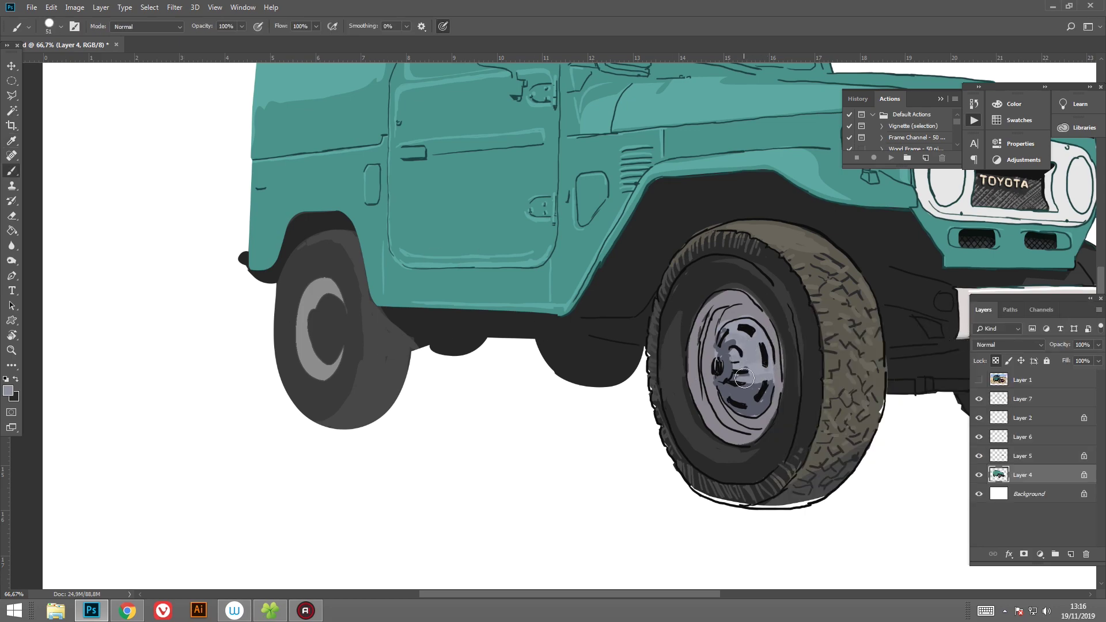
click(8, 391)
click(795, 367)
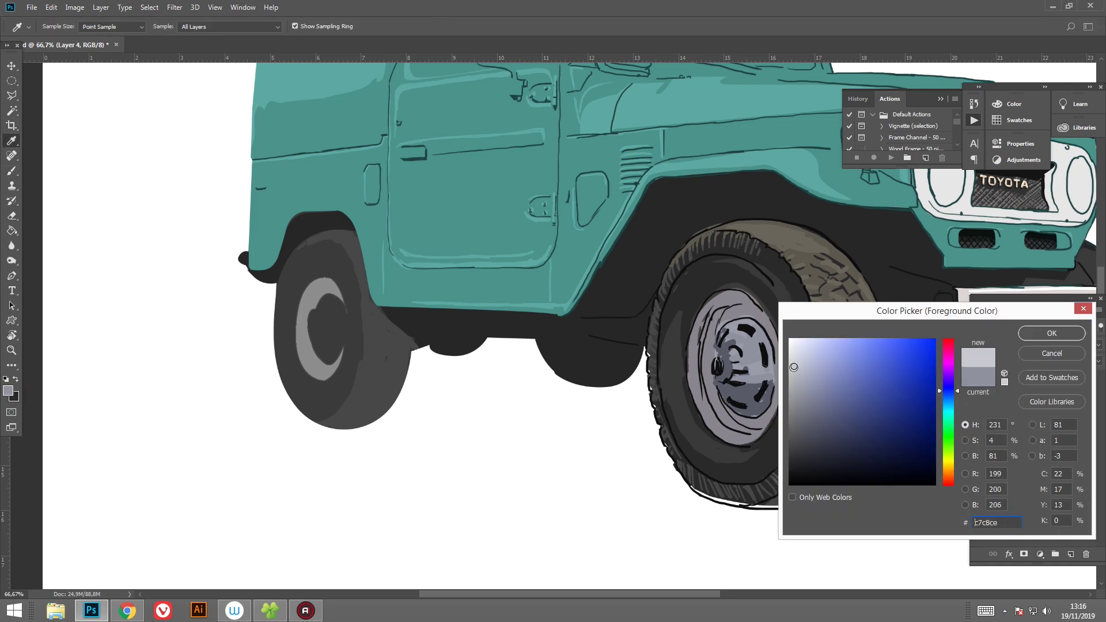
click(1056, 330)
drag(732, 363, 773, 359)
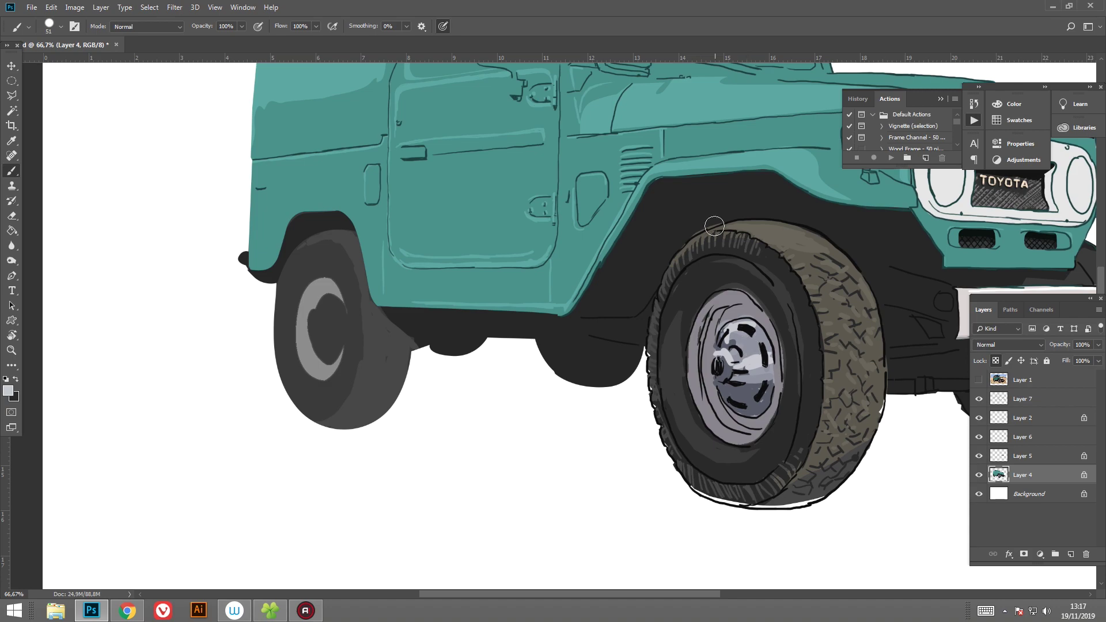
Reduce the brush size to 12 px.
right_click(669, 279)
text(12)
key(Return)
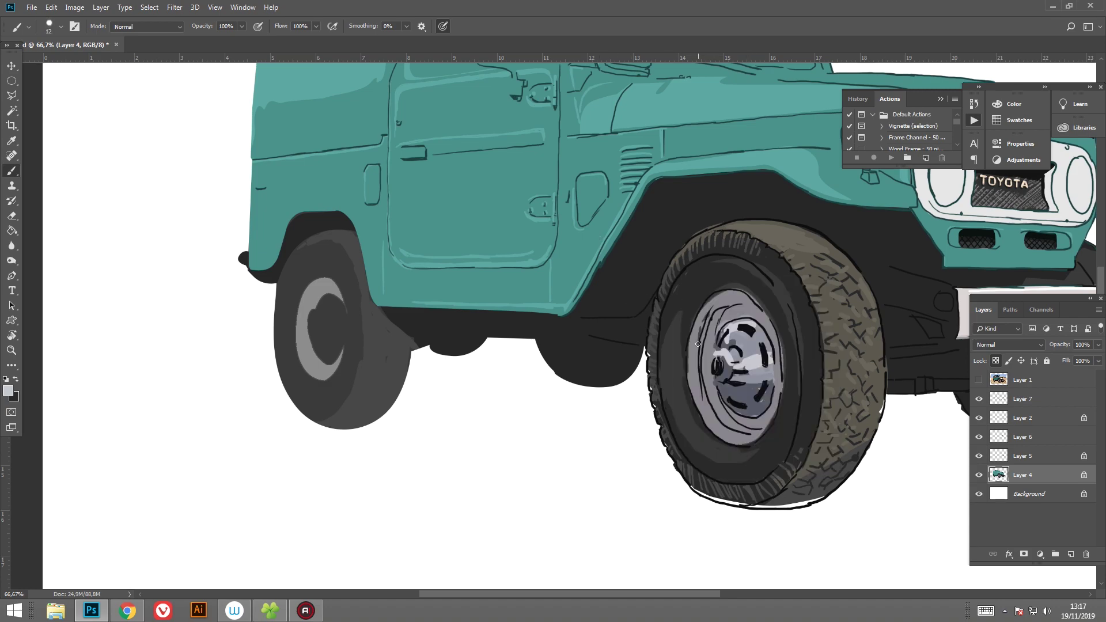
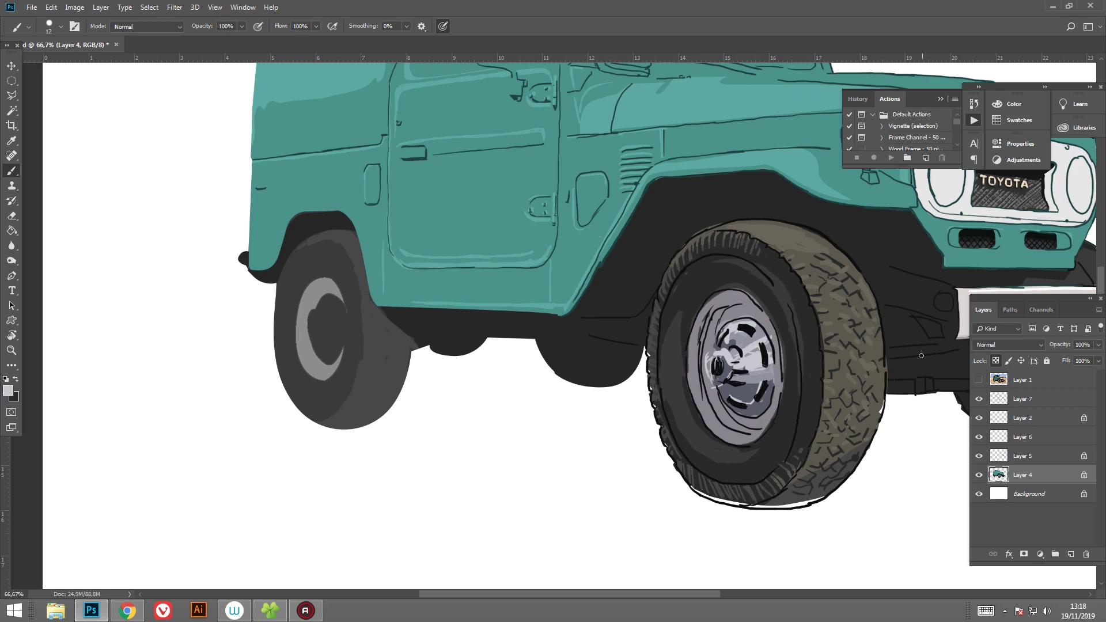
Switch to the Eraser, make Layer 4 active, and set the foreground colour to mid grey.
click(1022, 399)
key(e)
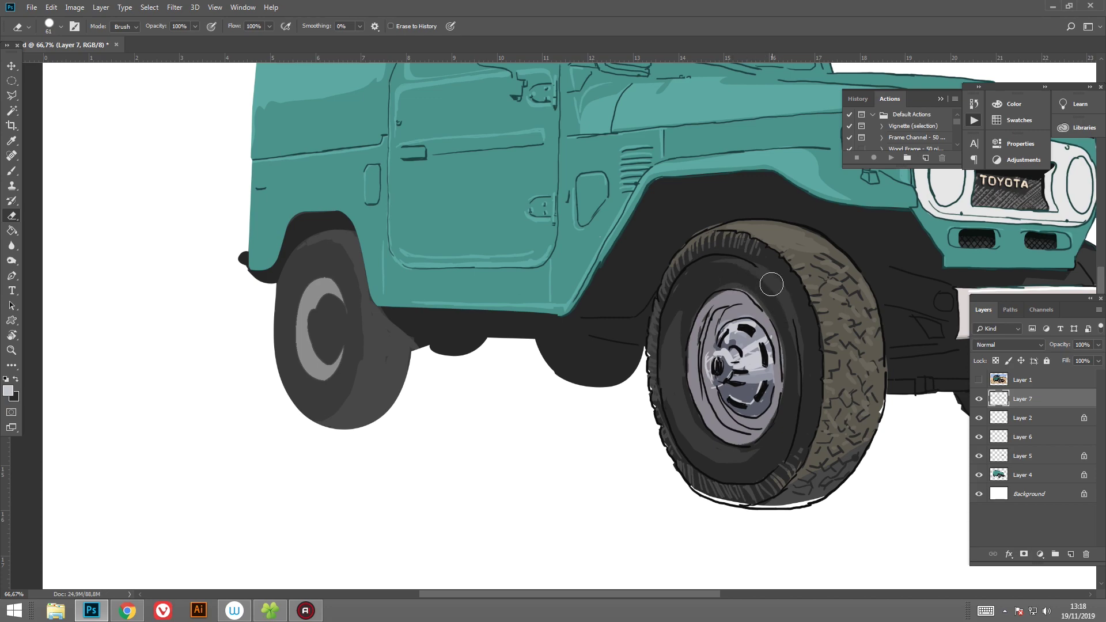
click(1023, 475)
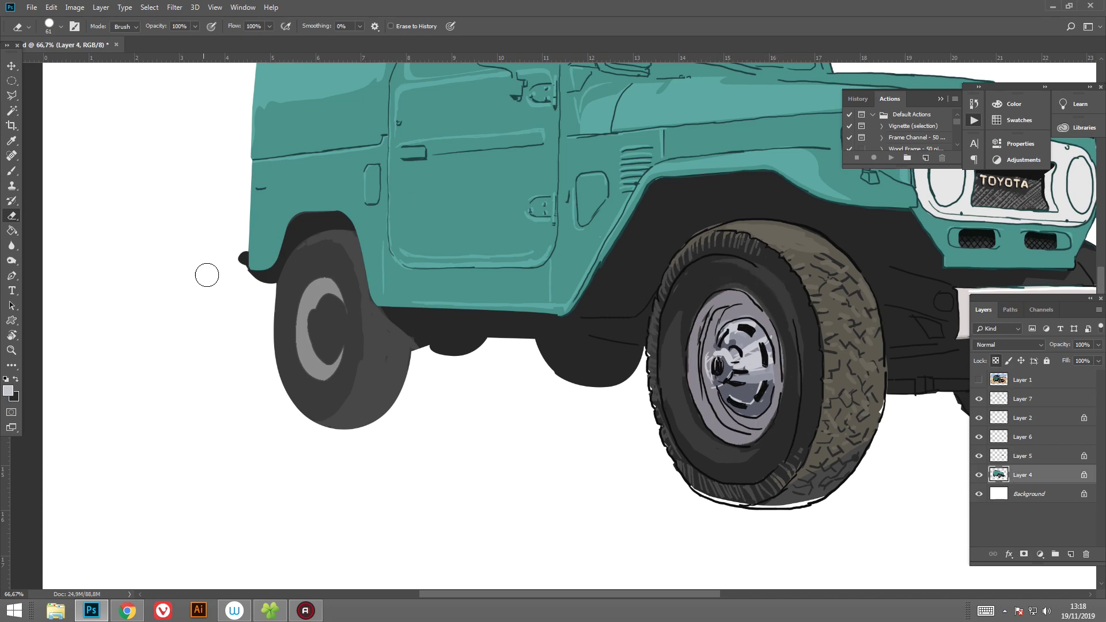
click(8, 391)
click(797, 410)
key(Return)
Switch to the Brush with a grey foreground colour sampled from the front hubcap.
click(8, 392)
click(795, 404)
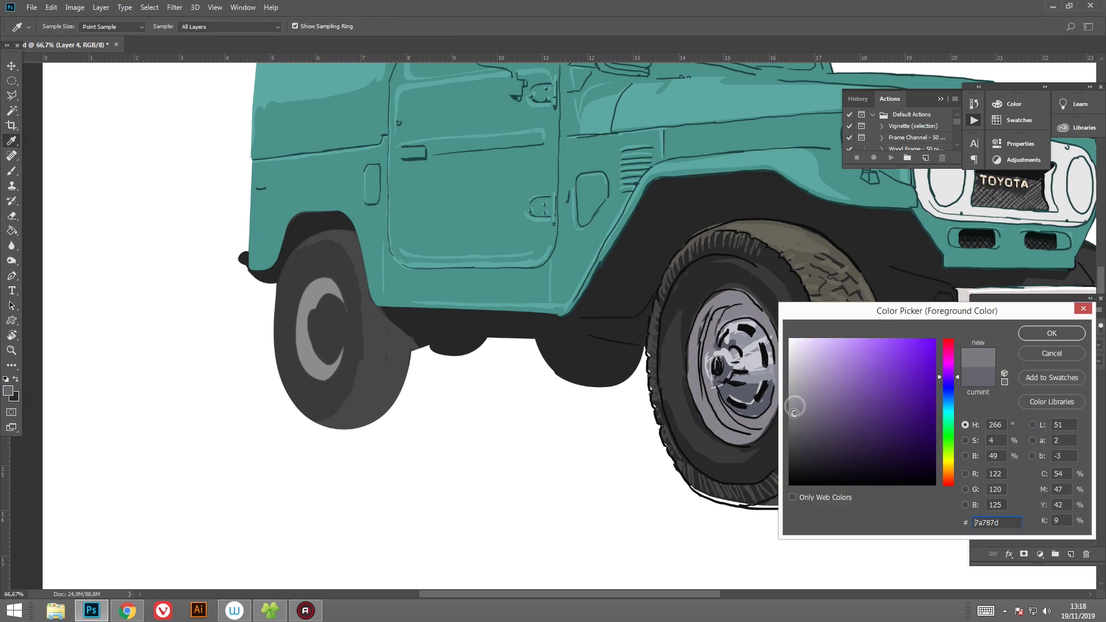
key(Return)
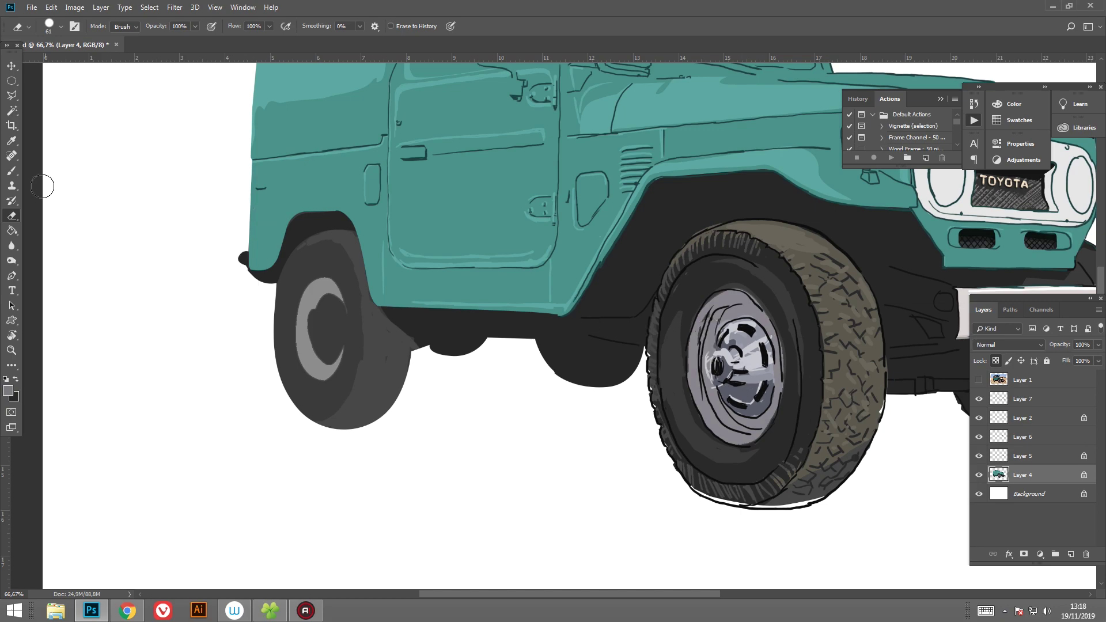
key(b)
click(8, 391)
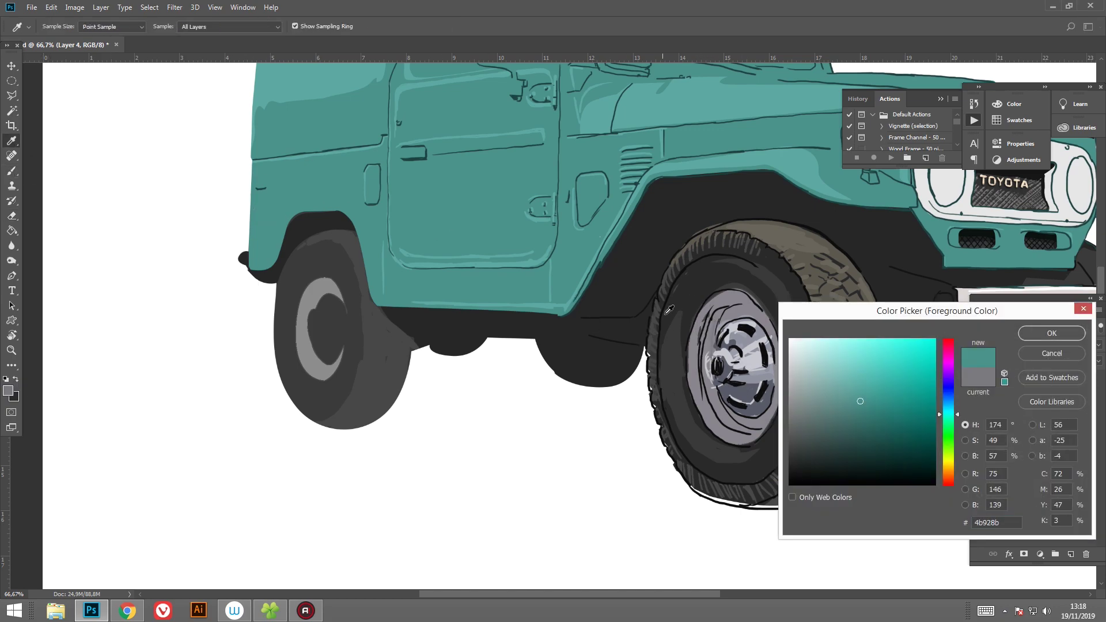
click(723, 340)
key(Return)
Set a 36 px brush and paint grey shading over the front hubcap's right side.
right_click(646, 367)
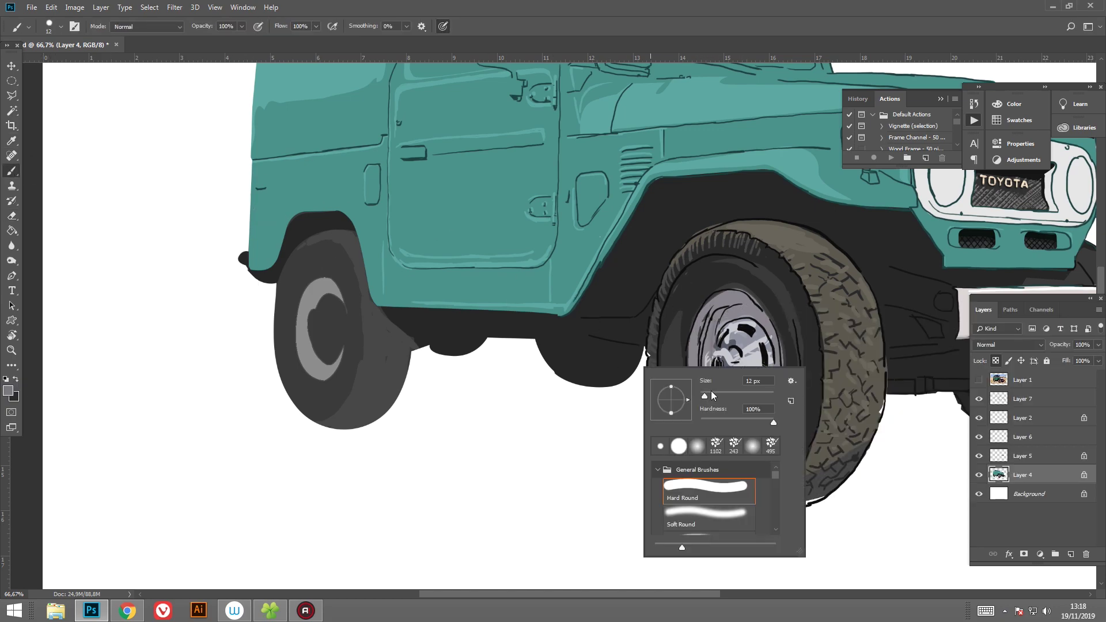
drag(713, 395, 718, 395)
mouse_move(755, 308)
mouse_down()
mouse_move(667, 302)
mouse_move(617, 359)
mouse_move(662, 419)
mouse_up()
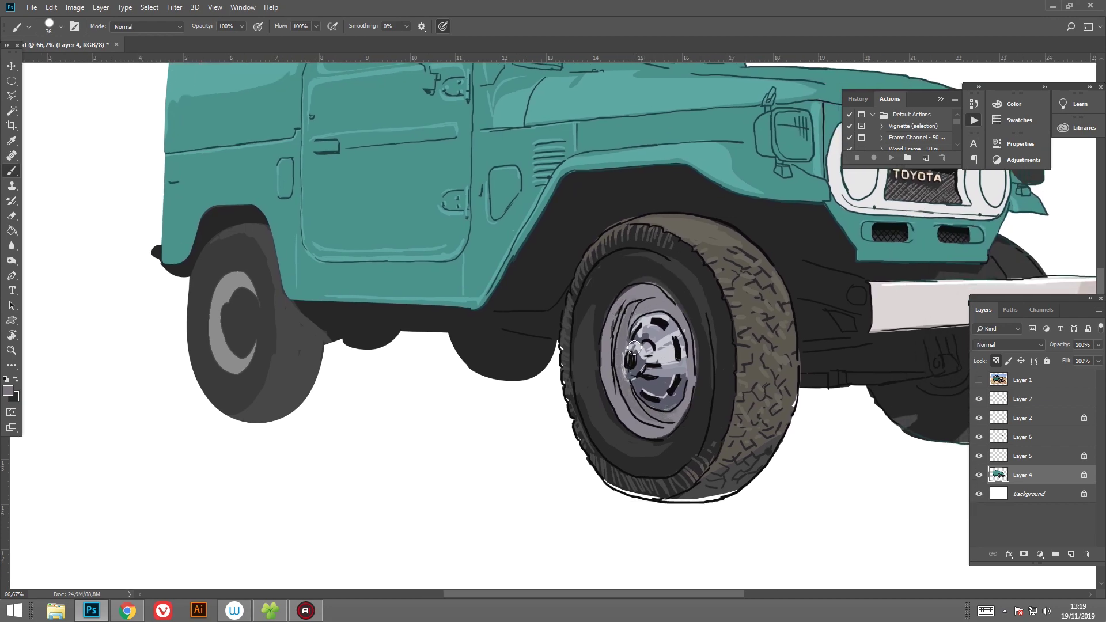
drag(656, 371, 657, 408)
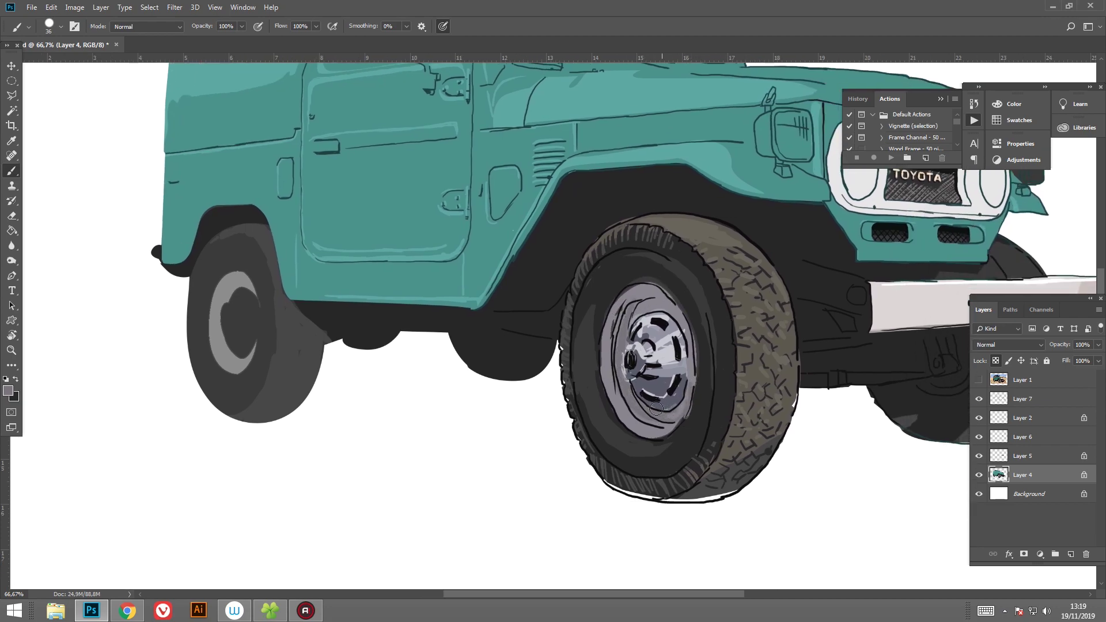
right_click(519, 276)
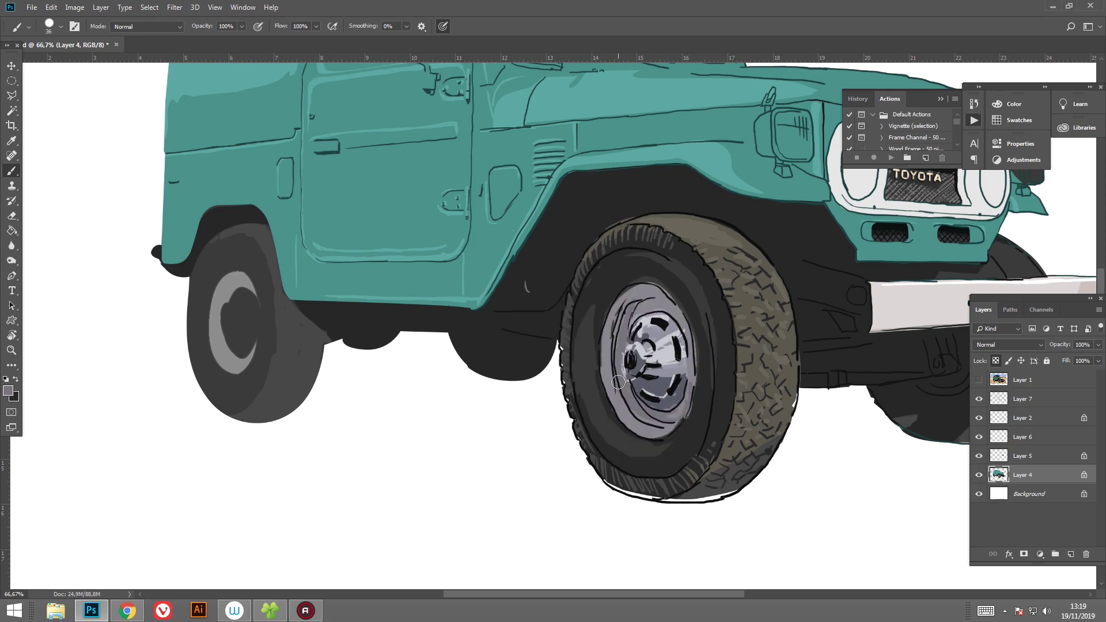